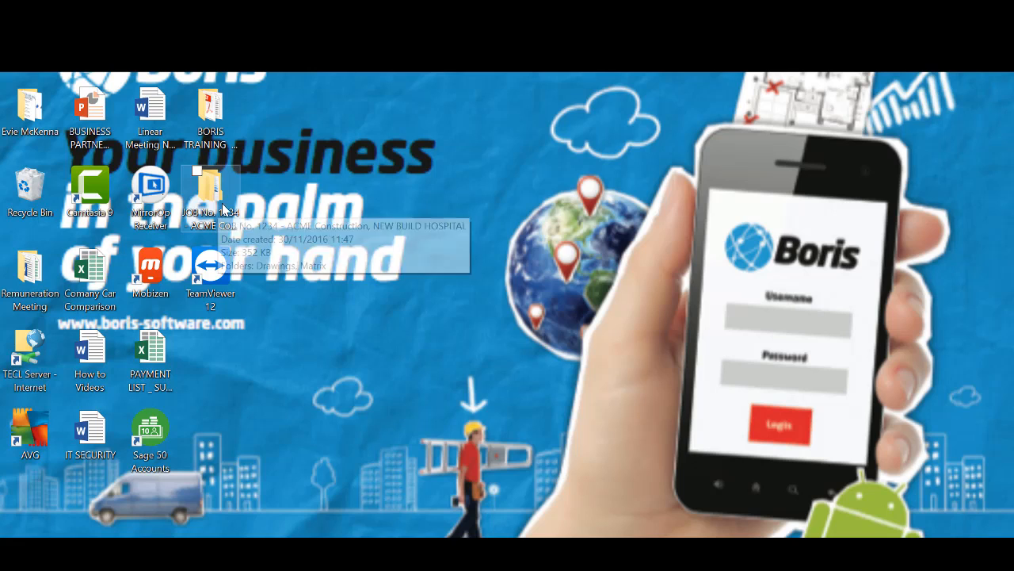
Step: Open the ACME Construction, NEW BUILD HOSPITAL job folder in a maximized window and view its Drawings subfolder
left_click(222, 215)
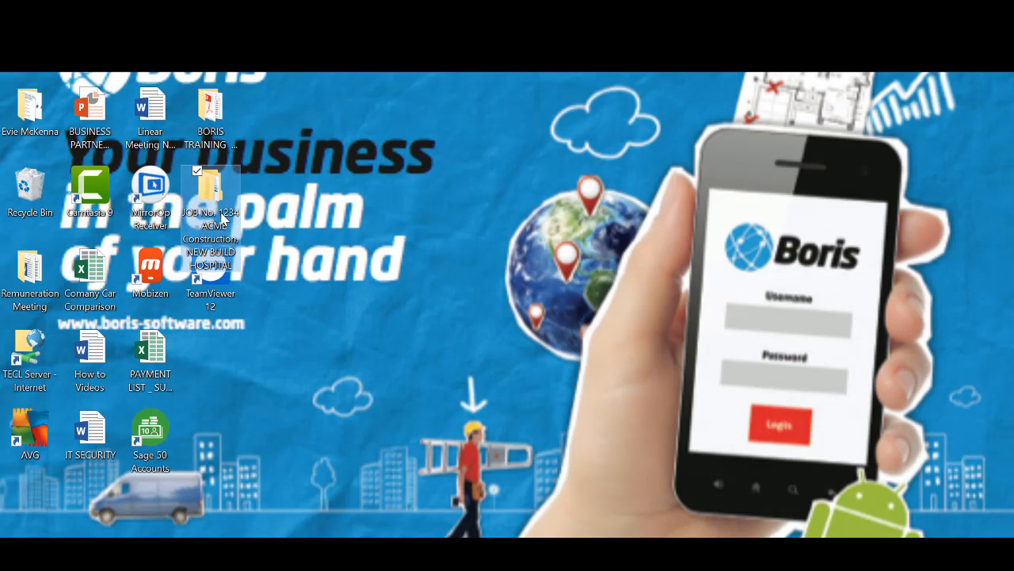
double_click(222, 198)
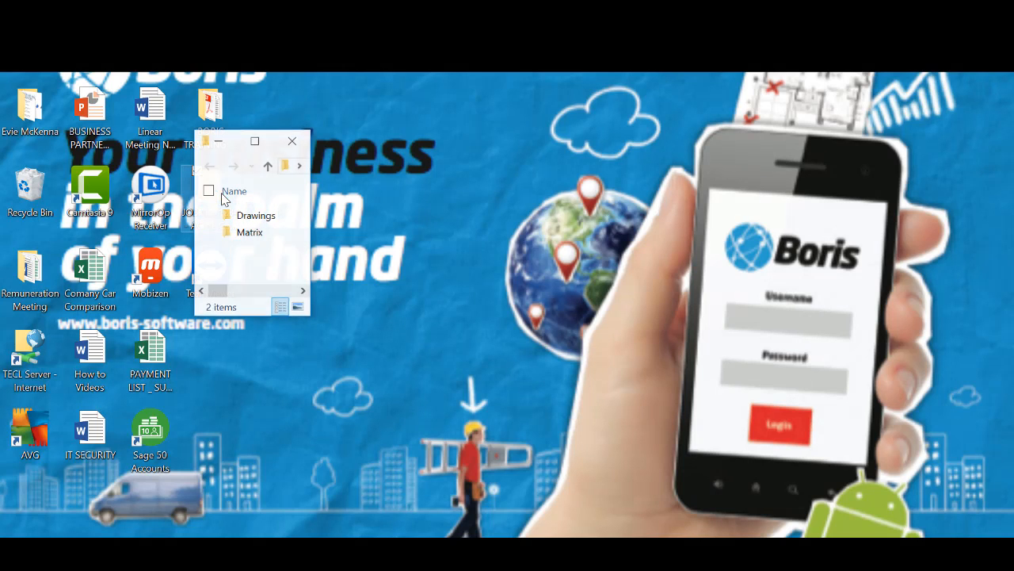
left_click(254, 141)
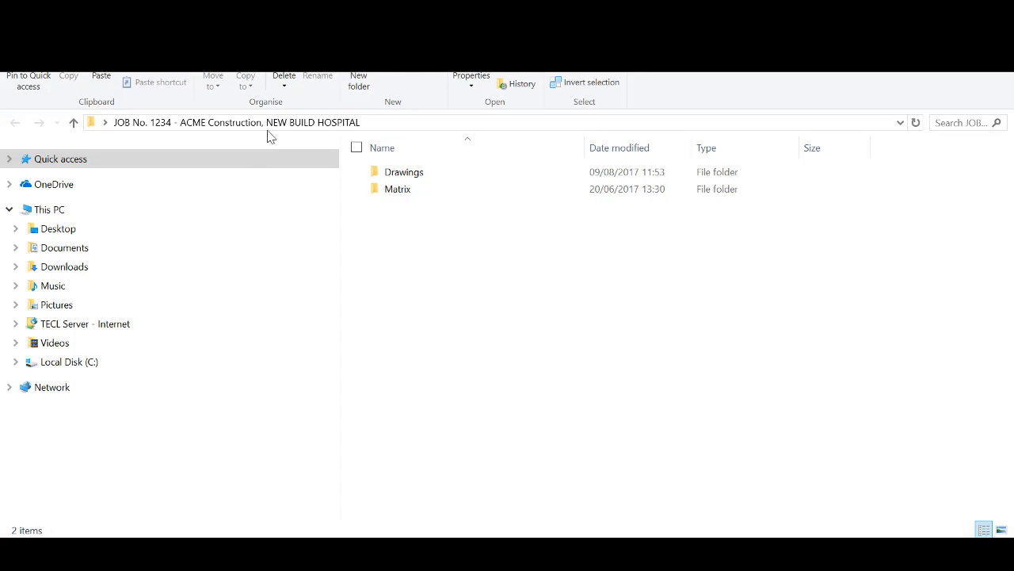
double_click(423, 176)
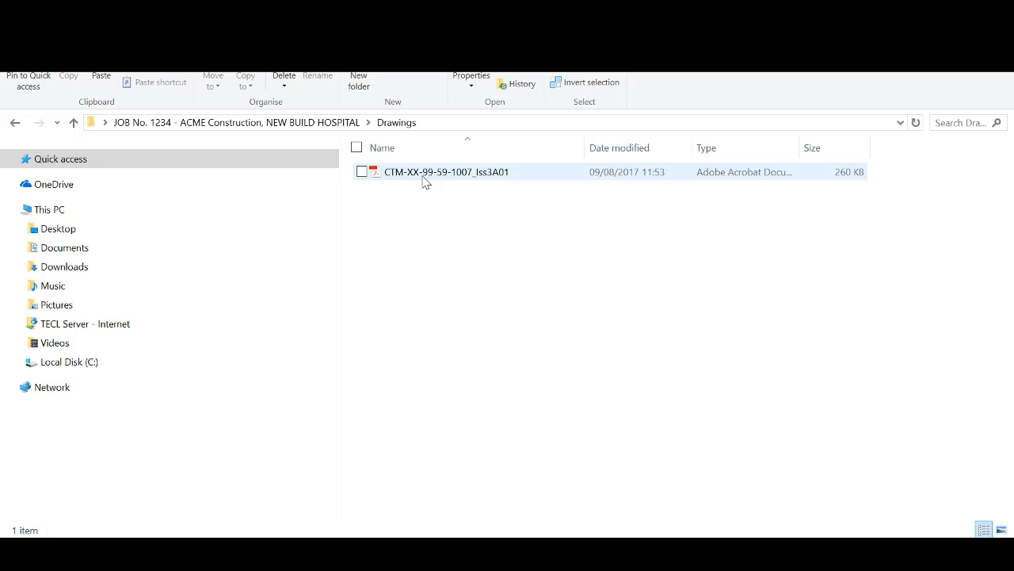
Step: Open the TRAINING - Labour MATRIX workbook from the job's Matrix subfolder
left_click(16, 124)
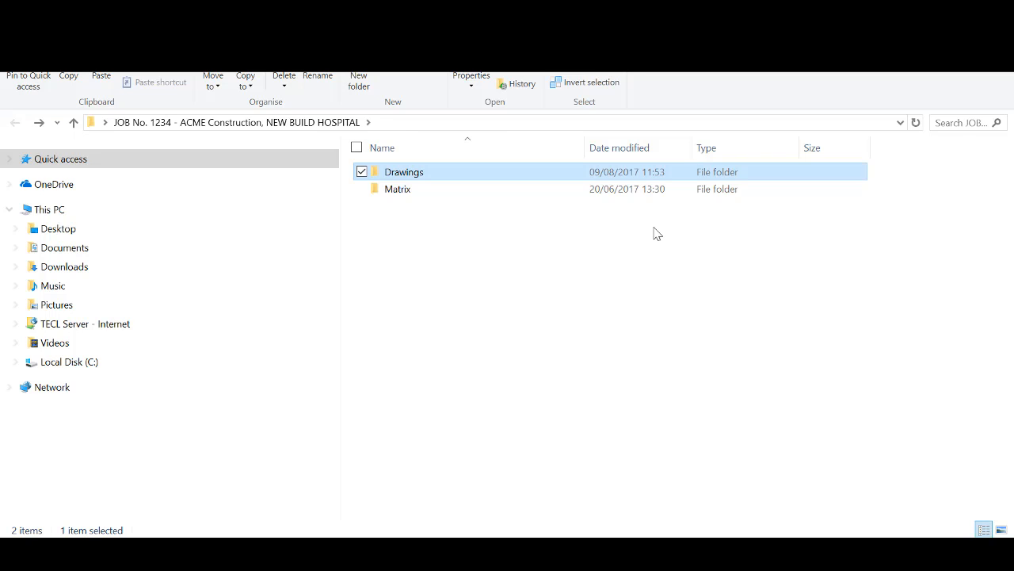
double_click(467, 192)
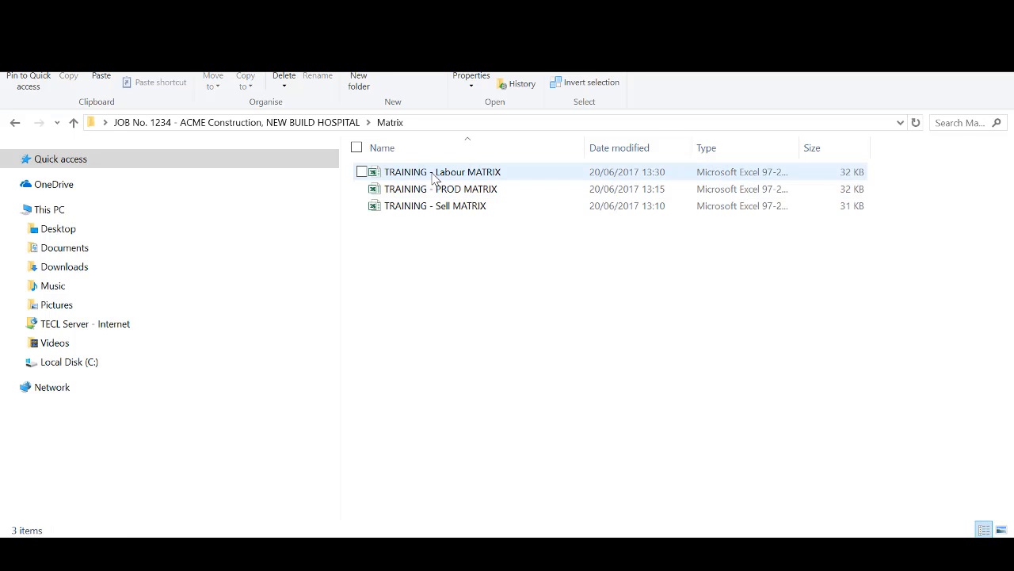
double_click(478, 181)
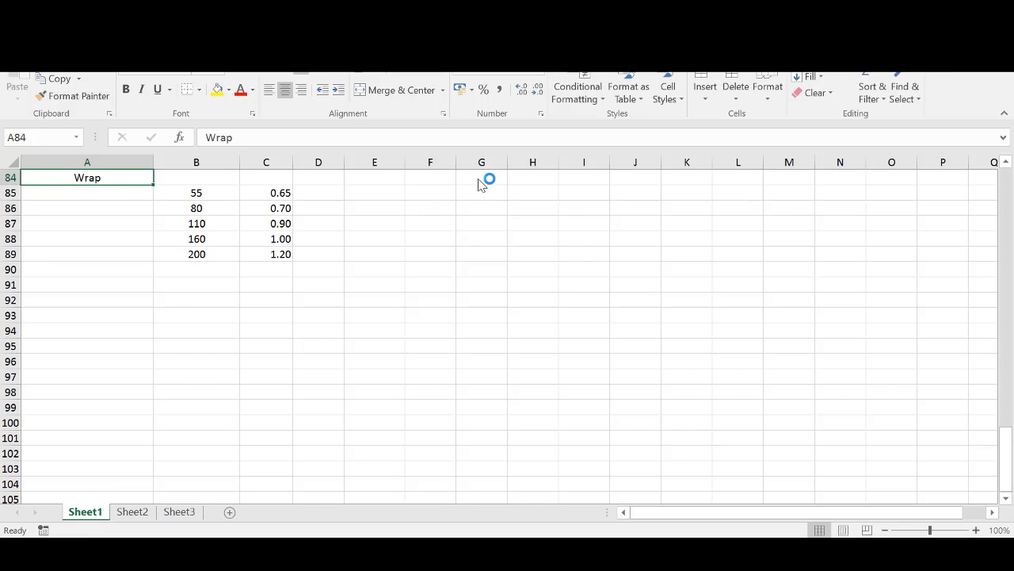
Step: Go back up through the seal types on Sheet1 from Wrap to the BATT & MASTIC section
left_click(309, 282)
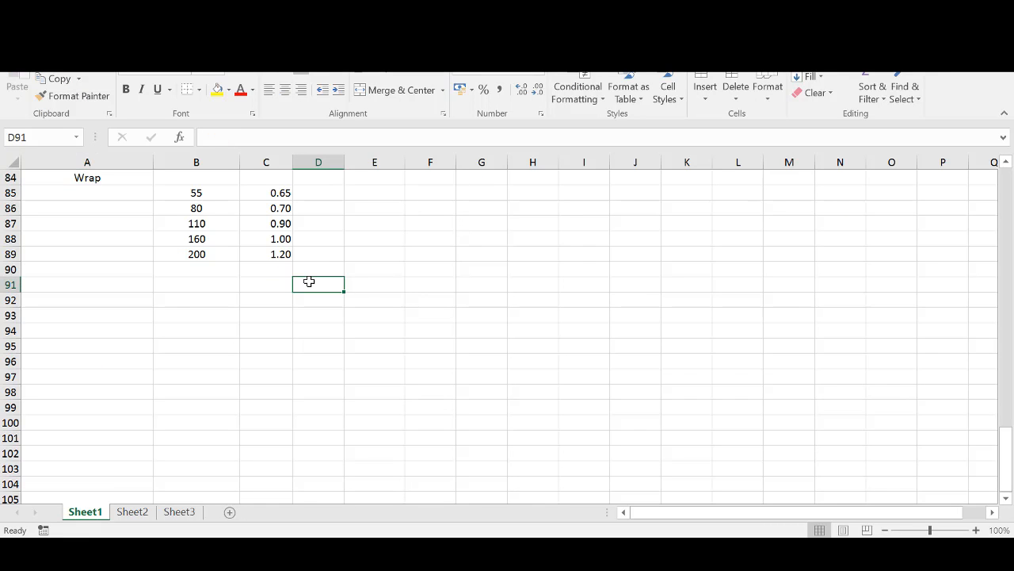
key("Up")
key("Up")
key("Up")
key("Up")
key("Up")
key("Up")
key("Up")
key("Up")
key("Up")
key("Up")
key("Up")
key("Up")
key("Up")
key("Up")
key("Up")
key("Up")
key("Up")
key("Up")
key("Up")
key("Up")
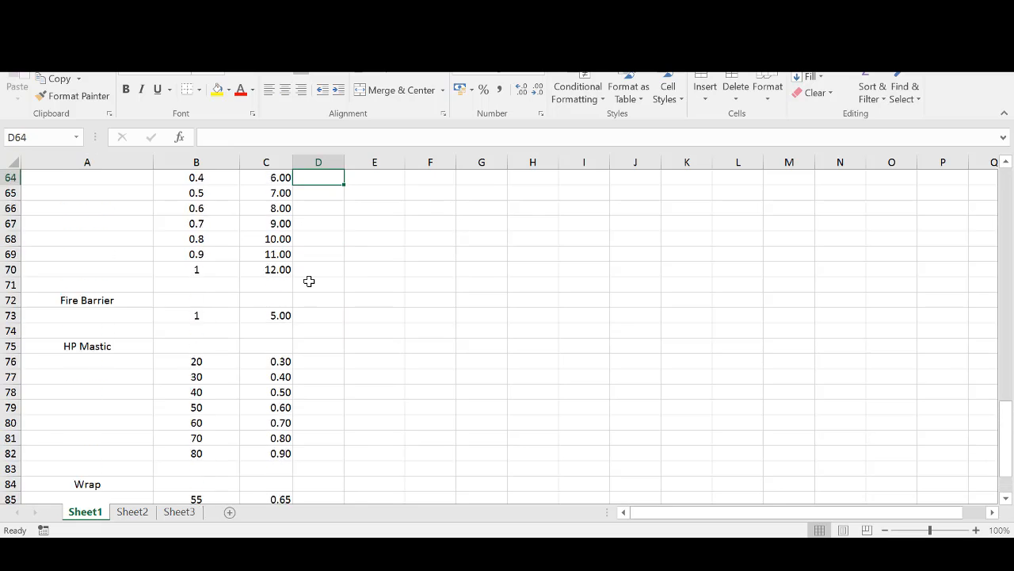
key("Up")
key("Up")
key("Up")
key("Up")
key("Up")
key("Up")
key("Up")
key("Up")
key("Up")
key("Up")
key("Up")
key("Up")
key("Up")
key("Up")
key("Up")
key("Up")
key("Up")
key("Up")
key("Up")
key("Up")
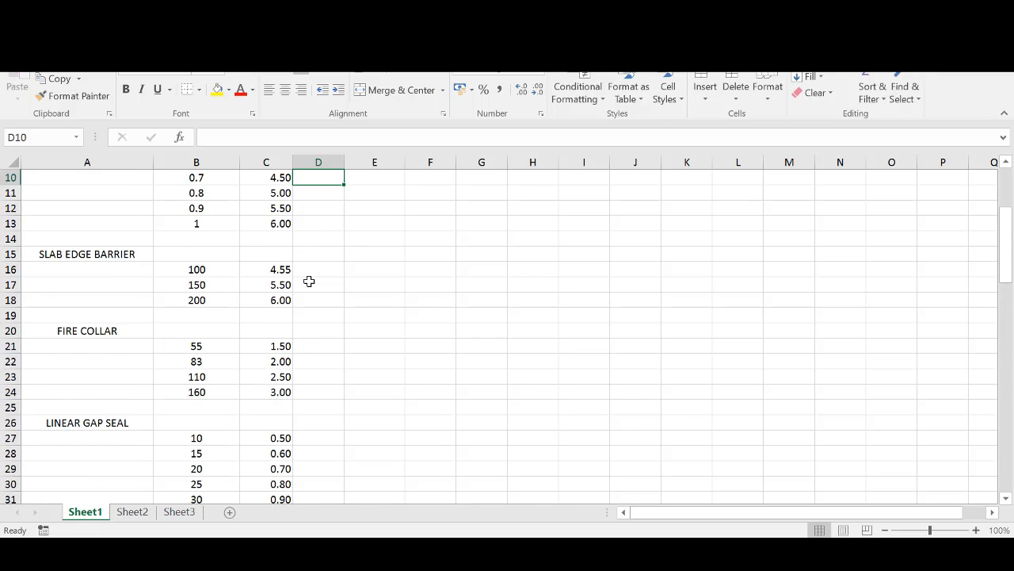
key("Down")
key("Down")
key("Left")
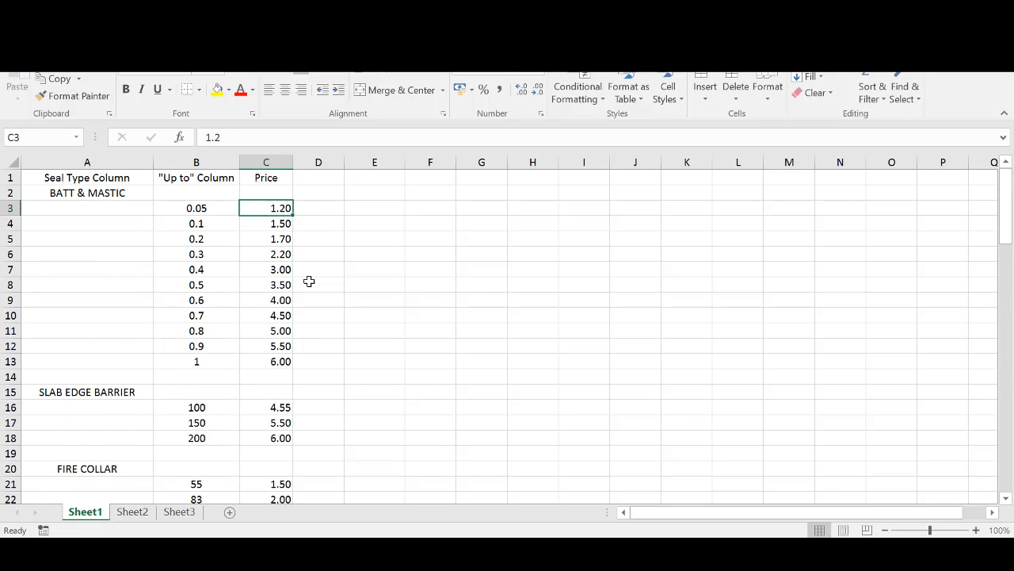
Step: Examine the "Up to" sizes and the matching prices of the BATT & MASTIC seal type
key("Left")
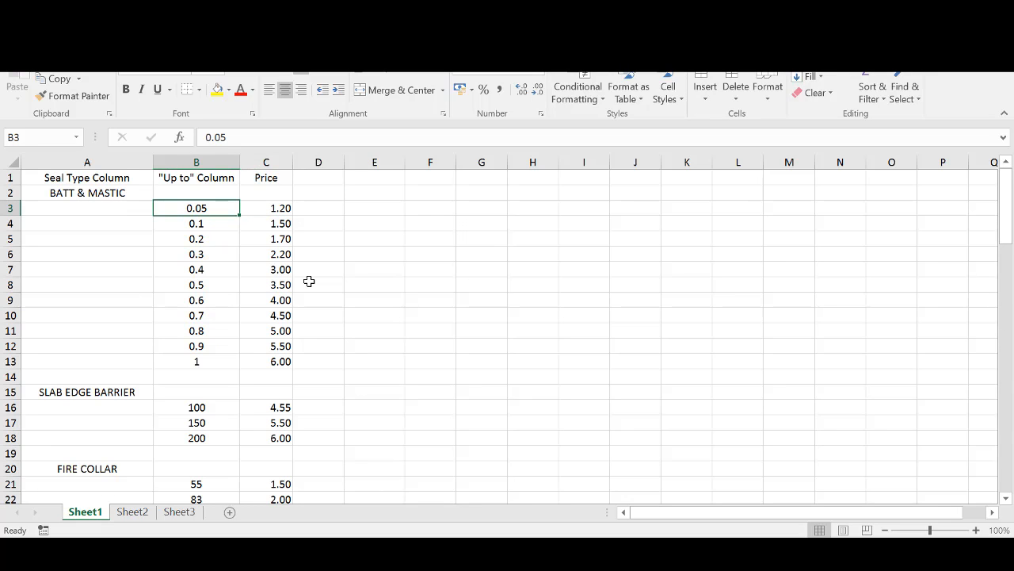
key("Down")
key("Down")
key("Down")
key("Down")
key("Down")
key("Down")
key("Down")
key("Down")
key("Down")
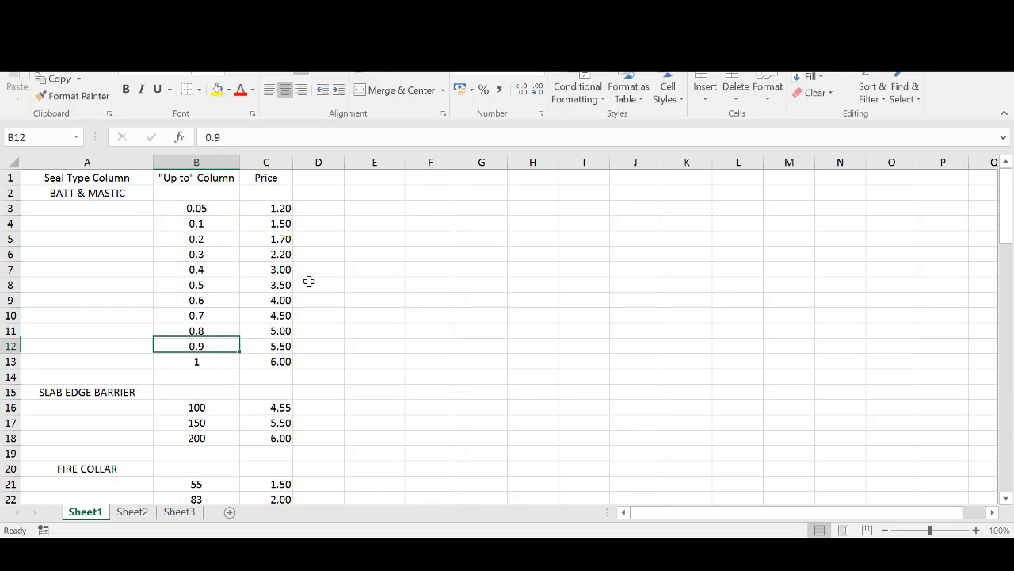
key("Down")
key("Down")
key("Right")
key("Up")
key("Up")
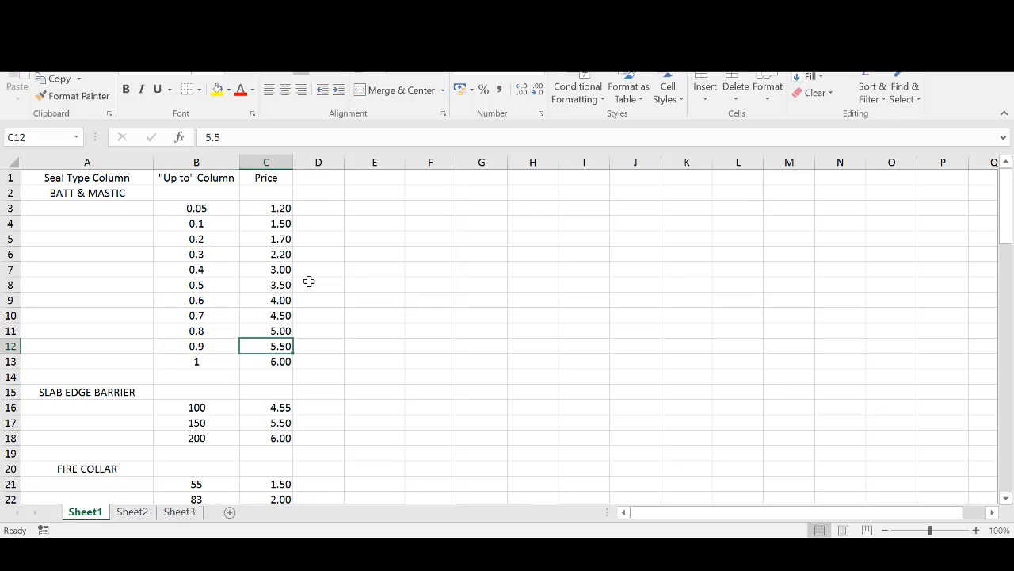
key("Up")
key("Up")
key("Up")
key("Up")
key("Up")
key("Up")
key("Up")
key("Up")
key("Up")
key("Up")
key("Down")
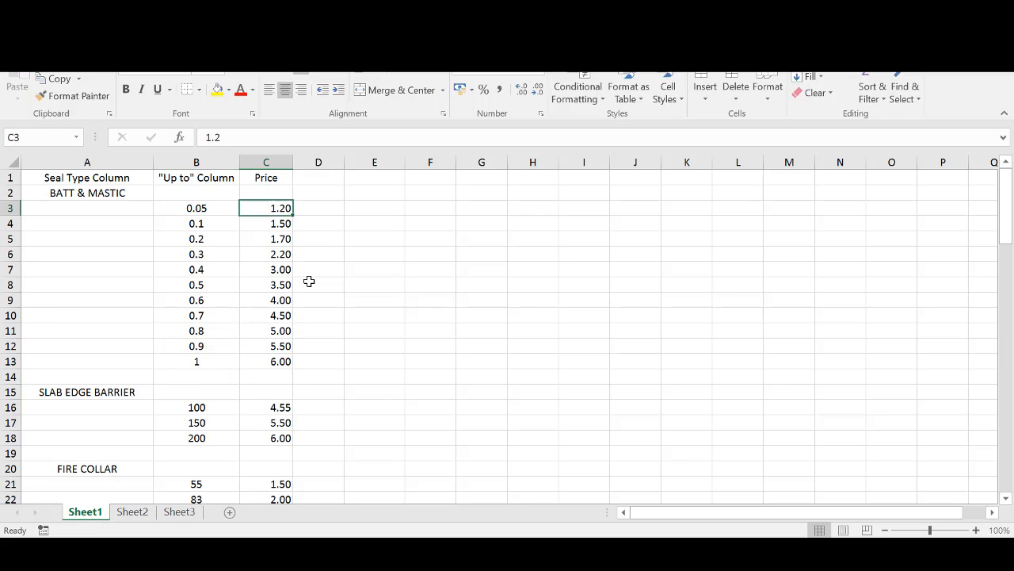
Step: Examine the "Up to" sizes and the matching prices of the SLAB EDGE BARRIER seal type
key("Down")
key("Down")
key("Down")
key("Down")
key("Down")
key("Down")
key("Down")
key("Down")
key("Down")
key("Down")
key("Down")
key("Down")
key("Down")
key("Left")
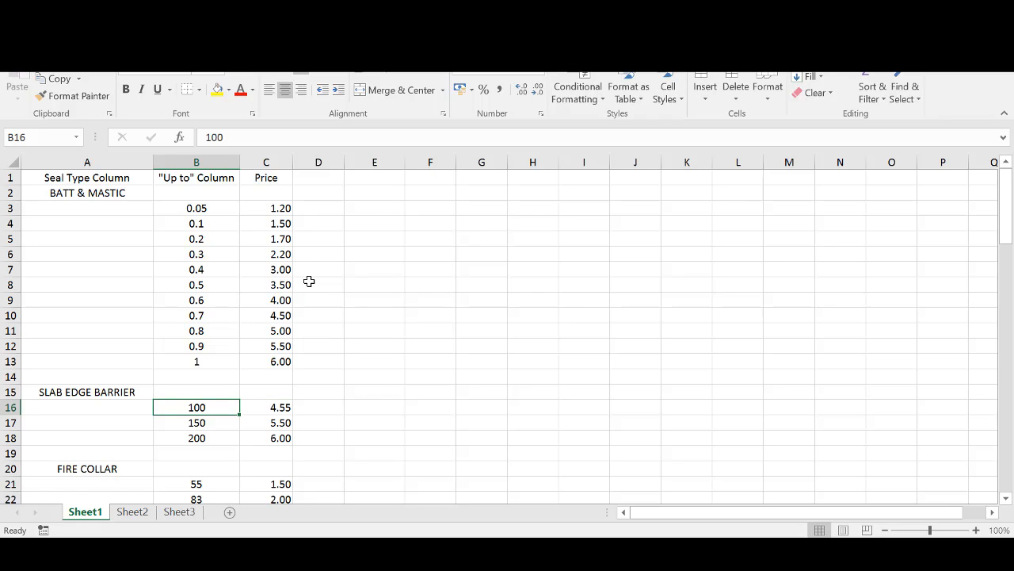
key("Down")
key("Down")
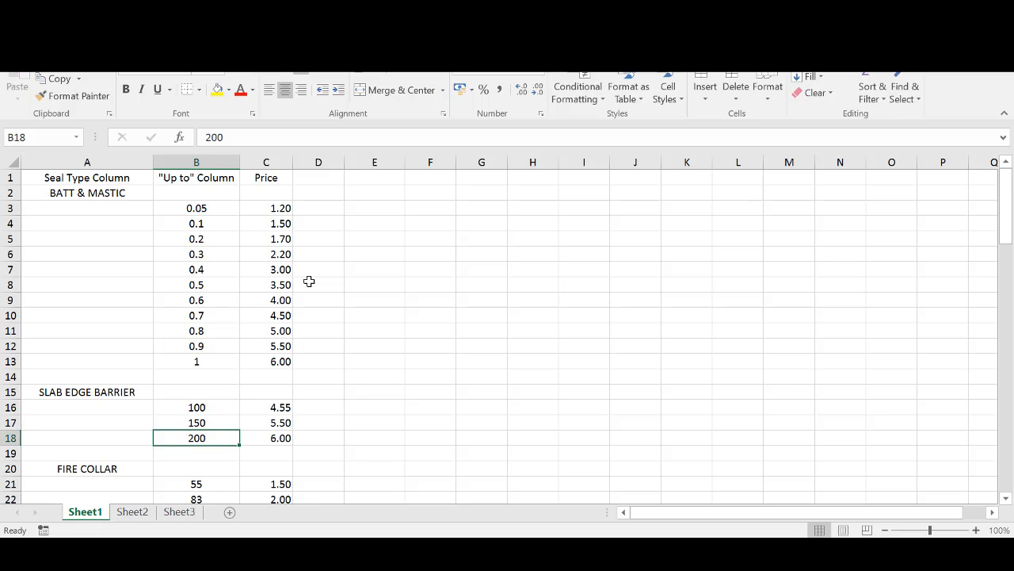
key("Right")
key("Up")
key("Up")
key("Down")
key("Down")
key("Down")
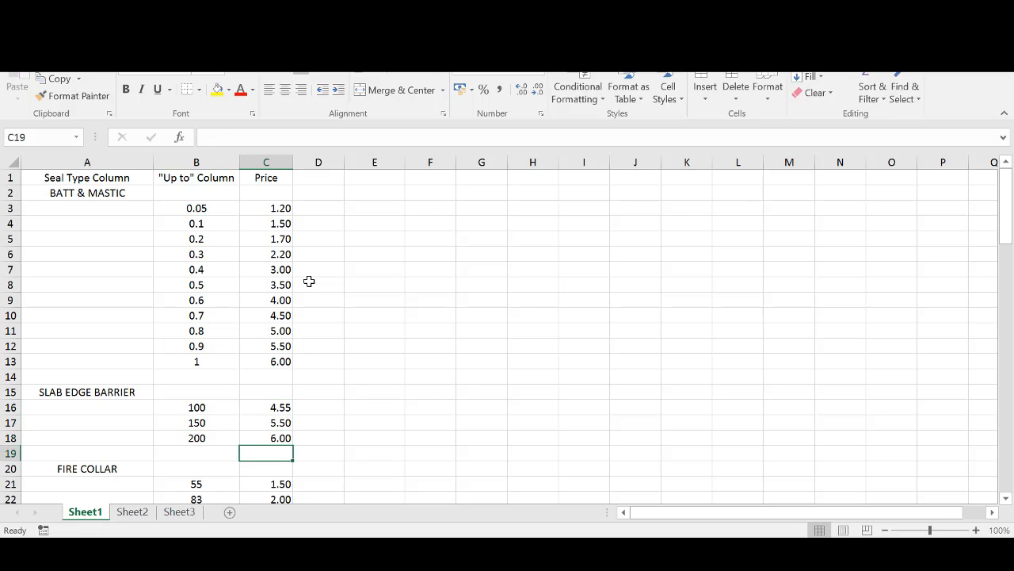
Step: Examine the "Up to" sizes and matching prices of the FIRE COLLAR and LINEAR GAP SEAL seal types
key("Down")
key("Down")
key("Down")
key("Down")
key("Down")
key("Down")
key("Down")
key("Down")
key("Down")
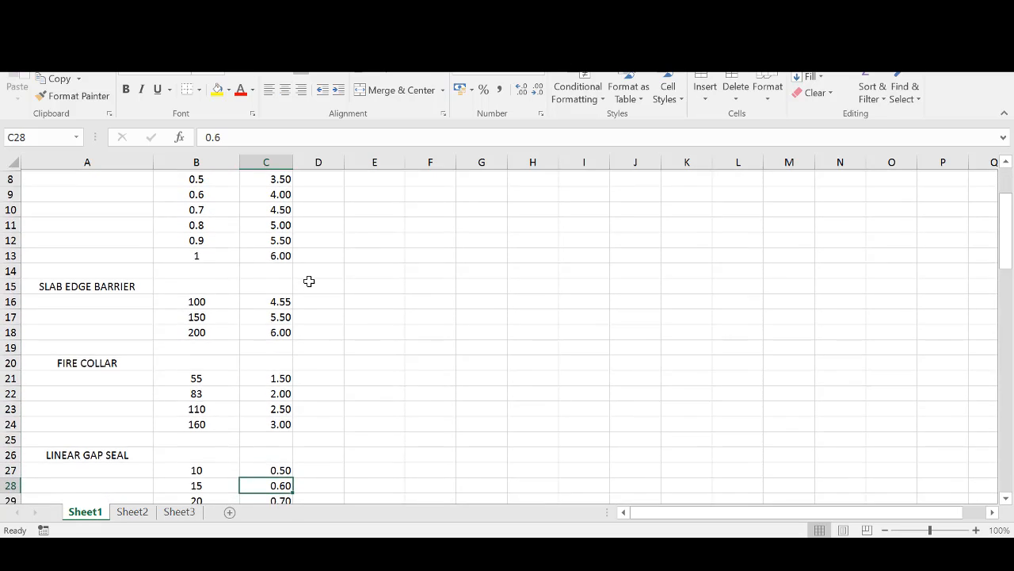
key("Down")
key("Down")
key("Down")
key("Down")
key("Down")
Step: Examine the "Up to" sizes and matching prices of the 50mm, 75mm and 100mm COMPOUND seal types
key("Down")
key("Down")
key("Down")
key("Down")
key("Down")
key("Down")
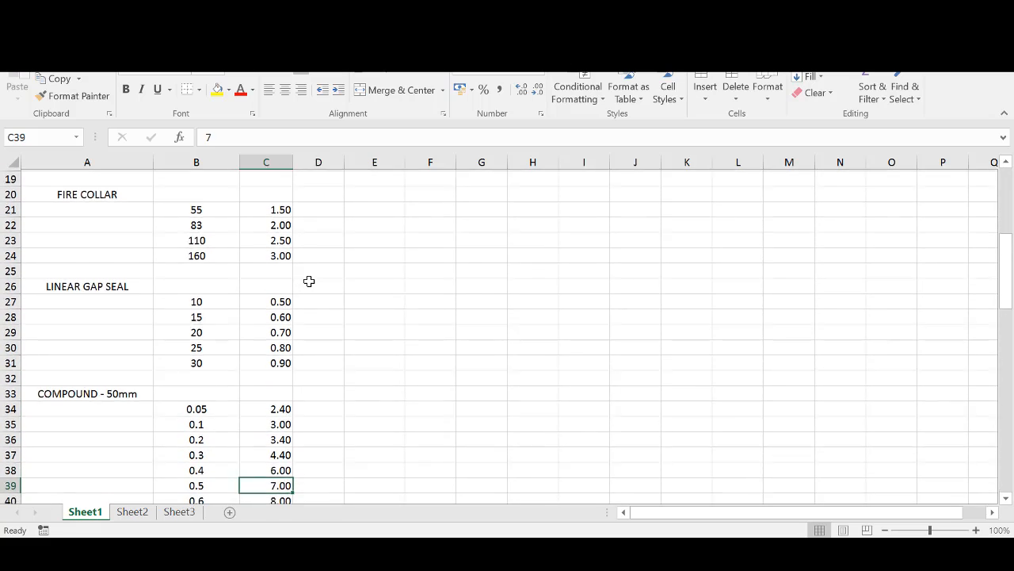
key("Down")
key("Down")
key("Down")
key("Down")
key("Down")
key("Down")
key("Down")
key("Down")
key("Down")
key("Down")
key("Down")
key("Down")
key("Down")
key("Down")
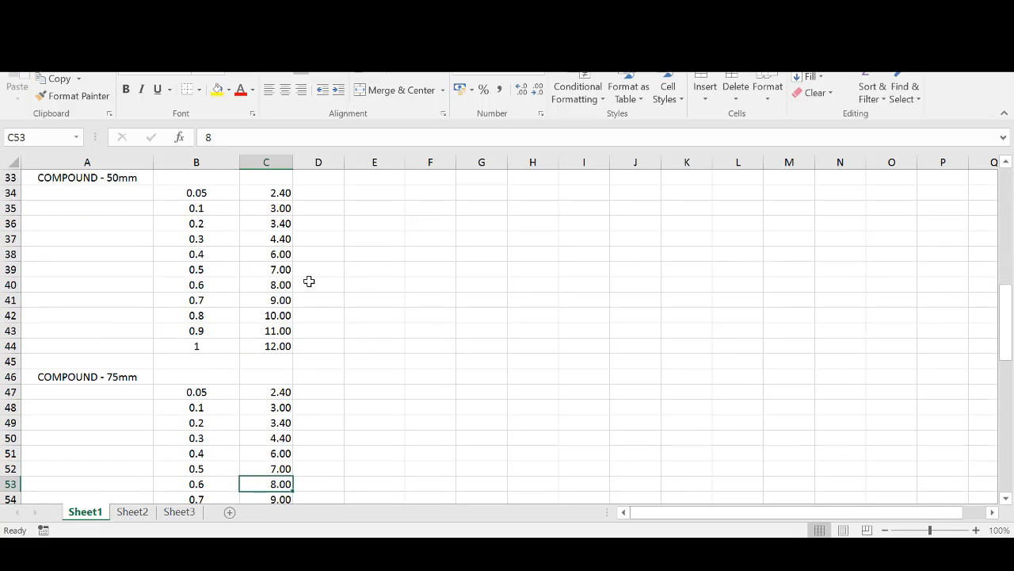
key("Down")
key("Down")
key("Down")
key("Down")
key("Down")
key("Down")
key("Down")
key("Down")
key("Down")
key("Down")
key("Down")
key("Down")
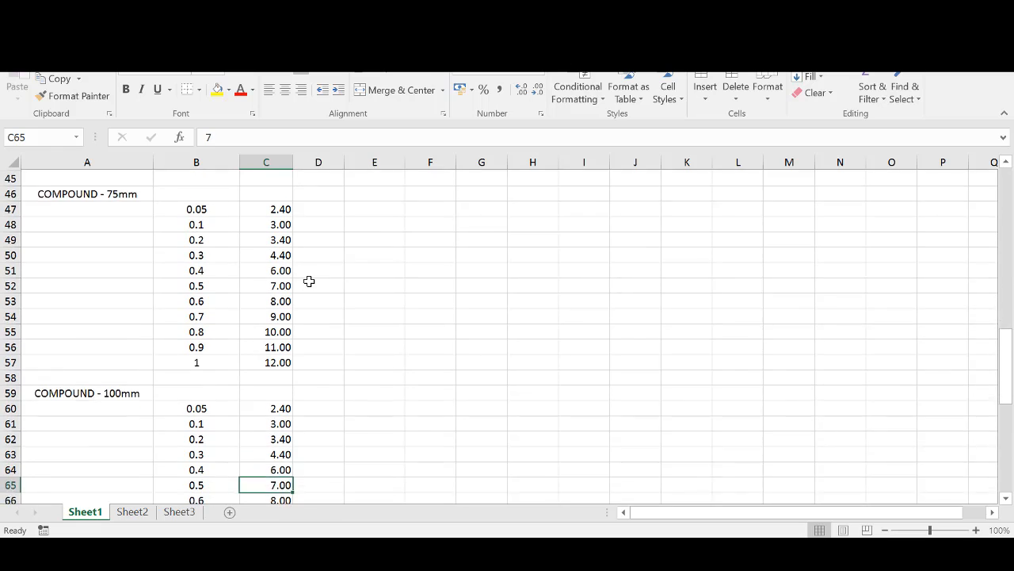
key("Down")
key("Down")
key("Down")
key("Down")
key("Down")
Step: Examine the "Up to" sizes and matching prices of the Fire Barrier, HP Mastic and Wrap seal types
key("Down")
key("Down")
key("Down")
key("Down")
key("Down")
key("Down")
key("Down")
key("Down")
key("Down")
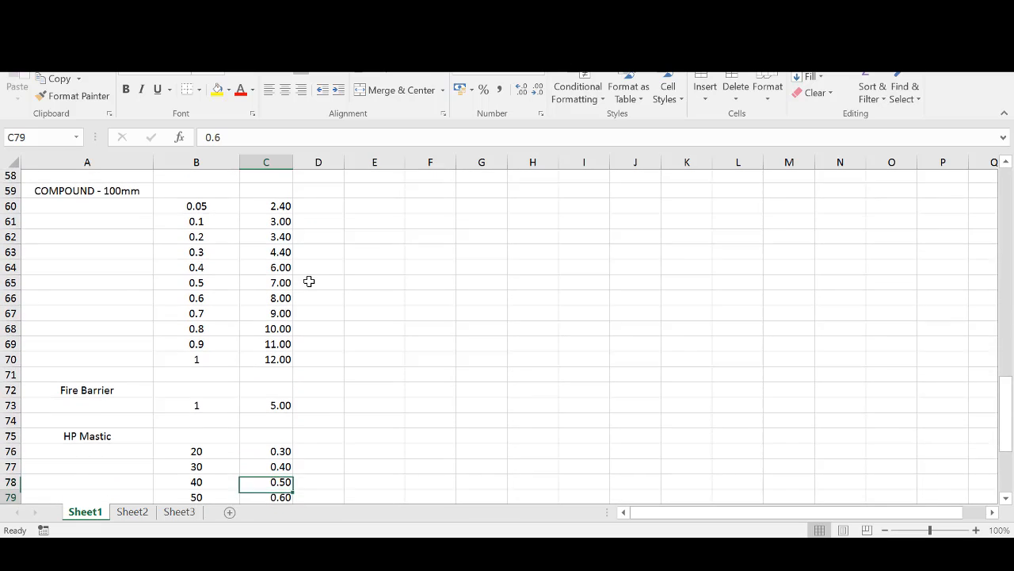
key("Down")
key("Down")
key("Down")
key("Down")
key("Down")
key("Down")
key("Down")
key("Down")
key("Down")
key("Down")
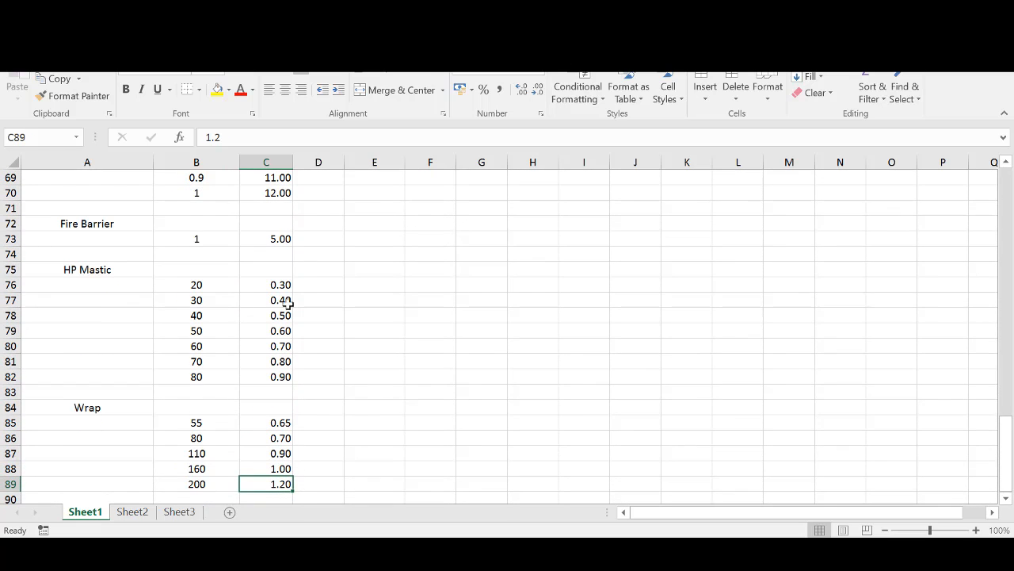
Step: Go back up through the Seal Type Column from Wrap to its heading in cell A1
left_click(136, 408)
key("Up")
key("Up")
key("Up")
key("Up")
key("Up")
key("Up")
key("Up")
key("Up")
key("Up")
key("Up")
key("Up")
key("Up")
key("Up")
key("Up")
key("Up")
key("Up")
key("Up")
key("Up")
key("Up")
key("Up")
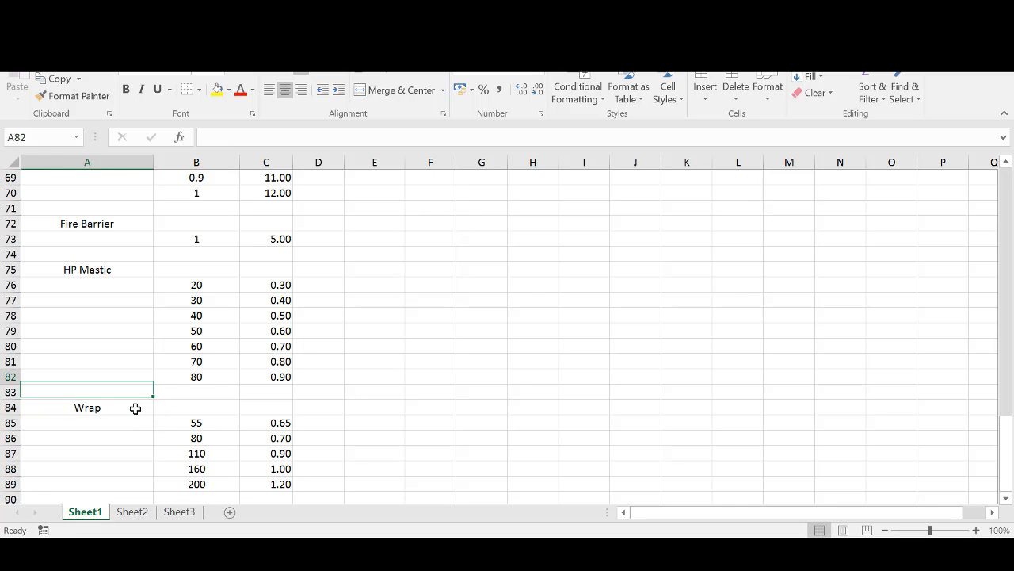
key("Up")
key("Up")
key("Up")
key("Up")
key("Up")
key("Up")
key("Up")
key("Up")
key("Up")
key("Up")
key("Up")
key("Up")
key("Up")
key("Up")
key("Up")
key("Up")
key("Up")
key("Up")
key("Up")
key("Up")
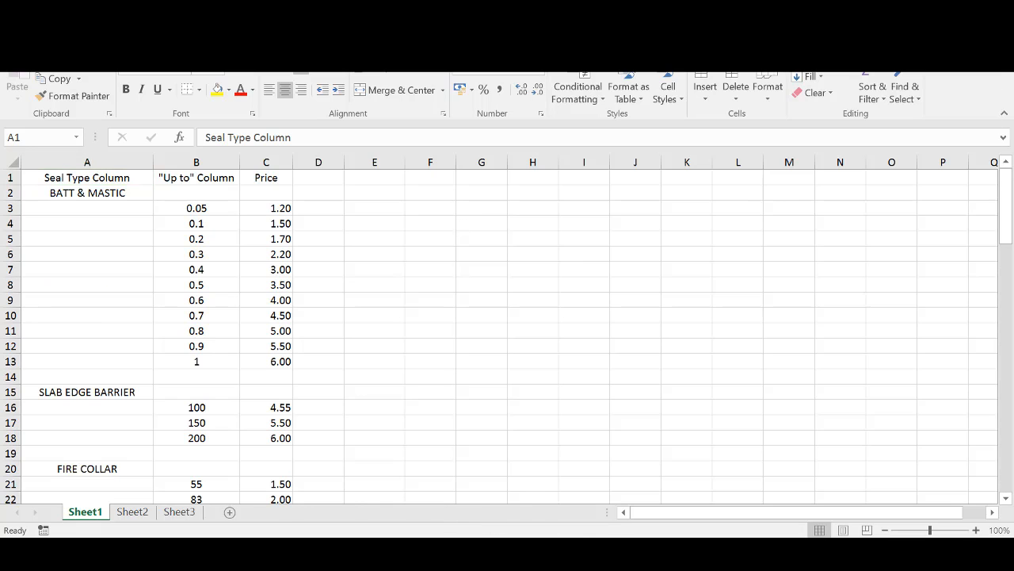
Step: Switch to Boris and open the list entries of "zz - MASTER INSTALLATIONS TYPE LIST - please leave"
key("alt+Tab")
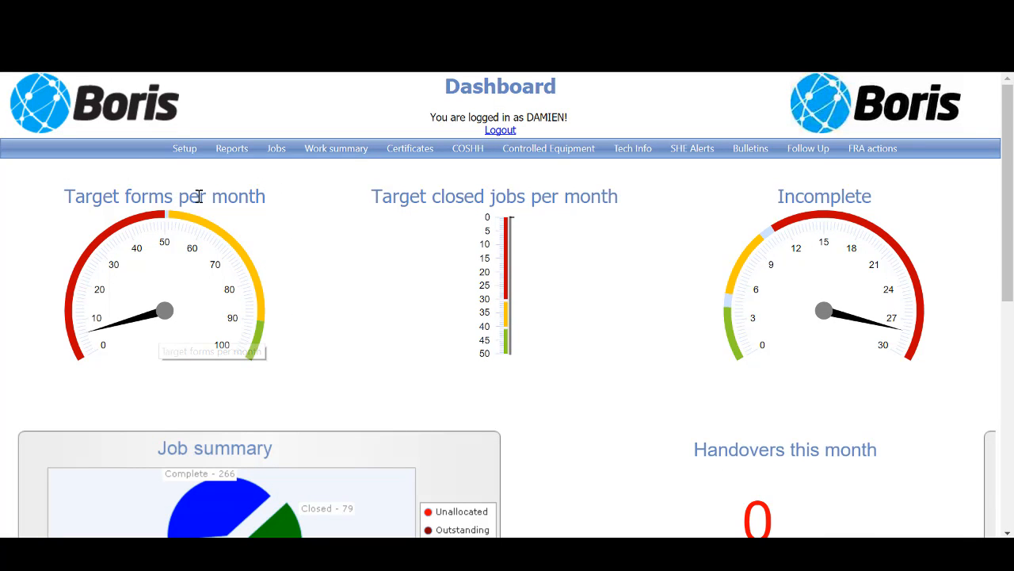
mouse_move(181, 149)
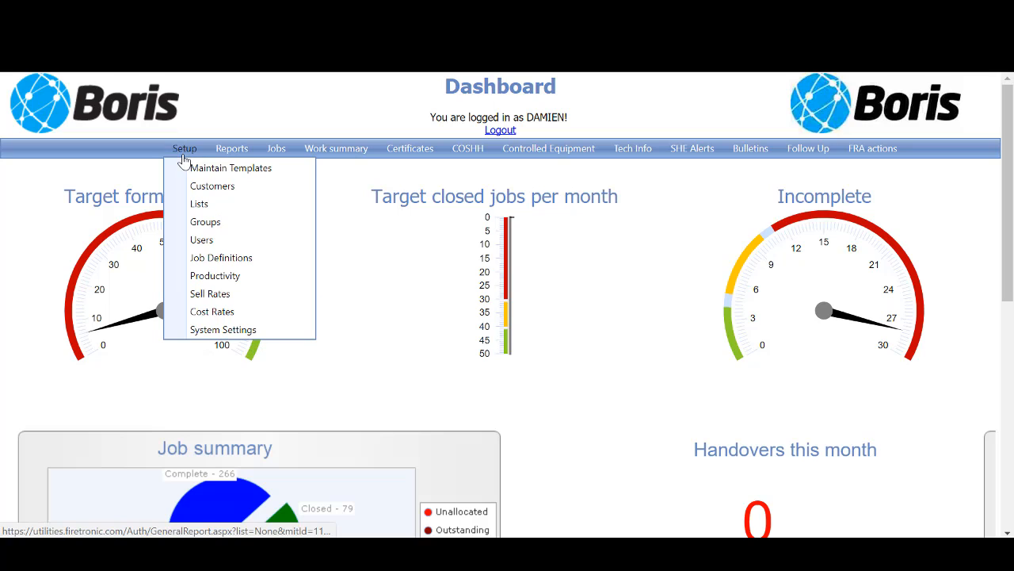
left_click(200, 205)
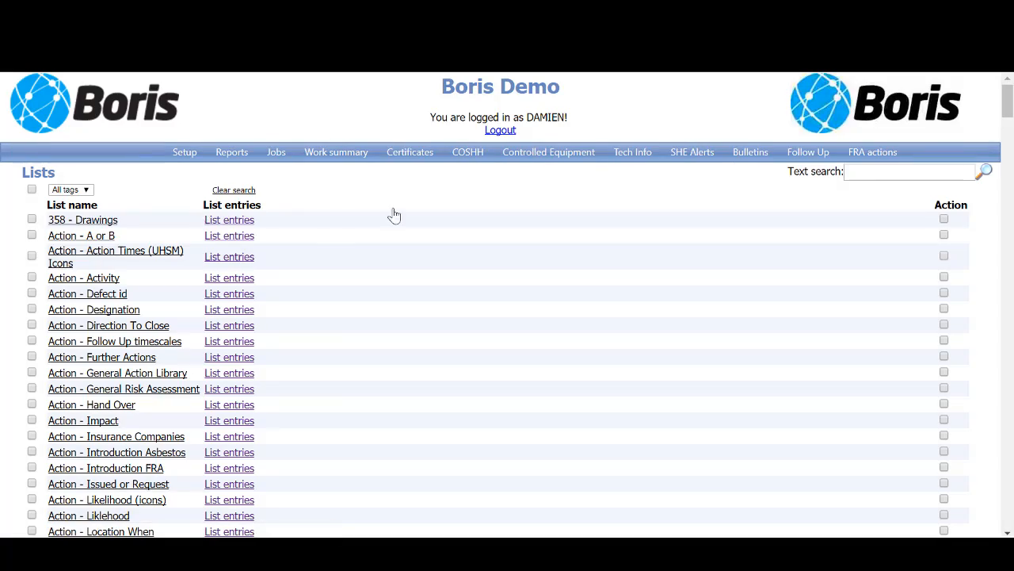
left_click_drag(1008, 115, 1011, 519)
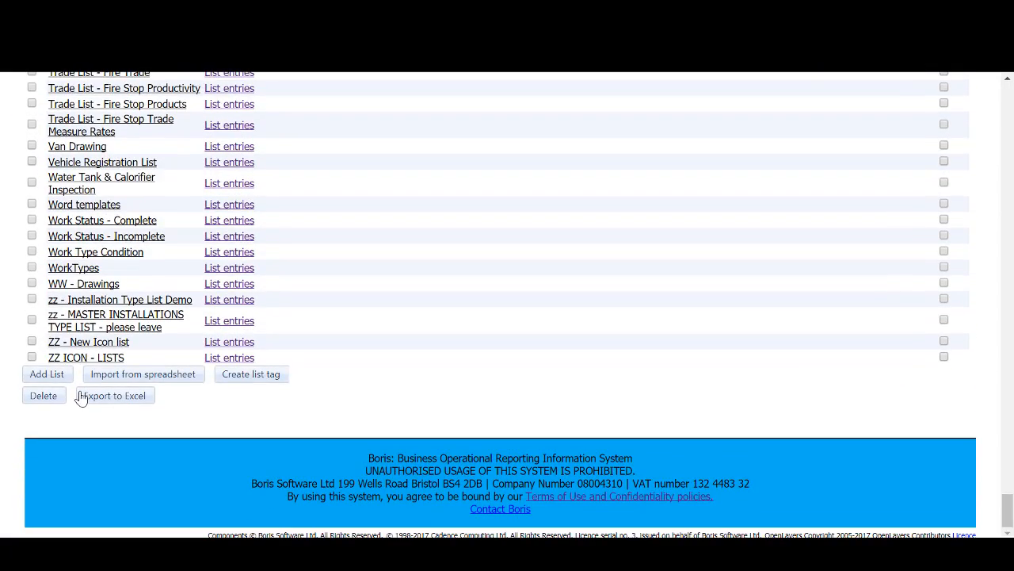
left_click(227, 323)
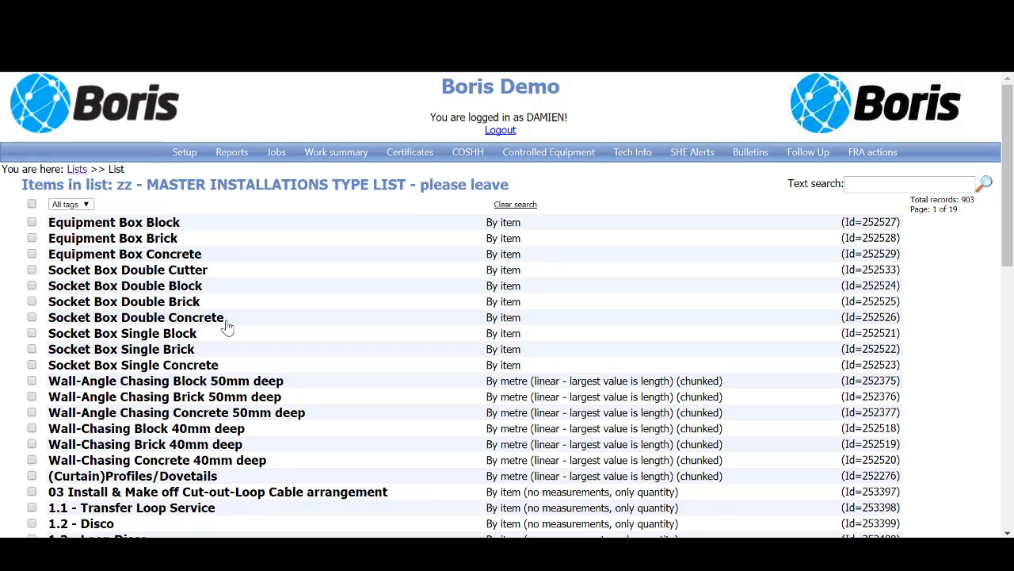
Step: Set the master installations type list's page size to 1000 records
left_click_drag(1009, 238, 1012, 469)
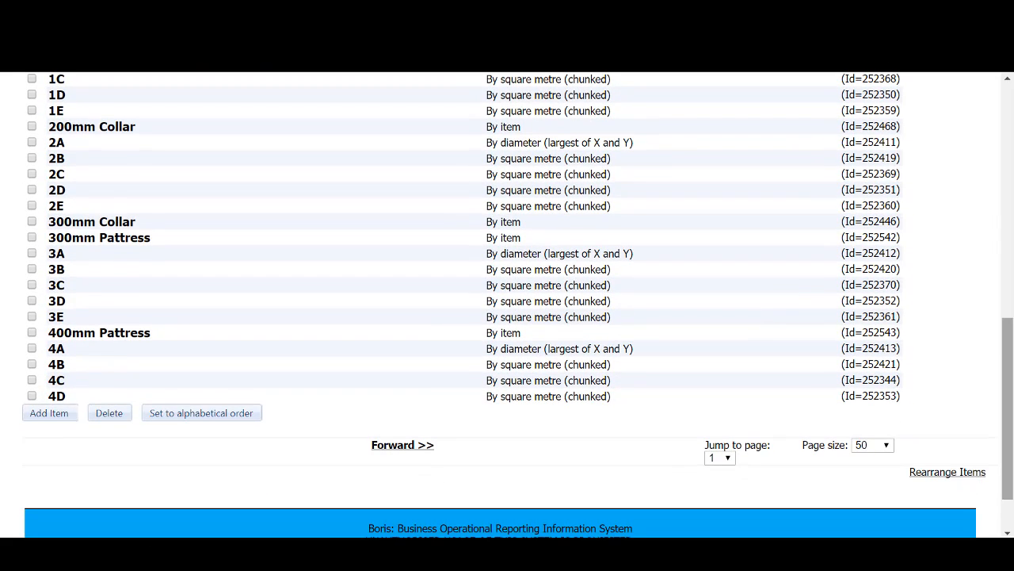
left_click(886, 446)
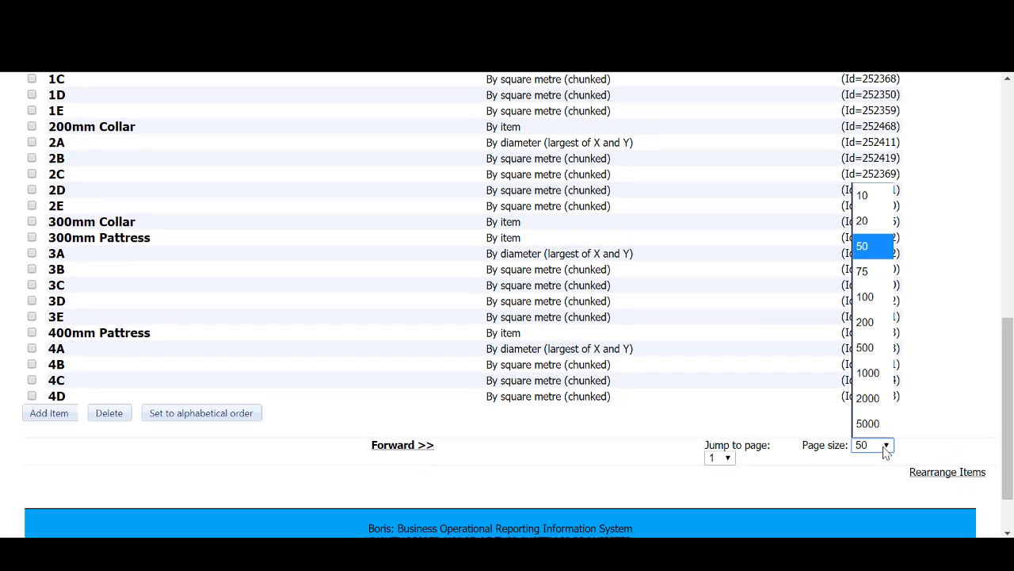
left_click(878, 373)
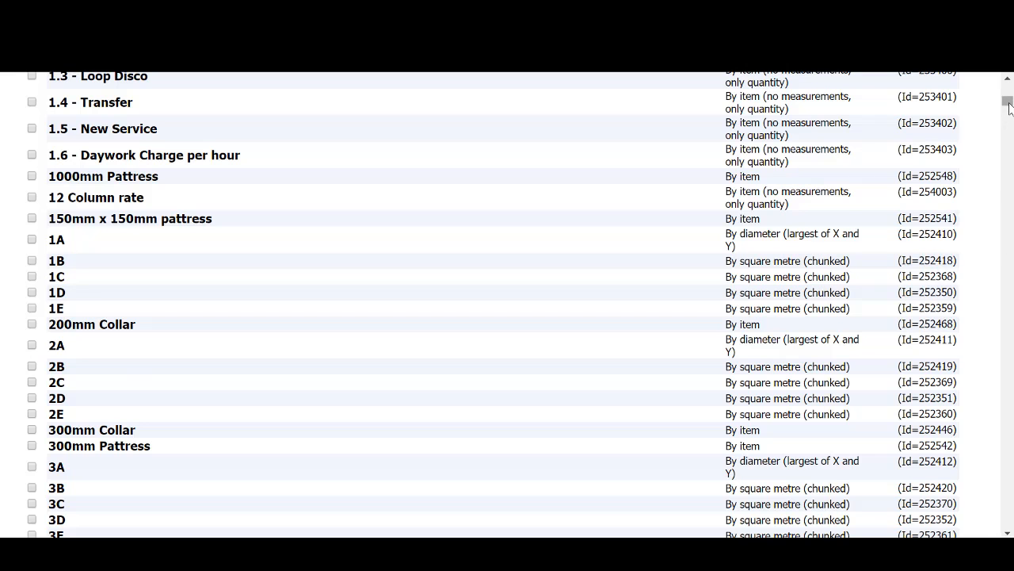
Step: Compare the Batt entries in the master list with the BATT & MASTIC seal type in the labour matrix workbook
left_click_drag(1008, 101, 1008, 189)
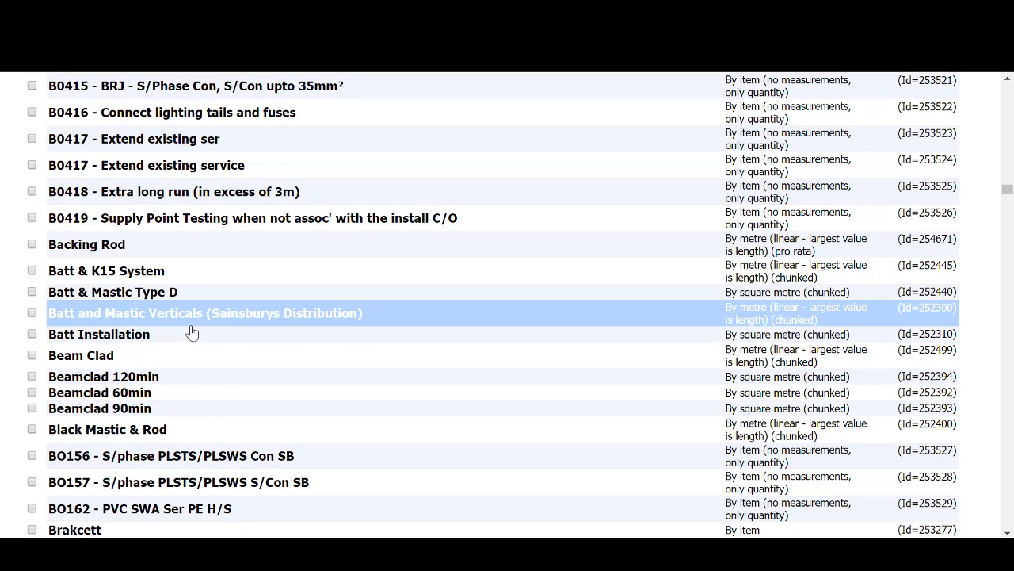
key("alt+Tab")
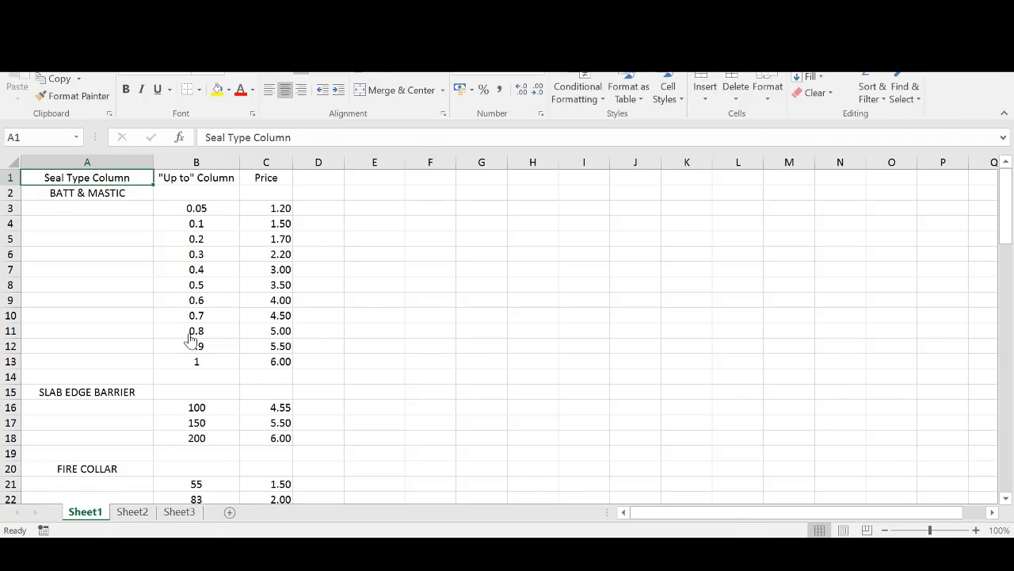
key("alt+Tab")
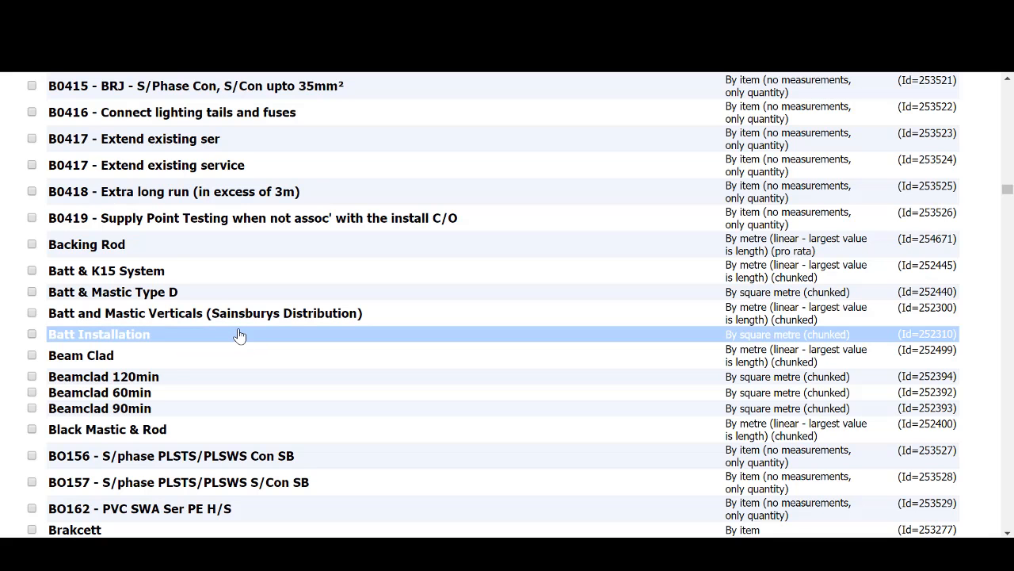
Step: Search the master list page for "mastic" and go through the matching entries
key("ctrl+f")
type("mastic")
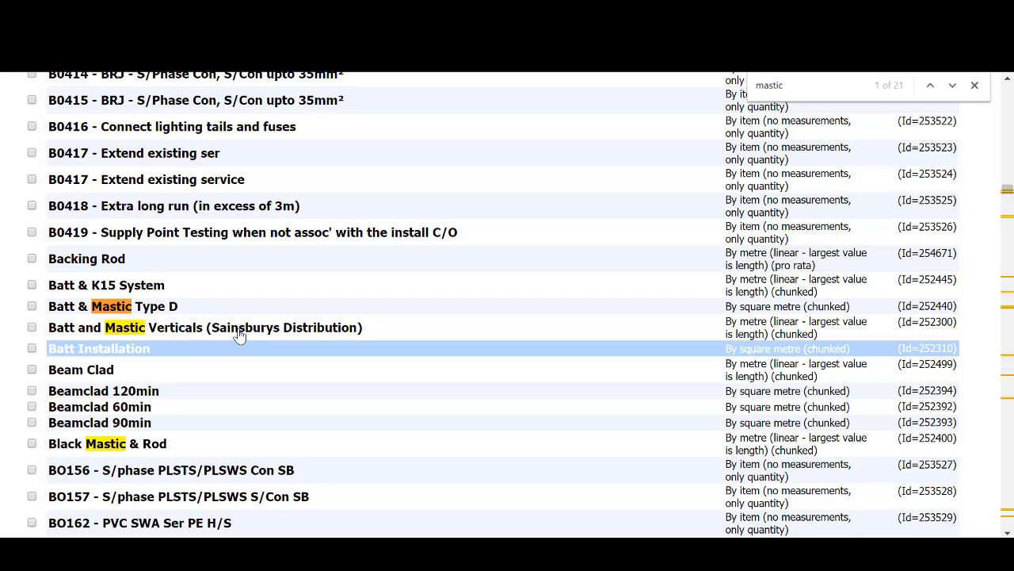
key("Return")
key("Return")
key("Return")
key("Return")
key("Return")
key("Return")
key("Return")
key("Return")
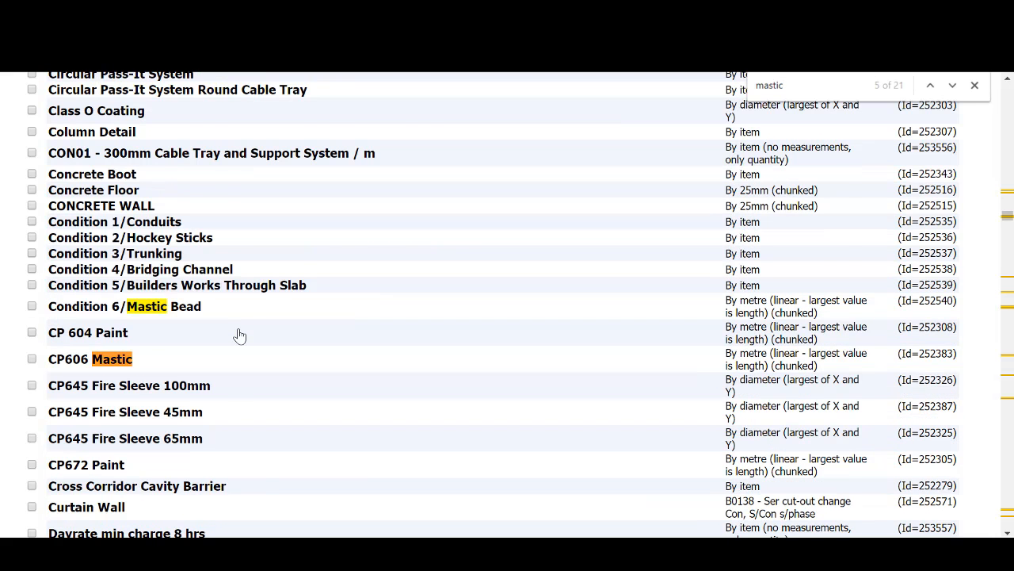
key("Return")
key("Return")
key("Return")
key("Return")
key("Return")
key("Return")
key("Return")
key("Return")
key("Return")
key("Return")
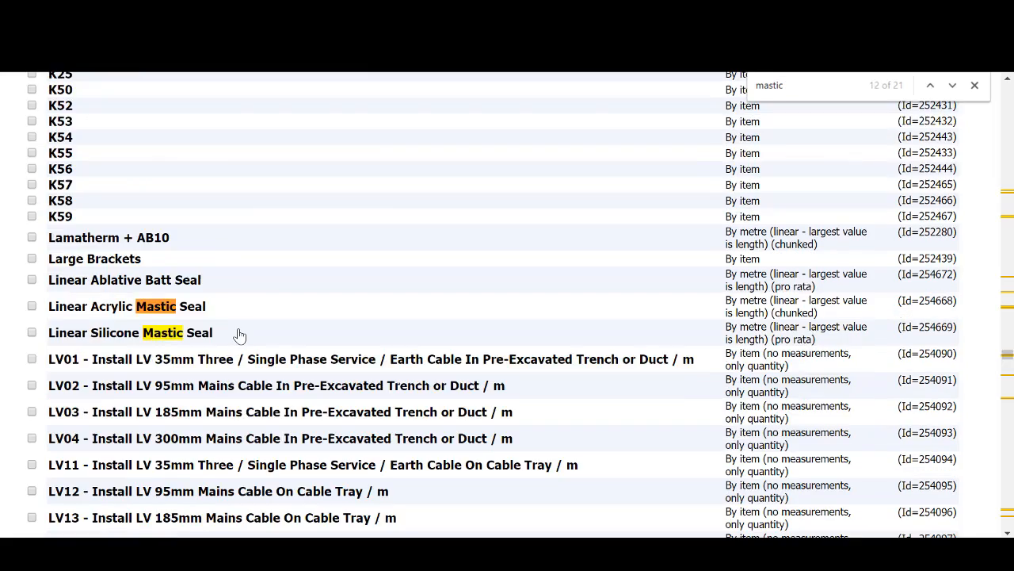
key("Return")
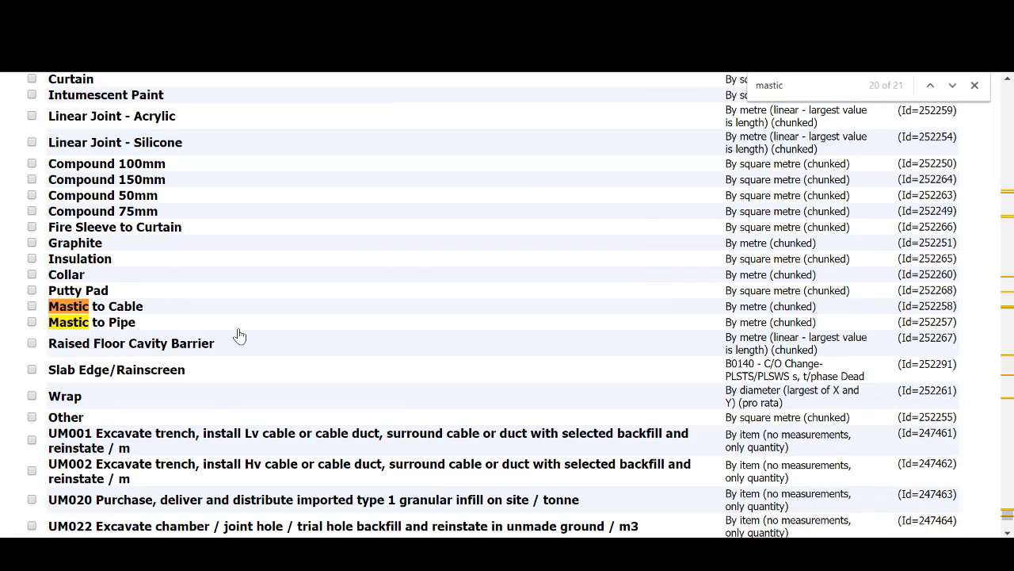
key("Return")
key("Return")
key("Return")
key("Return")
key("Return")
key("Return")
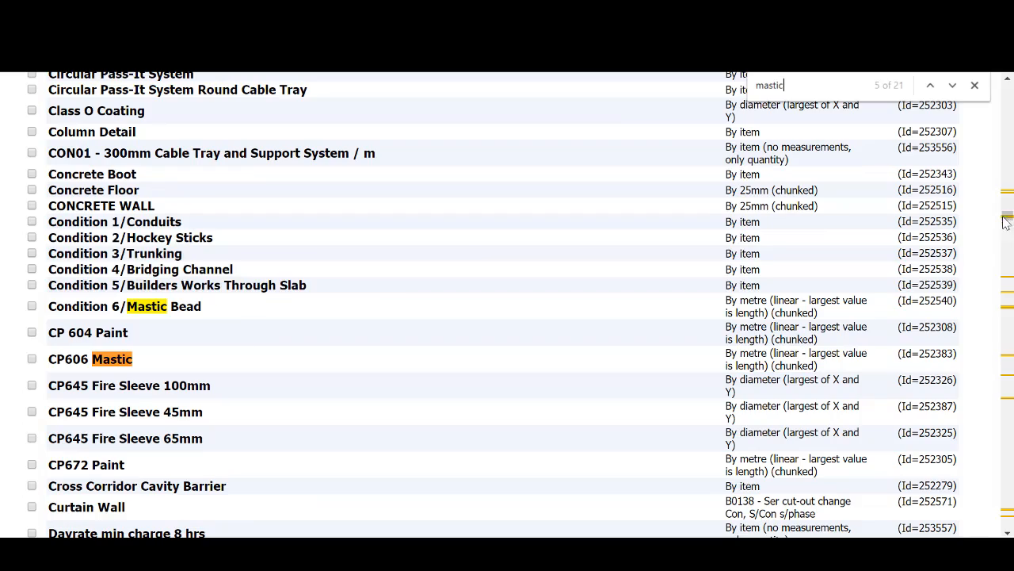
Step: Start a new item in the master list and fill its text with BATT & MASTIC copied from cell A2 of the matrix
left_click_drag(1007, 218, 1009, 523)
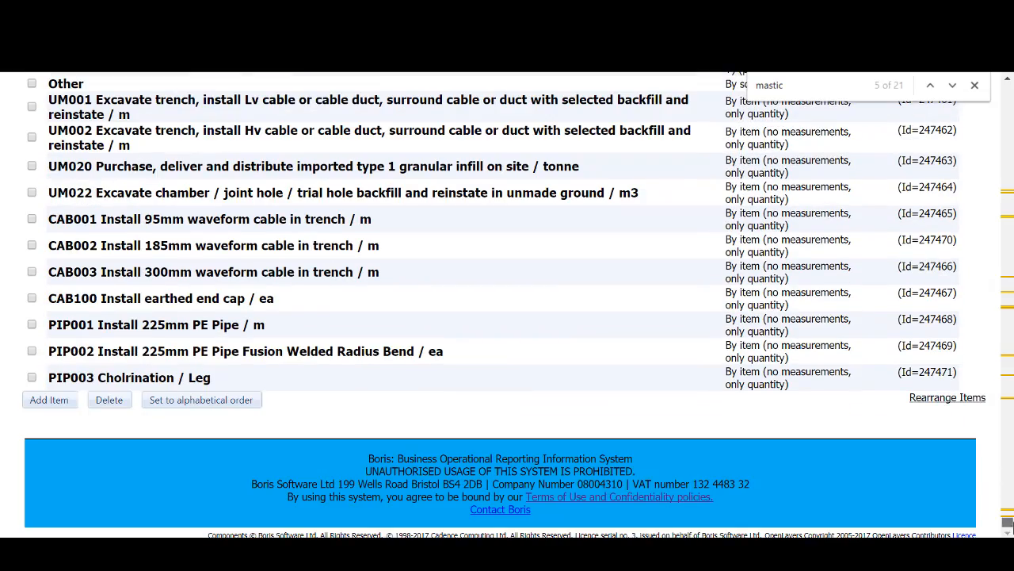
left_click(45, 401)
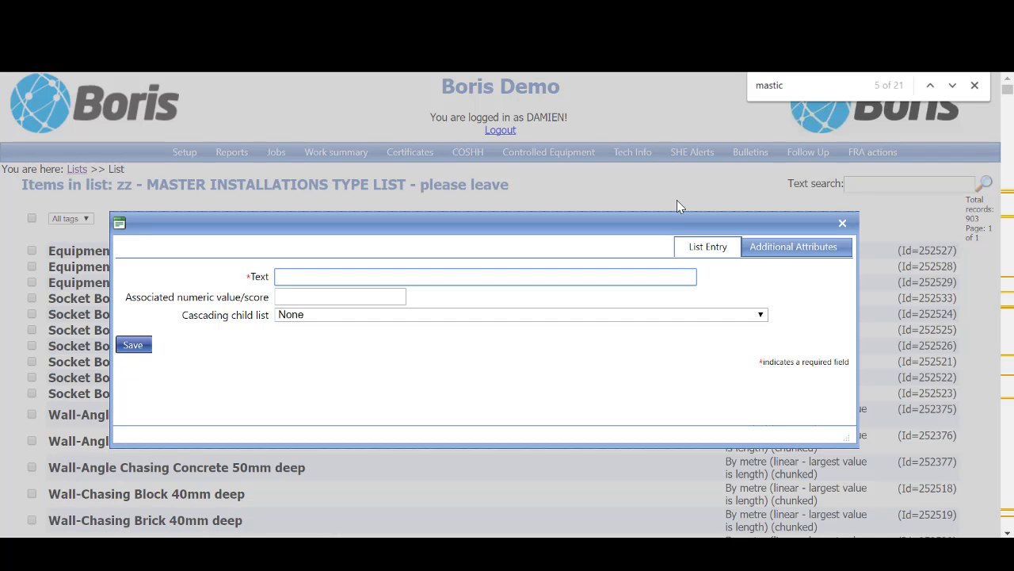
key("alt+Tab")
key("Down")
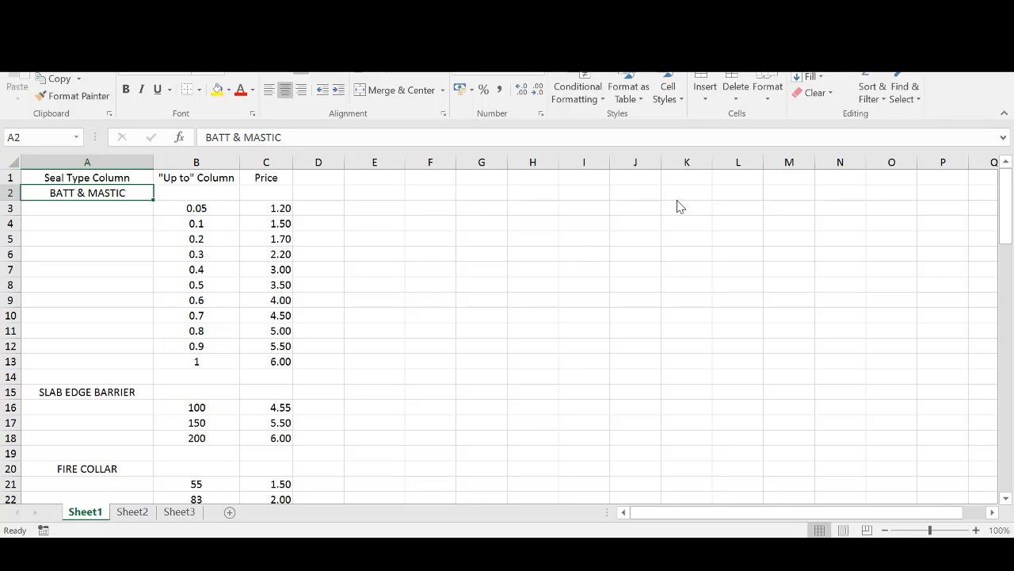
key("ctrl+c")
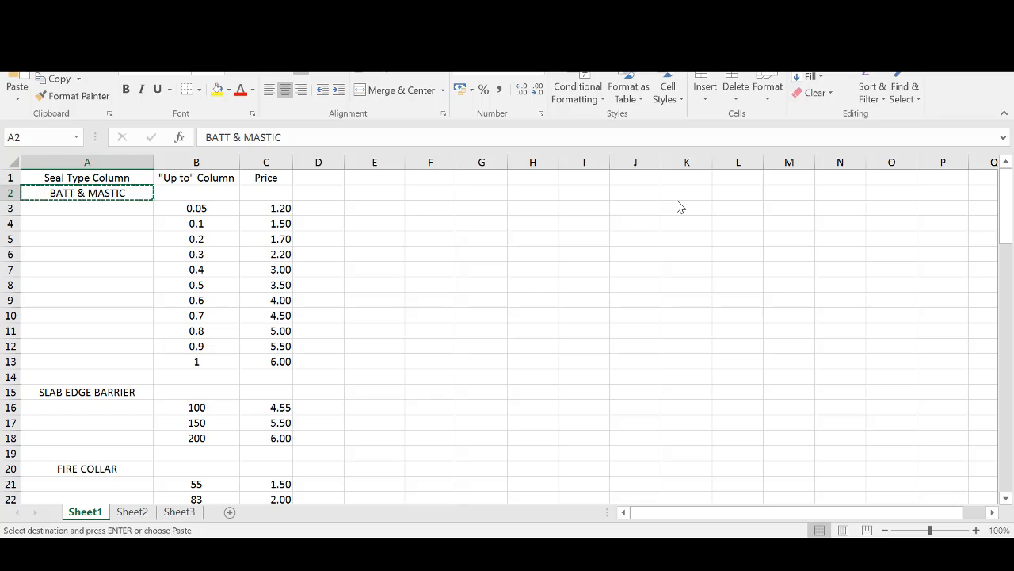
key("alt+Tab")
key("ctrl+v")
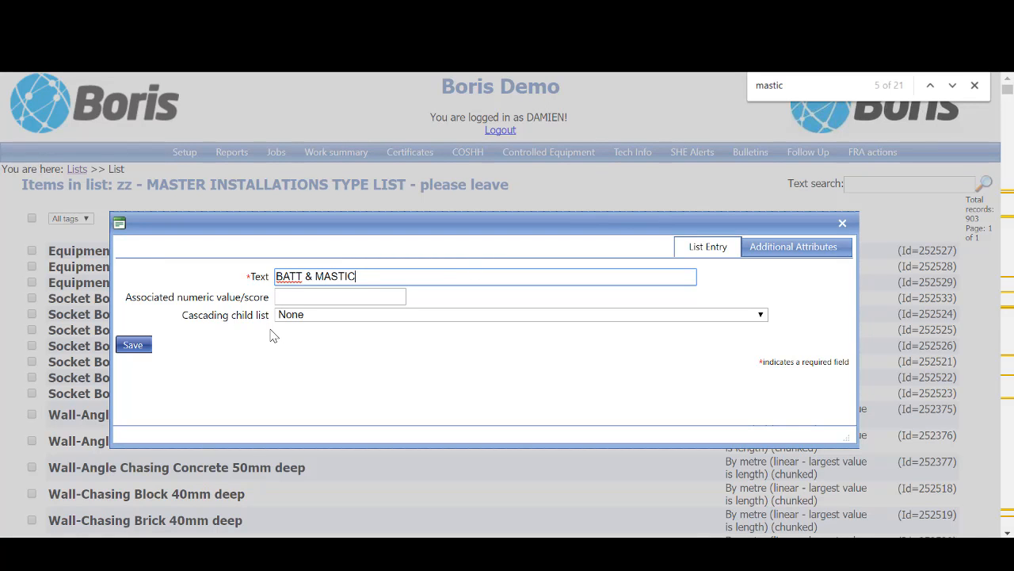
Step: Set the new item's measurement type for pricing/productivity to "By square metre (chunked)"
left_click(760, 249)
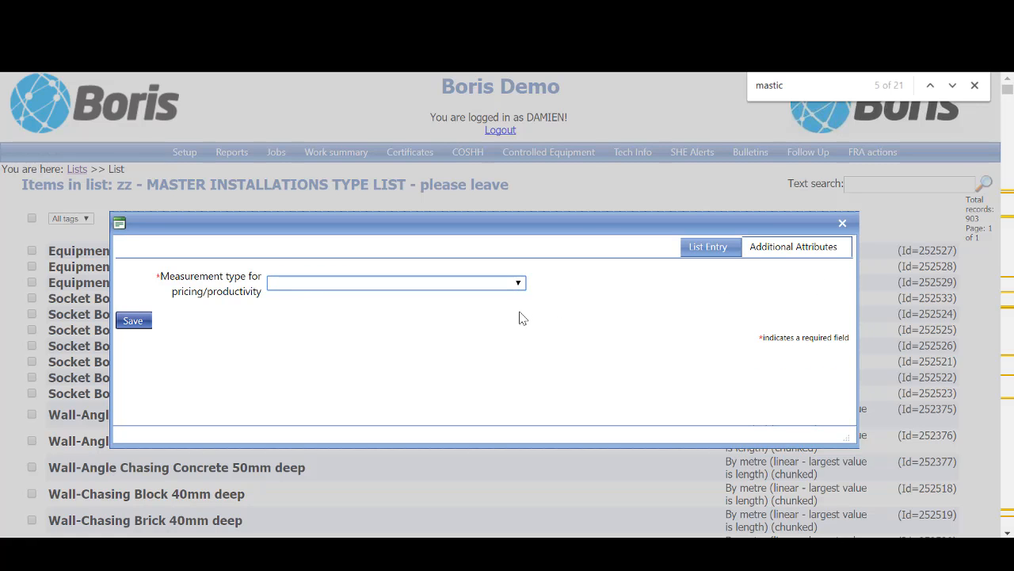
left_click(508, 283)
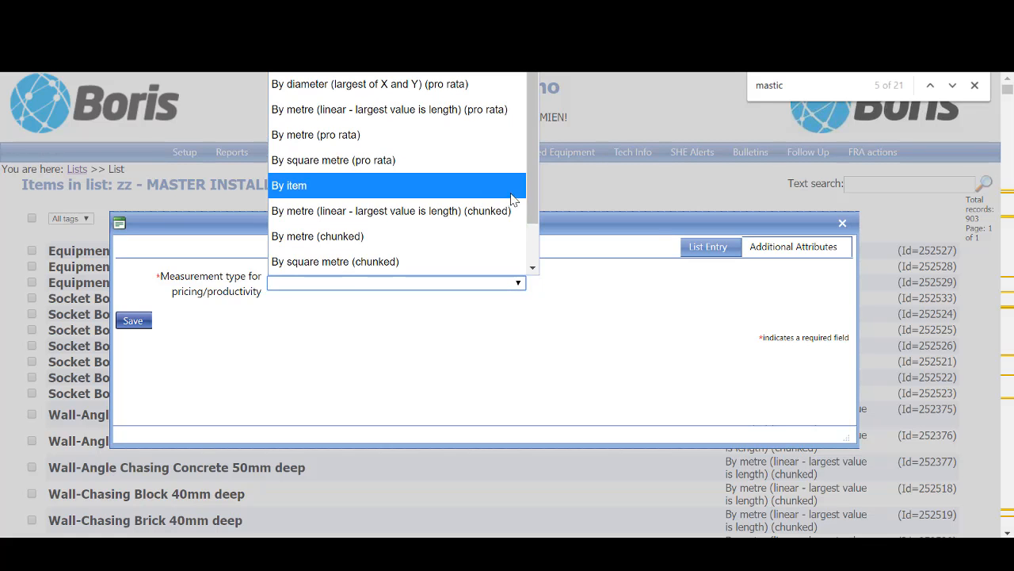
left_click_drag(532, 164, 535, 124)
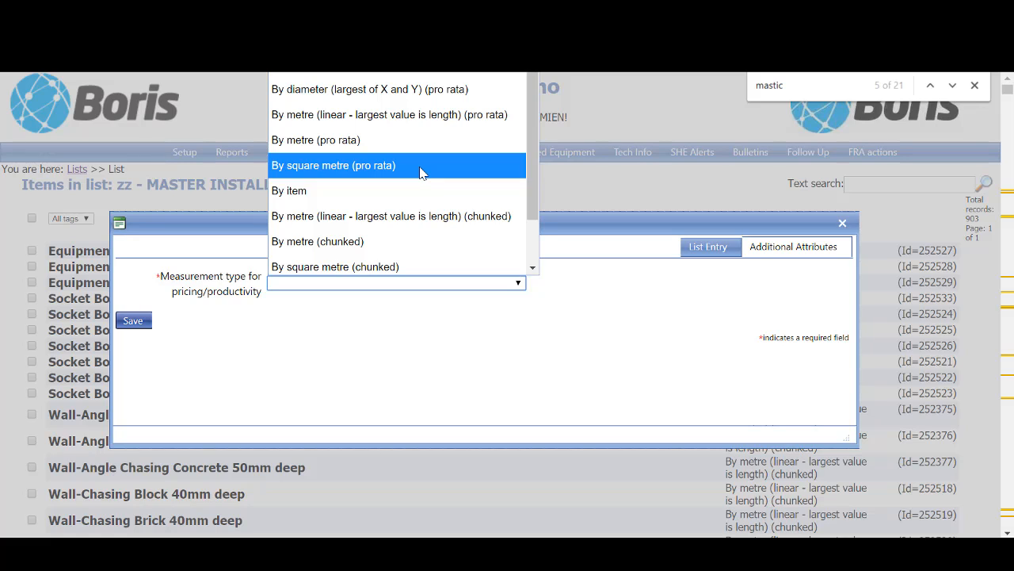
left_click(407, 266)
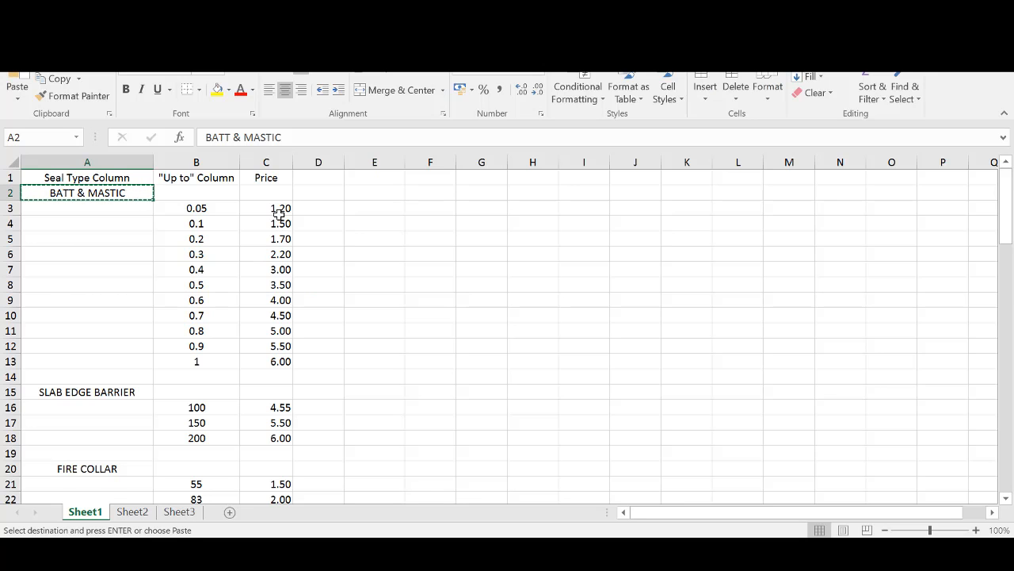
Step: Check the BATT & MASTIC prices in the matrix, set the new item's measurement type to "By square metre (pro rata)" and save it
left_click(277, 361)
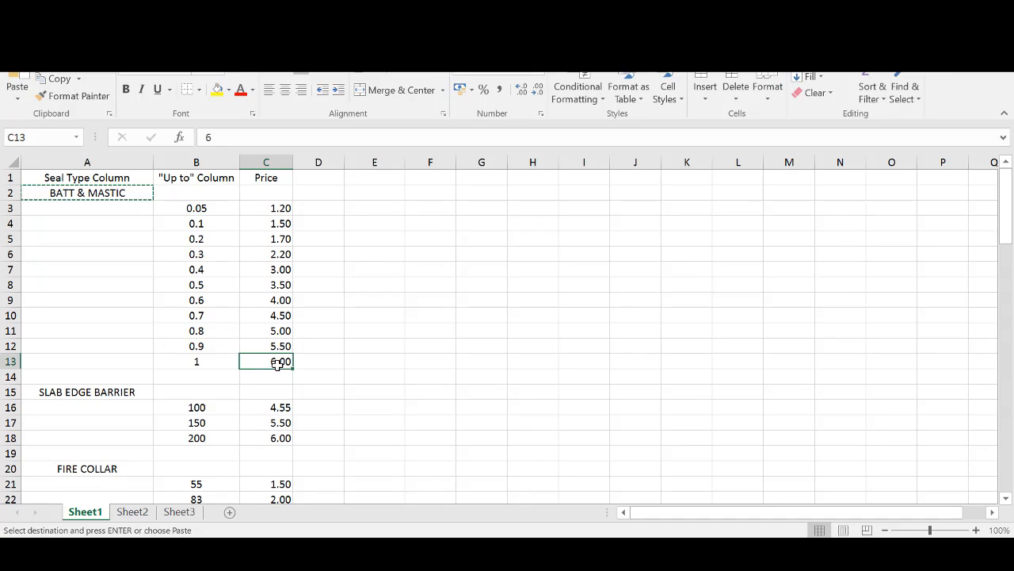
left_click(284, 239, "ctrl")
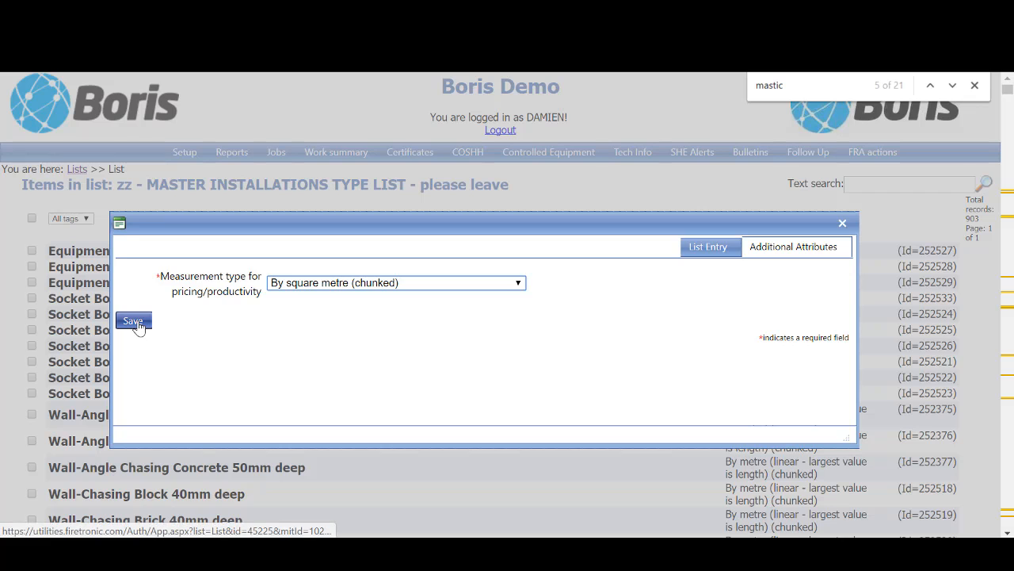
left_click(375, 287)
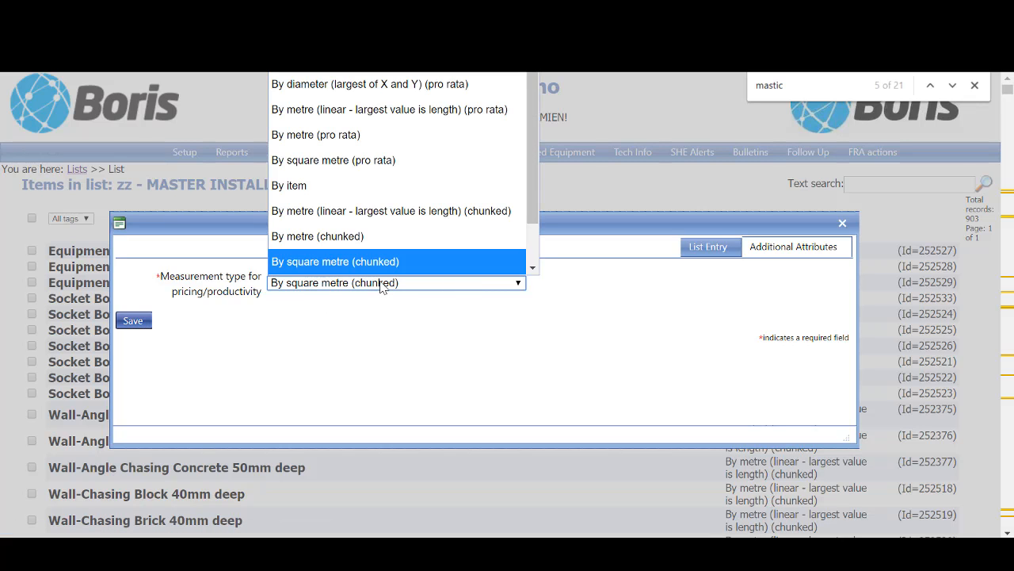
scroll(386, 169, "down", 1)
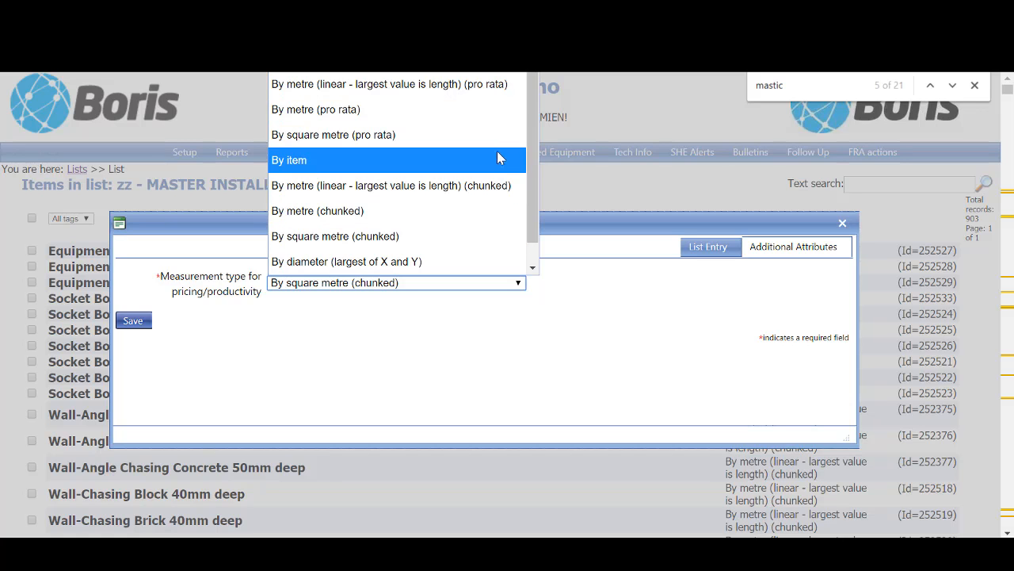
left_click(512, 135)
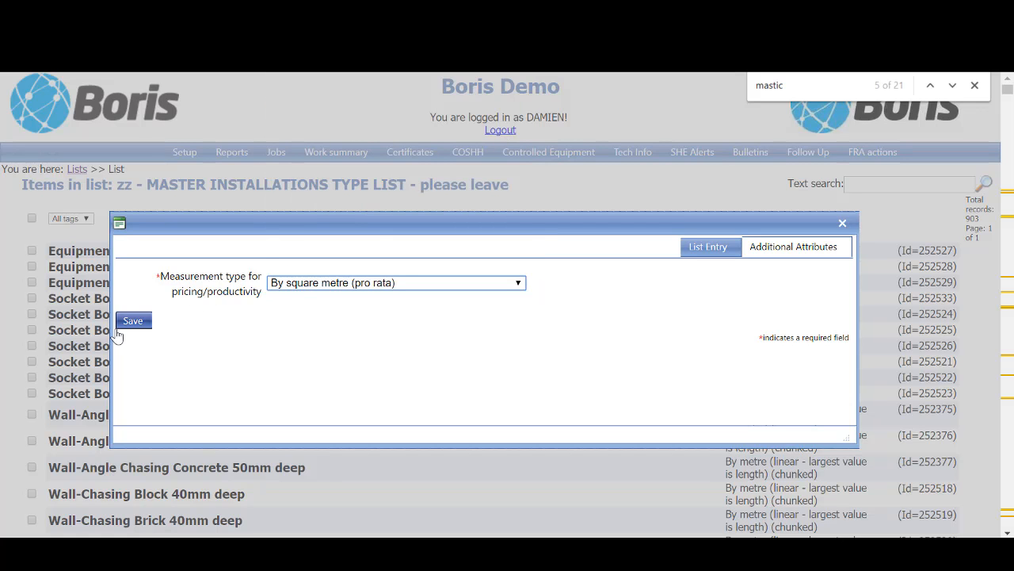
left_click(135, 321)
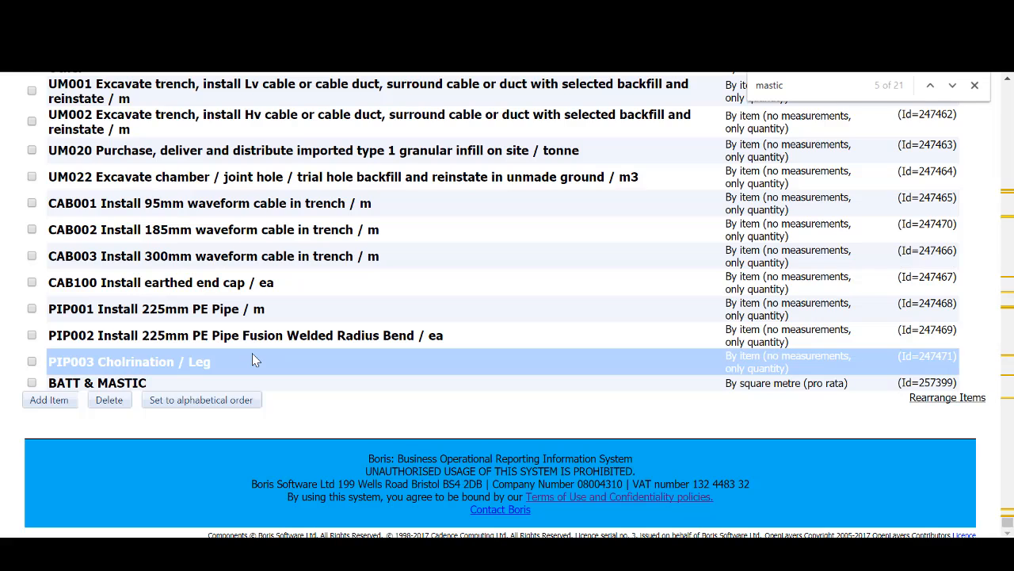
Step: Switch to the Excel labour matrix and copy the SLAB EDGE BARRIER seal type from cell A15
key("alt+Tab")
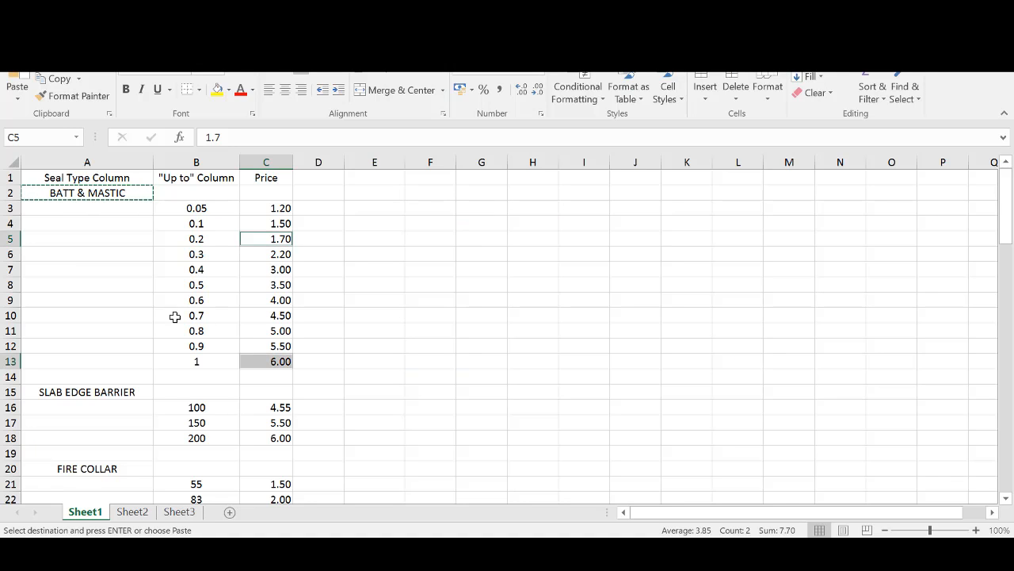
left_click(100, 392)
key("ctrl+c")
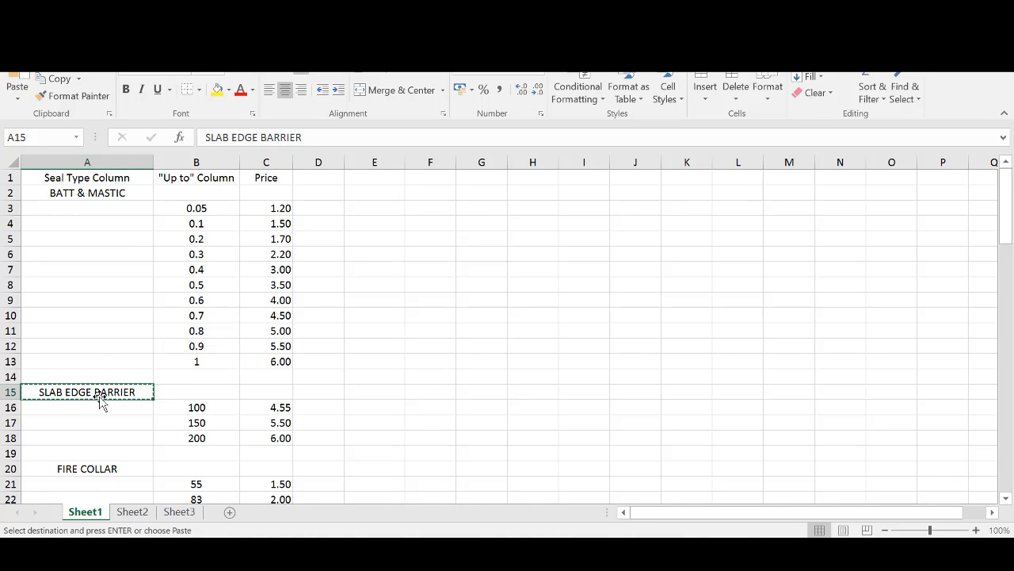
Step: Return to the Boris master list, search the page for "slab" and go through the matching entries
key("alt+Tab")
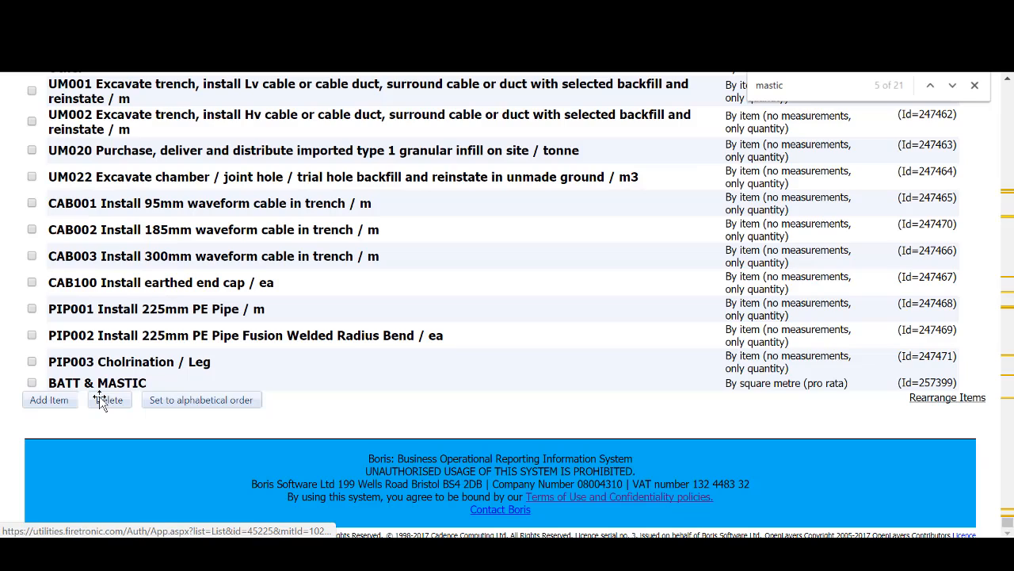
key("ctrl+f")
type("slab")
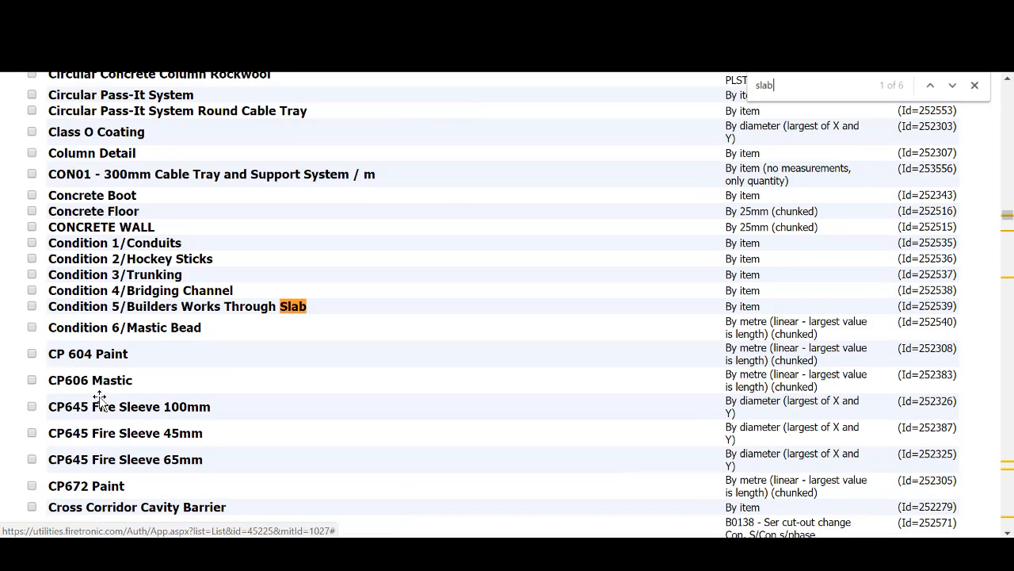
key("Return")
key("Return")
key("Return")
key("Return")
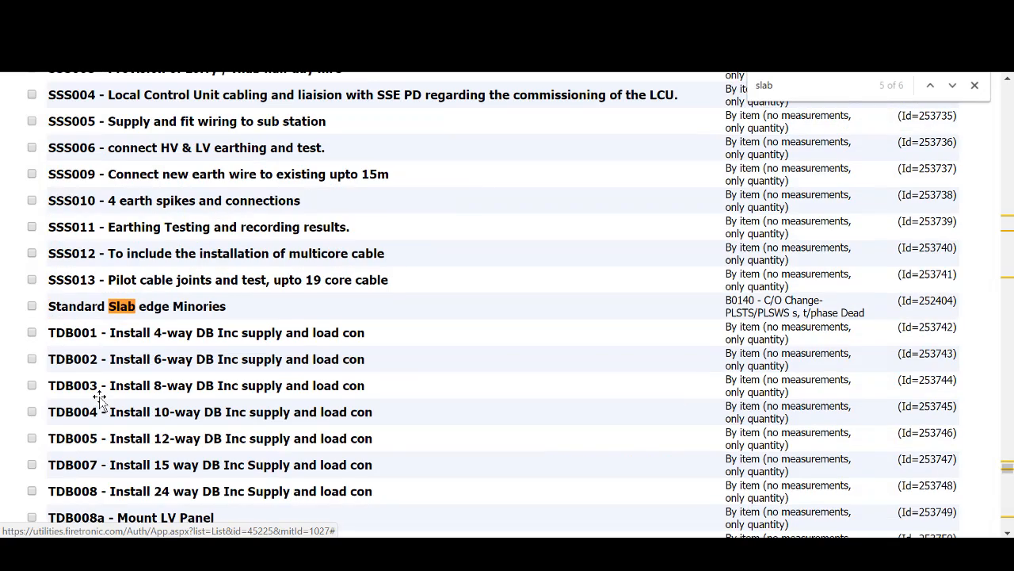
key("Return")
key("Return")
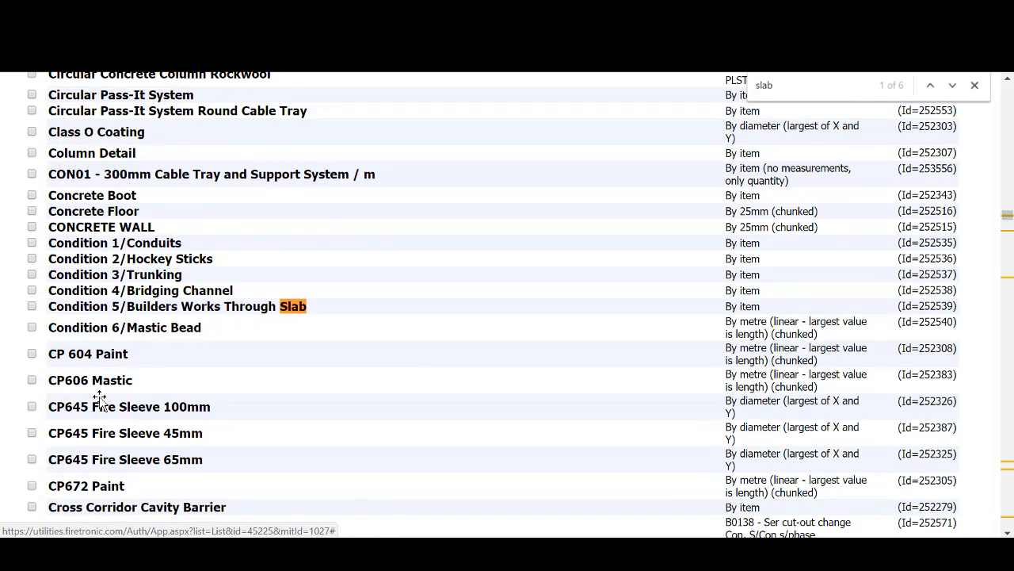
key("Return")
key("Return")
key("Return")
key("Return")
key("Return")
key("Return")
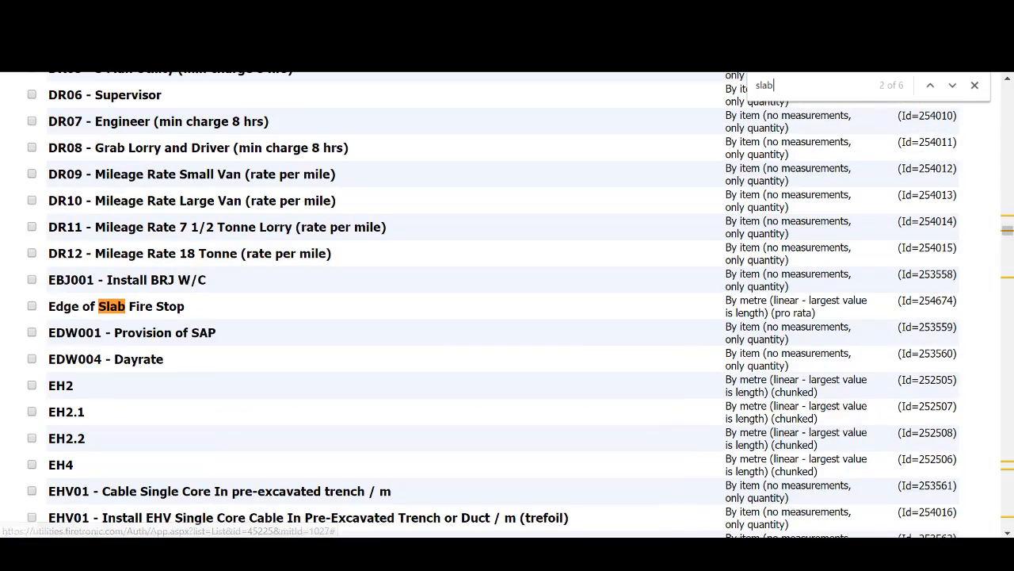
Step: Add a SLAB EDGE BARRIER item to the master list with measurement type "By metre (linear - largest value is length) (chunked)" and save it
left_click_drag(1008, 230, 1008, 526)
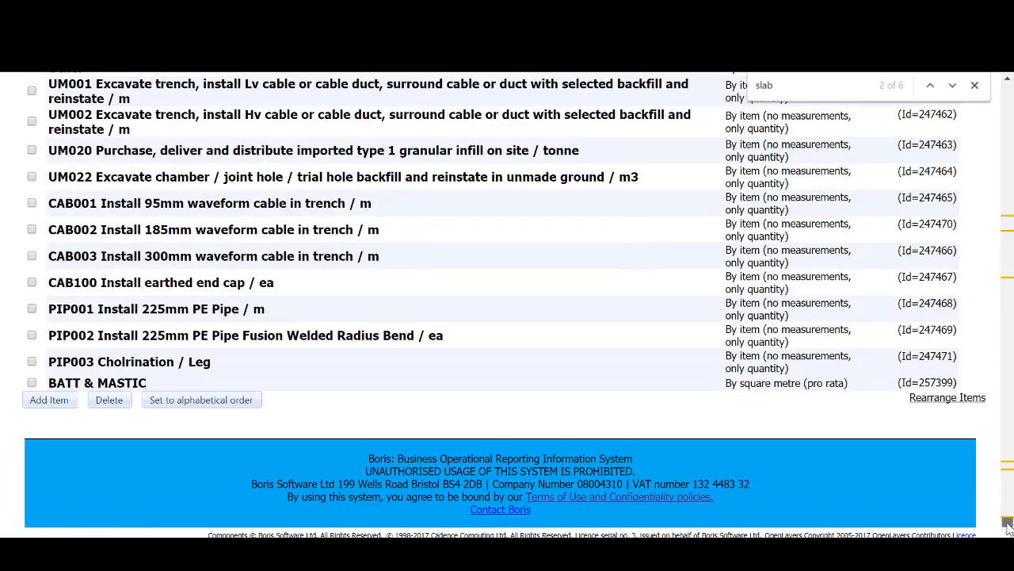
left_click(55, 400)
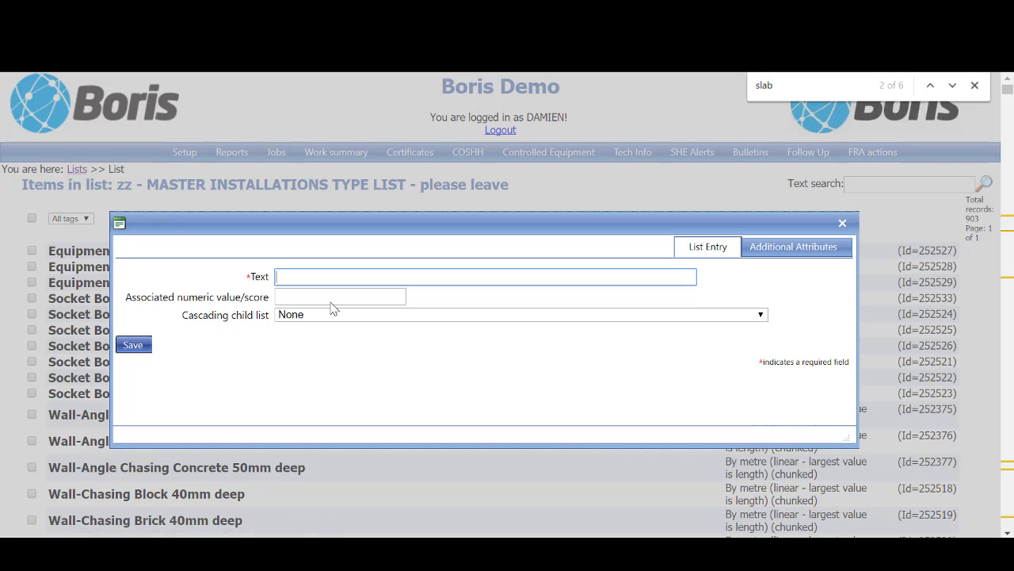
type("SLAB EDGE BARRIER")
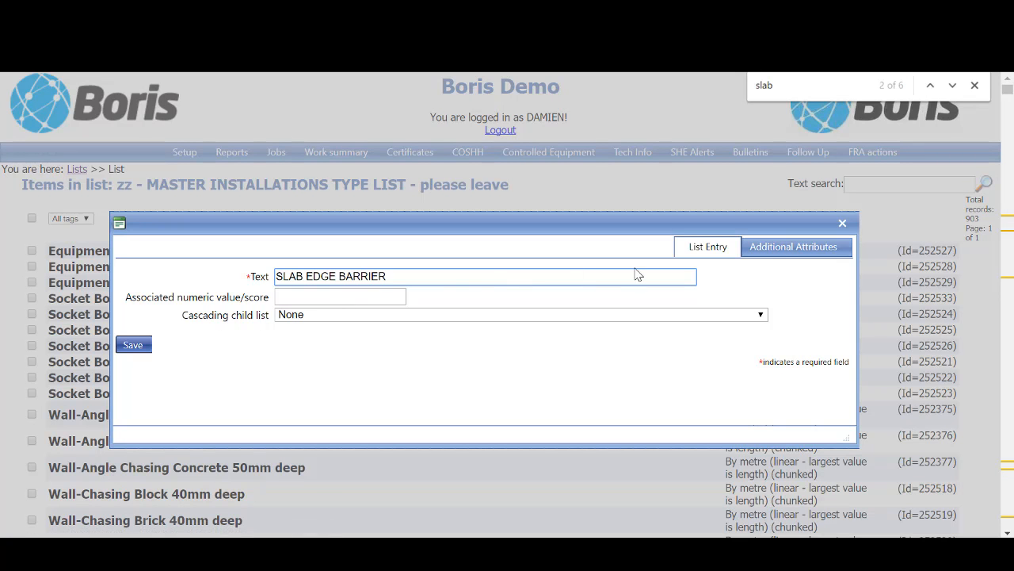
left_click(800, 248)
left_click(518, 285)
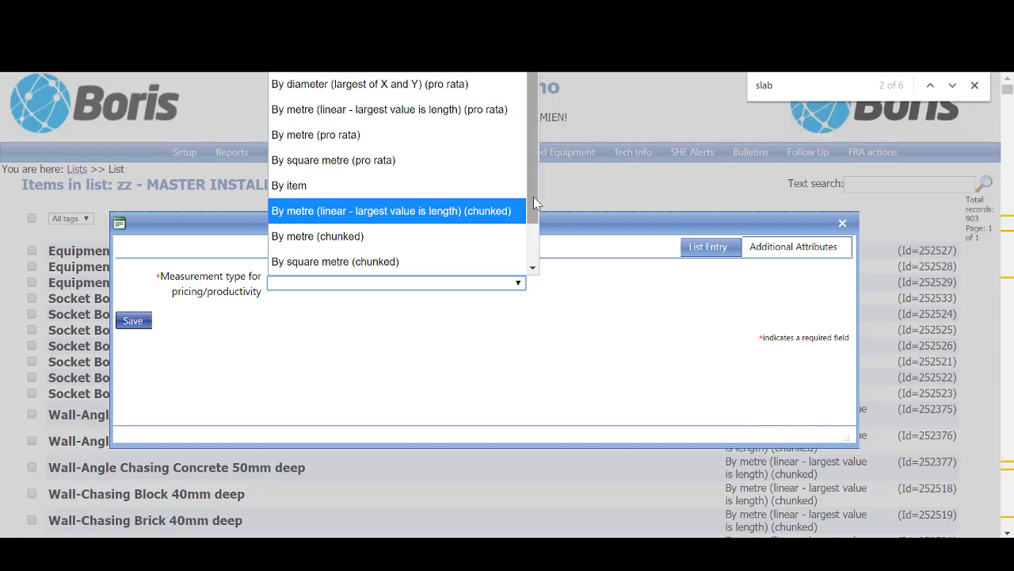
left_click(411, 211)
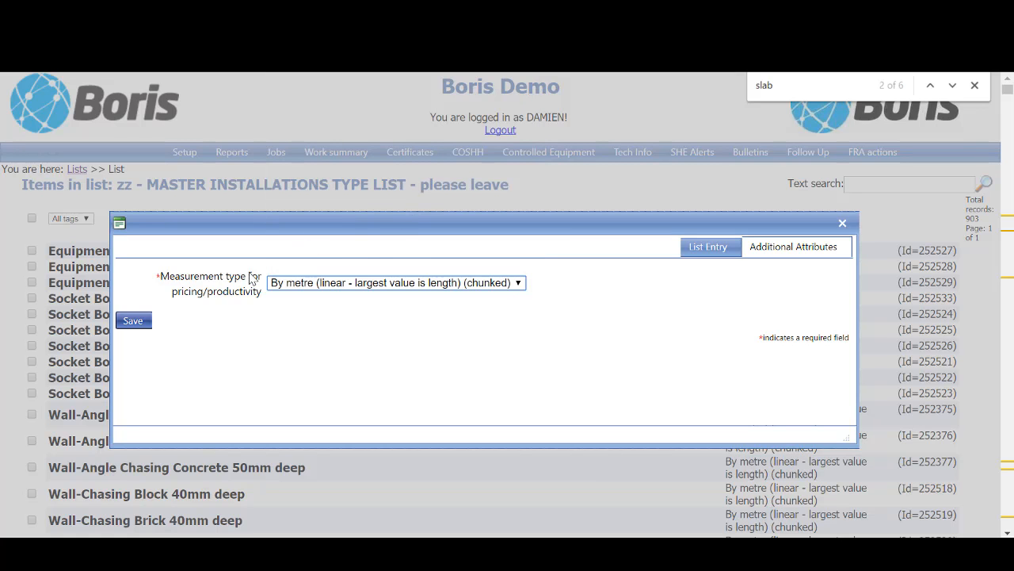
left_click(140, 323)
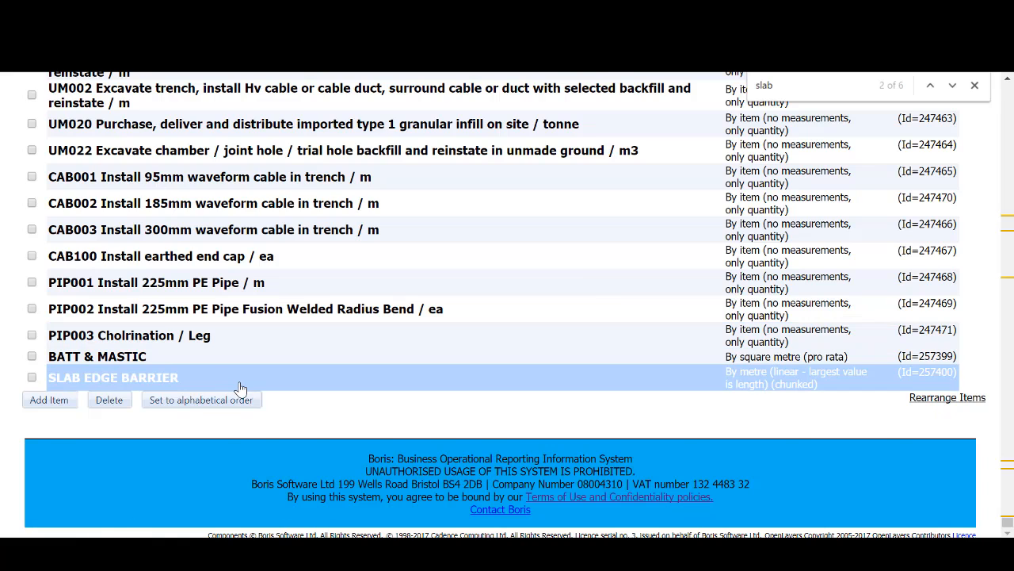
Step: Switch to the Excel labour matrix and copy the FIRE COLLAR seal type from cell A20
key("alt+Tab")
left_click(88, 468)
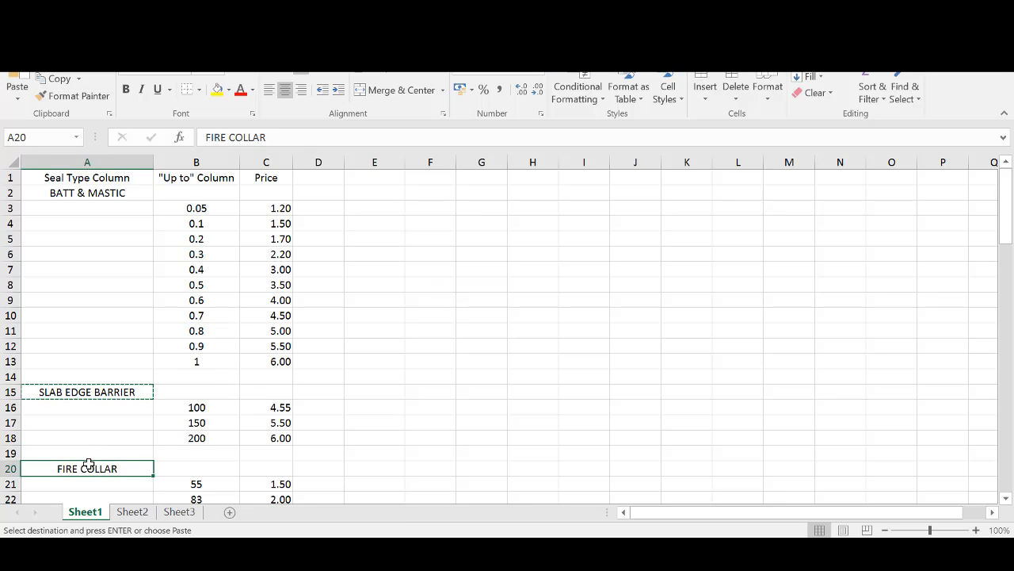
key("ctrl+c")
Step: Return to the Boris master list, search the page for "collar" and go through the matching entries
key("alt+Tab")
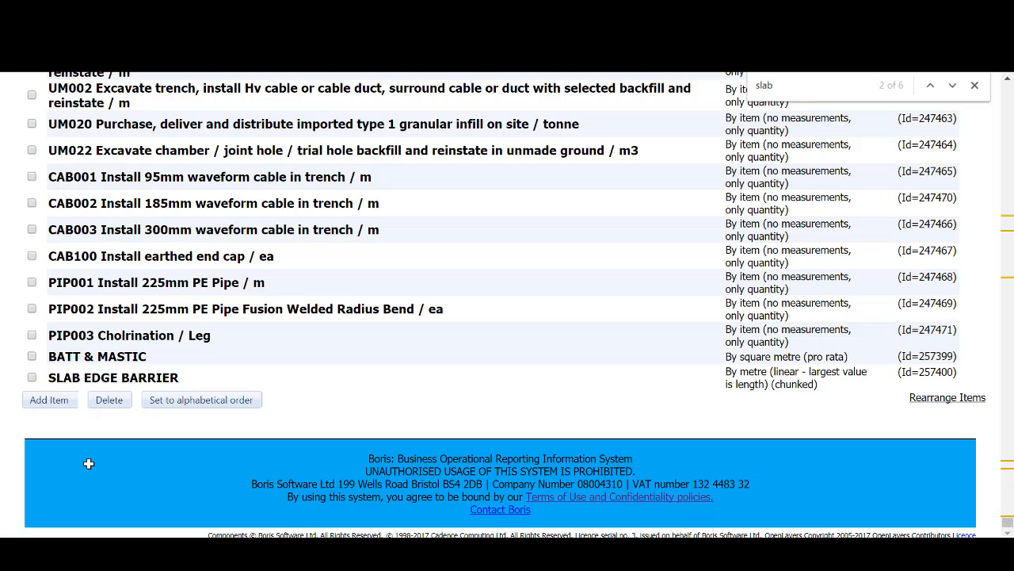
key("ctrl+f")
type("collar")
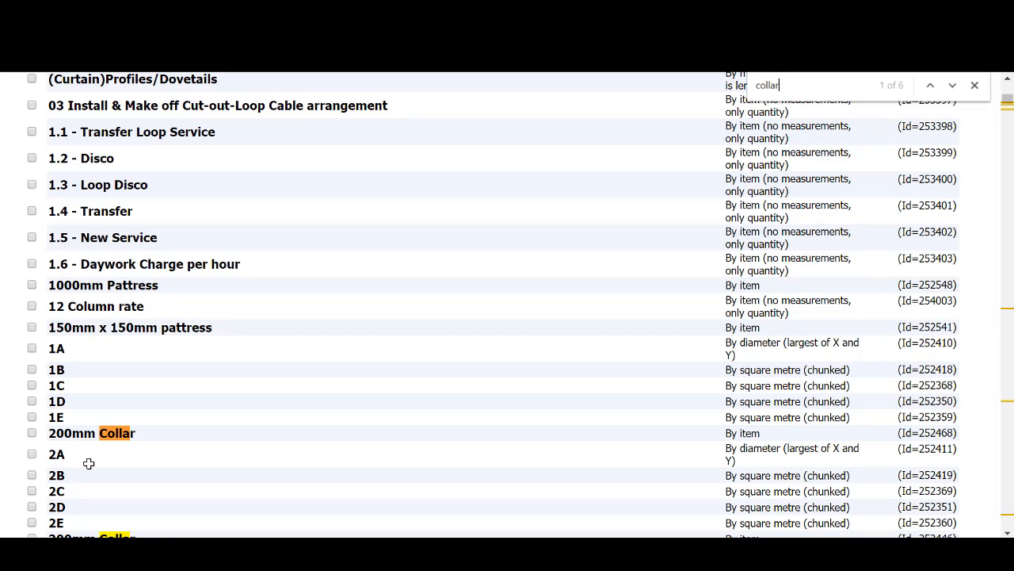
key("Return")
key("Return")
key("Return")
key("Return")
key("Return")
key("Return")
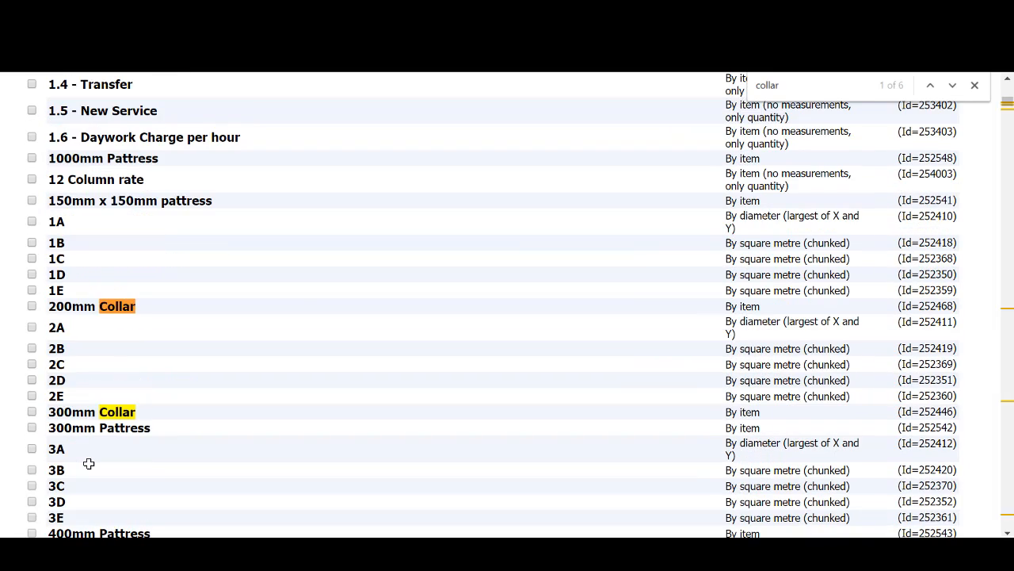
key("Return")
key("Return")
key("Return")
key("Return")
key("Return")
key("Return")
key("Return")
key("Return")
key("Return")
key("Return")
key("Return")
key("Return")
key("Return")
key("Return")
key("Return")
key("Return")
key("Return")
key("Return")
key("Return")
key("Return")
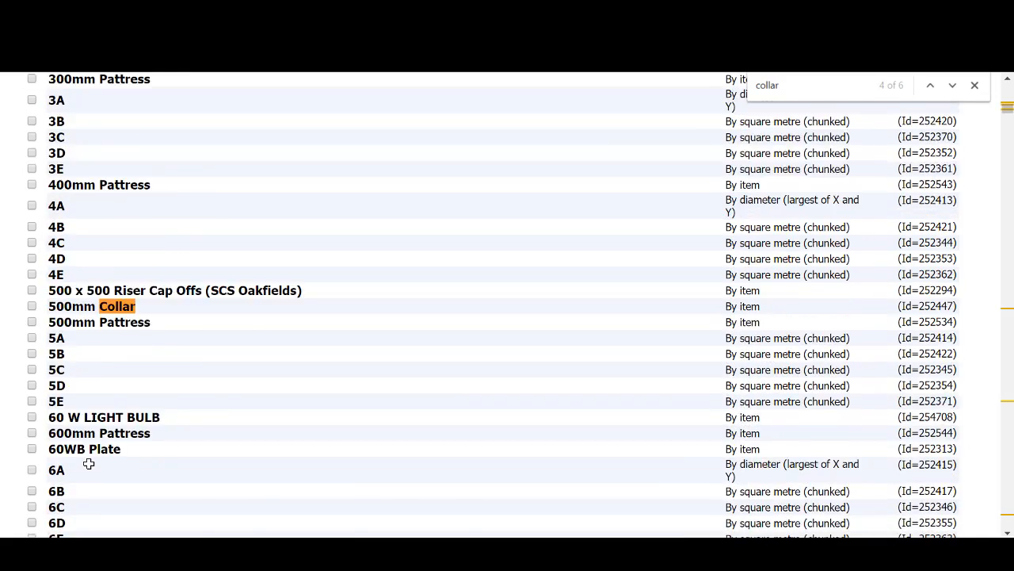
key("Return")
key("Return")
key("Return")
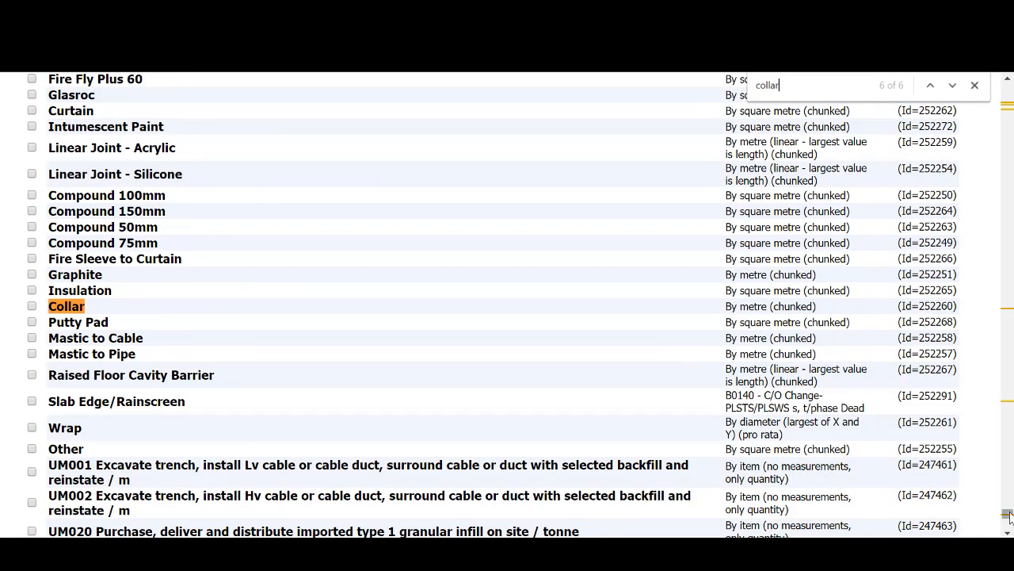
Step: Add a FIRE COLLAR item to the master list with measurement type "By diameter (largest of X and Y) (pro rata)" and save it
scroll(1008, 516, "down", 5)
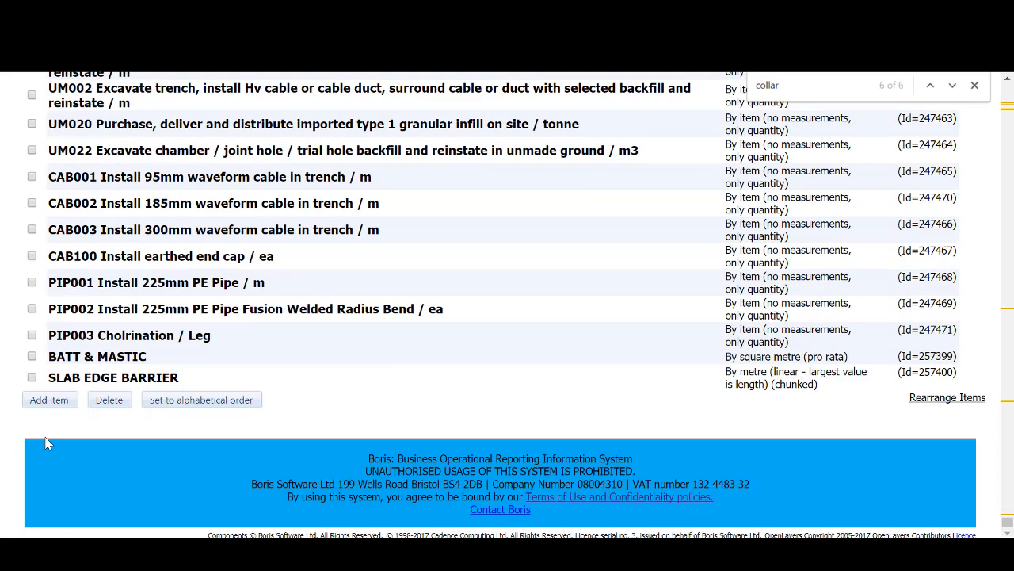
left_click(47, 401)
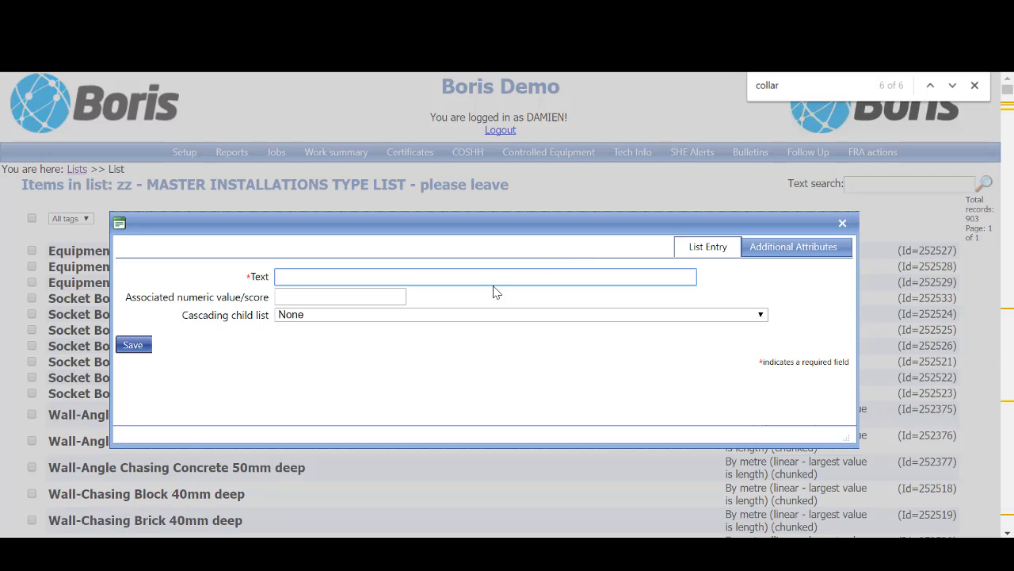
key("ctrl+v")
left_click(827, 254)
left_click(514, 286)
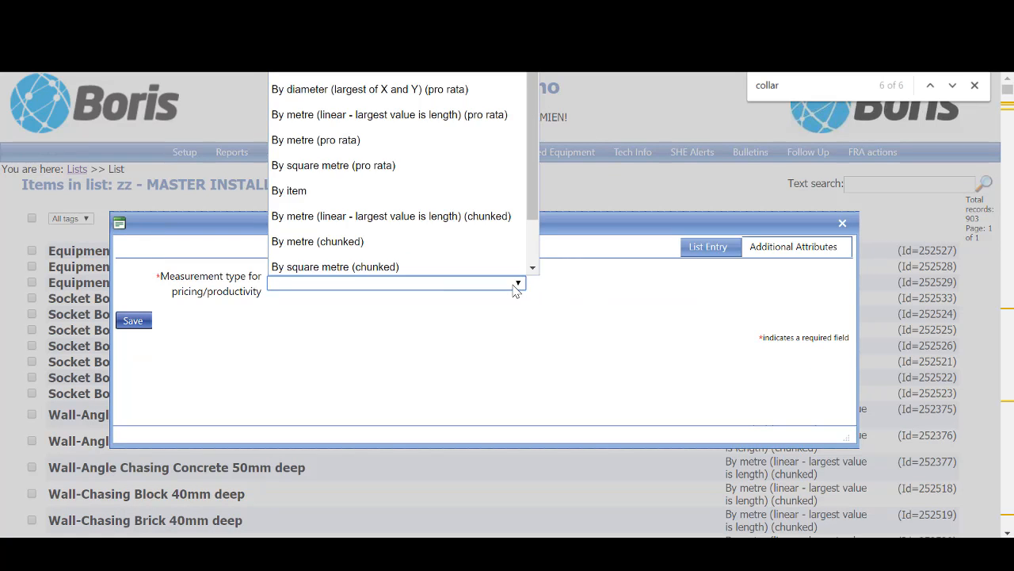
left_click(460, 84)
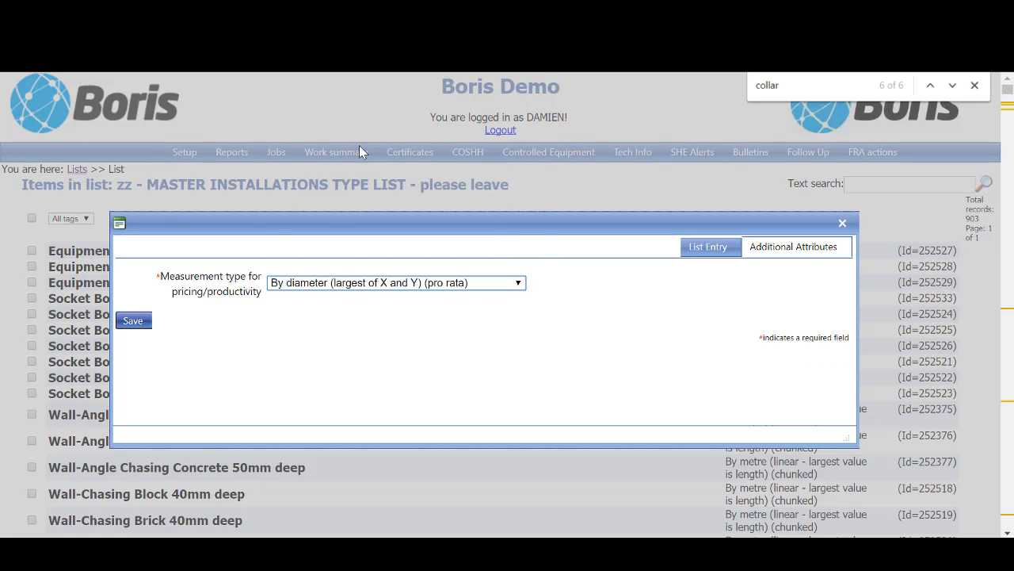
left_click(140, 324)
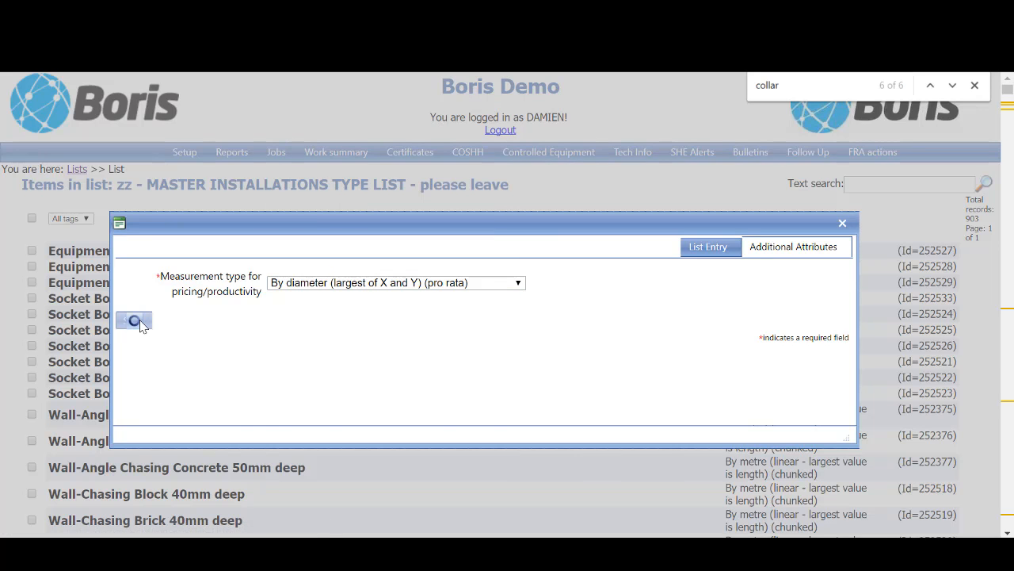
Step: Switch to the Excel labour matrix and copy the LINEAR GAP SEAL seal type from cell A26
key("alt+Tab")
left_click(83, 443)
key("Down")
key("Down")
key("Down")
key("Down")
key("Down")
key("Down")
key("Down")
key("Down")
key("Down")
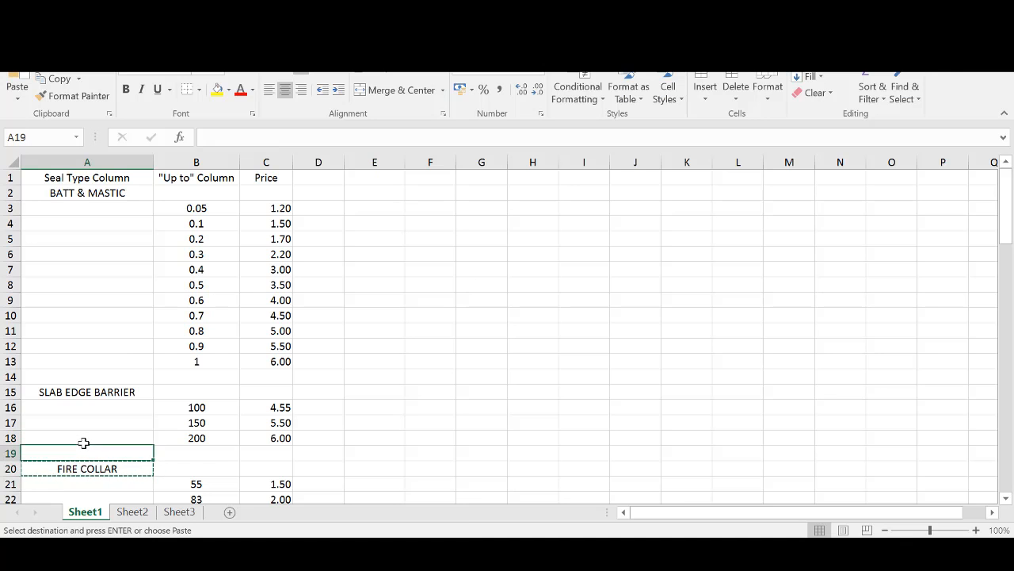
key("Up")
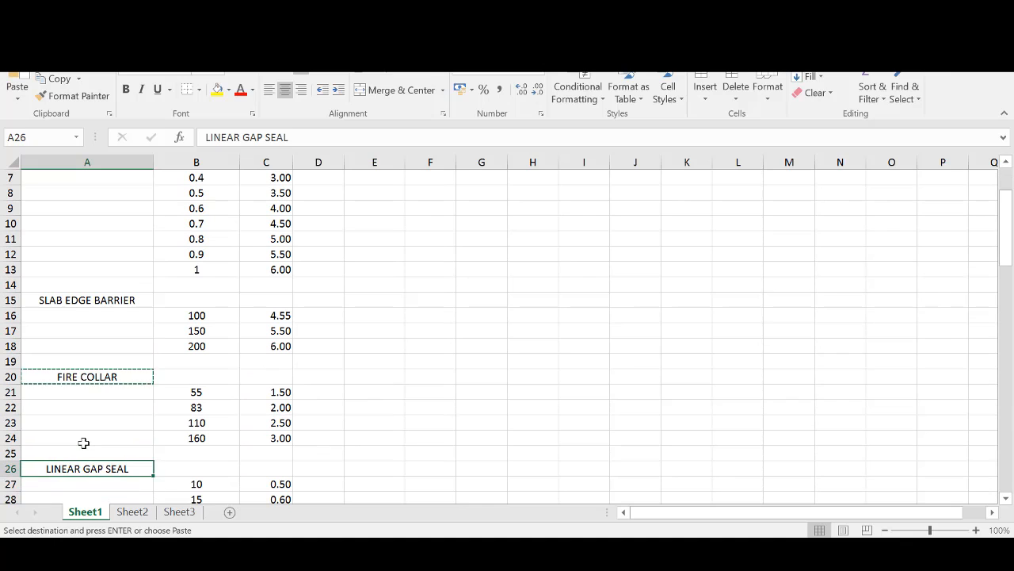
key("ctrl+c")
Step: Switch to the Boris master list and add a LINEAR GAP SEAL item with measurement type "By metre (linear - largest value is length) (pro rata)"
key("alt+Tab")
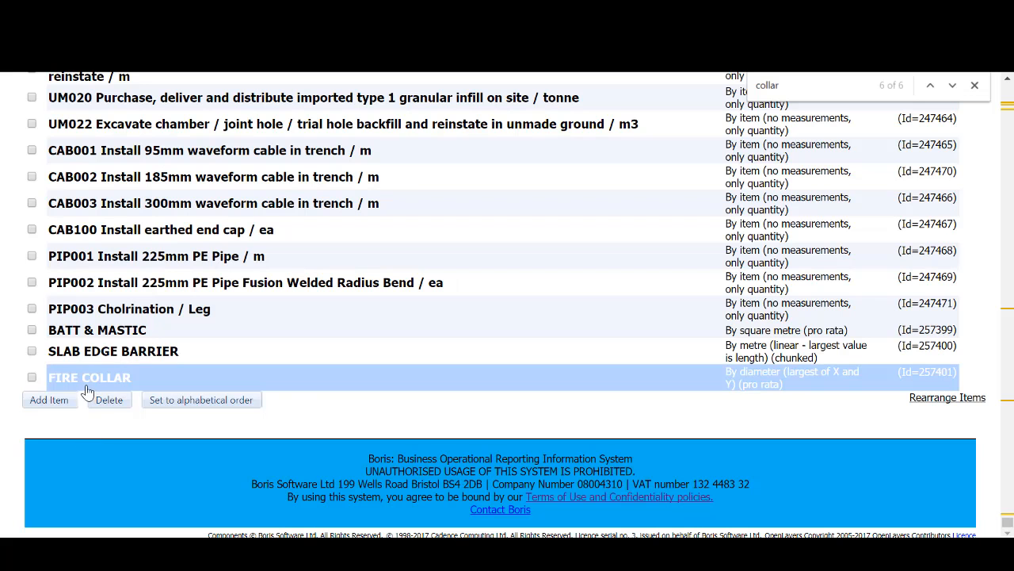
left_click(60, 406)
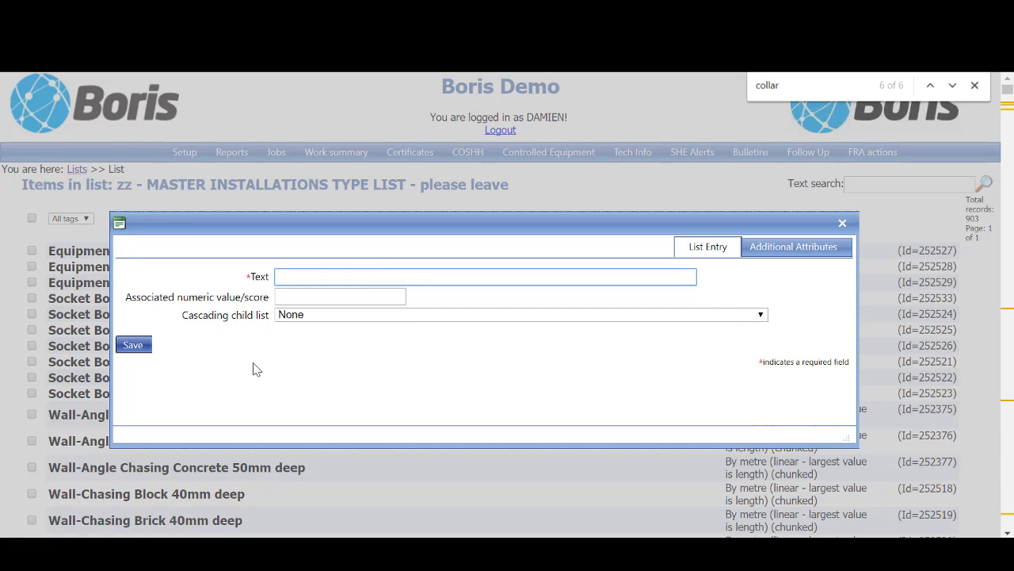
key("ctrl+v")
left_click(761, 258)
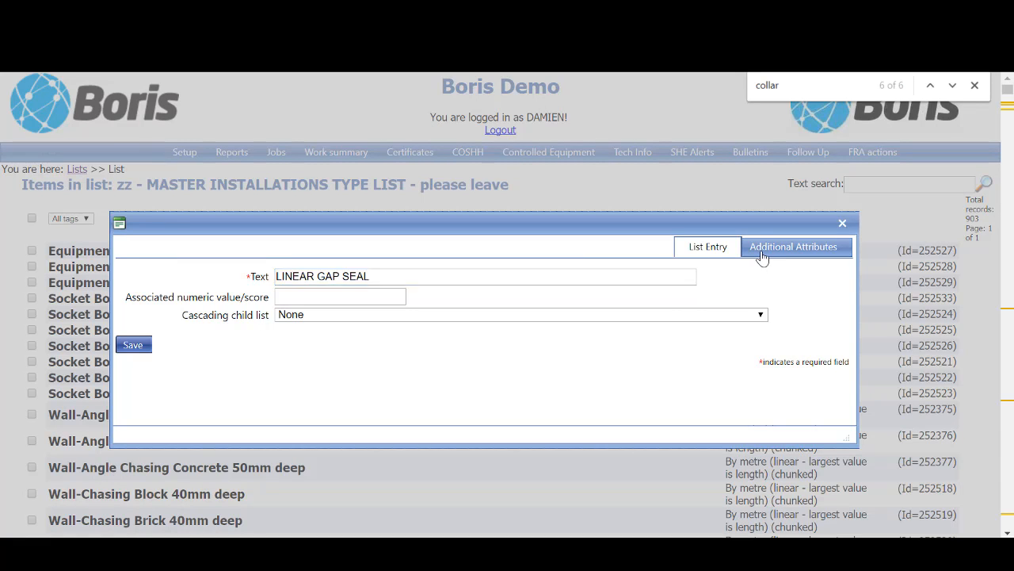
left_click(511, 283)
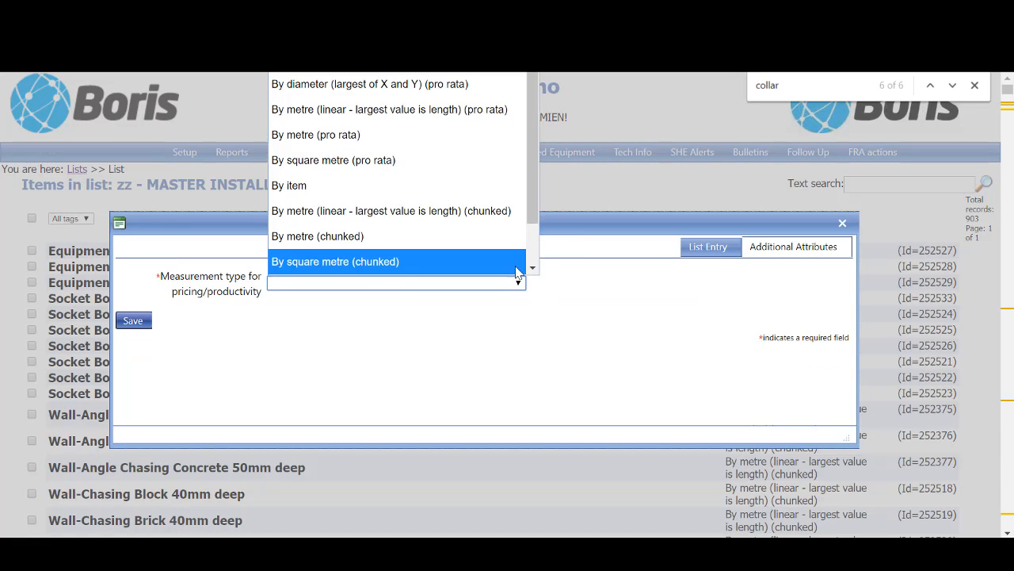
left_click(484, 117)
left_click(135, 323)
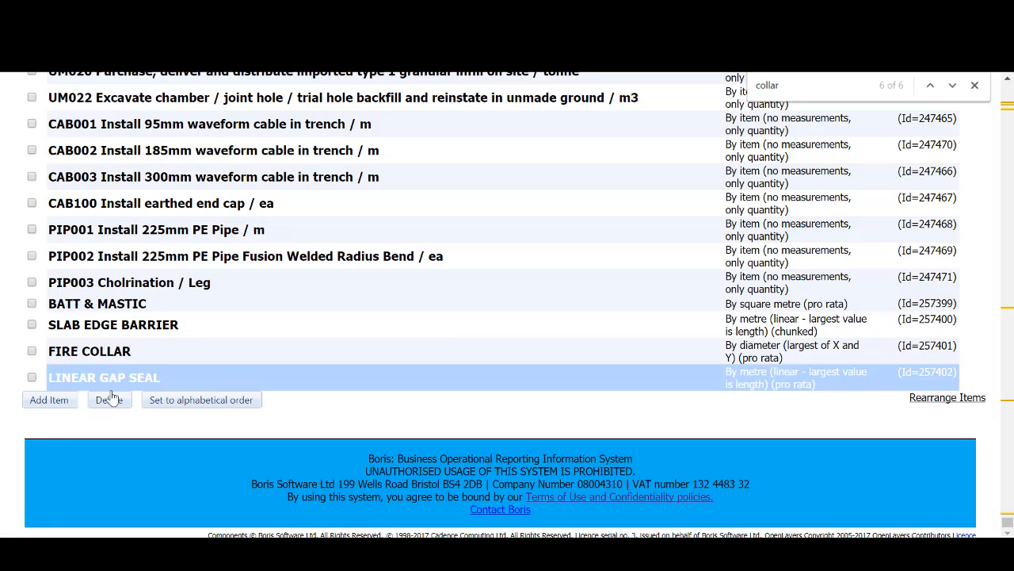
Step: Open a blank new-item form in the master list and copy the COMPOUND - 50mm seal type from cell A33 of the Excel labour matrix
left_click(52, 402)
key("alt+Tab")
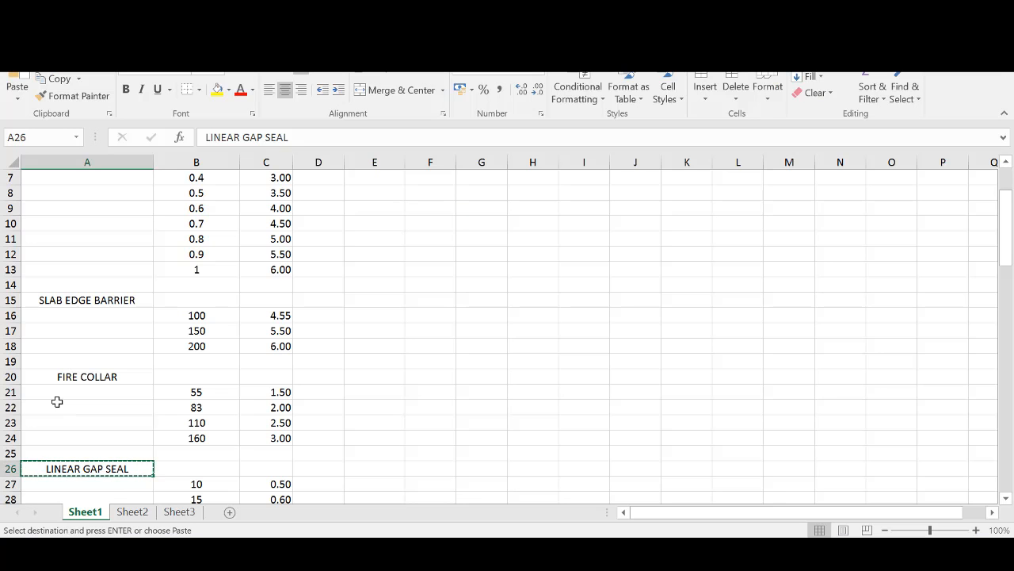
left_click(57, 402)
key("Down")
key("Down")
key("Down")
key("Down")
key("Down")
key("Down")
key("Down")
key("Down")
key("Down")
key("Down")
key("Down")
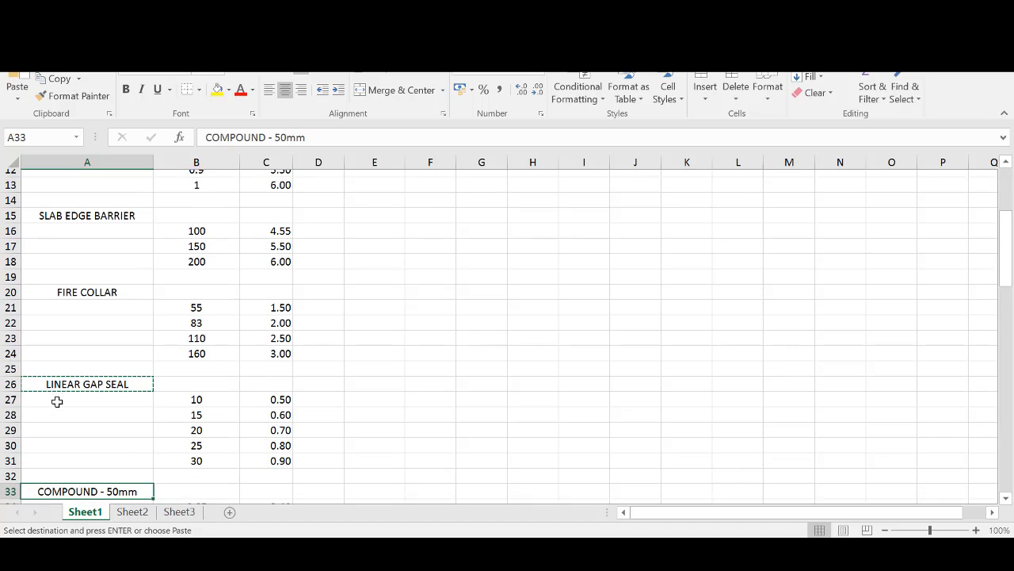
key("Down")
key("Down")
key("Down")
key("Down")
key("Down")
key("Down")
key("Down")
key("Down")
key("Down")
key("Down")
key("Down")
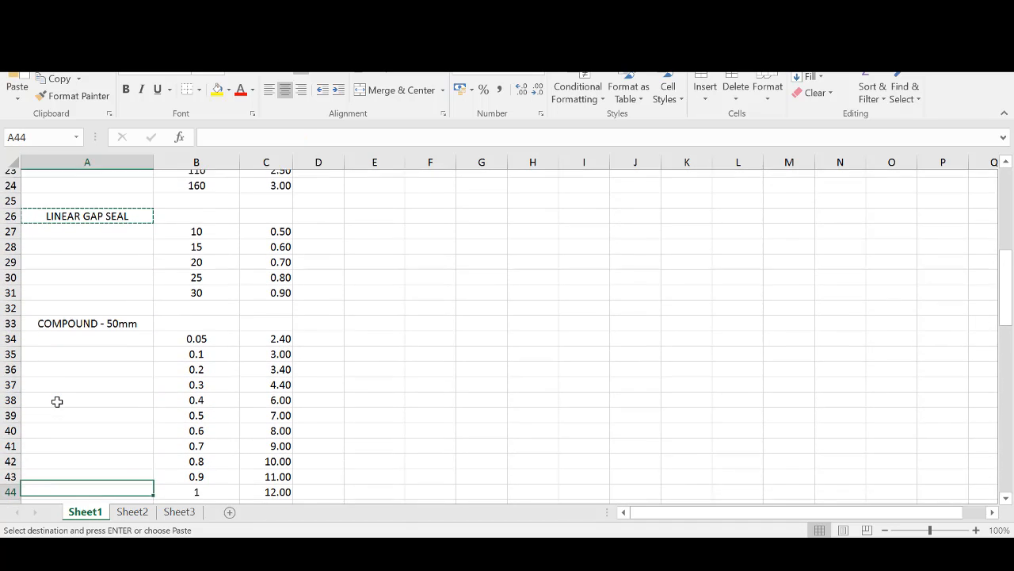
key("Down")
key("Up")
key("Up")
key("Up")
key("Up")
key("Up")
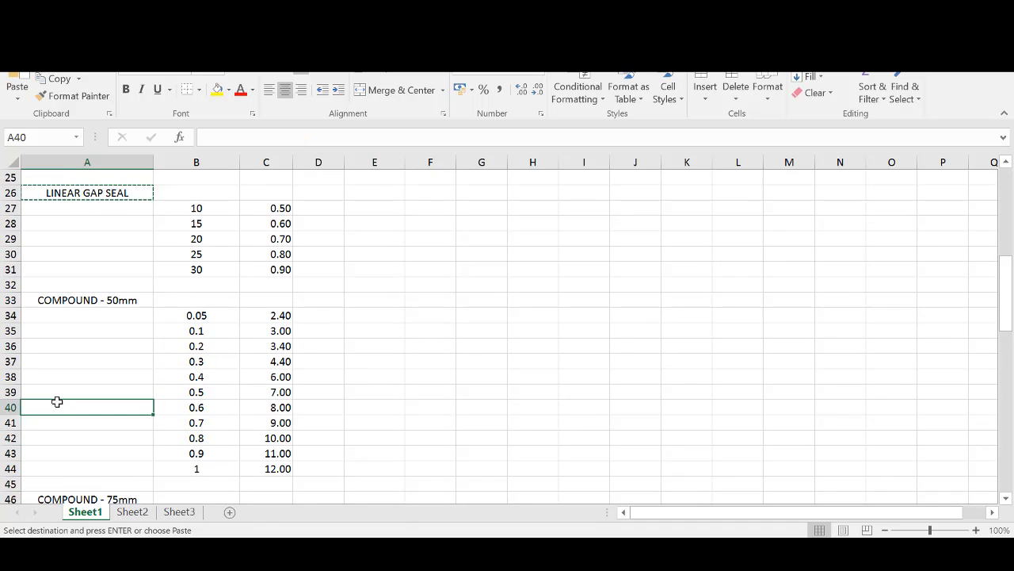
key("Up")
key("Up")
key("Up")
key("Up")
key("Up")
key("Up")
key("Up")
key("ctrl+c")
Step: Return to the Boris new-item form, enter COMPOUND - 50mm with measurement type "By square metre (pro rata)" and save it
key("alt+Tab")
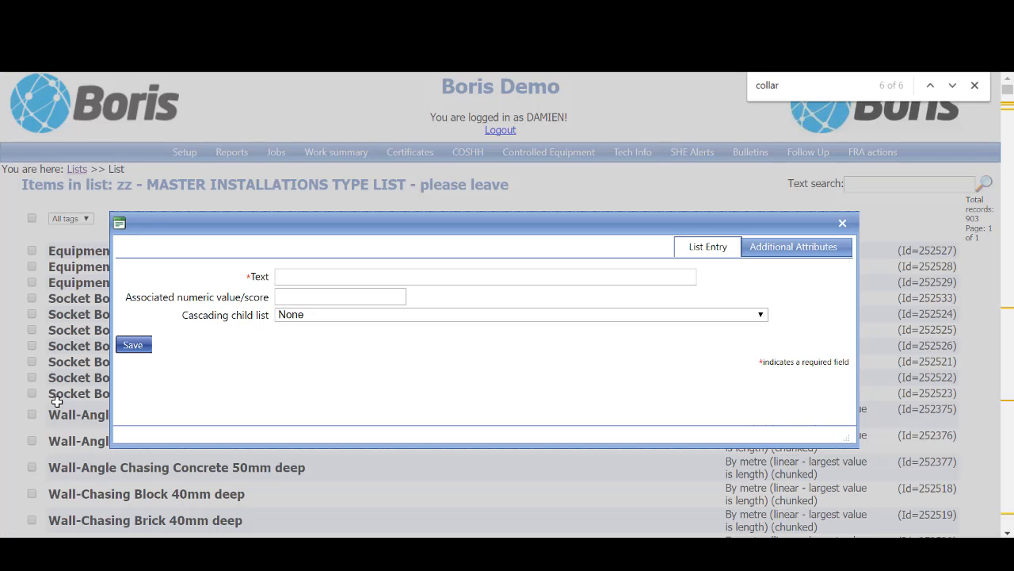
key("ctrl+v")
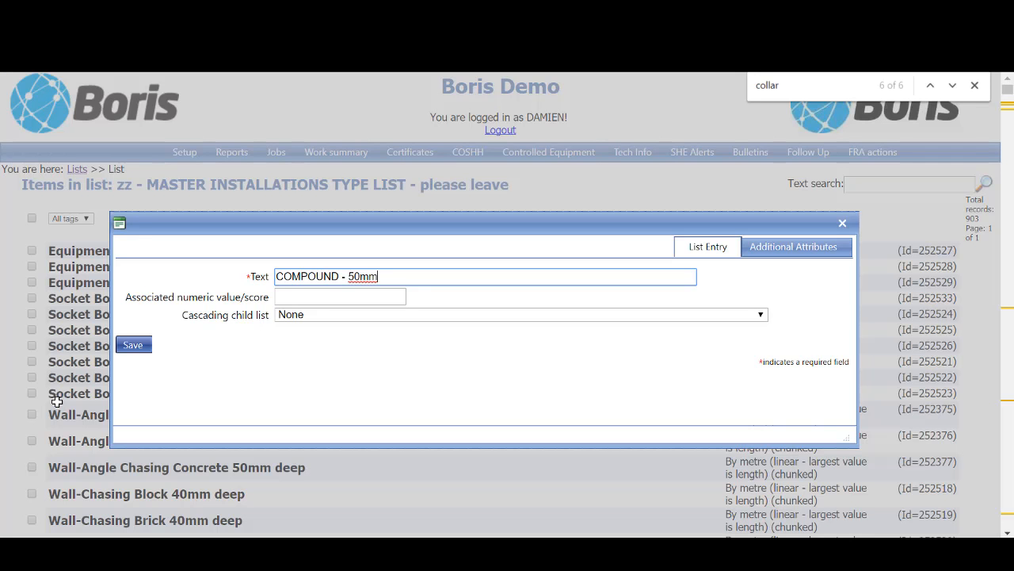
left_click(786, 248)
left_click(516, 284)
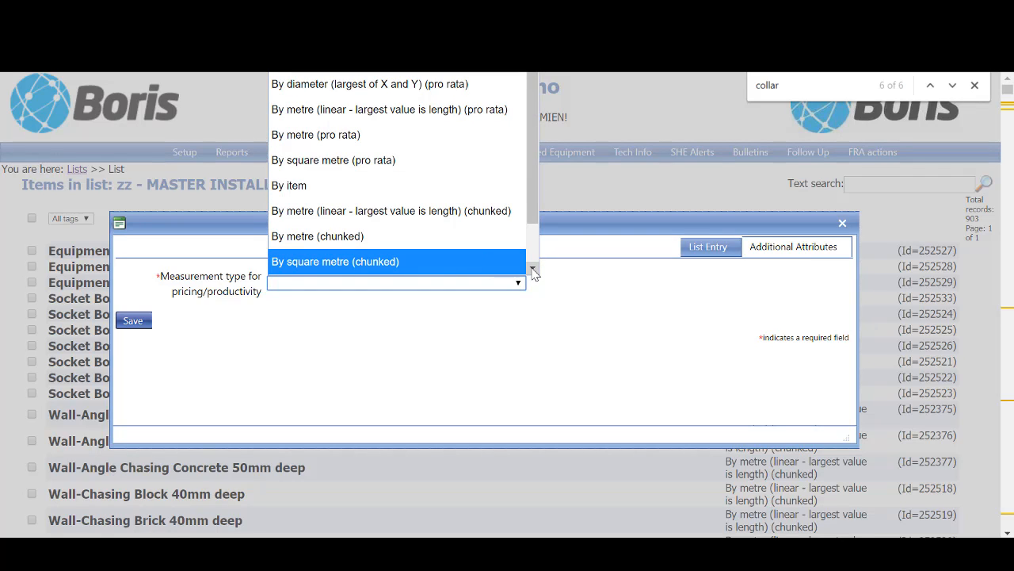
left_click(457, 161)
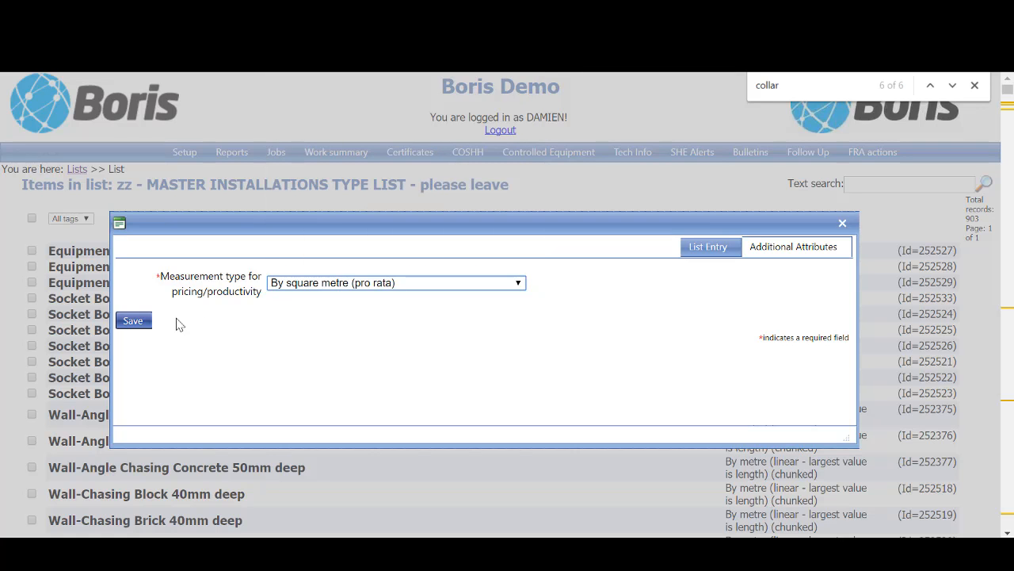
left_click(132, 321)
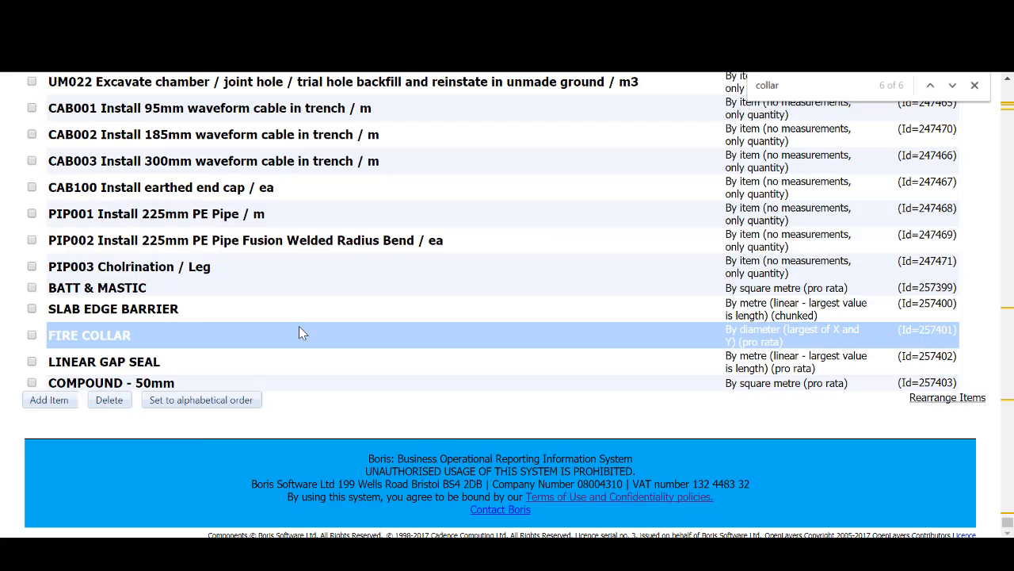
Step: Switch to the Excel labour matrix and copy the COMPOUND - 75mm seal type from cell A46
key("alt+Tab")
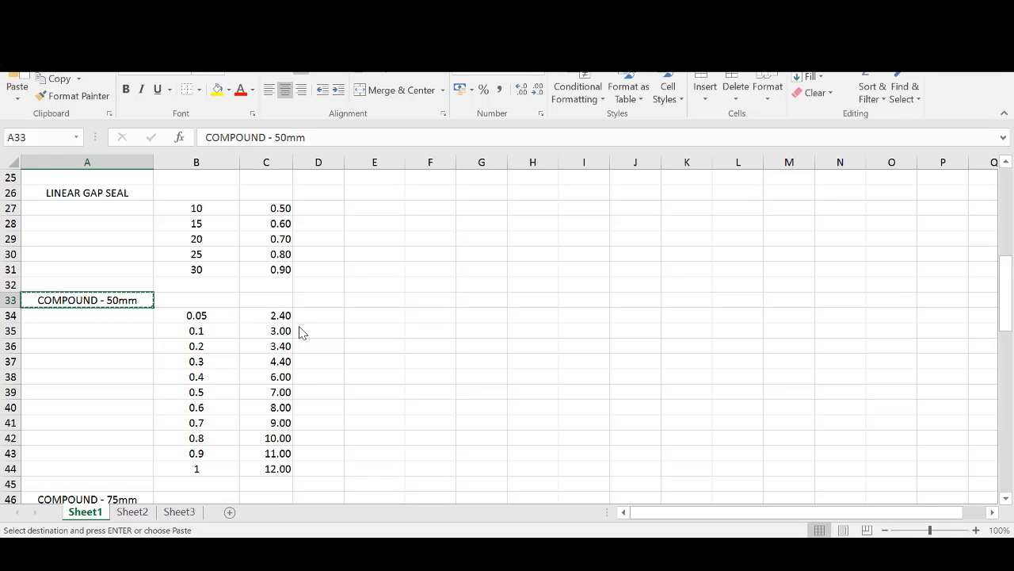
key("ctrl+Down")
key("ctrl+c")
Step: Return to Boris and add a COMPOUND - 75mm item to the master list with measurement type "By square metre (pro rata)"
key("alt+Tab")
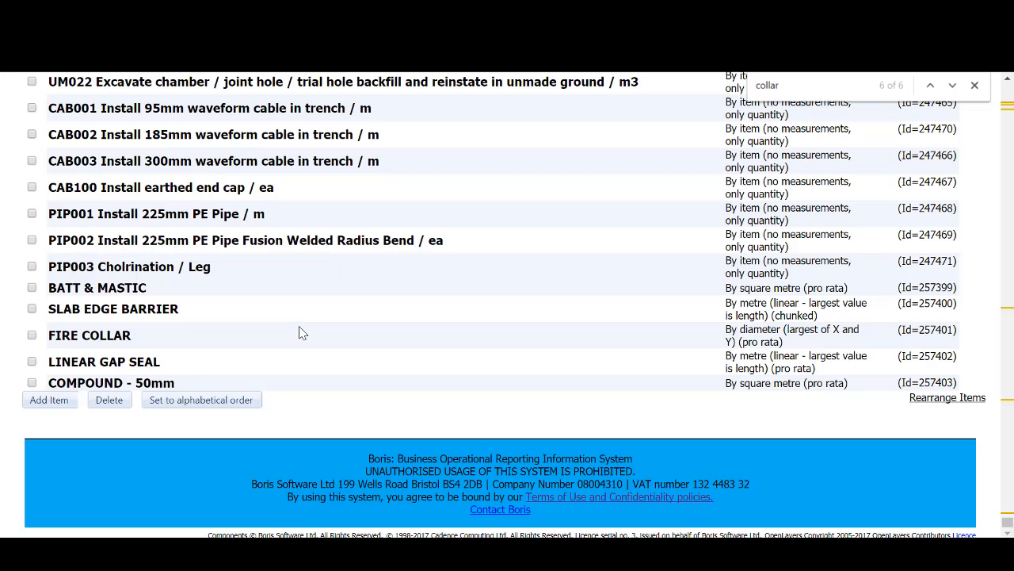
left_click(48, 400)
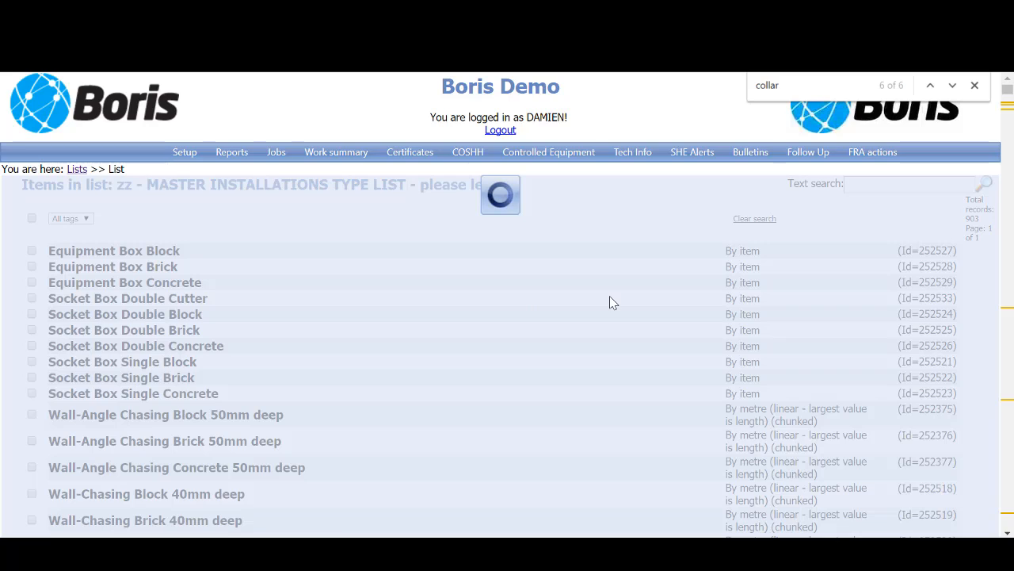
key("ctrl+v")
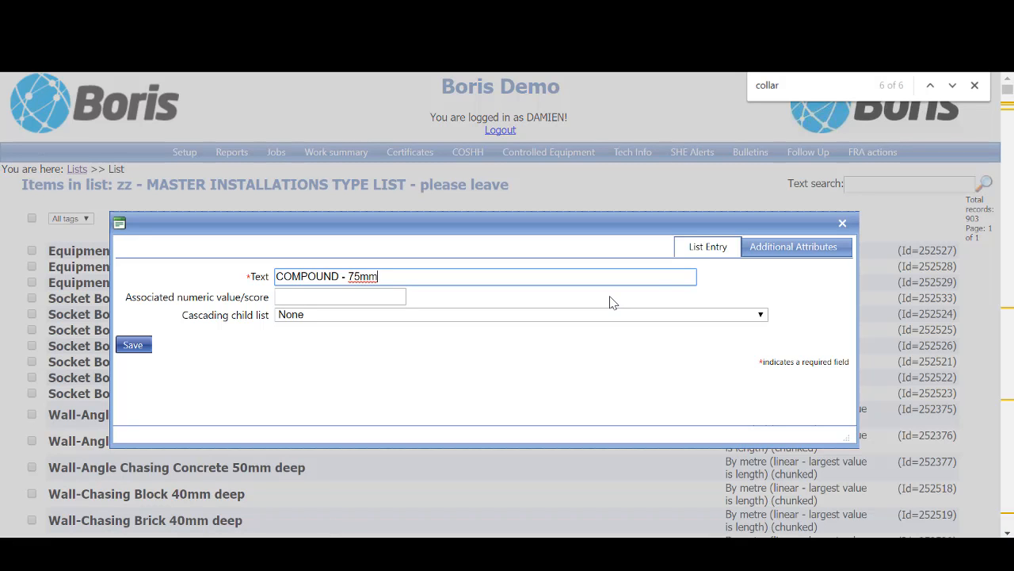
left_click(749, 252)
left_click(507, 286)
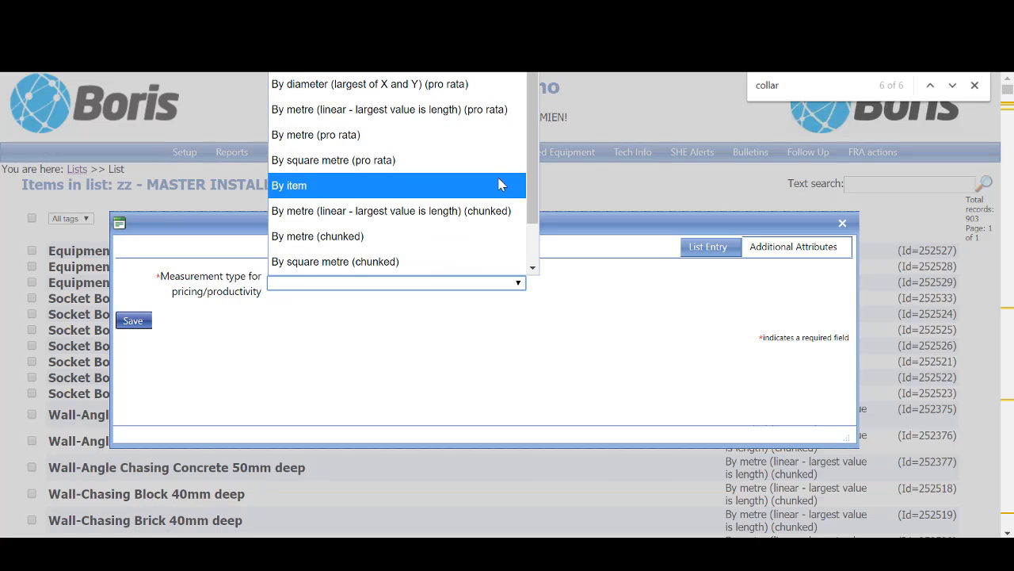
left_click_drag(532, 166, 527, 106)
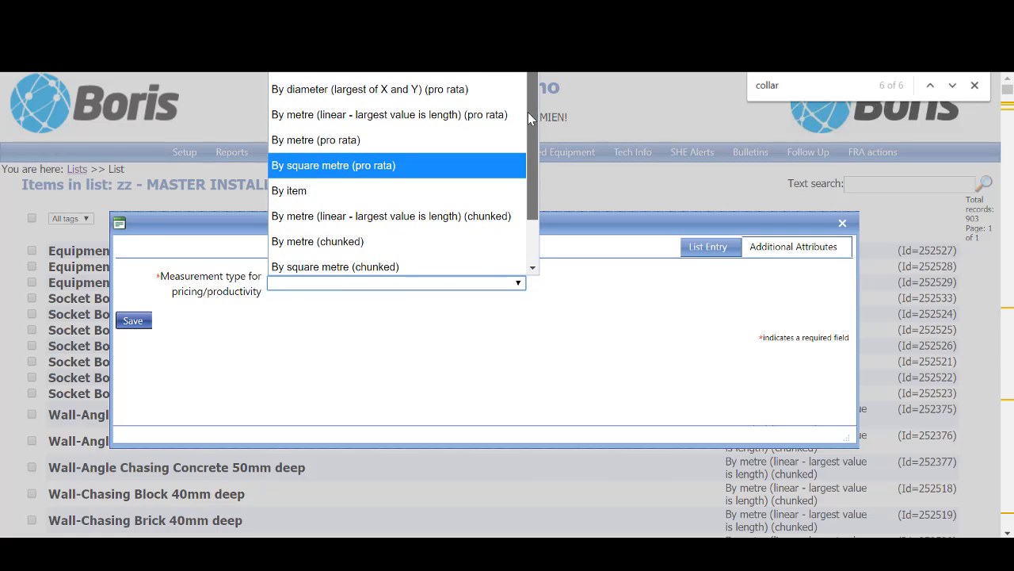
left_click(463, 168)
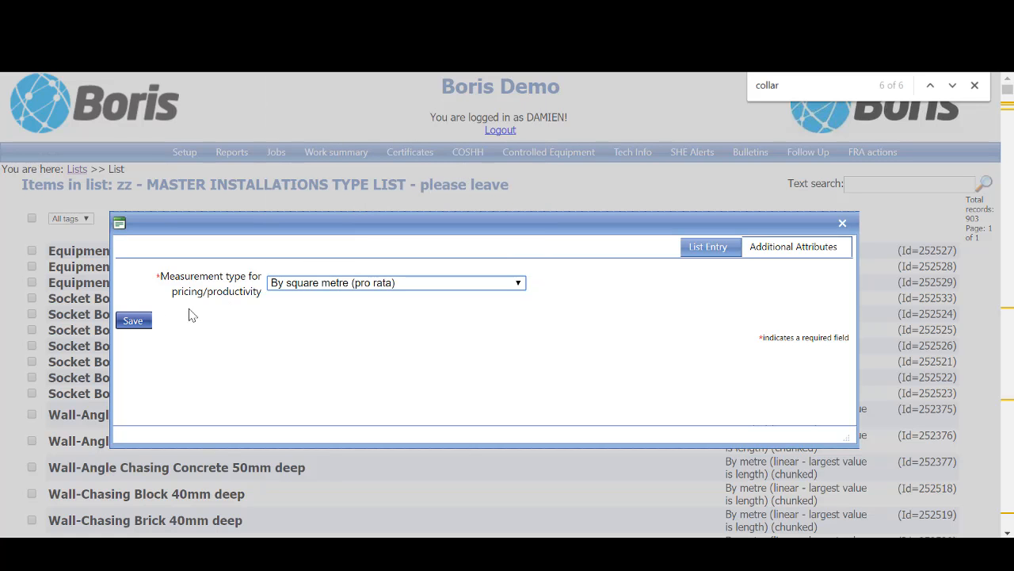
left_click(135, 321)
Step: Switch to the Excel labour matrix and copy the COMPOUND - 100mm seal type from cell A59
key("alt+Tab")
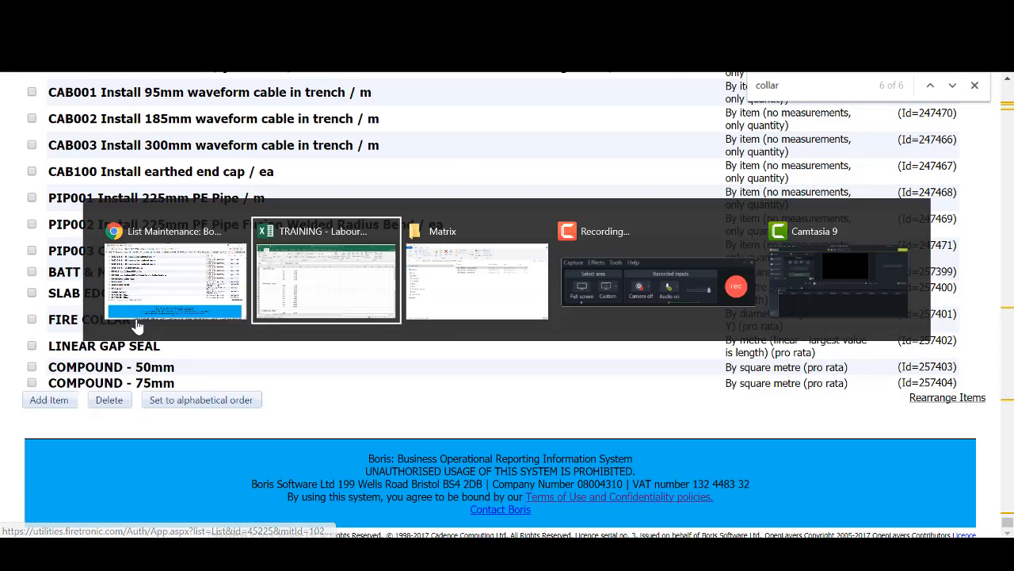
key("Down")
key("Down")
key("Down")
key("Down")
key("Down")
key("Down")
key("Down")
key("Down")
key("Down")
key("Down")
key("Down")
key("Down")
key("Down")
key("Down")
key("Down")
key("Down")
key("Down")
key("Down")
key("Down")
key("Down")
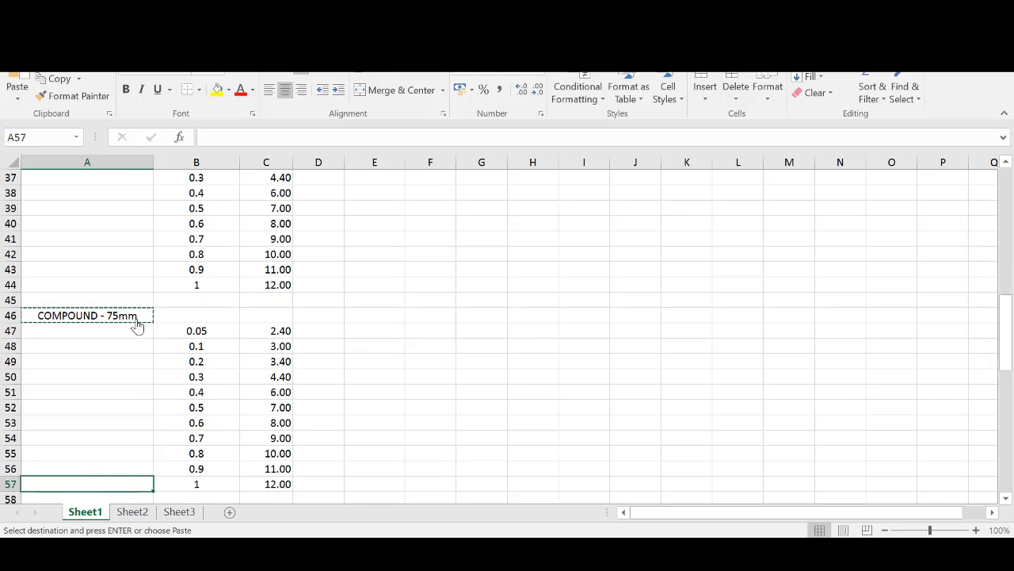
key("Down")
key("Down")
key("Down")
key("Down")
key("Down")
key("Down")
key("Down")
key("Down")
key("Down")
key("Up")
key("Up")
key("Up")
key("Up")
key("Up")
key("Up")
key("Up")
key("Up")
key("Up")
key("Up")
key("Up")
key("Up")
key("Up")
key("Up")
key("Up")
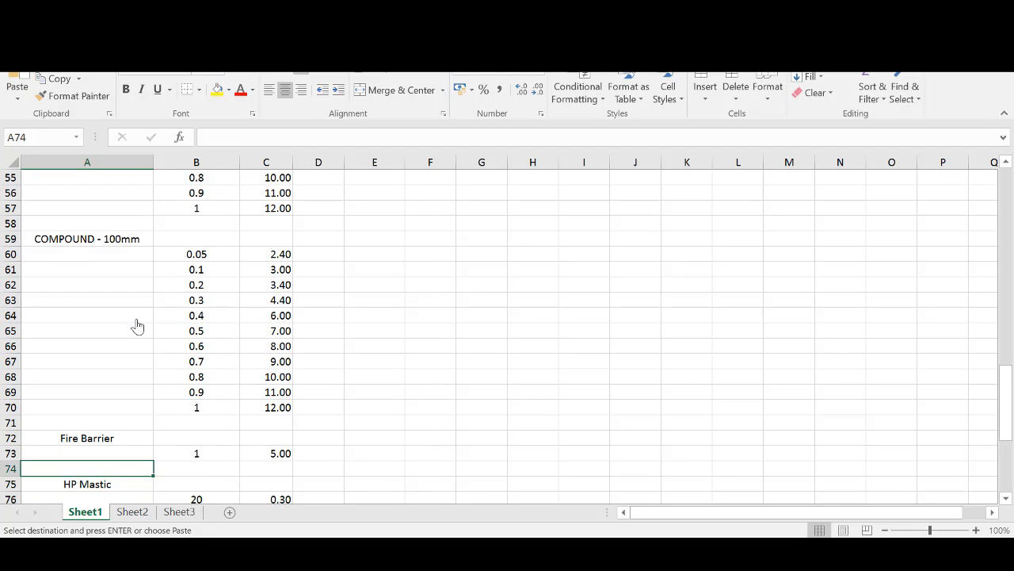
key("Up")
key("ctrl+c")
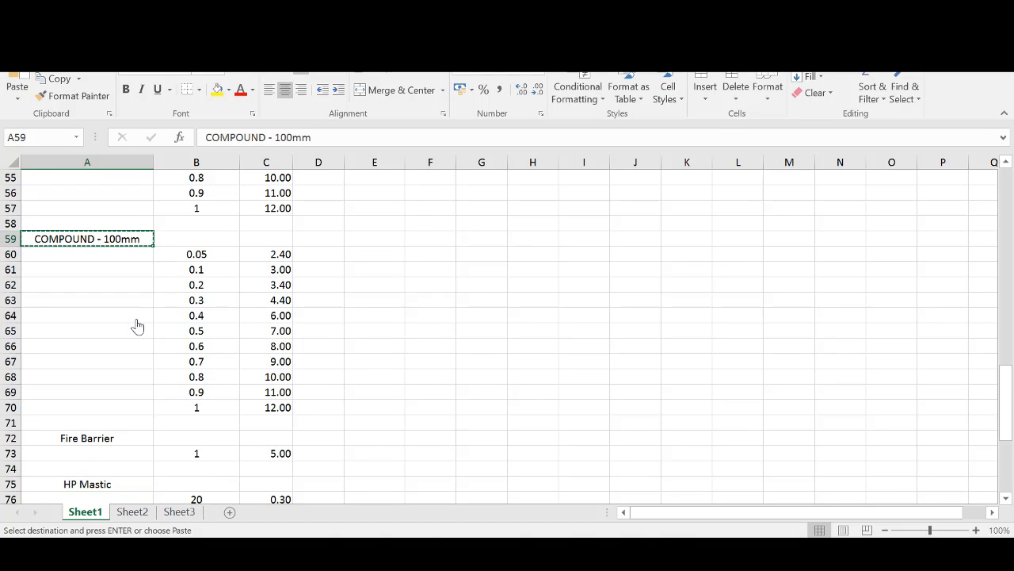
Step: Return to Boris and add a COMPOUND - 100mm item to the master list with measurement type "By square metre (pro rata)"
key("alt+Tab")
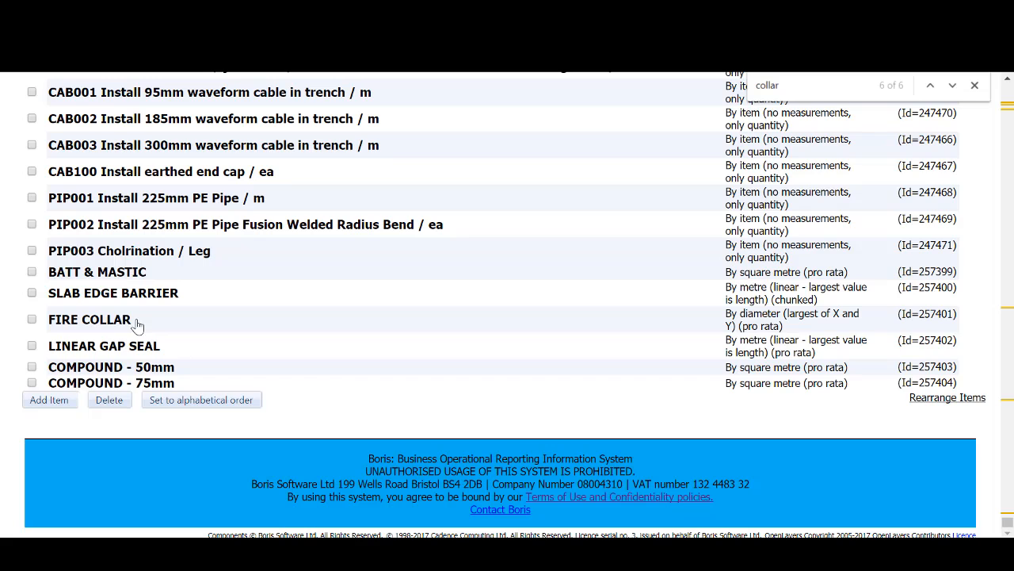
left_click(51, 401)
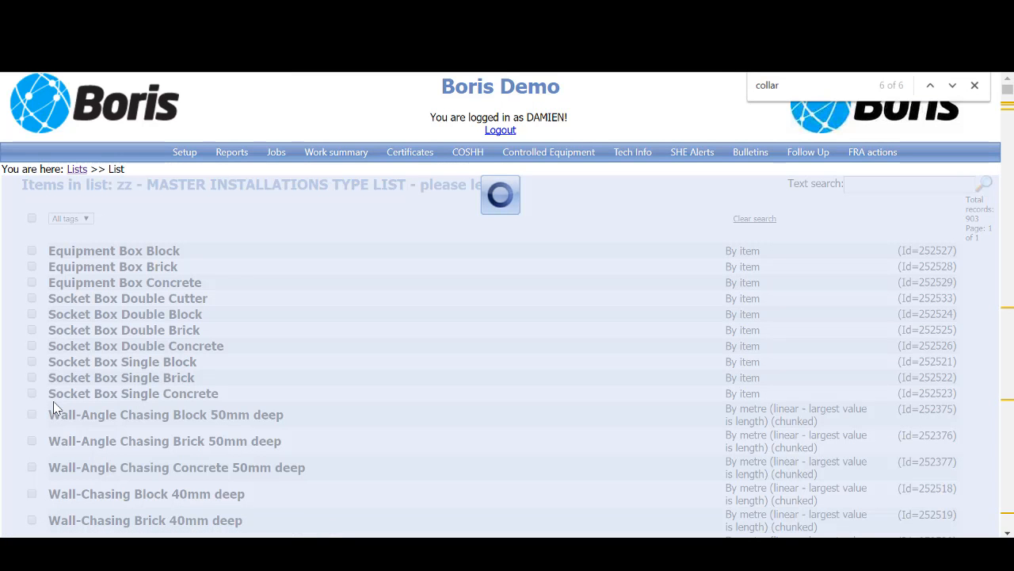
key("ctrl+v")
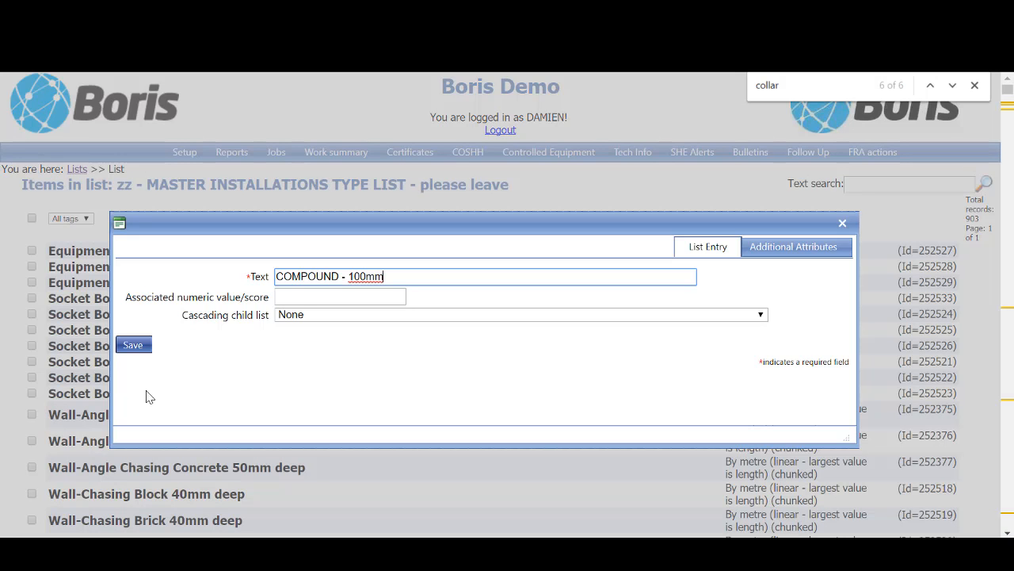
left_click(785, 252)
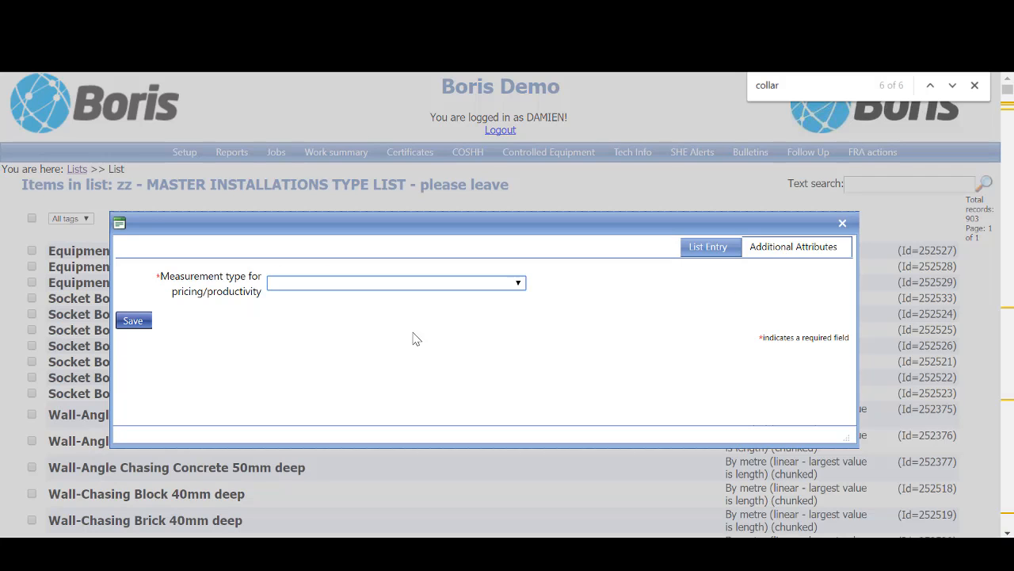
left_click(417, 289)
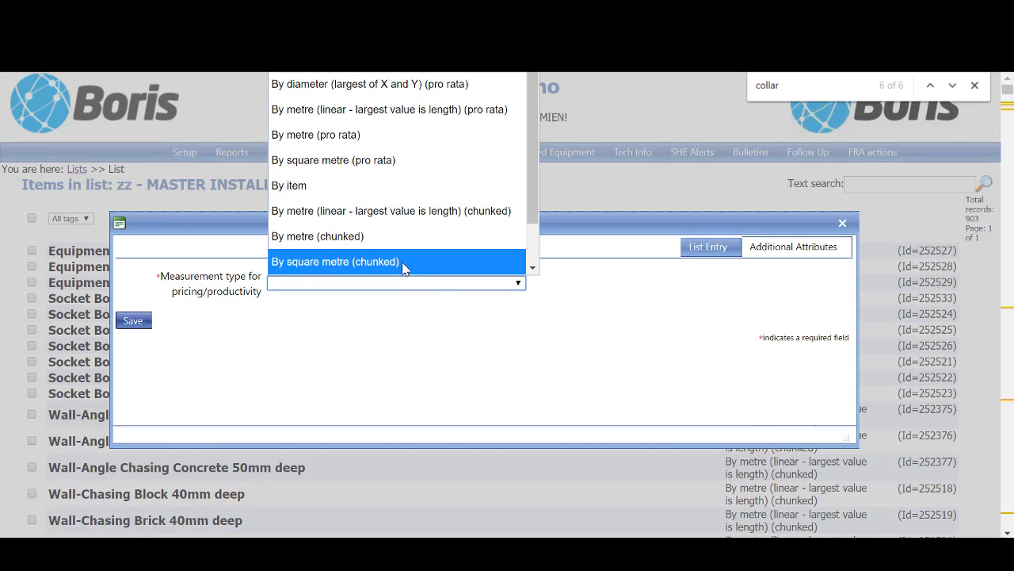
left_click(394, 161)
left_click(136, 327)
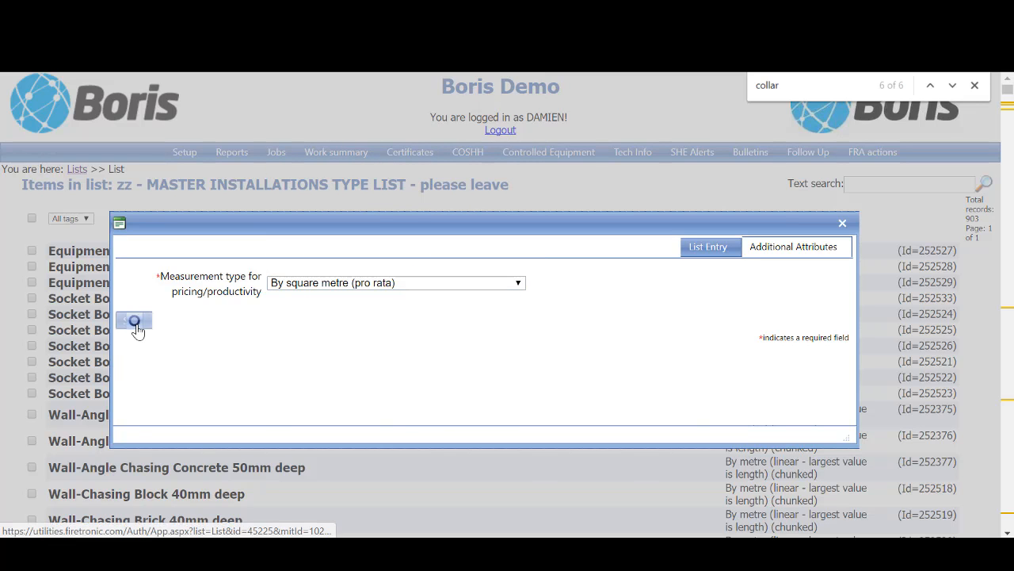
Step: Switch to the Excel labour matrix and copy the Fire Barrier seal type from cell A72
key("alt+Tab")
key("ctrl+Down")
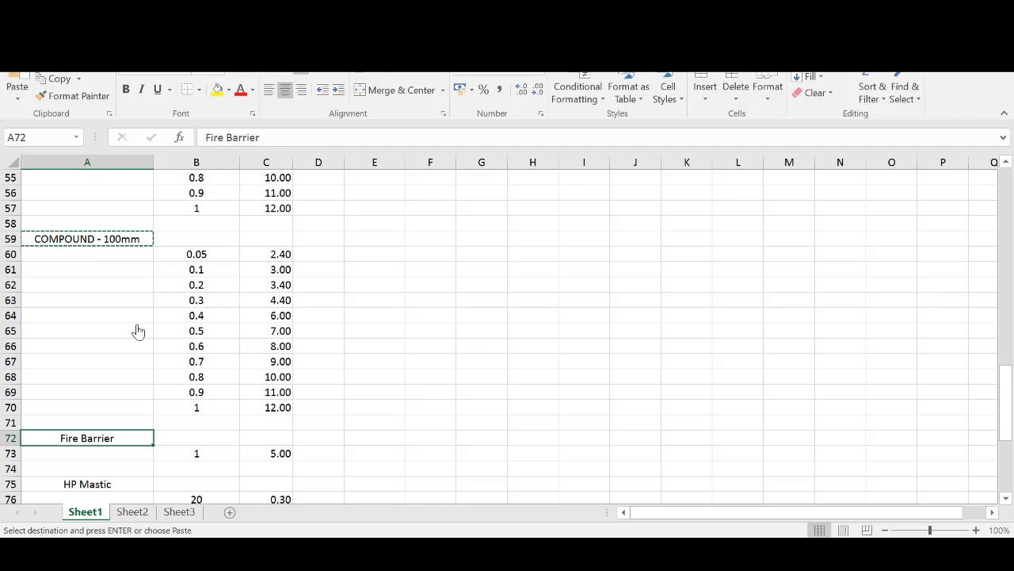
key("ctrl+c")
Step: Return to Boris and add a Fire Barrier item to the master list with measurement type "By square metre (pro rata)"
key("alt+Tab")
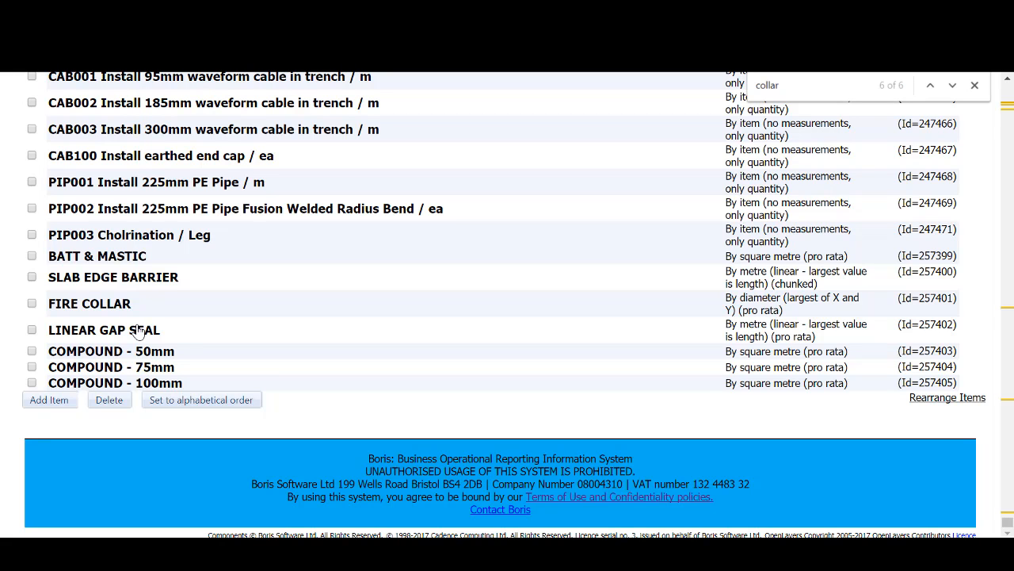
left_click(49, 400)
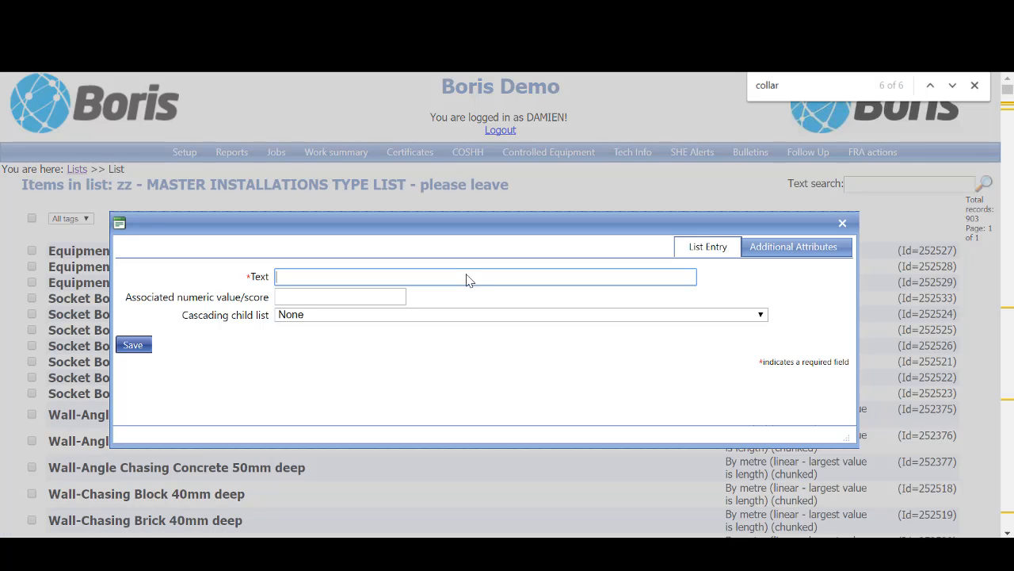
key("ctrl+v")
left_click(792, 247)
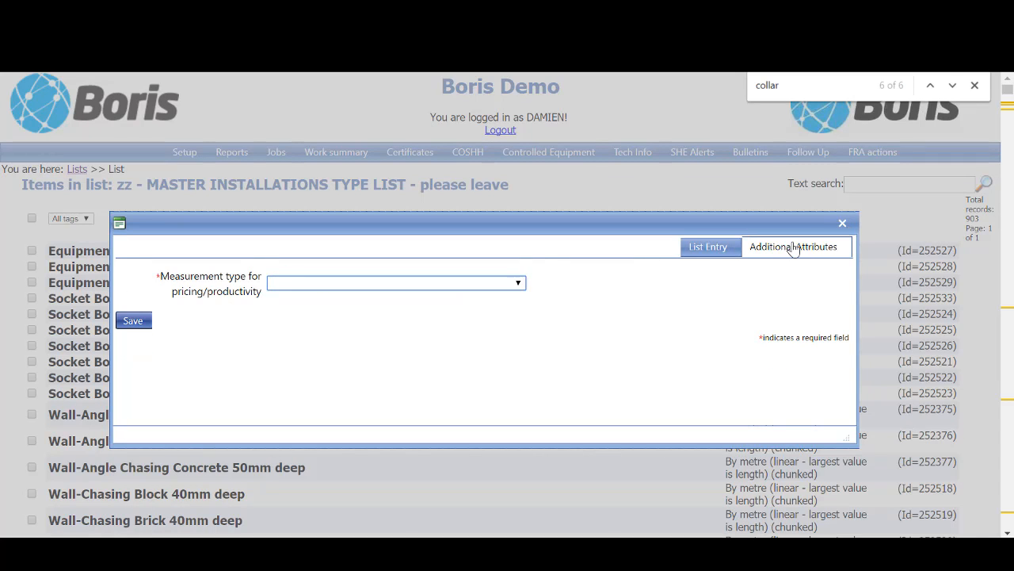
left_click(517, 280)
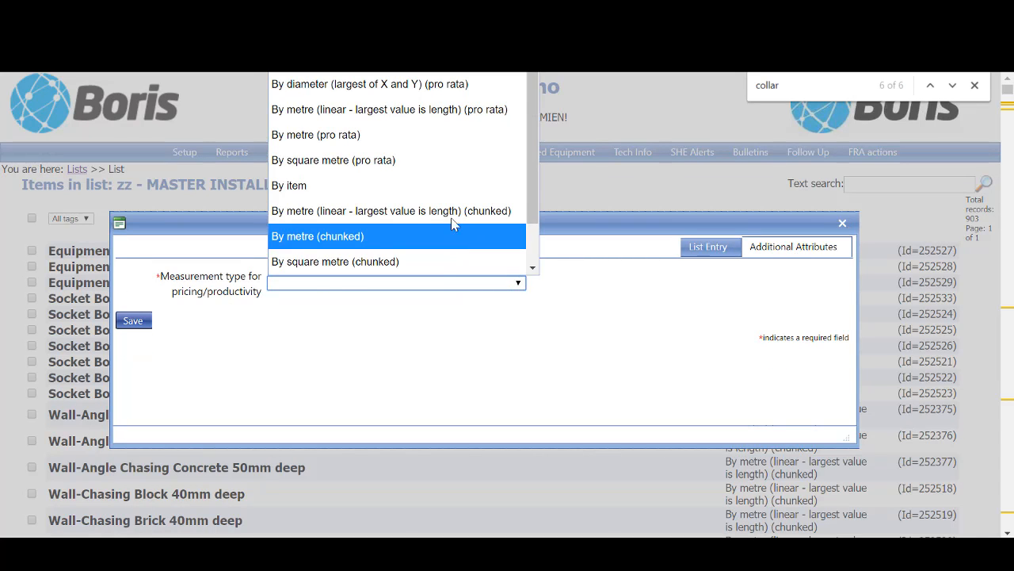
left_click(435, 162)
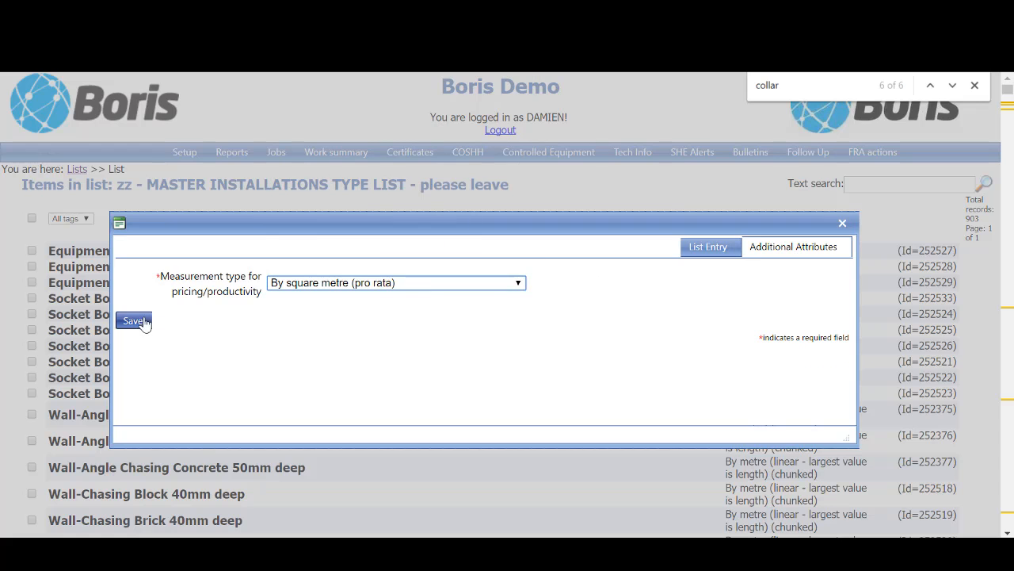
left_click(133, 320)
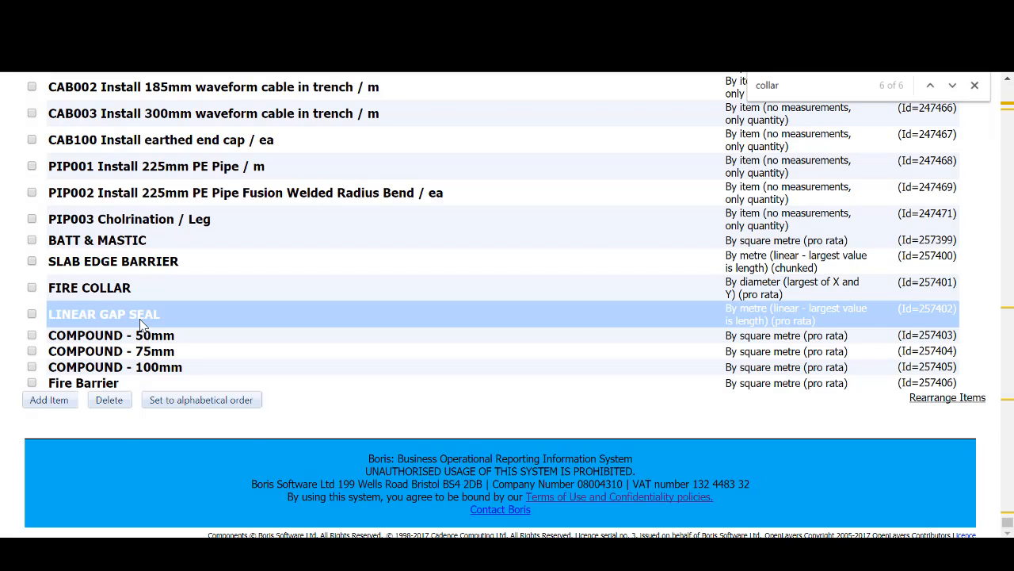
Step: Switch to the Excel labour matrix and copy the HP Mastic seal type from cell A75
key("alt+Tab")
key("Down")
key("Down")
key("Down")
key("Down")
key("Down")
key("Down")
key("Down")
key("Down")
key("Down")
key("Down")
key("Down")
key("Down")
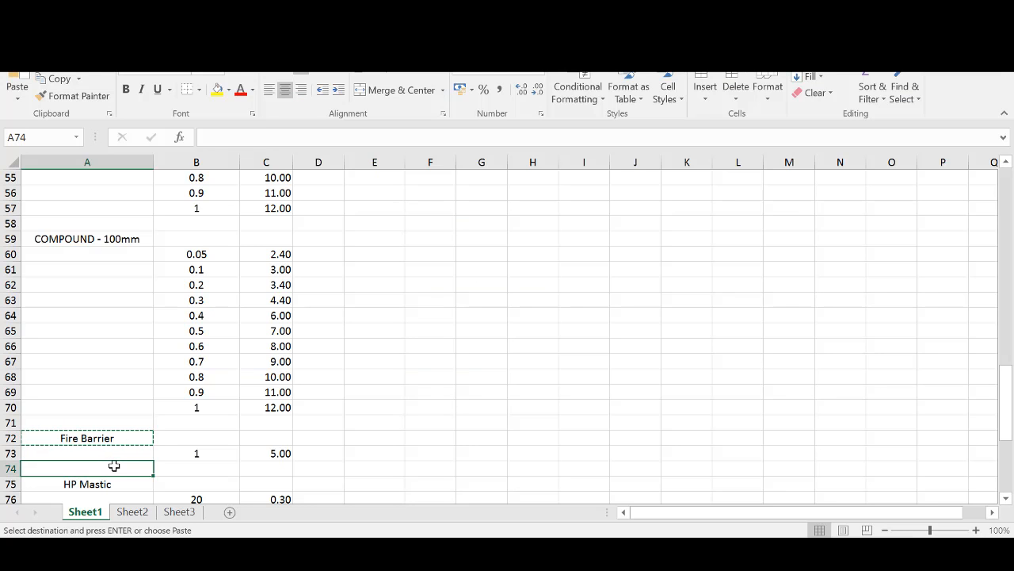
key("Down")
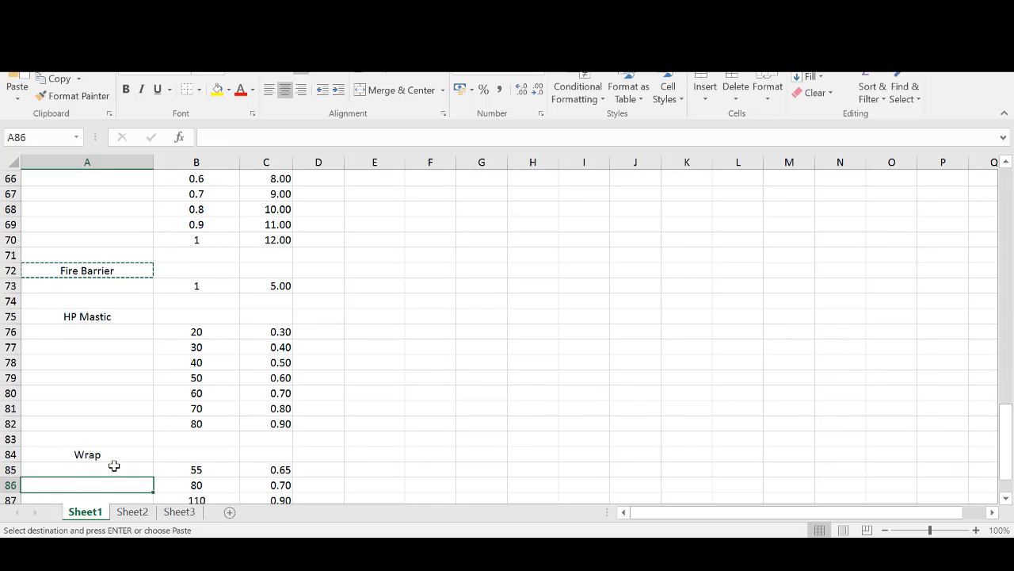
key("Up")
key("Up")
key("Up")
key("Up")
key("Up")
key("Up")
key("Up")
key("Up")
key("Up")
key("Up")
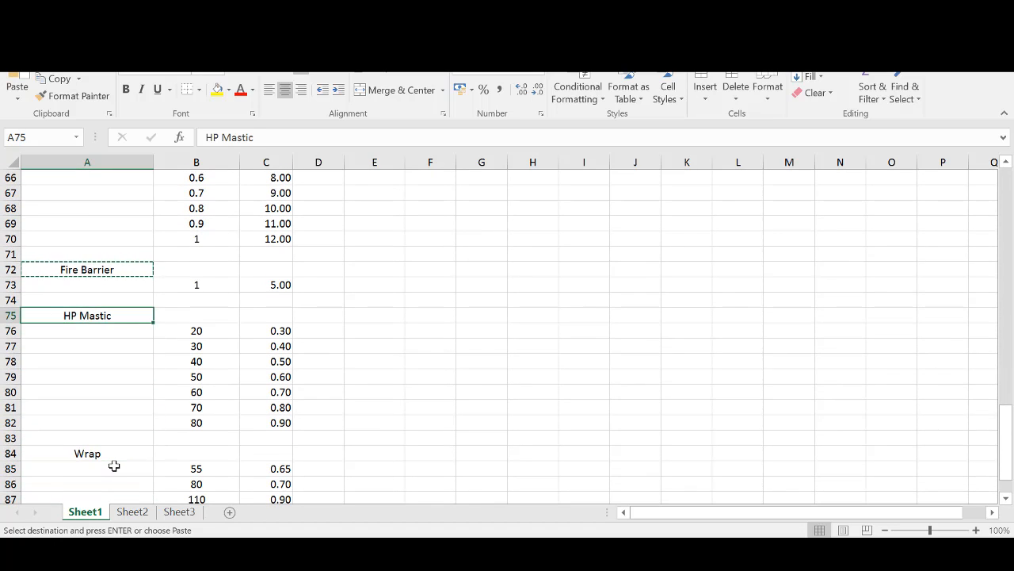
key("ctrl+c")
Step: Return to Boris and add an HP Mastic item to the master list with measurement type "By diameter (largest of X and Y) (pro rata)"
key("alt+Tab")
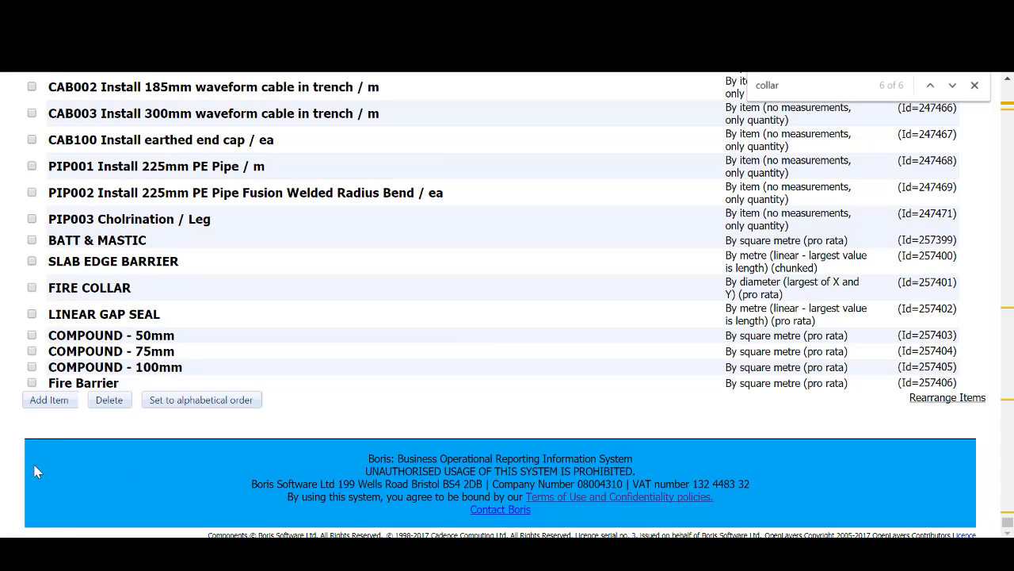
left_click(43, 404)
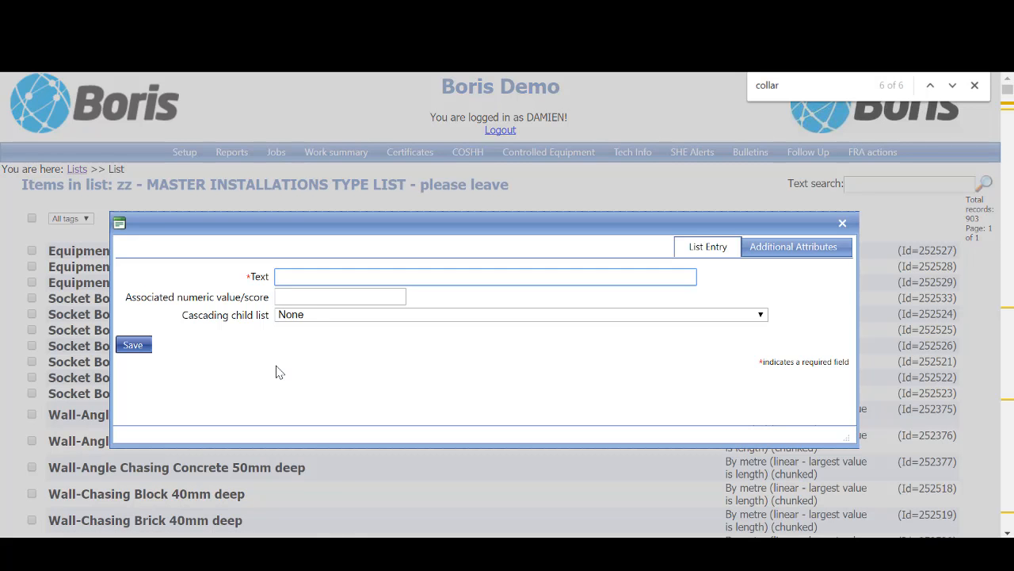
key("ctrl+v")
left_click(783, 252)
left_click(410, 286)
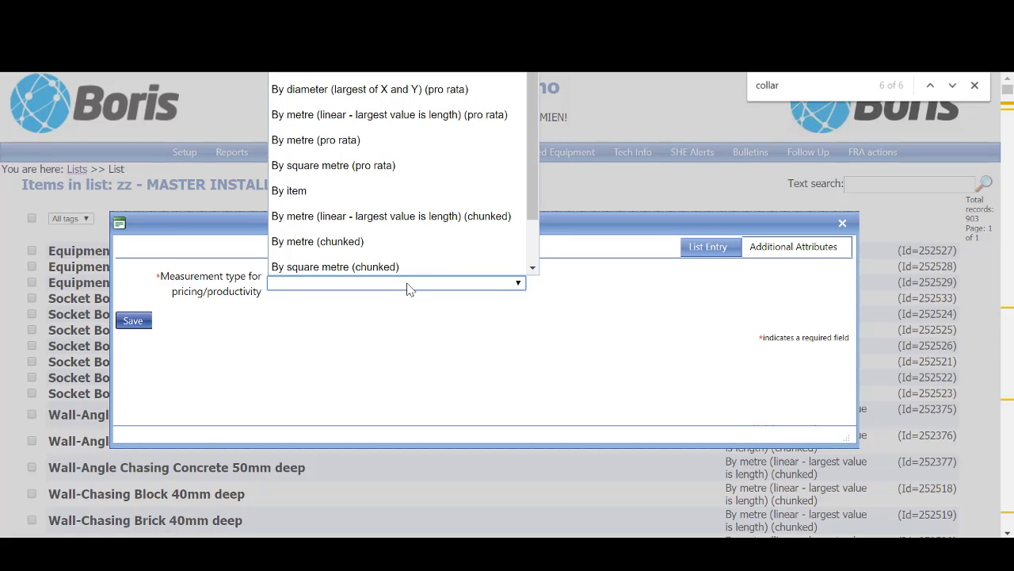
left_click(406, 92)
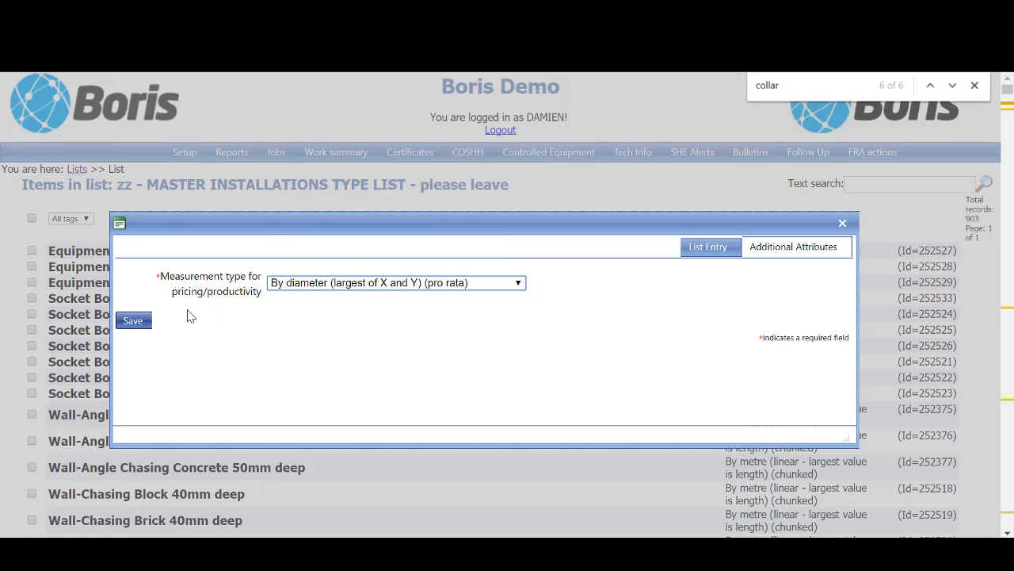
left_click(146, 328)
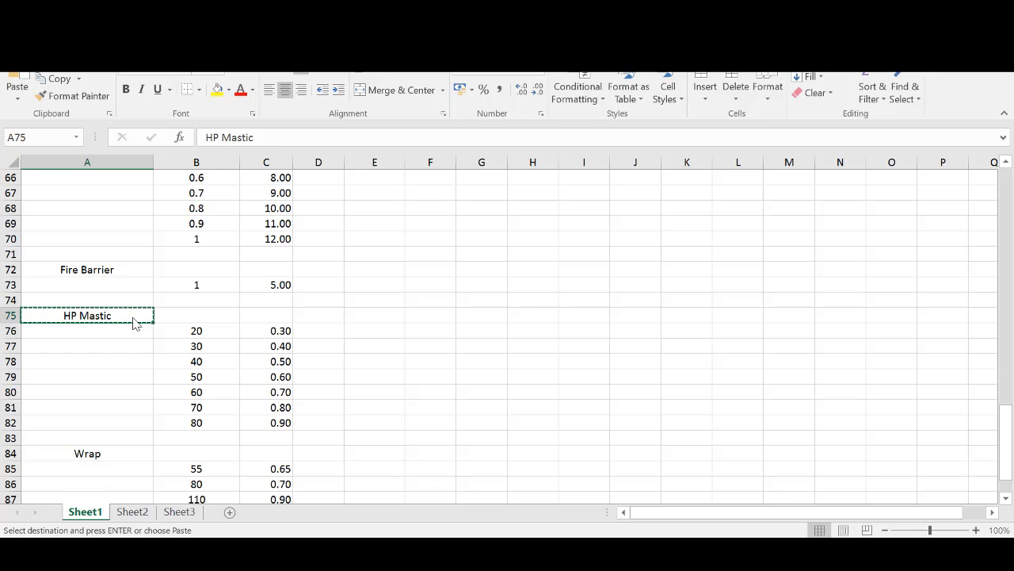
Step: Switch to the Excel labour matrix and copy the Wrap seal type from cell A84
key("Down")
key("Down")
key("Down")
key("Down")
key("Down")
key("Down")
key("Down")
key("Down")
key("Down")
key("Down")
key("Down")
key("Down")
key("Down")
key("Down")
key("Down")
key("Down")
key("Down")
key("Down")
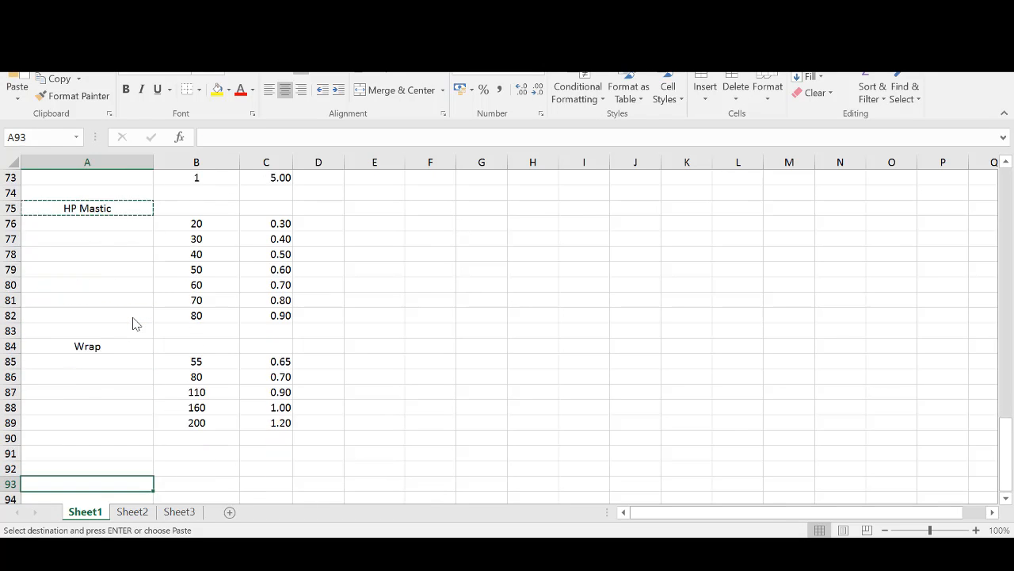
key("Down")
key("Down")
key("Down")
key("ctrl+Up")
key("ctrl+c")
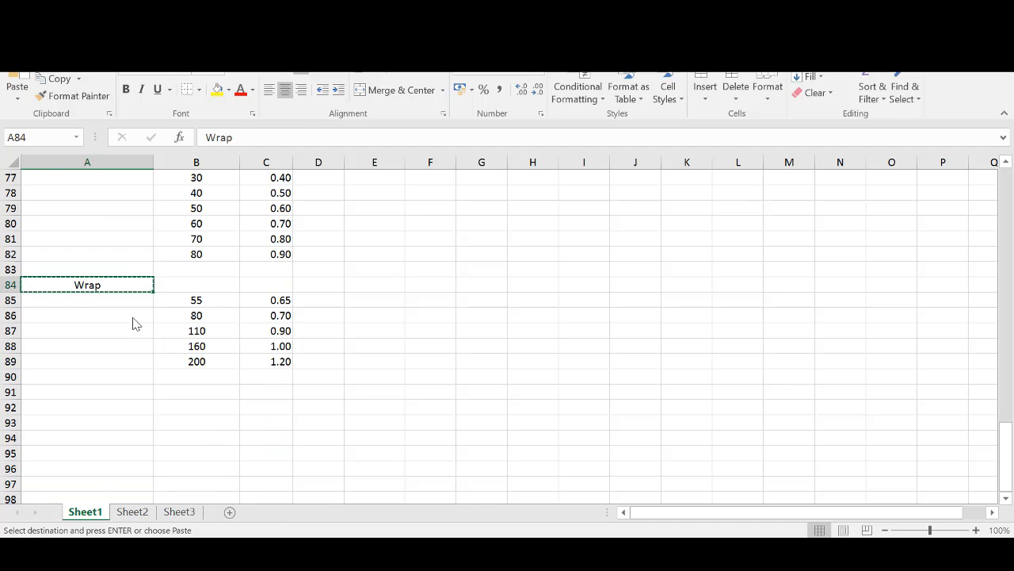
Step: Return to Boris and add a Wrap item to the master list with measurement type "By diameter (largest of X and Y) (pro rata)"
key("alt+Tab")
left_click(50, 402)
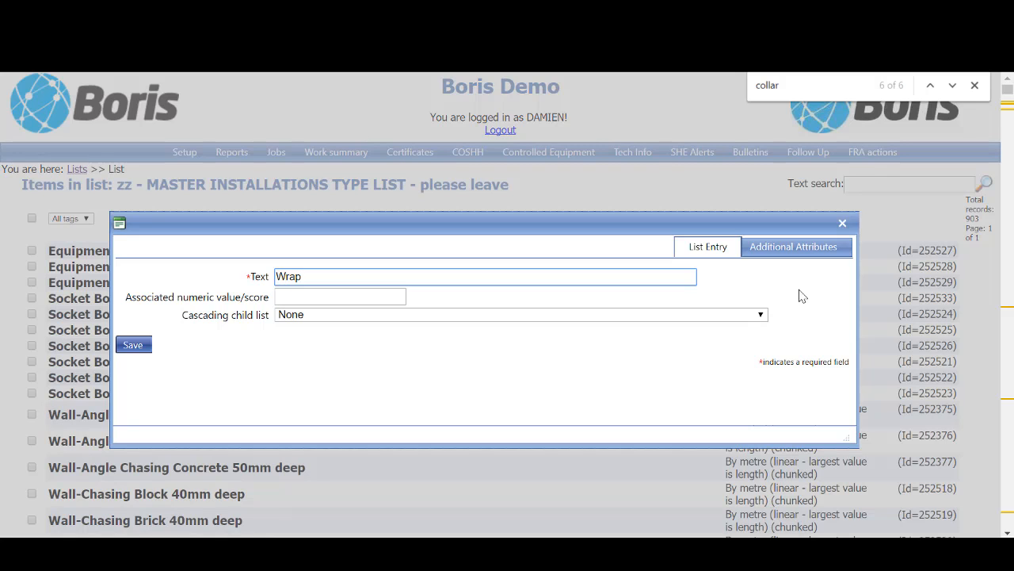
left_click(780, 247)
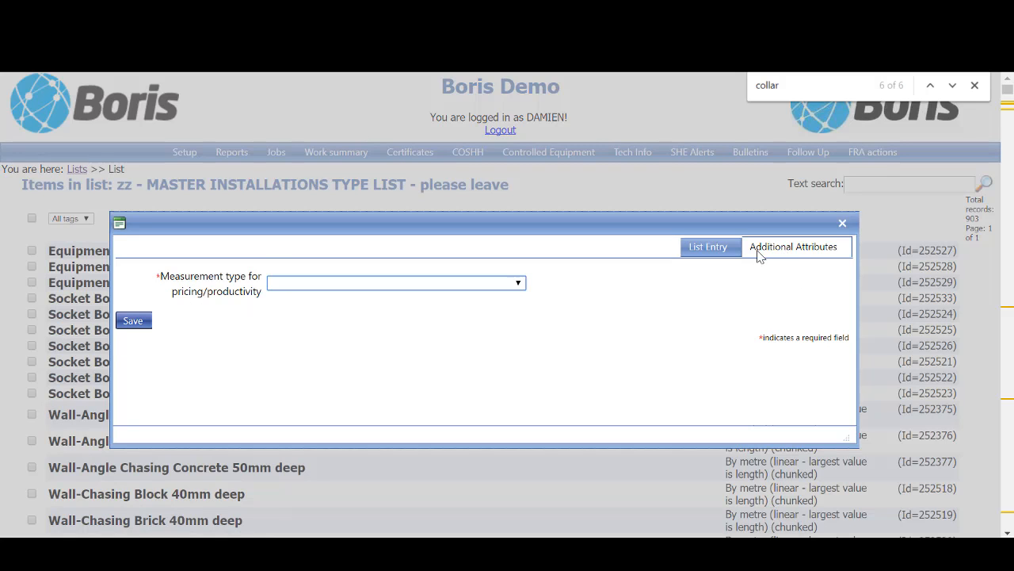
left_click(369, 287)
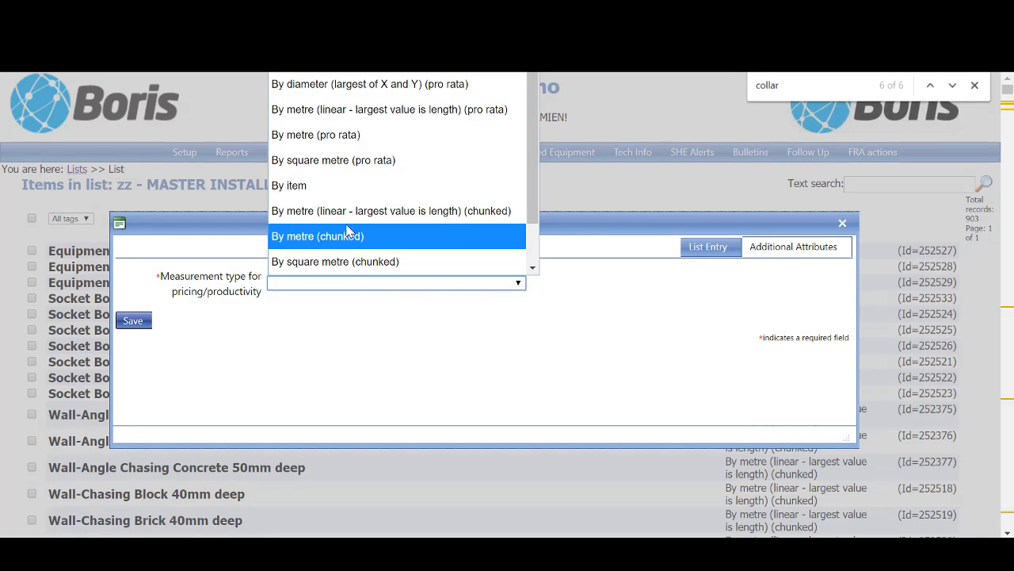
left_click(355, 91)
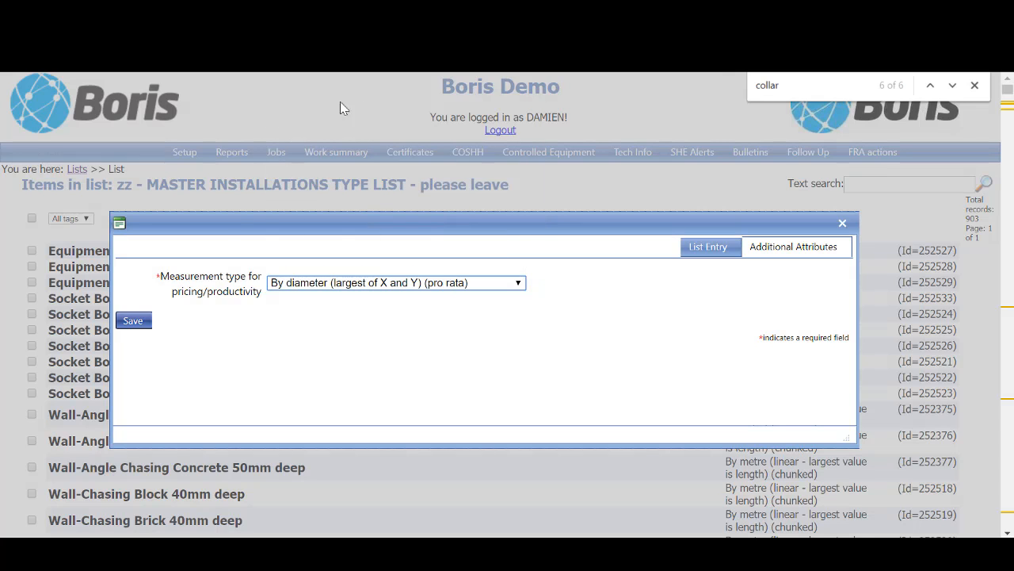
left_click(136, 320)
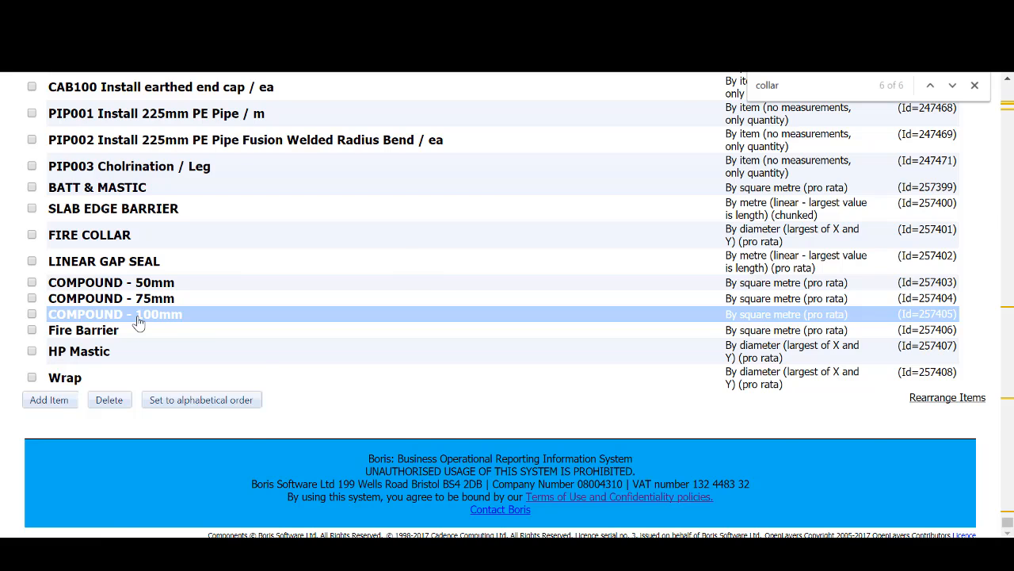
Step: Switch to the Excel labour matrix and review its Price column from the Wrap rows up to the header, clearing the copy selection
key("alt+Tab")
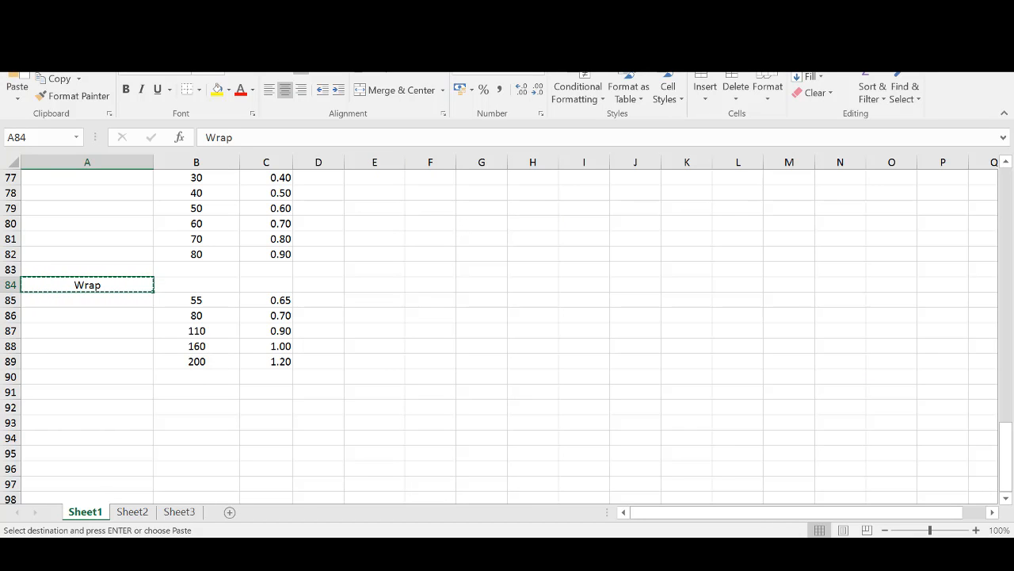
left_click(257, 362)
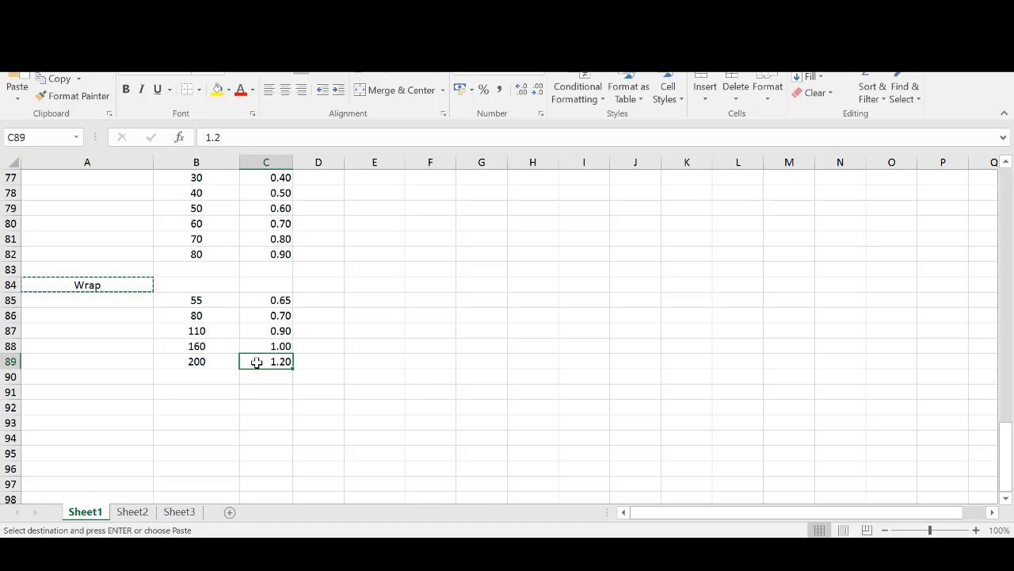
key("Up")
key("Up")
key("Up")
key("Up")
key("Up")
key("Up")
key("Up")
key("Up")
key("Up")
key("Up")
key("Up")
key("Up")
key("Up")
key("Up")
key("Up")
key("Up")
key("Up")
key("Up")
key("Up")
key("Up")
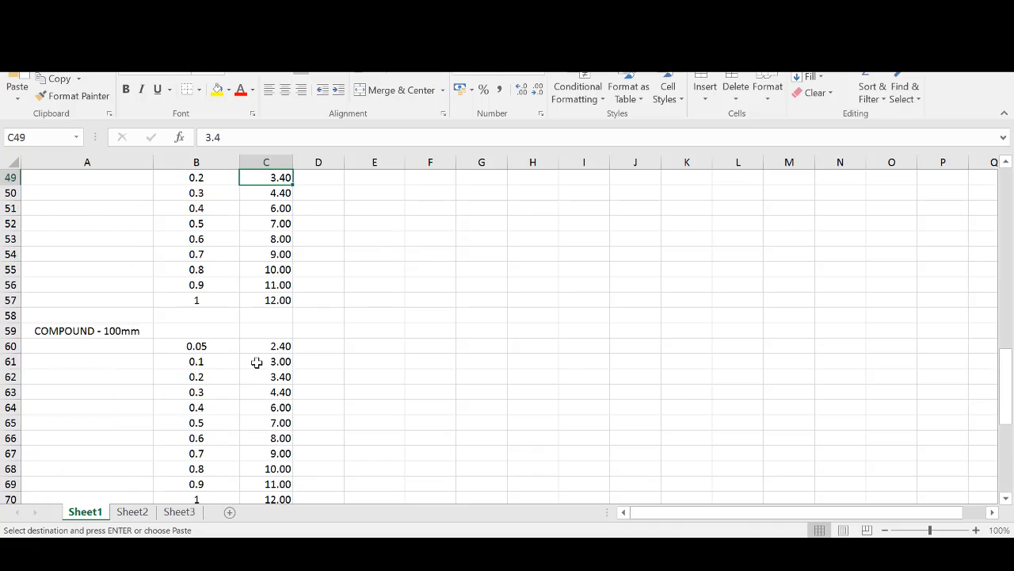
key("Up")
key("Up")
key("Up")
key("Up")
key("Up")
key("Up")
key("Up")
key("Up")
key("Up")
key("Up")
key("Up")
key("Up")
key("Up")
key("Up")
key("Up")
key("Up")
key("Up")
key("Up")
key("Up")
key("Up")
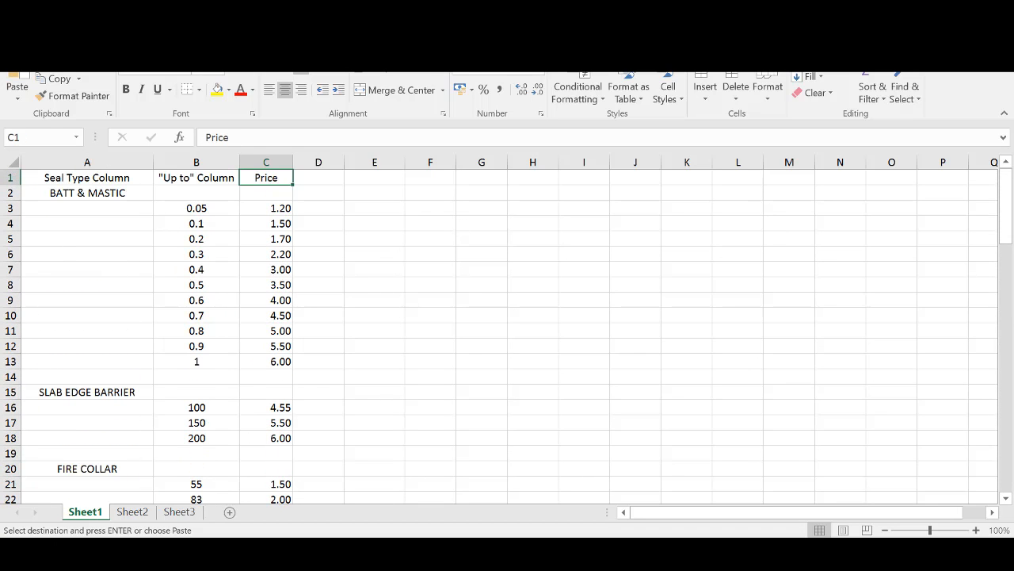
key("Escape")
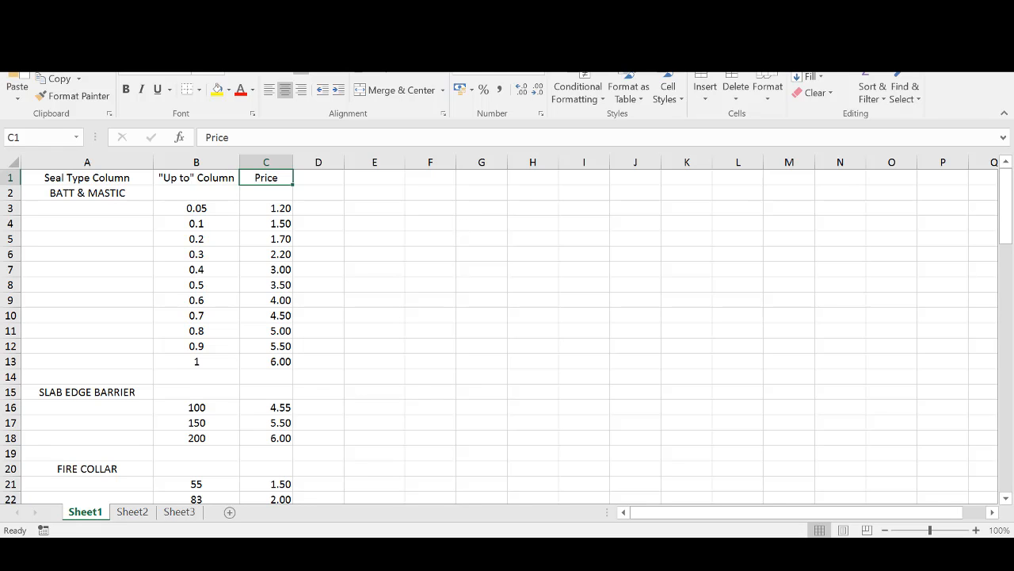
Step: Close the labour matrix and open the TRAINING - Sell MATRIX workbook from the job's Matrix folder in File Explorer
left_click(997, 9)
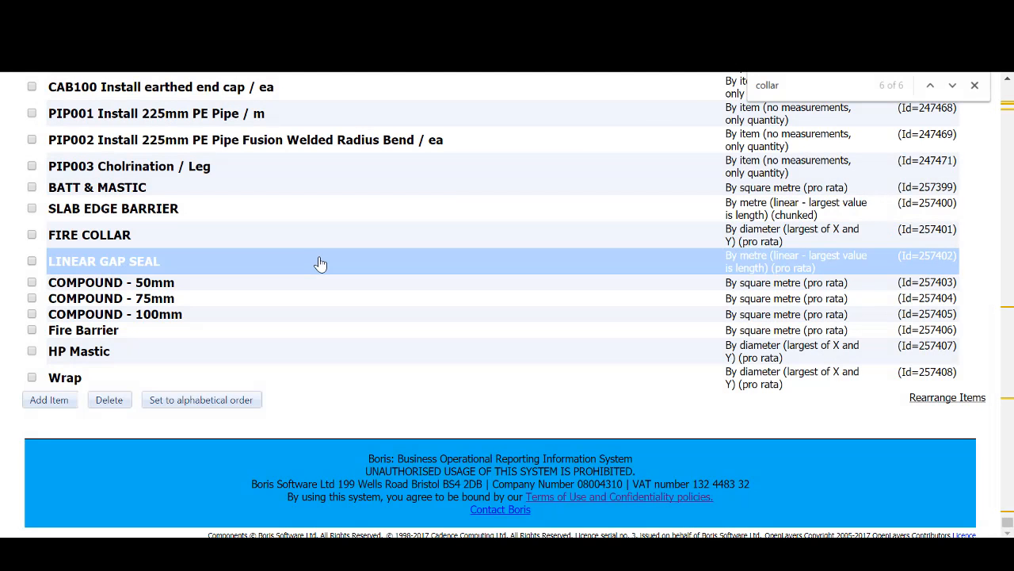
key("alt+Tab")
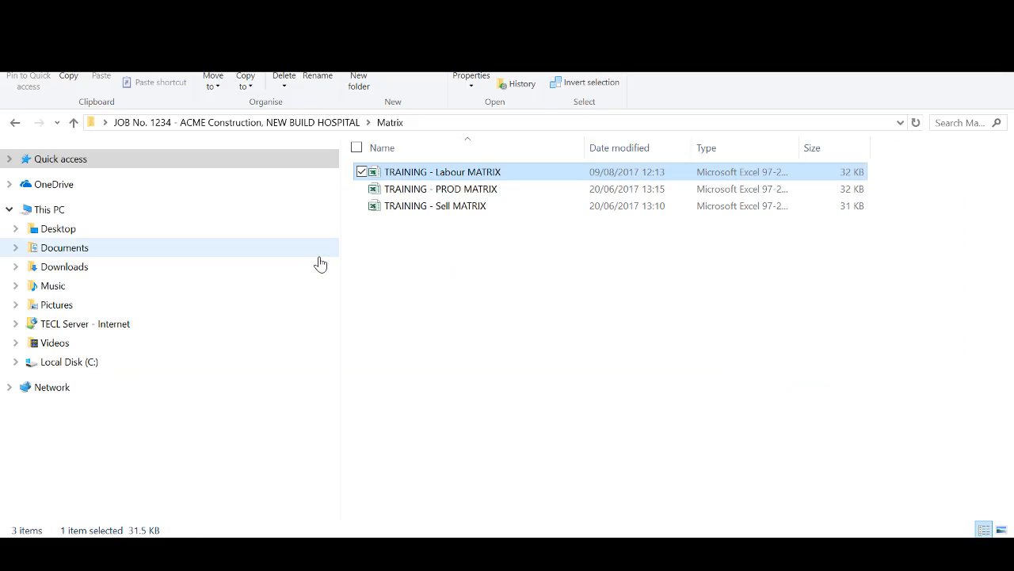
left_click(483, 206)
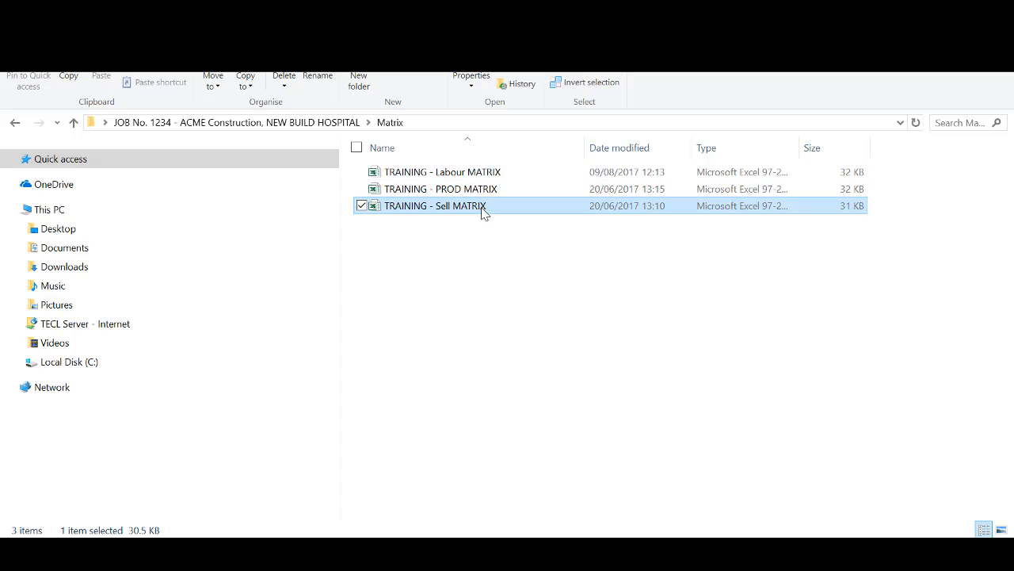
double_click(481, 207)
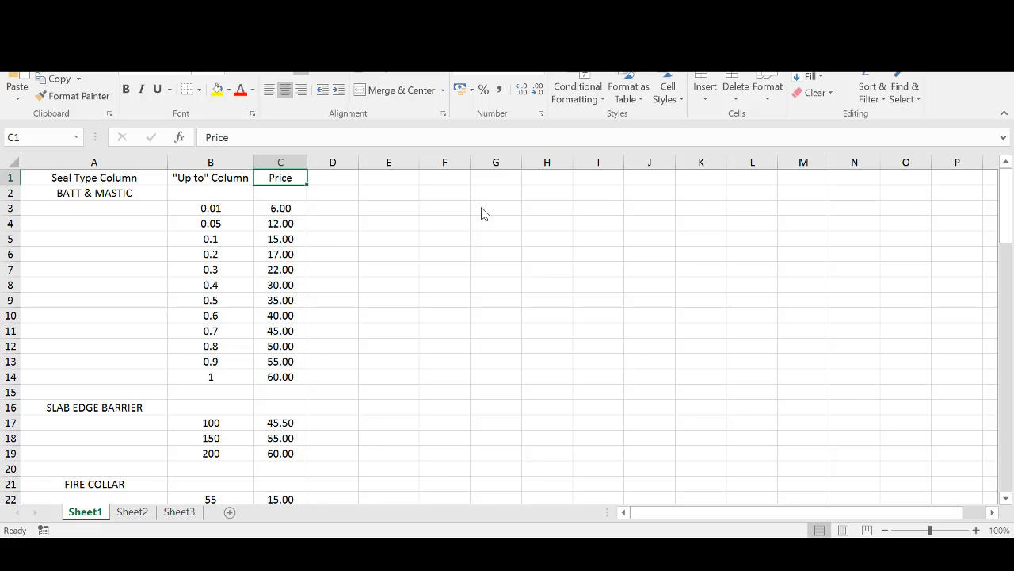
Step: Examine the sell matrix's Price column for every seal type, from BATT & MASTIC down past the Wrap rows
key("Down")
key("Down")
key("Down")
key("Down")
key("Down")
key("Down")
key("Down")
key("Down")
key("Down")
key("Down")
key("Down")
key("Down")
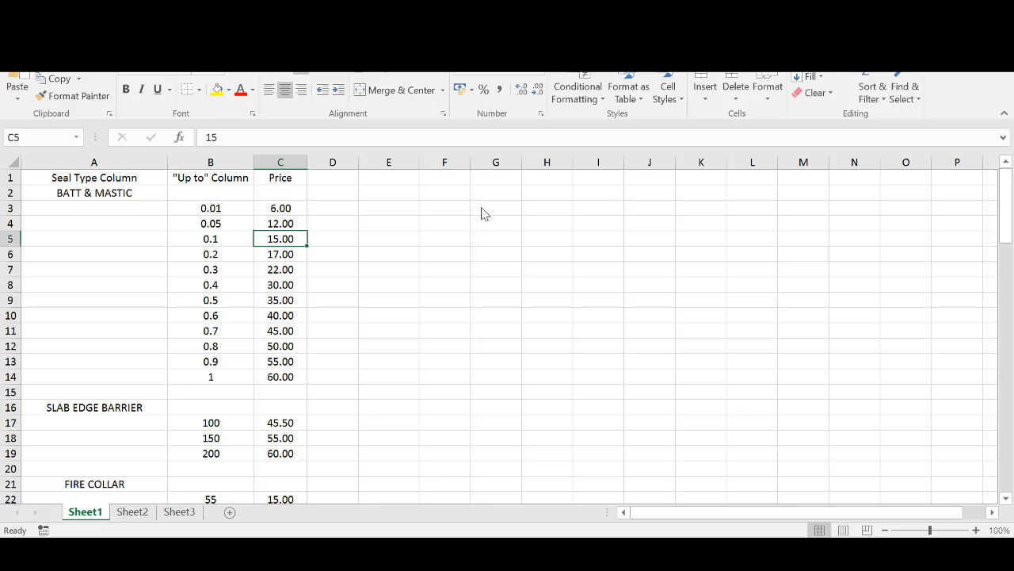
key("Down")
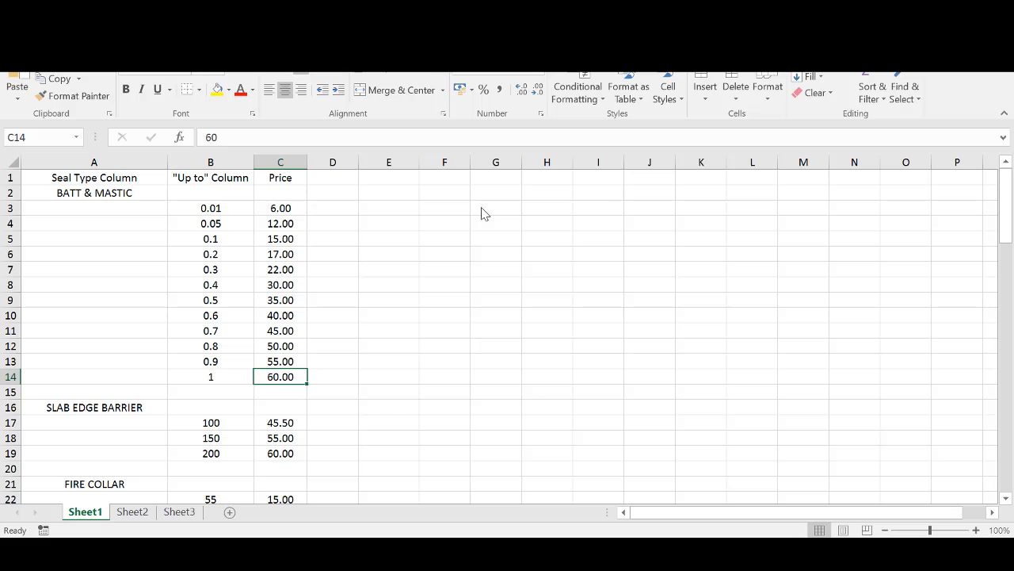
key("Down")
key("Down")
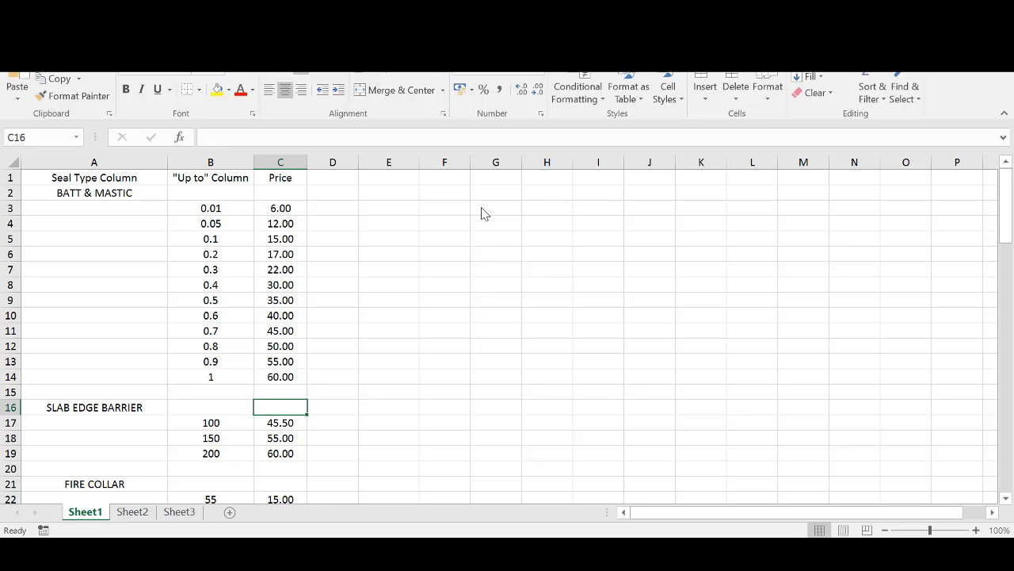
key("Down")
key("Down")
key("Down")
key("Down")
key("Down")
key("Down")
key("Down")
key("Down")
key("Down")
key("Down")
key("Down")
key("Down")
key("Down")
key("Down")
key("Down")
key("Down")
key("Down")
key("Down")
key("Down")
key("Down")
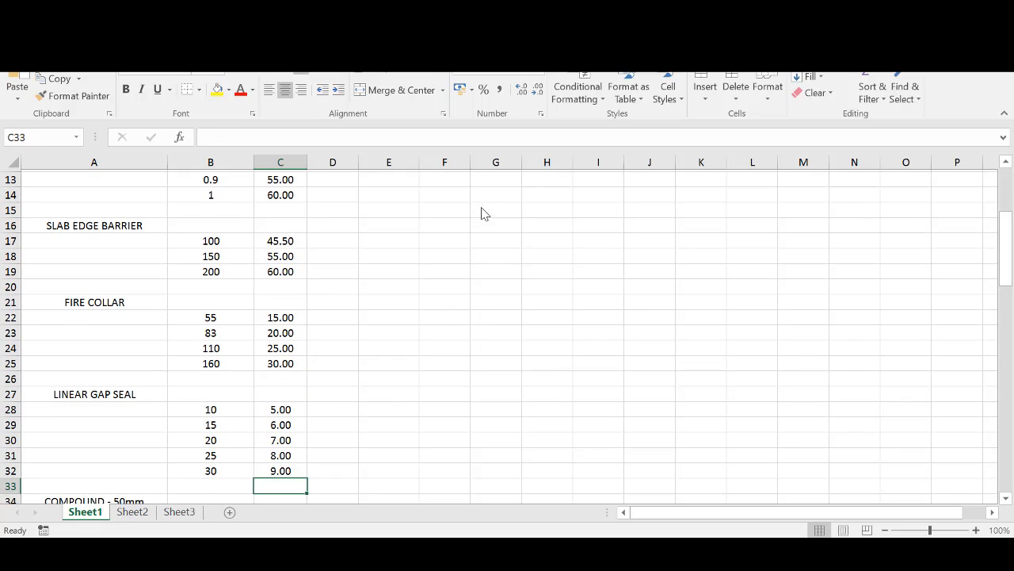
key("Down")
key("Down")
key("Down")
key("Down")
key("Down")
key("Down")
key("Down")
key("Down")
key("Down")
key("Down")
key("Down")
key("Down")
key("Down")
key("Down")
key("Down")
key("Down")
key("Down")
key("Down")
key("Down")
key("Down")
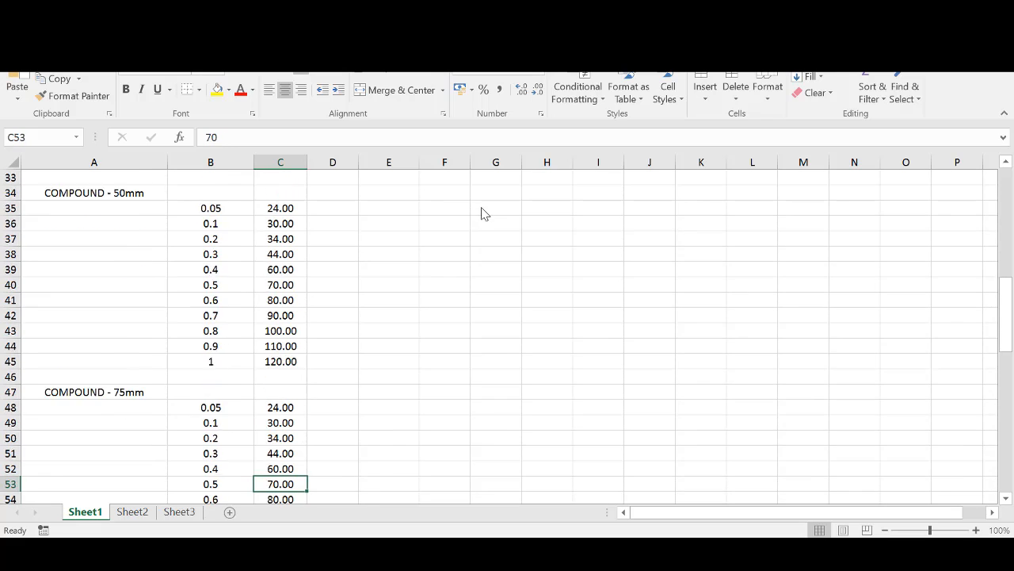
key("Down")
key("Down")
key("Down")
key("Down")
key("Down")
key("Down")
key("Down")
key("Down")
key("Down")
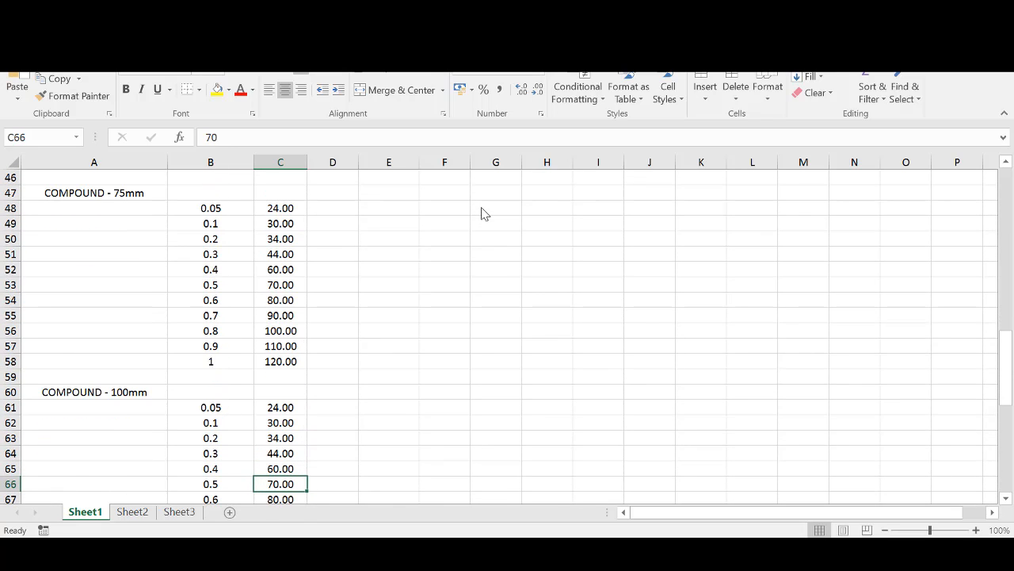
key("Down")
key("Down")
key("Down")
key("Down")
key("Down")
key("Down")
key("Down")
key("Down")
key("Down")
key("Down")
key("Down")
key("Down")
key("Down")
key("Down")
key("Down")
key("Down")
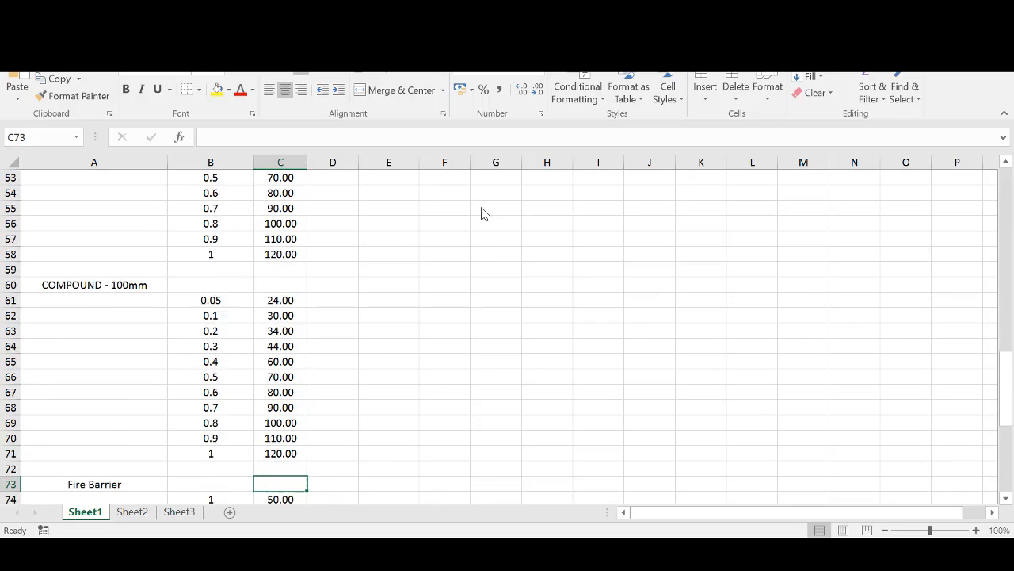
key("Down")
key("Down")
key("Down")
key("Down")
key("Down")
key("Down")
key("Down")
key("Down")
key("Down")
key("Down")
key("Down")
key("Down")
key("Down")
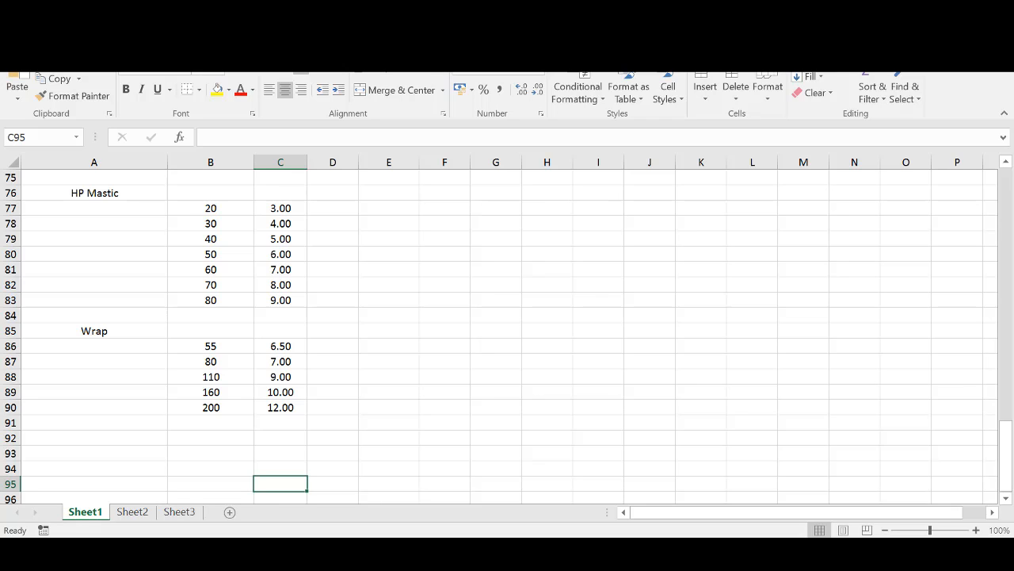
Step: Close the sell matrix, open the TRAINING - PROD MATRIX workbook from the Matrix folder and clear its row selection
left_click(997, 9)
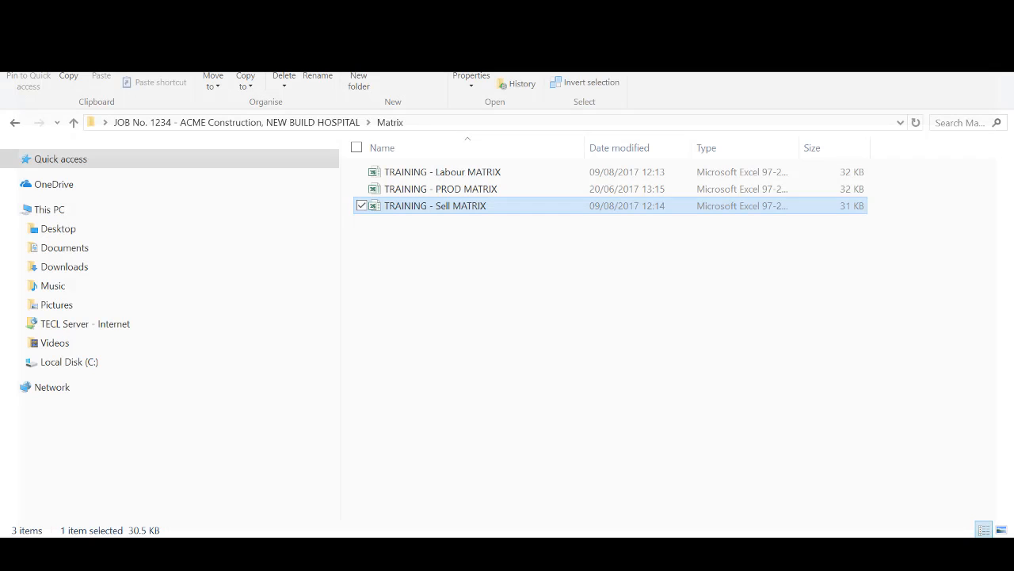
double_click(453, 193)
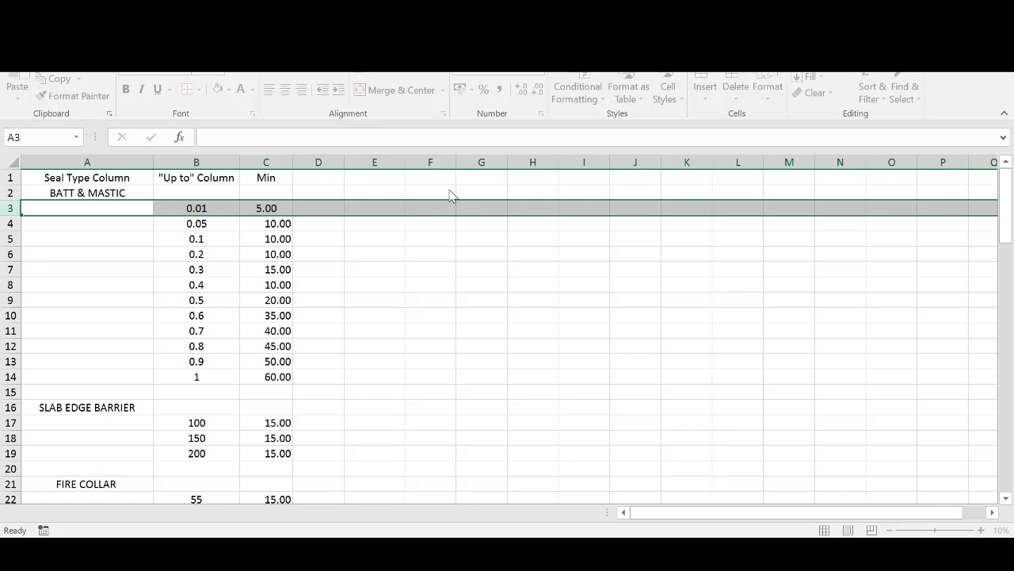
left_click_drag(362, 249, 362, 243)
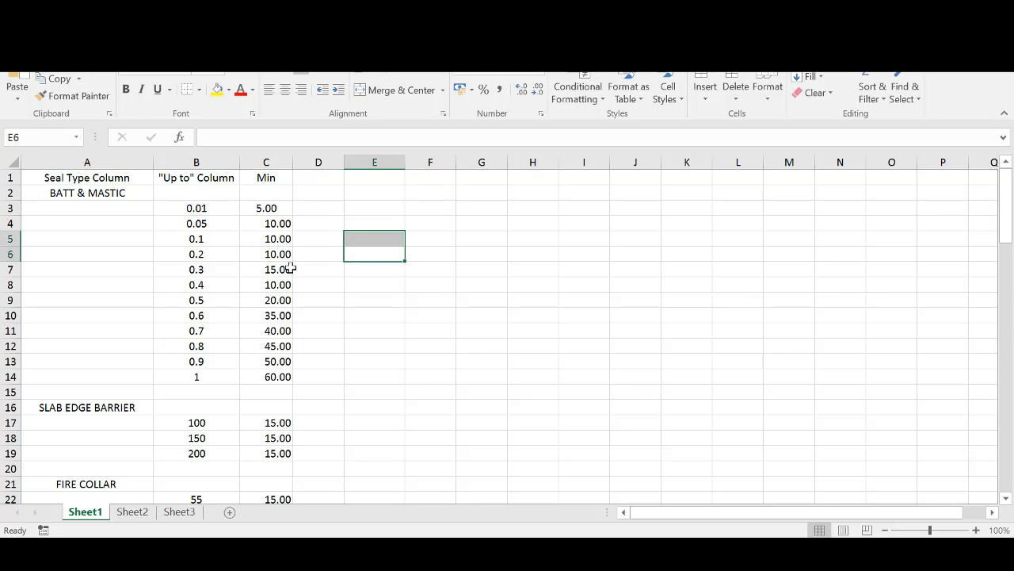
Step: Centre-align the whole Min column
left_click(267, 165)
left_click(284, 91)
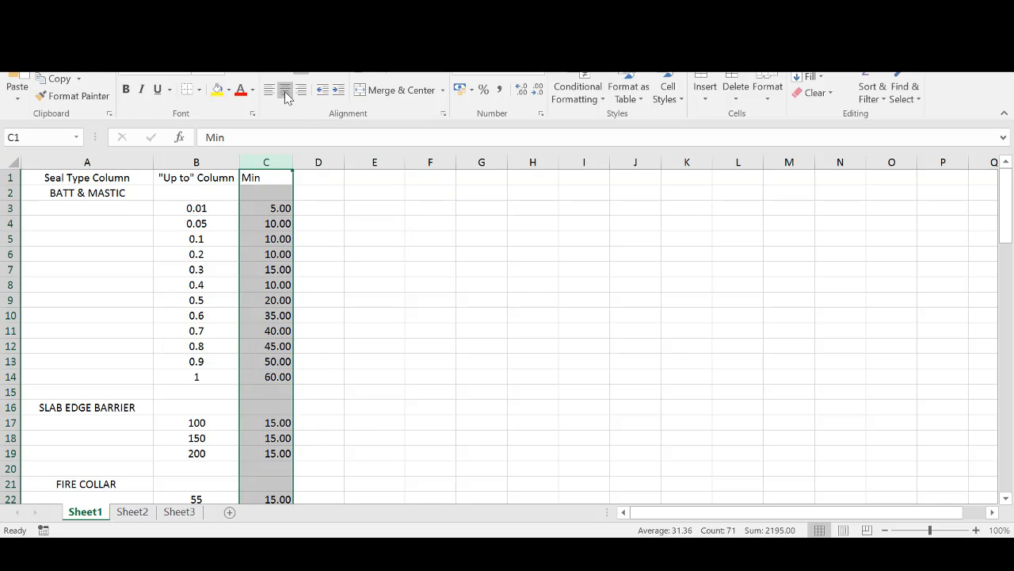
left_click(284, 90)
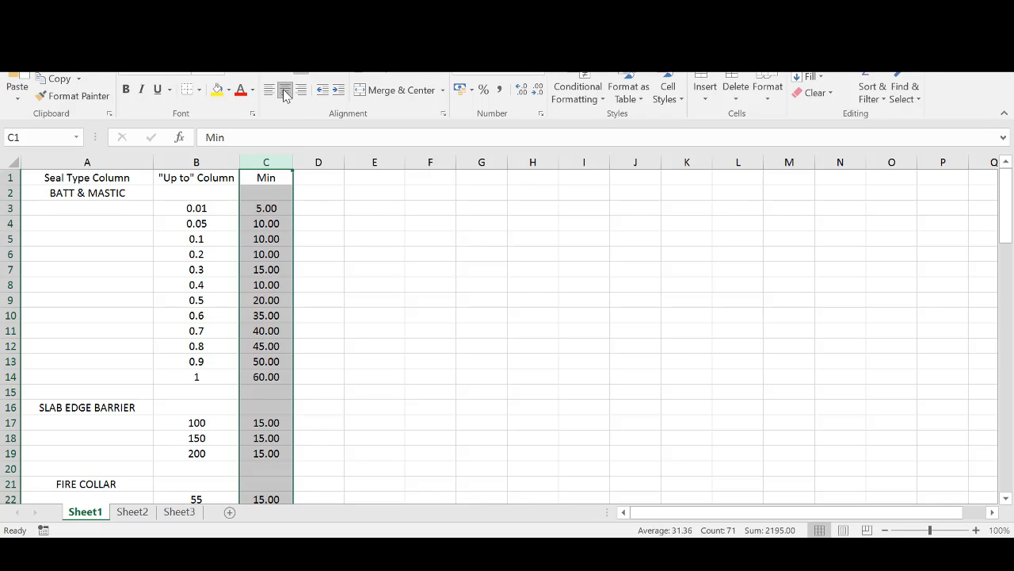
Step: Examine the Min values against the "Up to" sizes, from BATT & MASTIC down to the COMPOUND - 50mm rows
left_click(268, 207)
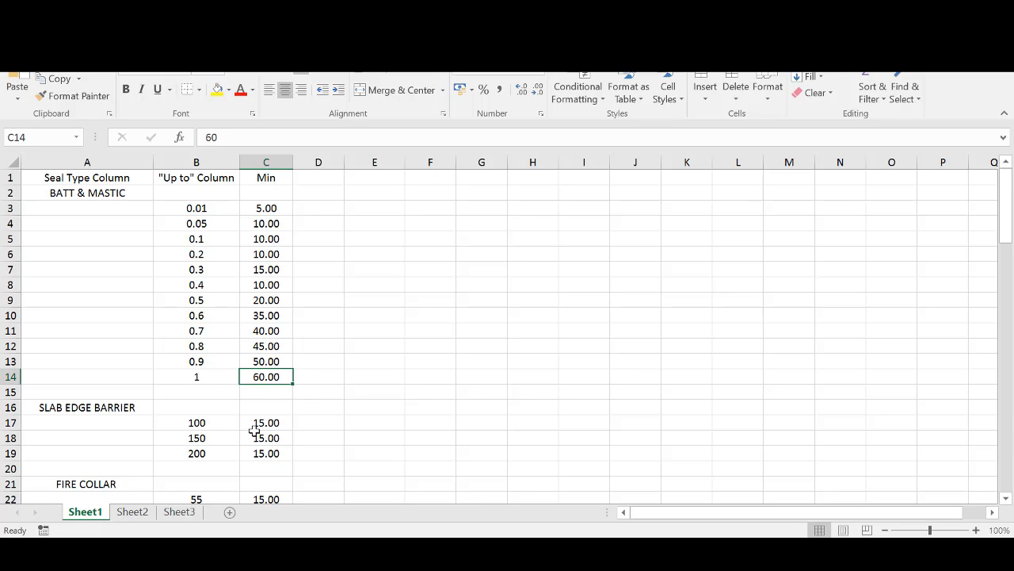
left_click(274, 454)
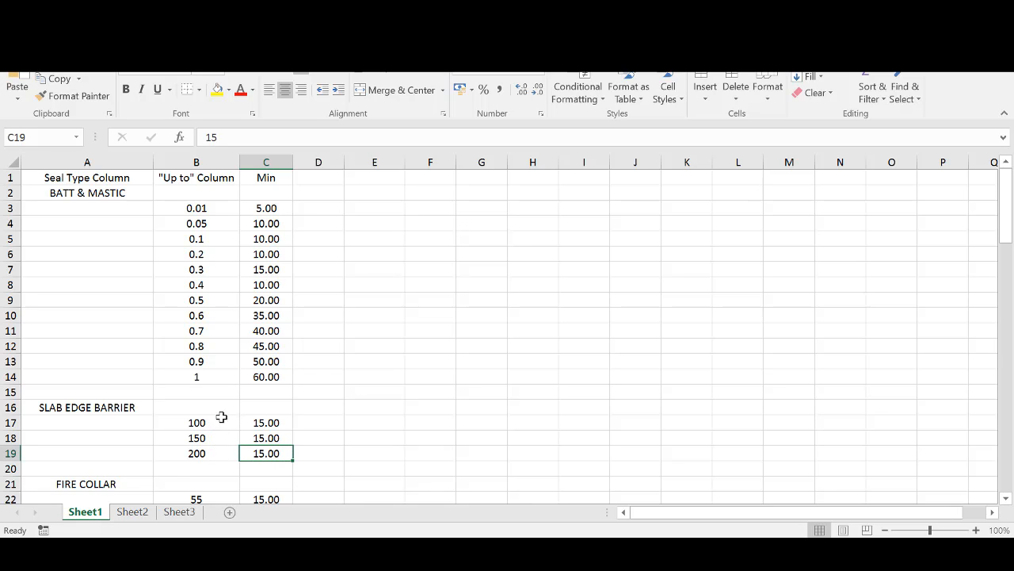
scroll(320, 432, "down", 2)
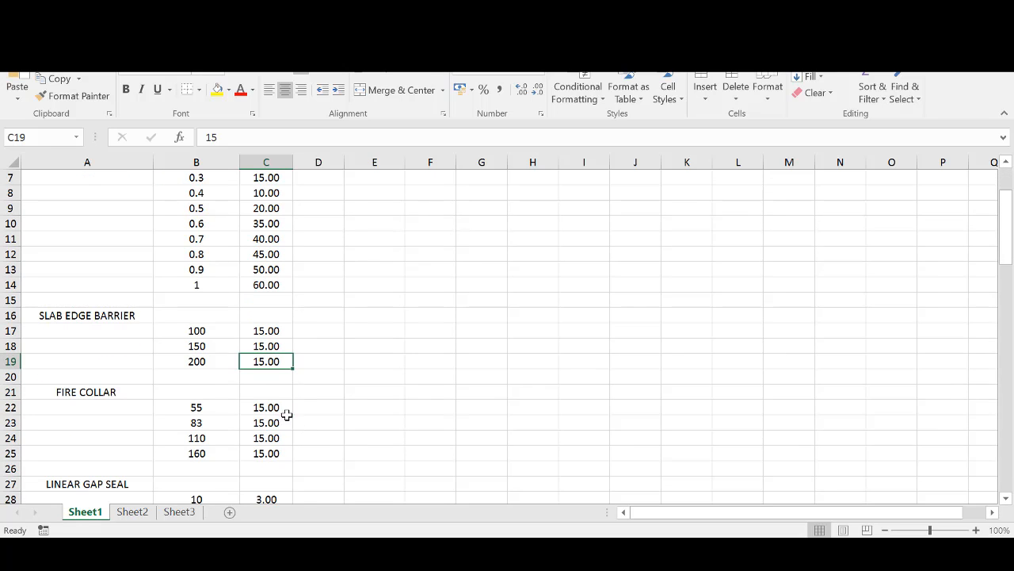
left_click_drag(275, 408, 274, 454)
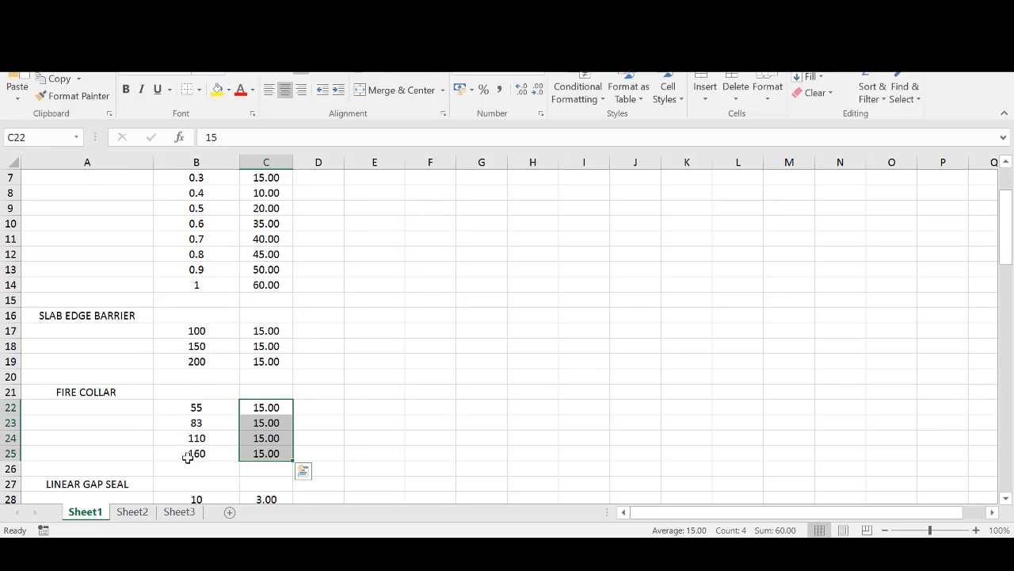
left_click(311, 449)
key("Down")
key("Down")
key("Down")
key("Down")
key("Down")
key("Down")
key("Down")
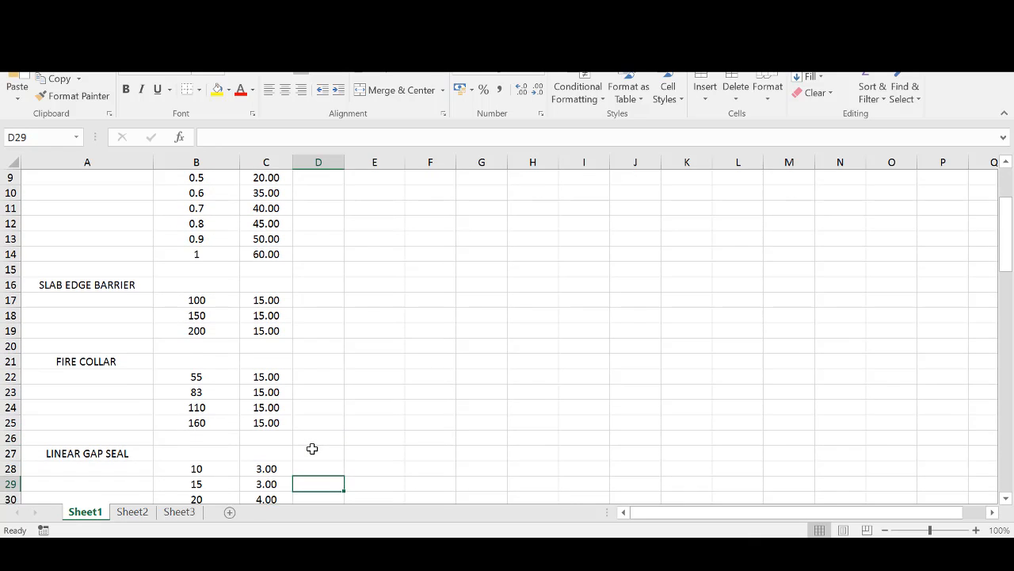
key("Down")
key("Down")
key("Down")
key("Down")
key("Down")
key("Down")
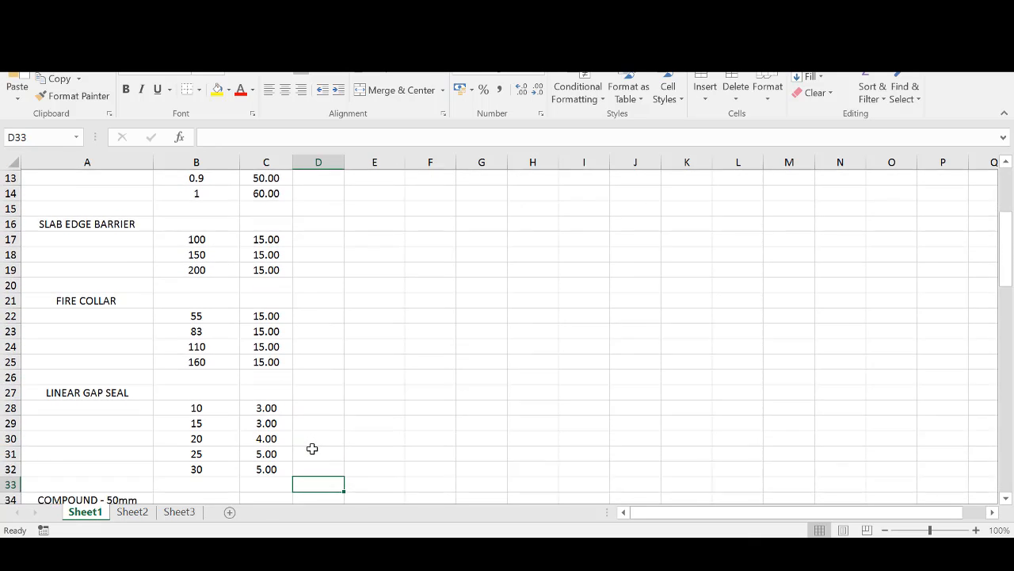
key("Down")
key("Down")
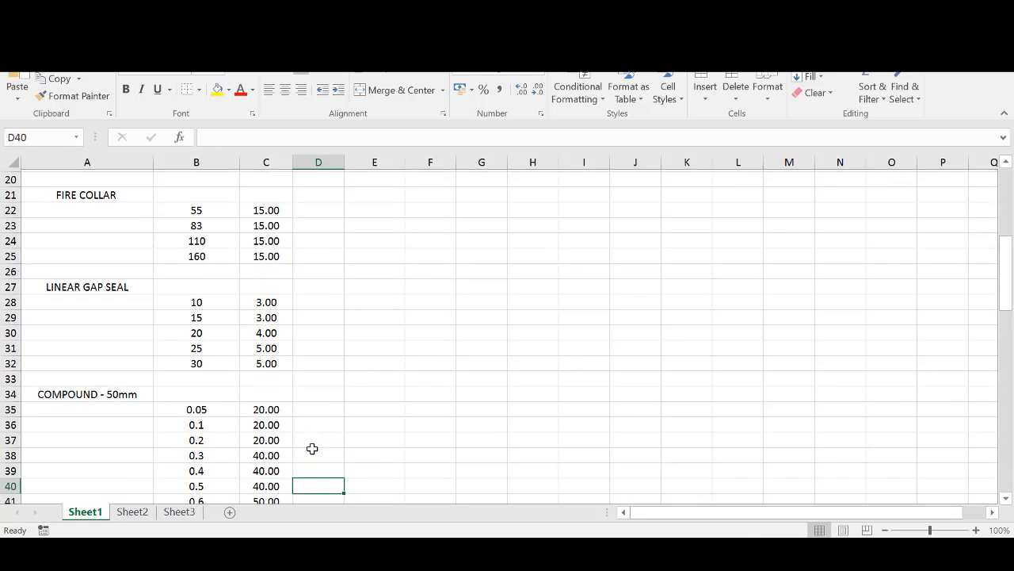
Step: Set the Min value of all four FIRE COLLAR sizes (55, 83, 110 and 160) to 10 in cells C22 to C25
key("Up")
key("Up")
key("Up")
key("Up")
key("Up")
key("Up")
key("Up")
key("Up")
key("Up")
key("Up")
key("Up")
key("Up")
key("Up")
key("Up")
key("Up")
key("Up")
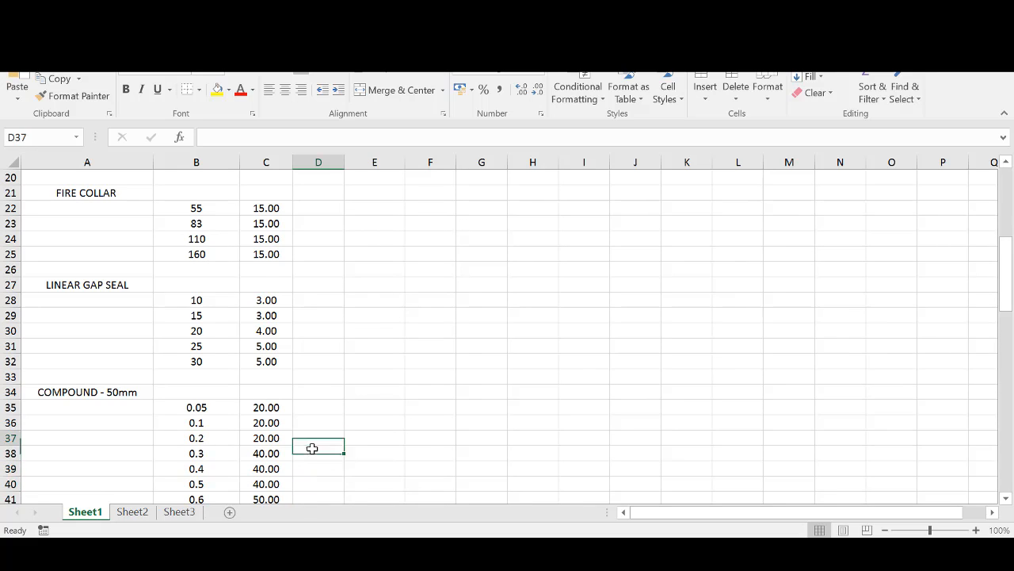
key("Up")
key("Up")
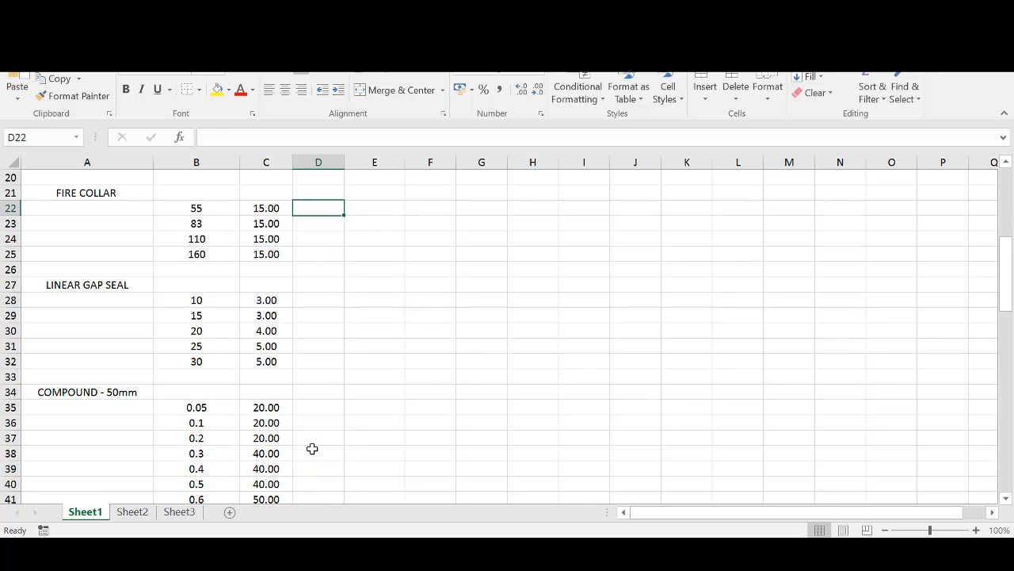
key("Left")
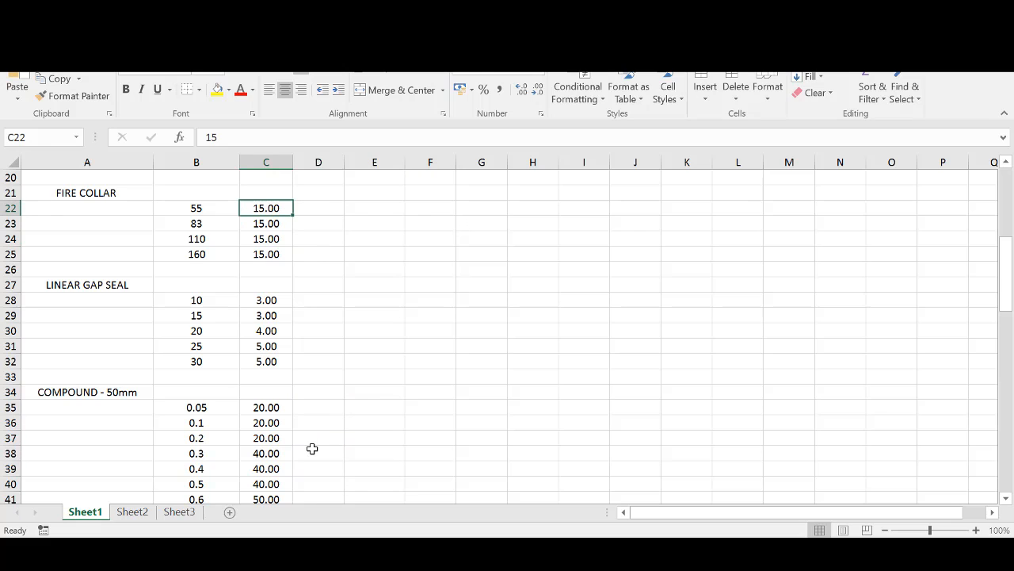
type("10")
key("Return")
type("10")
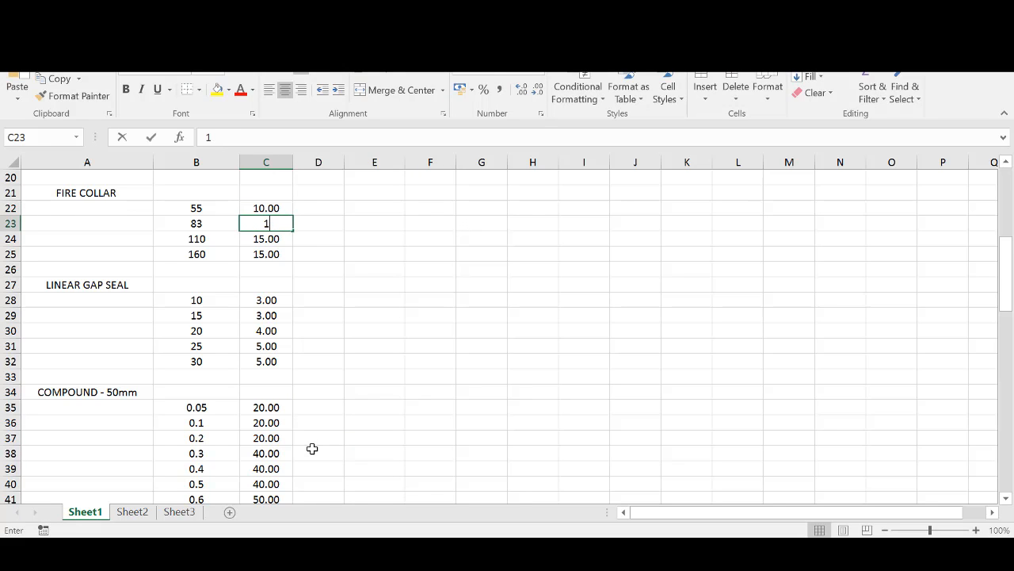
key("Return")
type("10")
key("Return")
type("10")
key("Return")
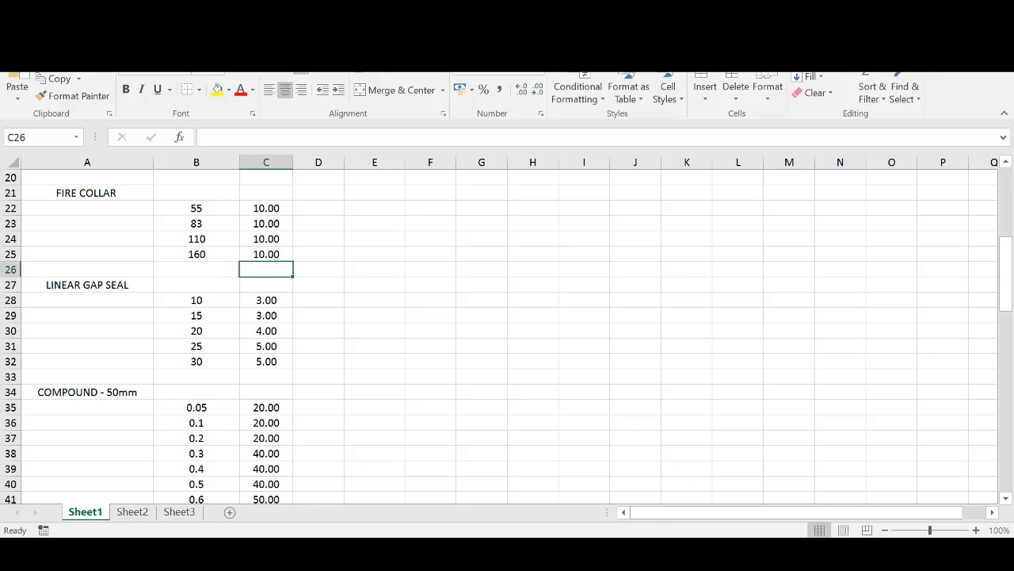
Step: Switch to the Boris master installations type list and close the in-page search for "collar"
left_click(705, 549)
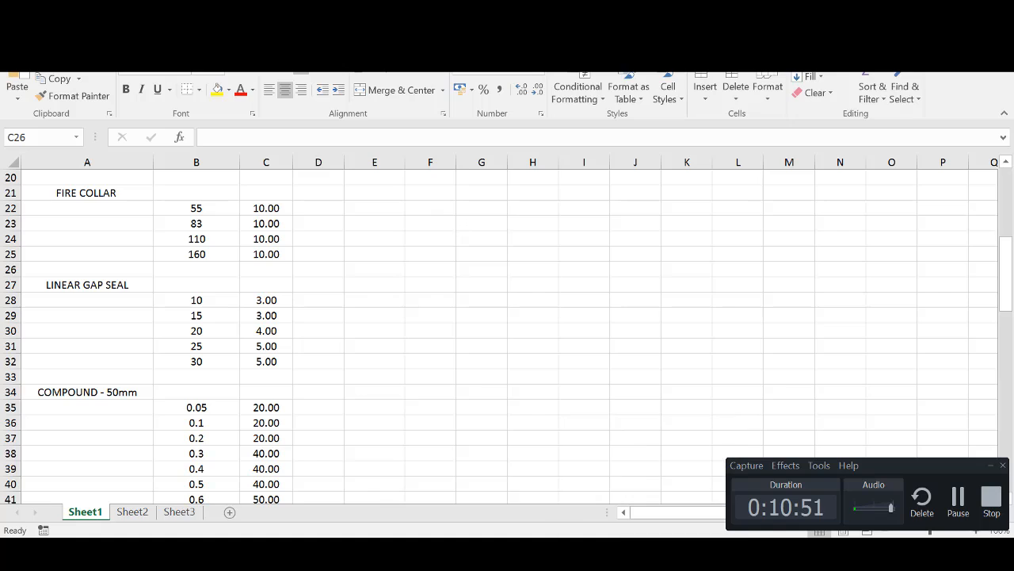
left_click(621, 548)
left_click(477, 262)
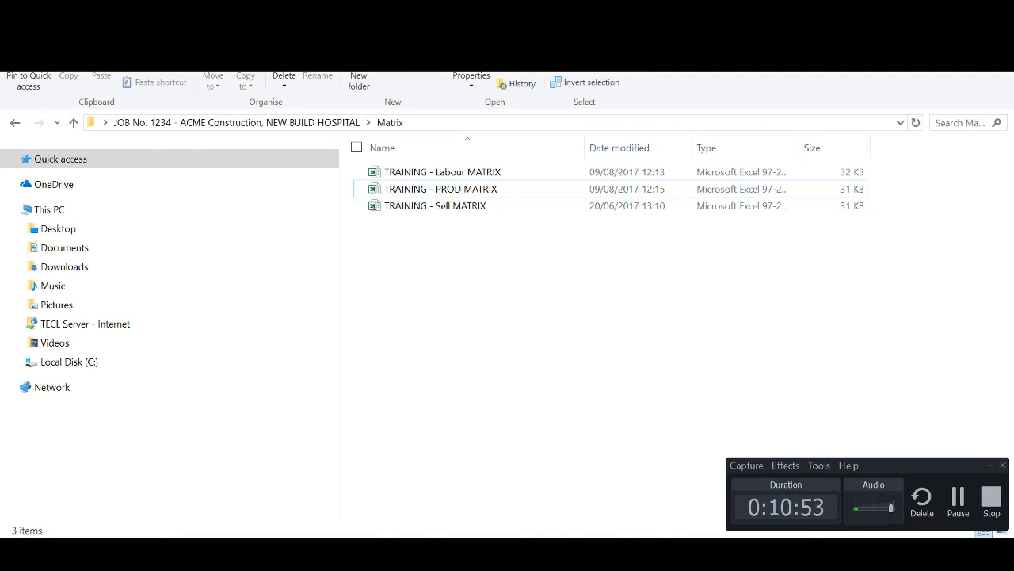
left_click(674, 549)
left_click(270, 190)
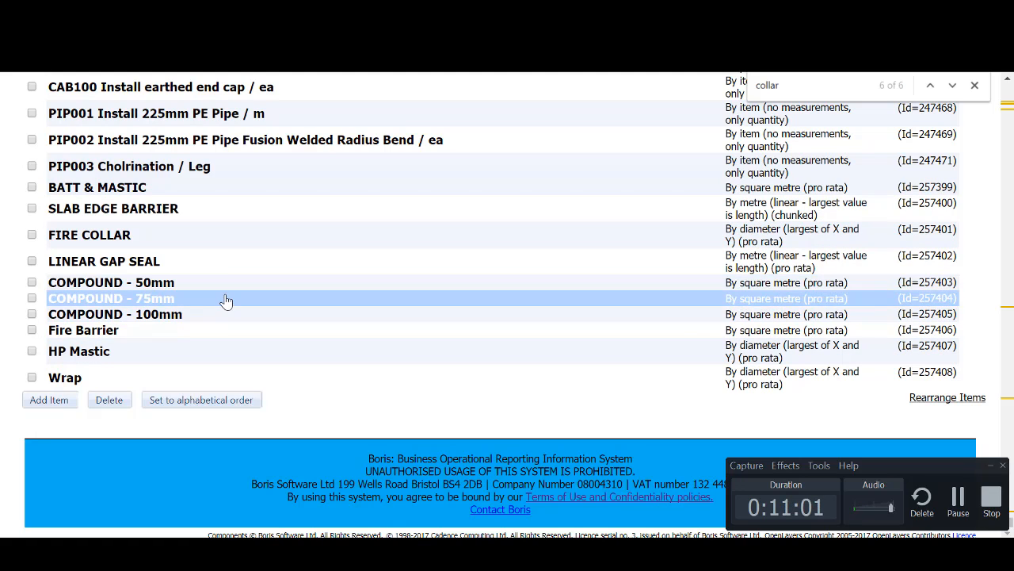
scroll(226, 301, "up", 5)
scroll(226, 301, "up", 20)
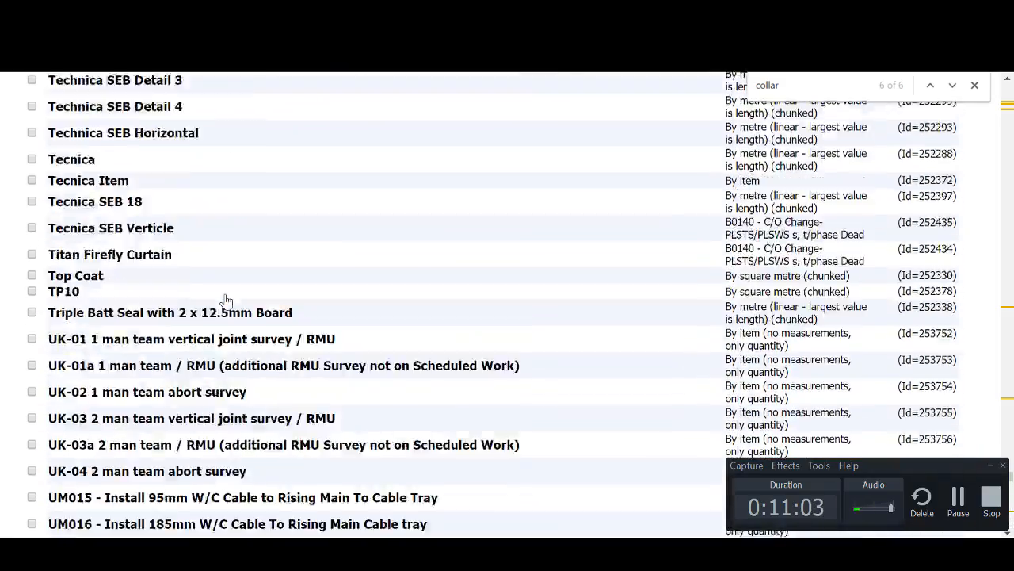
scroll(226, 301, "up", 20)
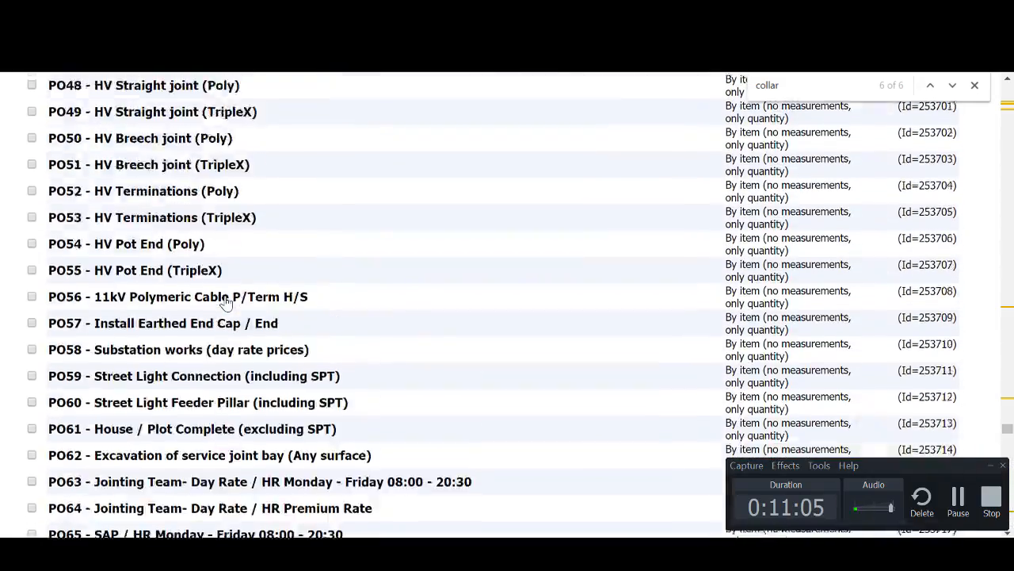
scroll(226, 301, "up", 20)
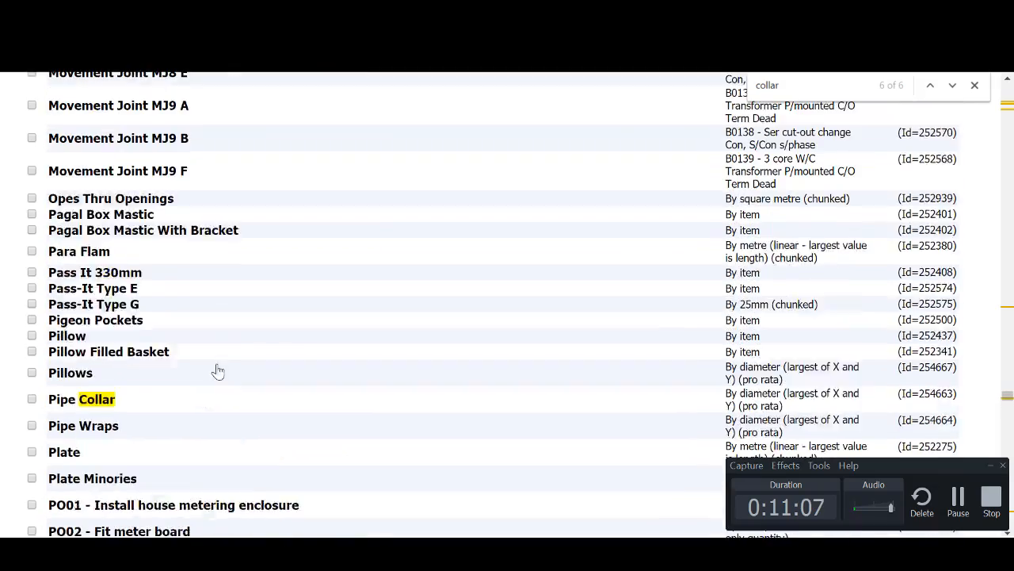
left_click_drag(1007, 394, 1013, 94)
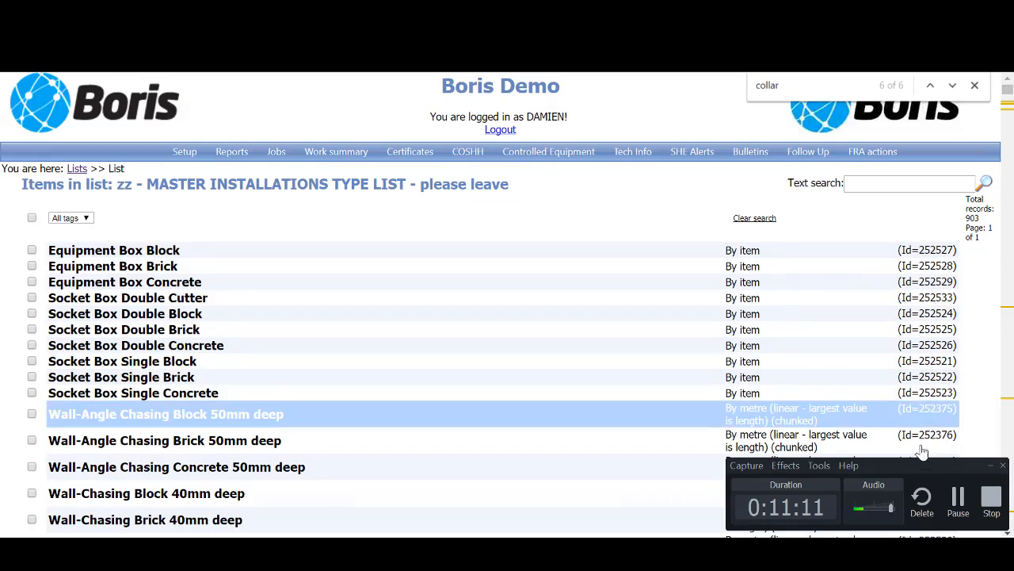
left_click_drag(922, 469, 861, 307)
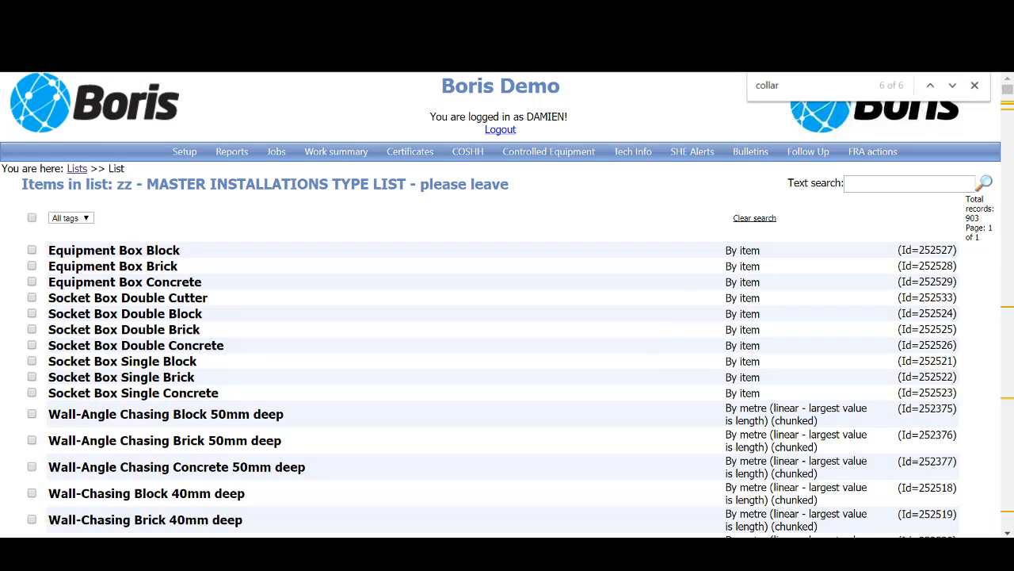
left_click(975, 84)
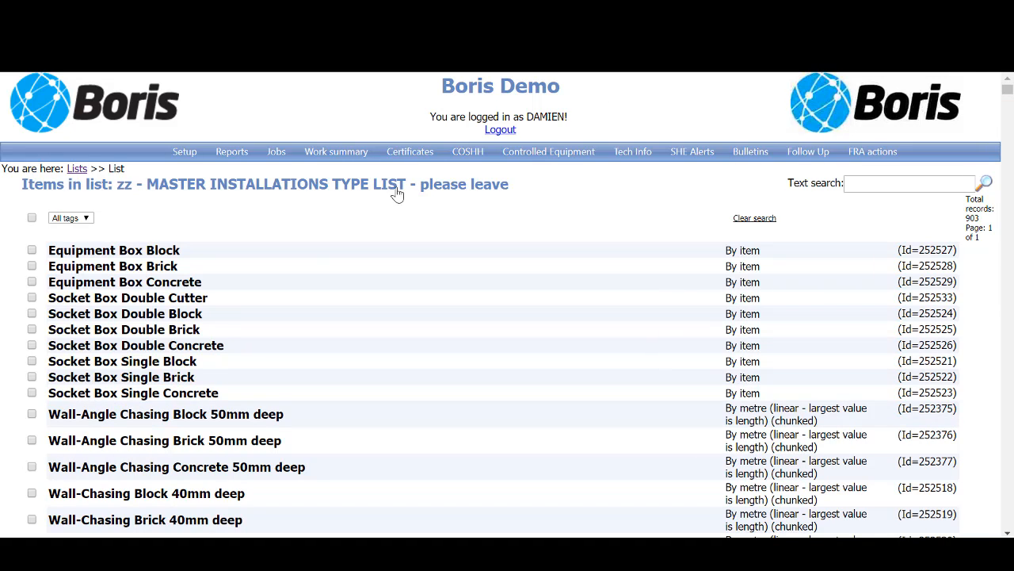
Step: Open the Productivity setup and check the ACME Construction job's Matrix folder in File Explorer before returning to Boris
mouse_move(167, 143)
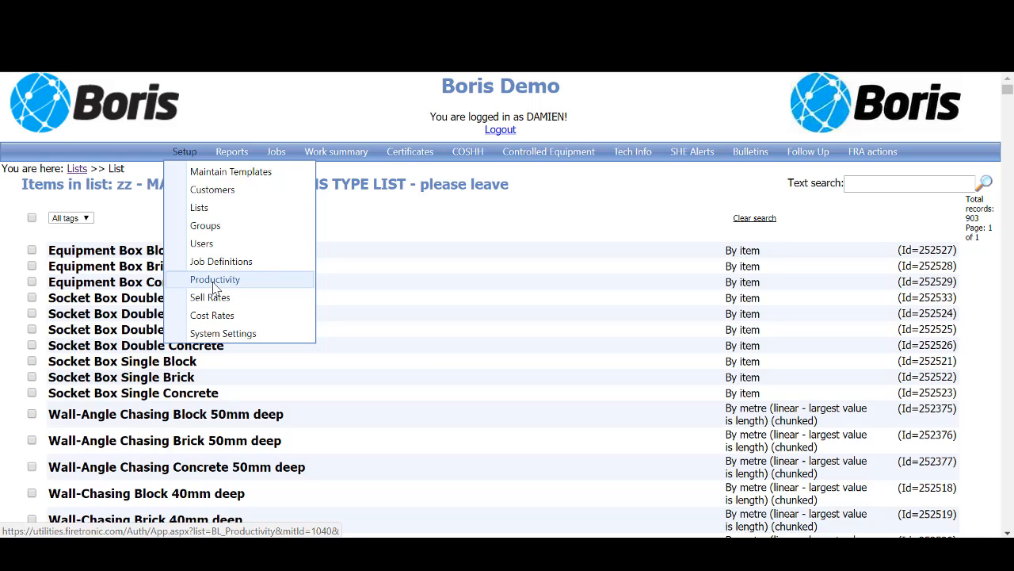
key("alt+Tab")
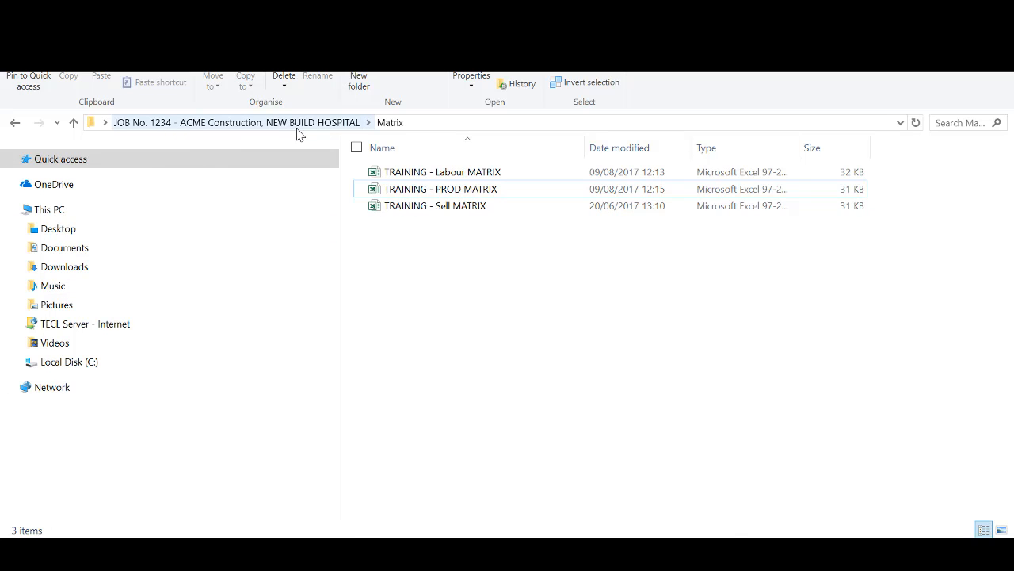
key("alt+Tab")
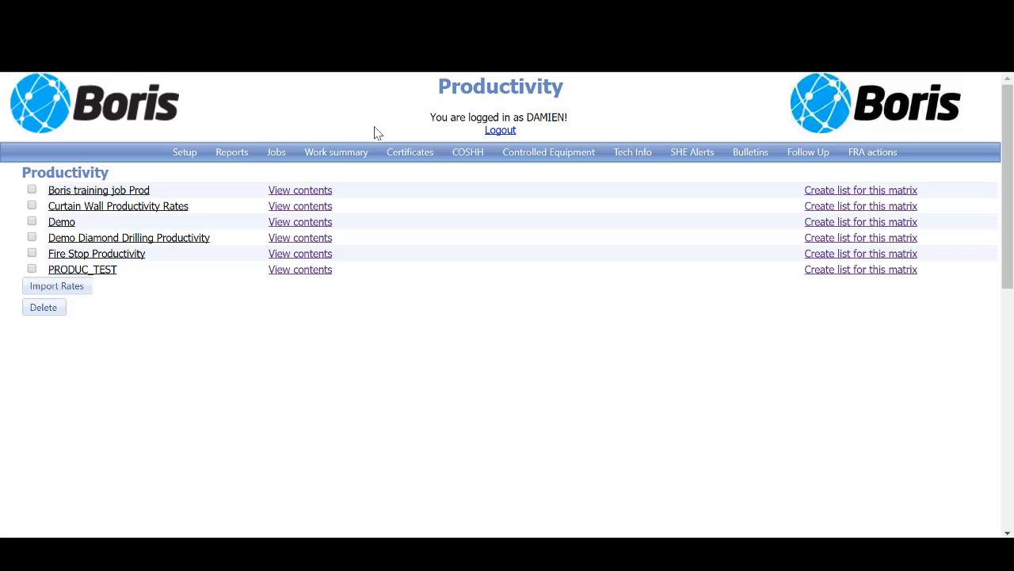
Step: Start a productivity rates import with the description "Job Number 1234: ACME Construction, New Build Hospital"
left_click(83, 292)
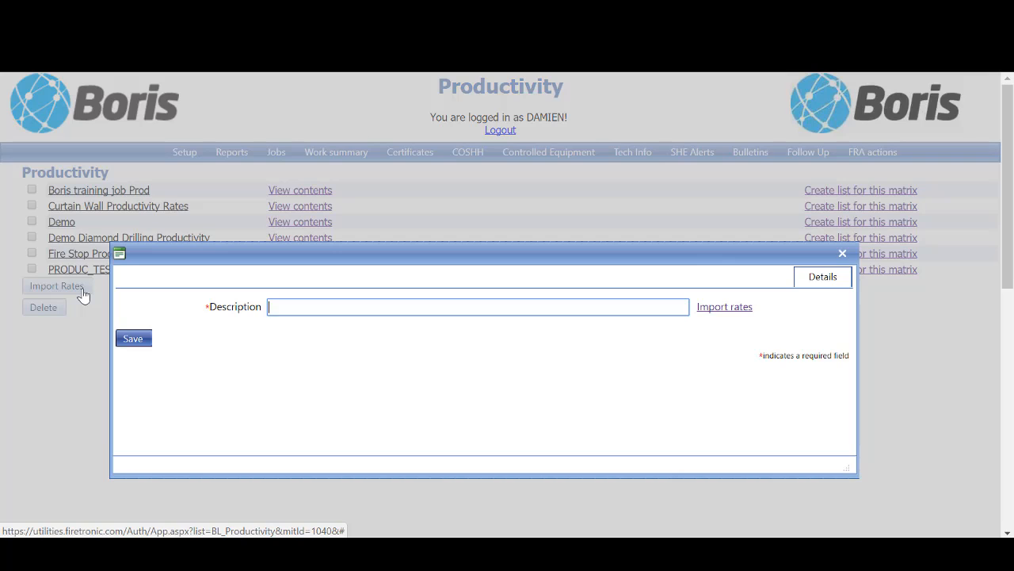
type("Job Number 1234: ACME C")
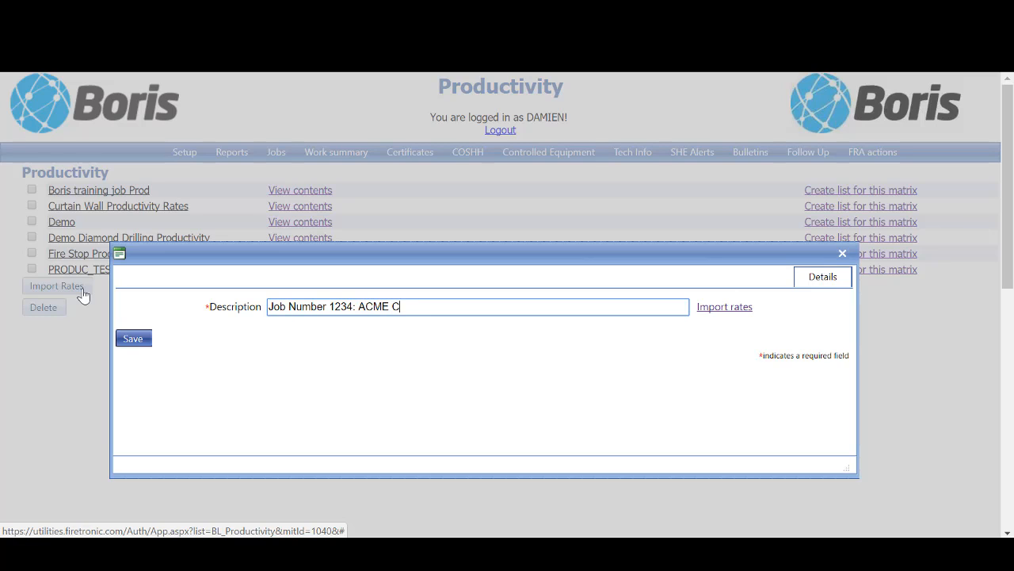
type("onstructuo")
type("n, New Bui")
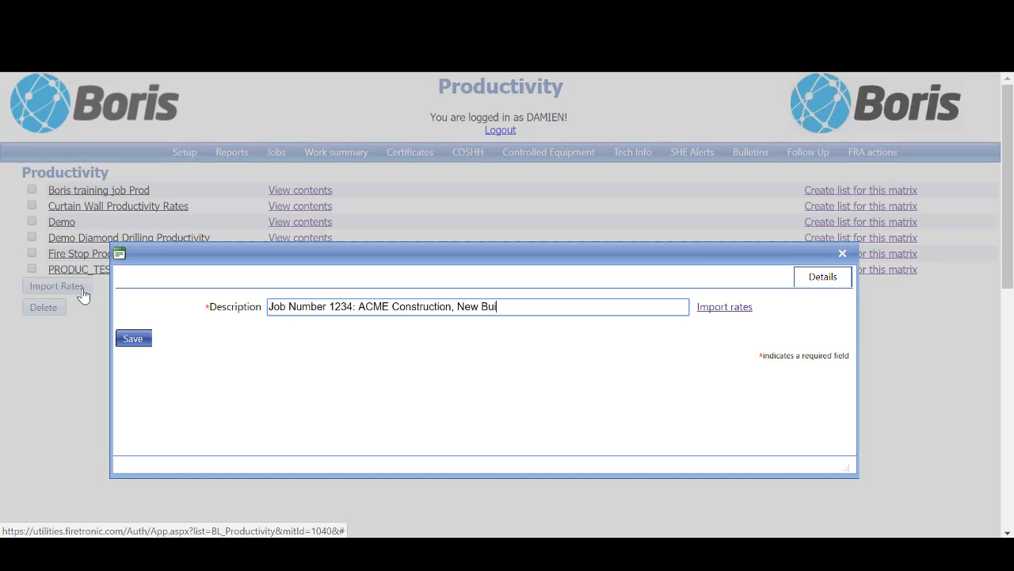
type("ld Hospited")
Step: Select the whole description text of the productivity import and copy it for reuse
key("ctrl+shift+Left")
key("ctrl+shift+Left")
key("ctrl+shift+Left")
key("ctrl+shift+Left")
key("ctrl+shift+Left")
key("ctrl+shift+Left")
key("ctrl+shift+Left")
key("ctrl+shift+Left")
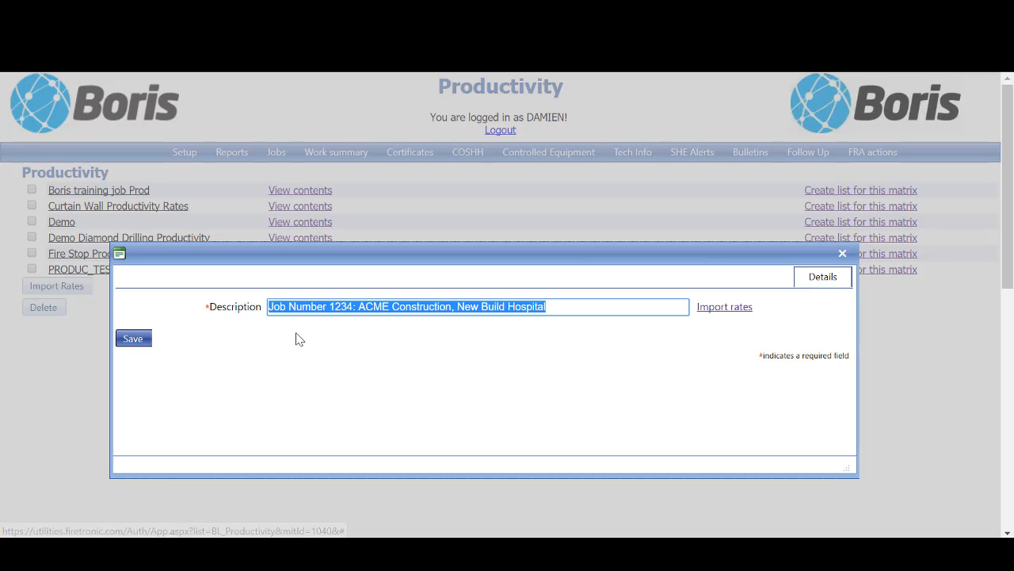
Step: Upload TRAINING - PROD MATRIX from the Matrix folder inside the desktop JOB No. 1234 folder, and save the productivity import
left_click(719, 311)
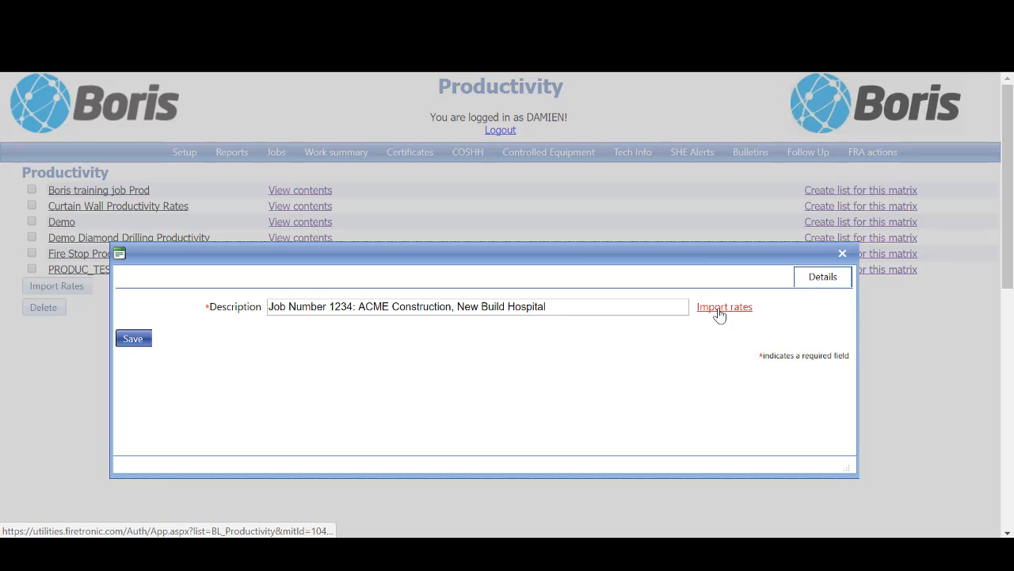
left_click(457, 220)
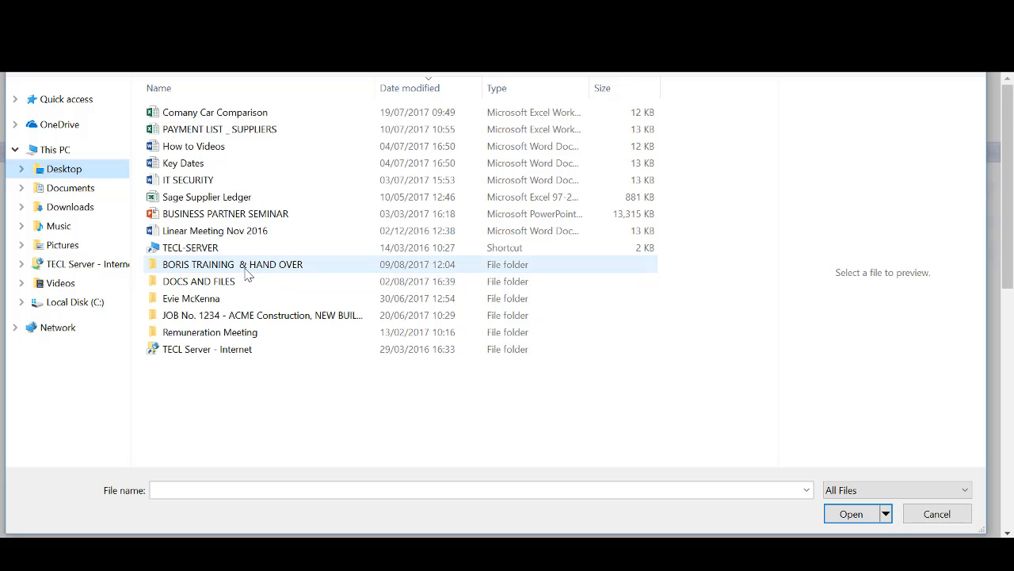
double_click(227, 316)
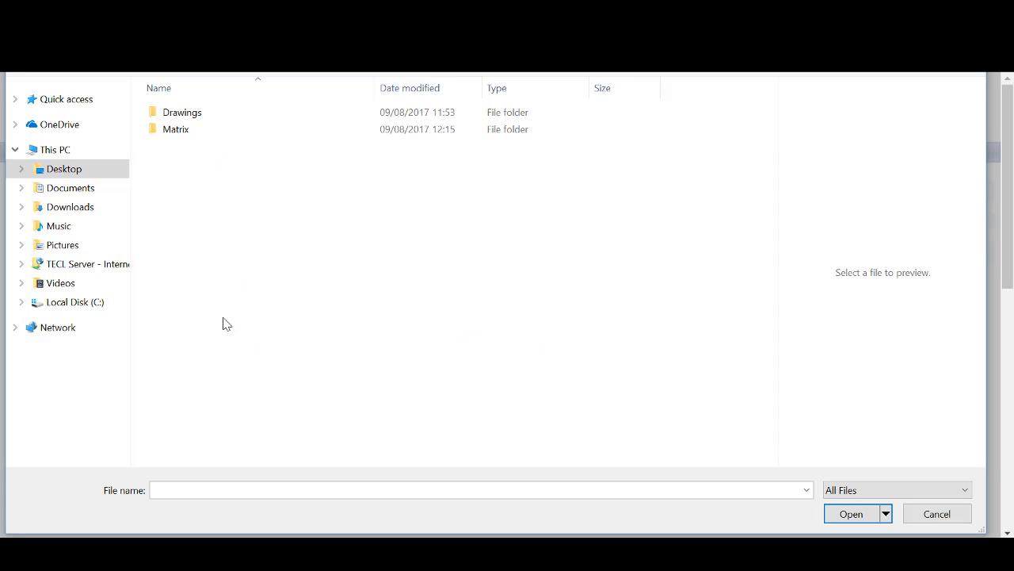
left_click(203, 133)
double_click(202, 133)
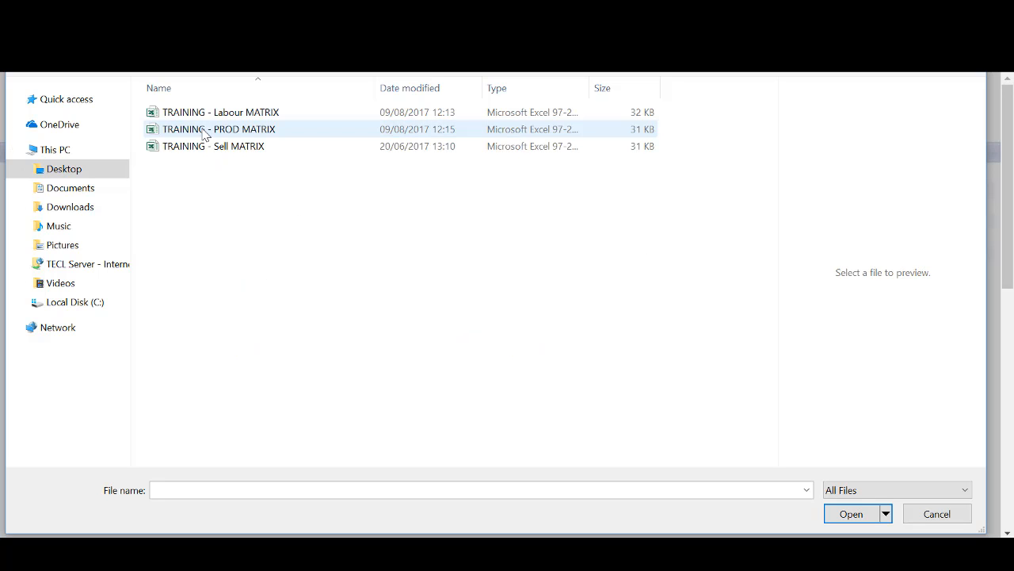
left_click(282, 132)
double_click(283, 132)
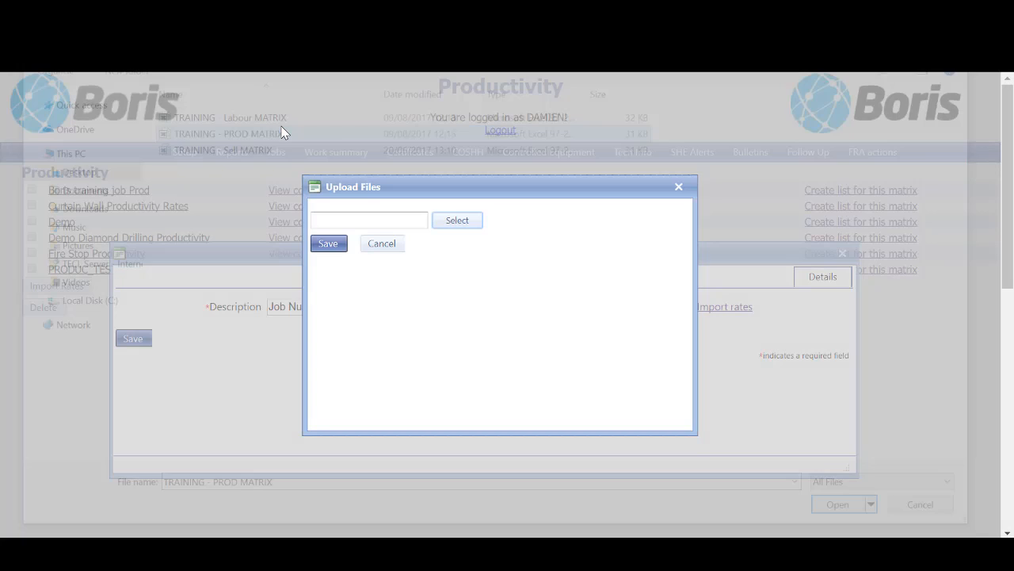
left_click(329, 246)
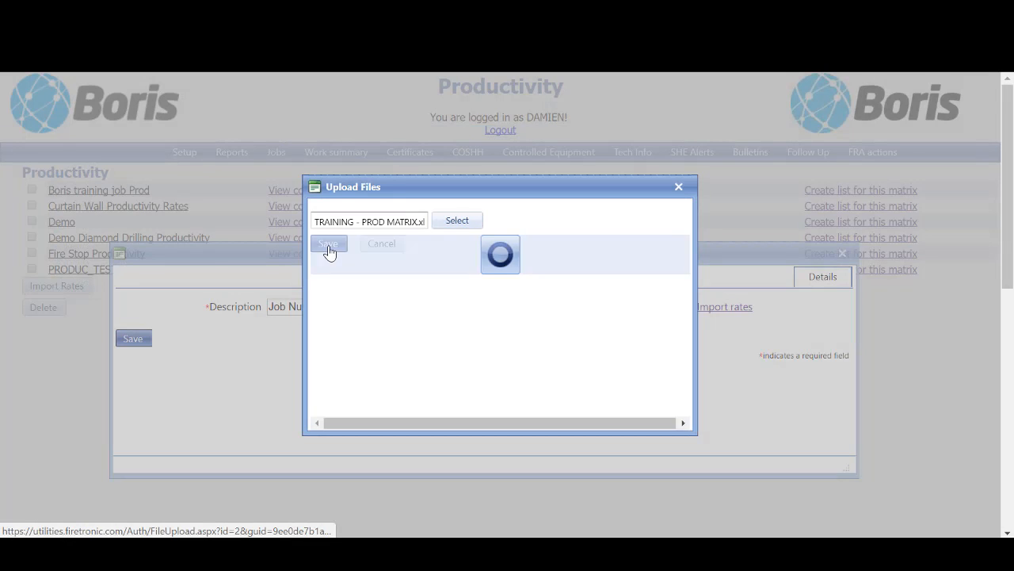
left_click(134, 339)
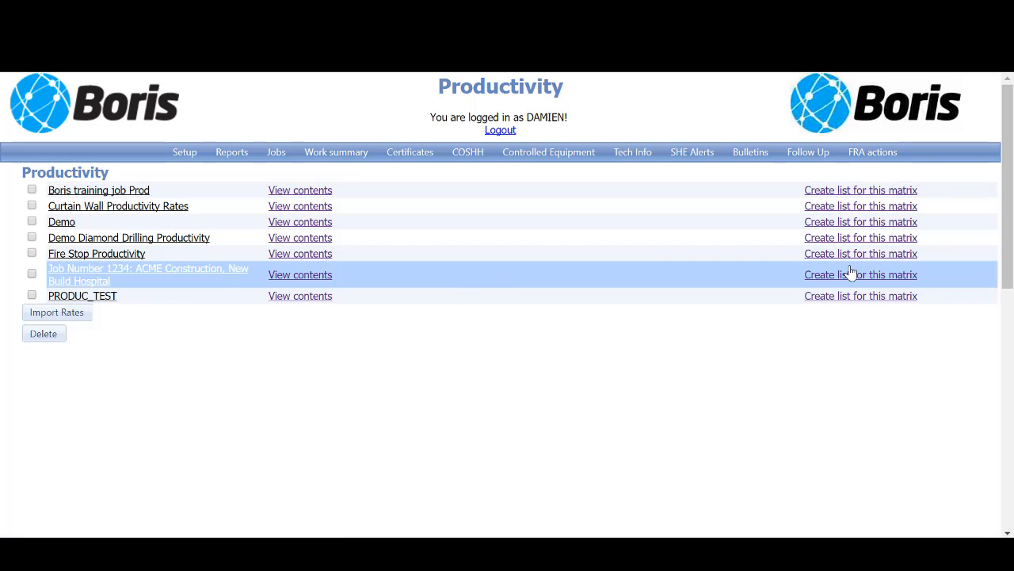
Step: Examine the imported ACME Construction productivity matrix from BATT & MASTIC down to Wrap, and return to the Productivity matrices
left_click(287, 281)
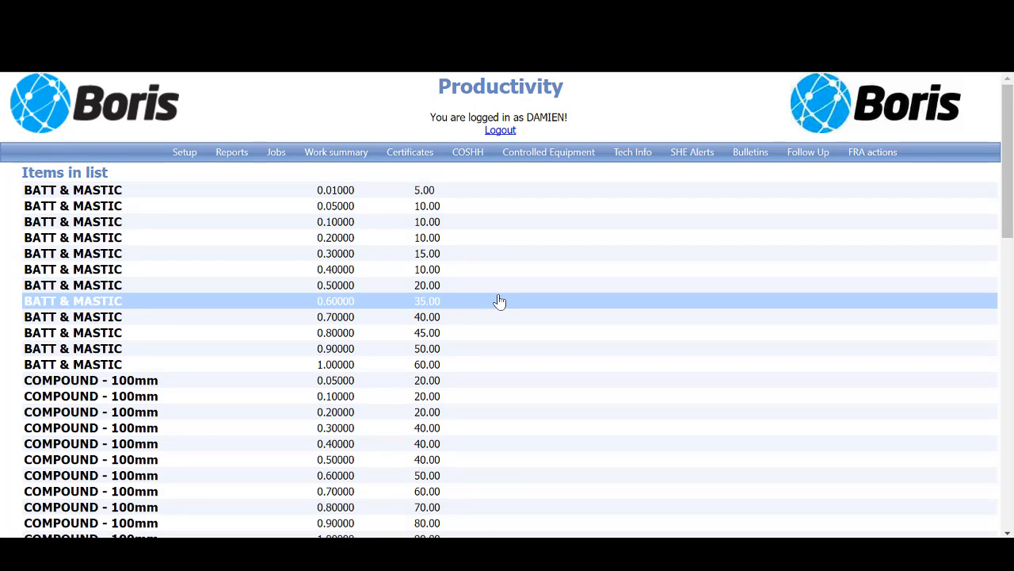
scroll(497, 296, "down", 10)
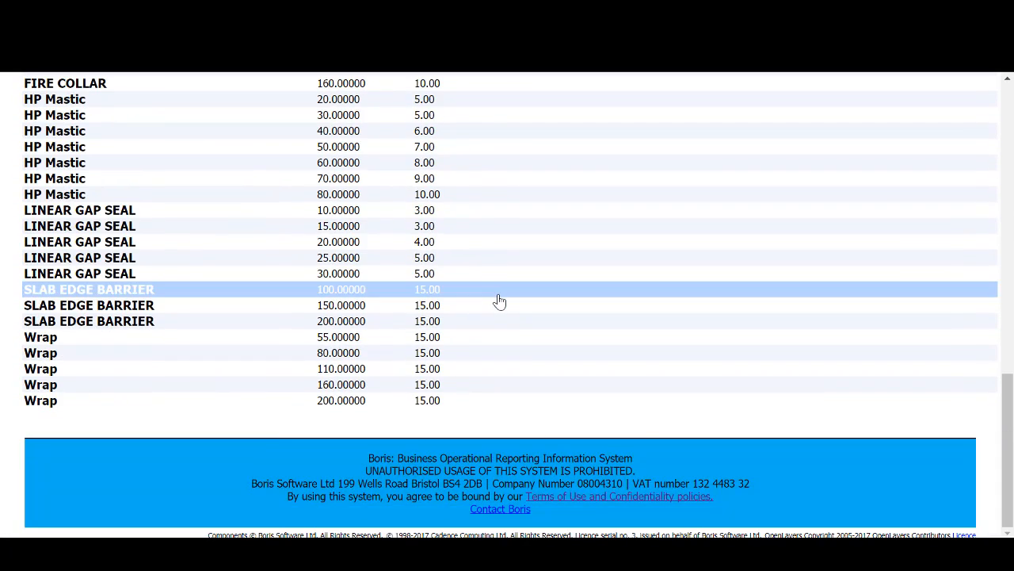
scroll(499, 301, "up", 10)
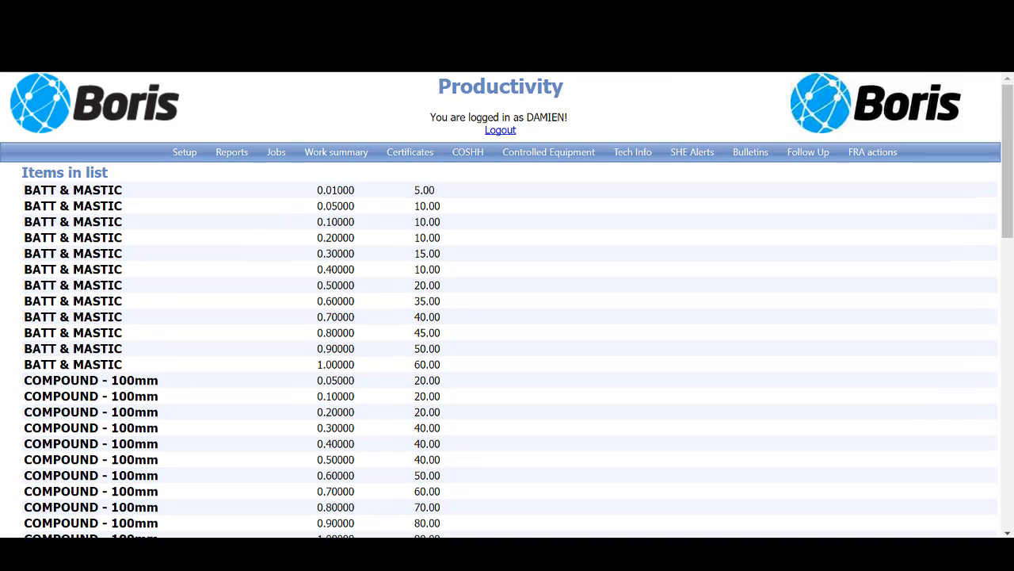
key("alt+Left")
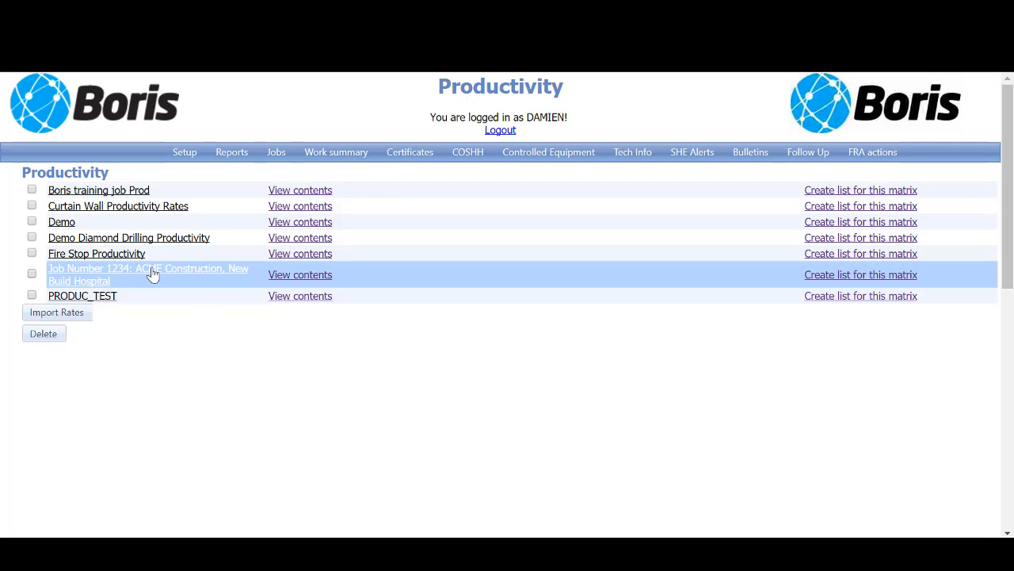
left_click(307, 277)
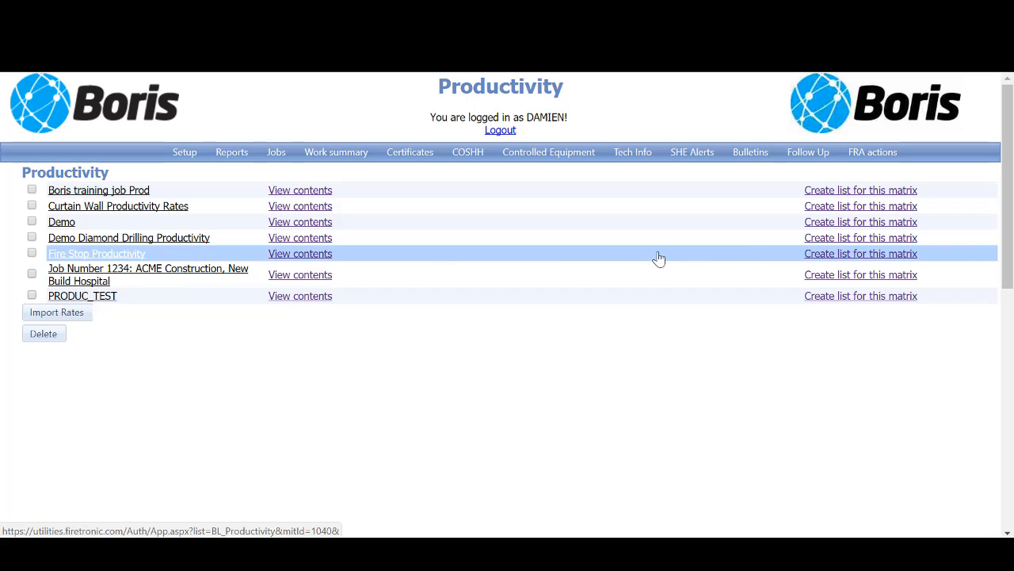
Step: Create a list from the ACME Construction productivity matrix, described as "Job Number 1234: ACME Construction, New Build Hospital"
left_click(883, 281)
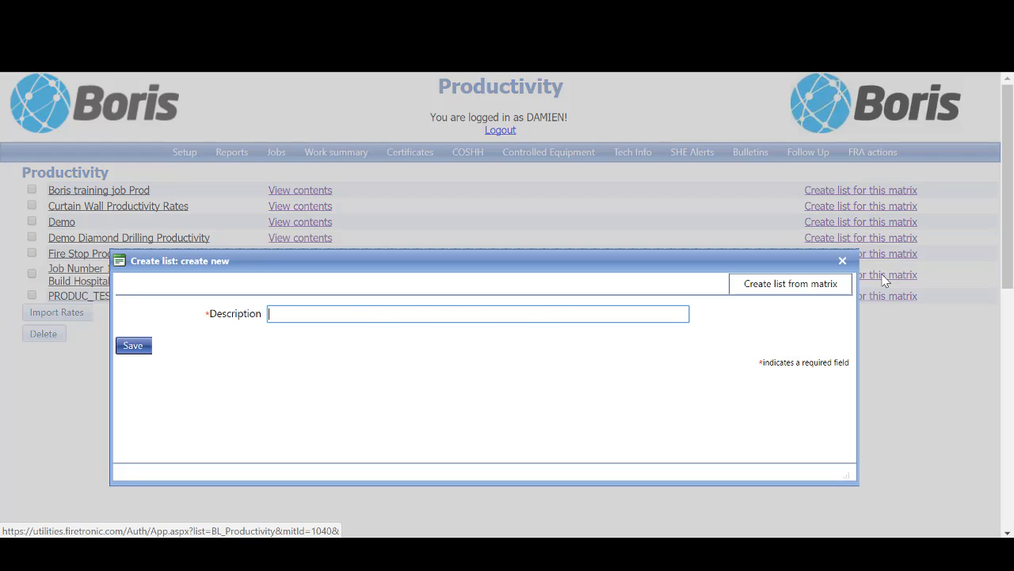
type("Job Number 1234: ACME Construction, New Build Hospital")
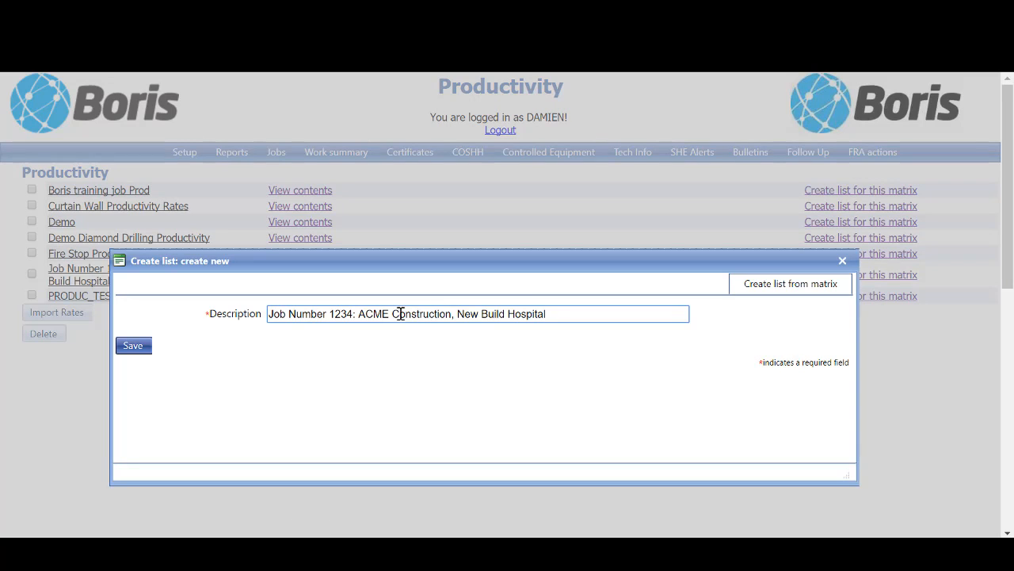
left_click(137, 347)
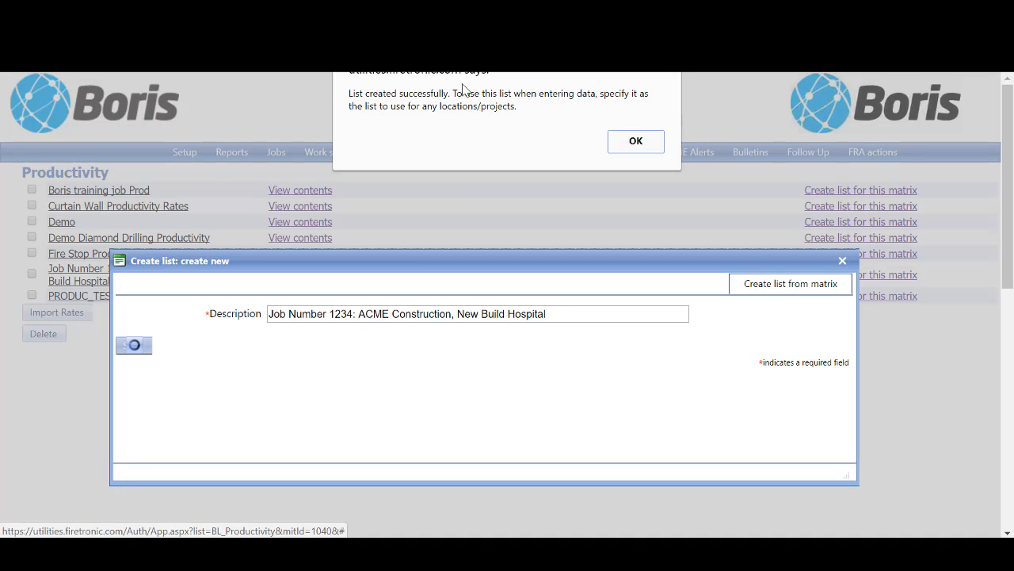
left_click(634, 142)
Step: Open the Sell Rates setup and start a rates import described as "Job Number 1234: ACME Construction, New Build Hospital"
mouse_move(218, 159)
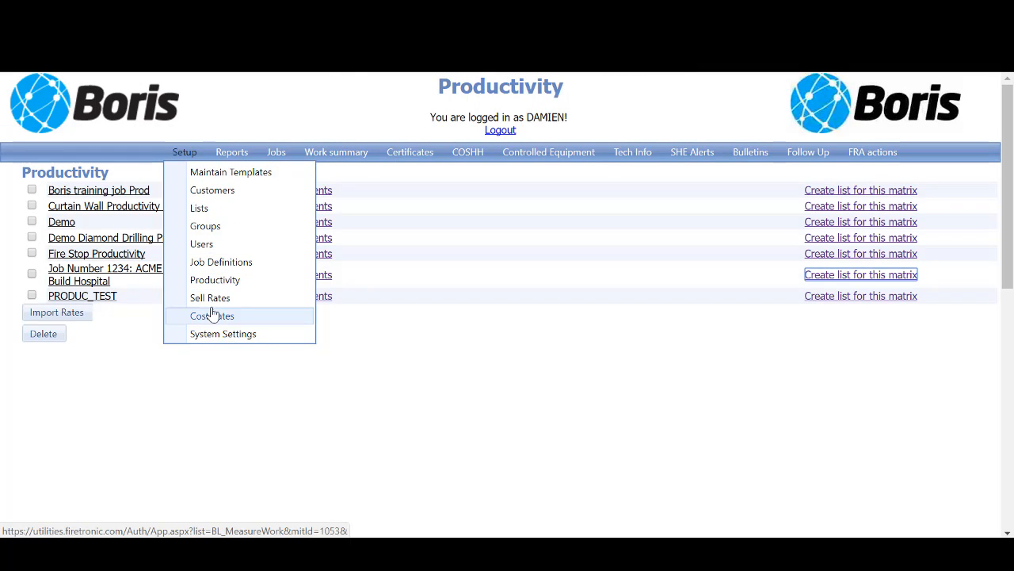
left_click(212, 305)
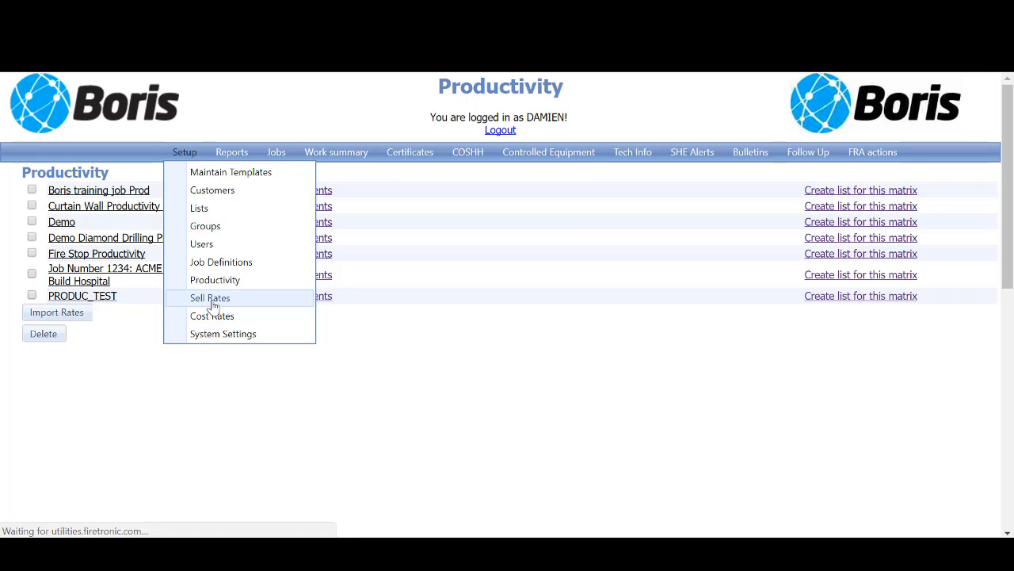
left_click(66, 310)
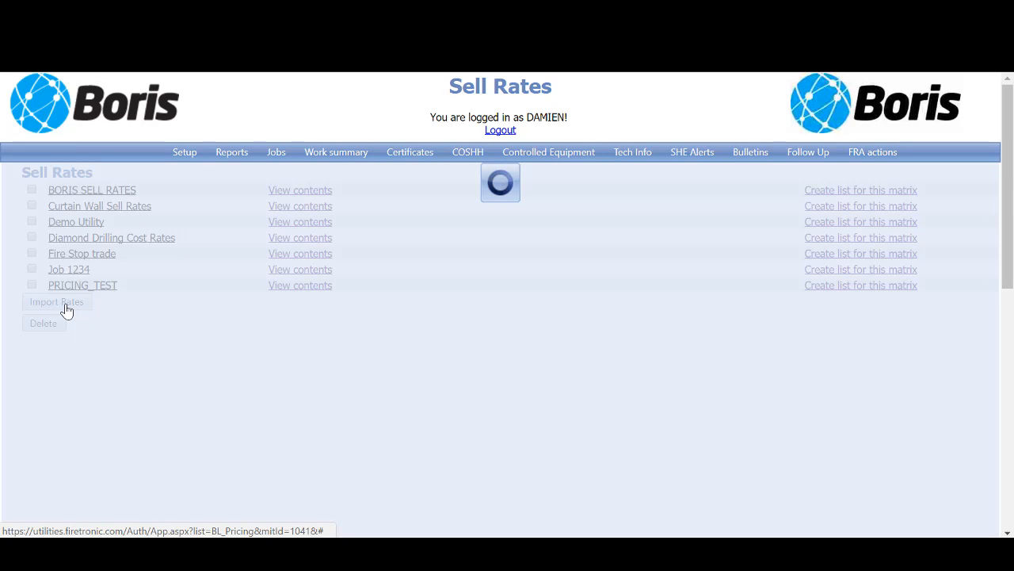
type("Job Number 1234: ACME Construction, New Build Hospital")
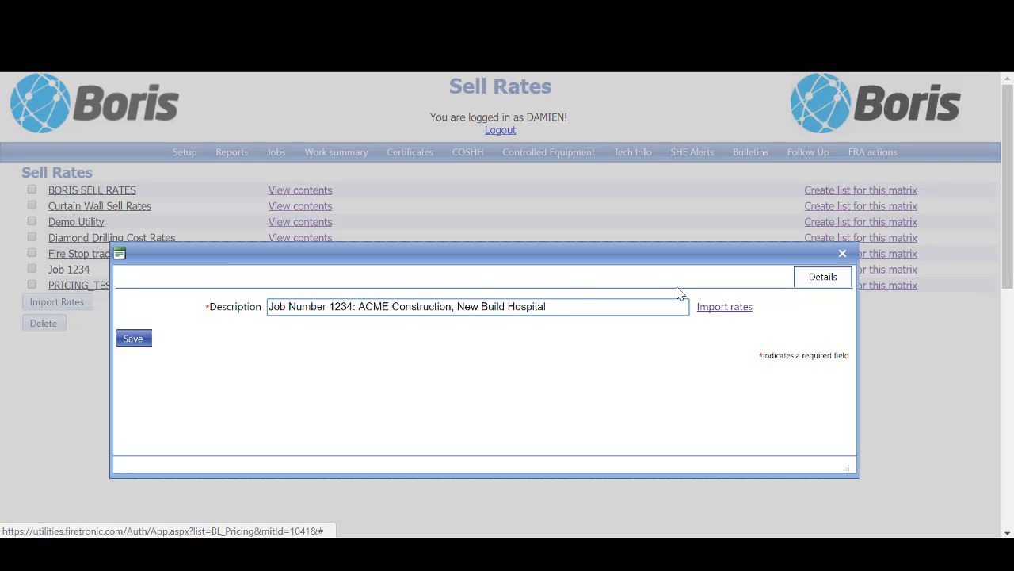
Step: Upload the TRAINING - Sell MATRIX file to the sell rates import and save it
left_click(724, 309)
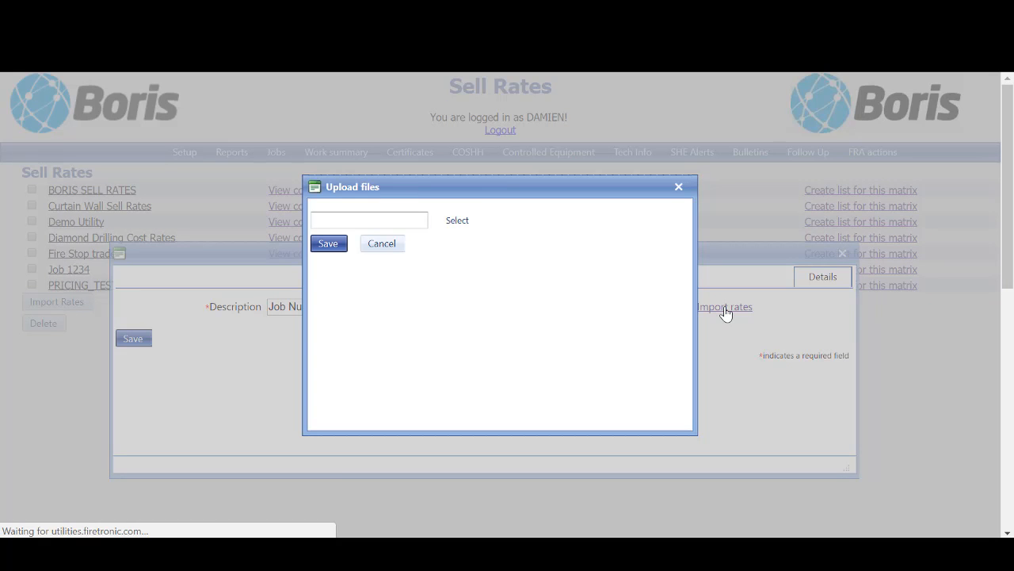
left_click(467, 225)
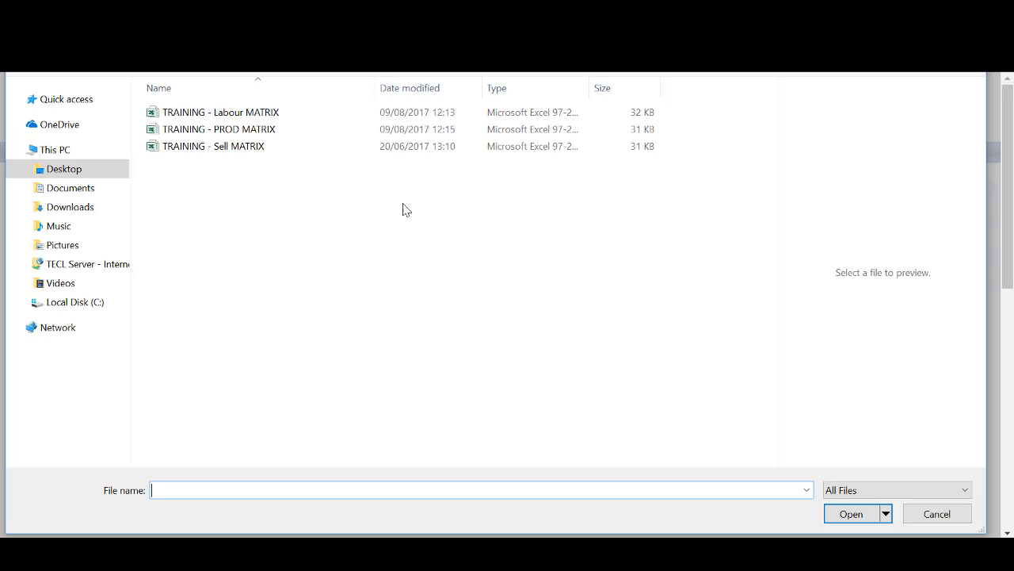
double_click(253, 147)
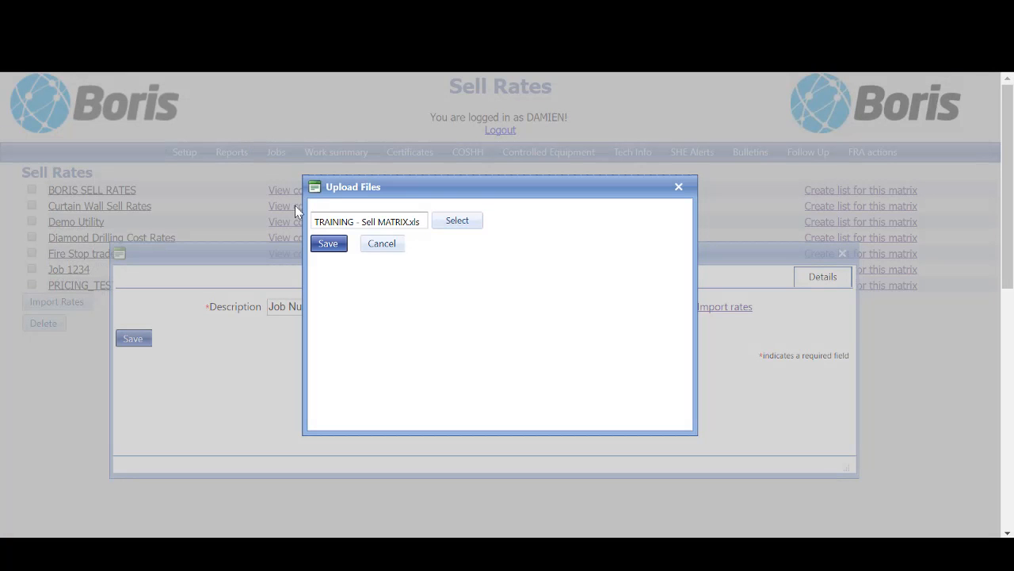
left_click(333, 244)
left_click(139, 341)
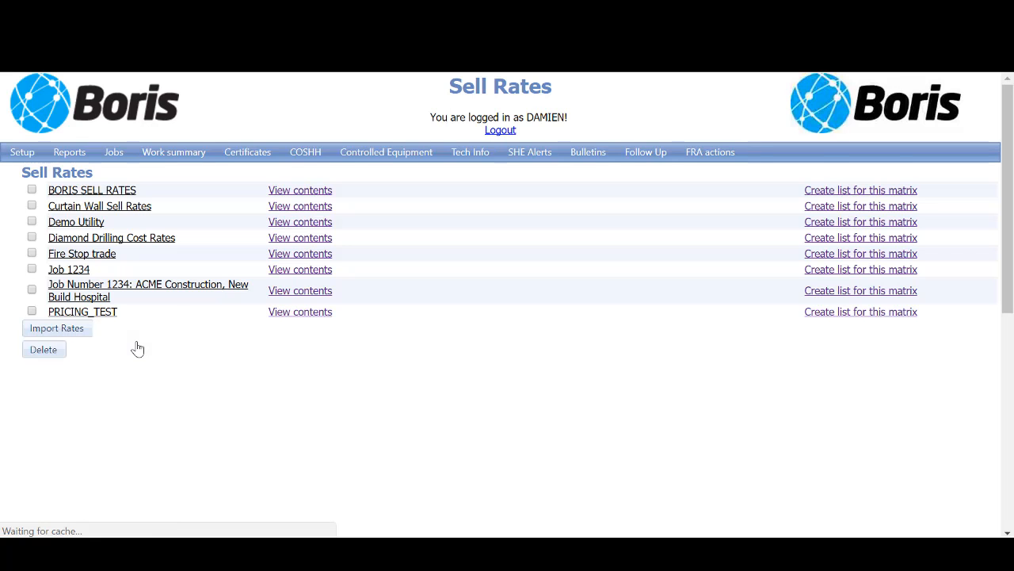
Step: Open the Cost Rates setup and start a rates import described as "Job Number 1234: ACME Construction, New Build Hospital"
mouse_move(188, 142)
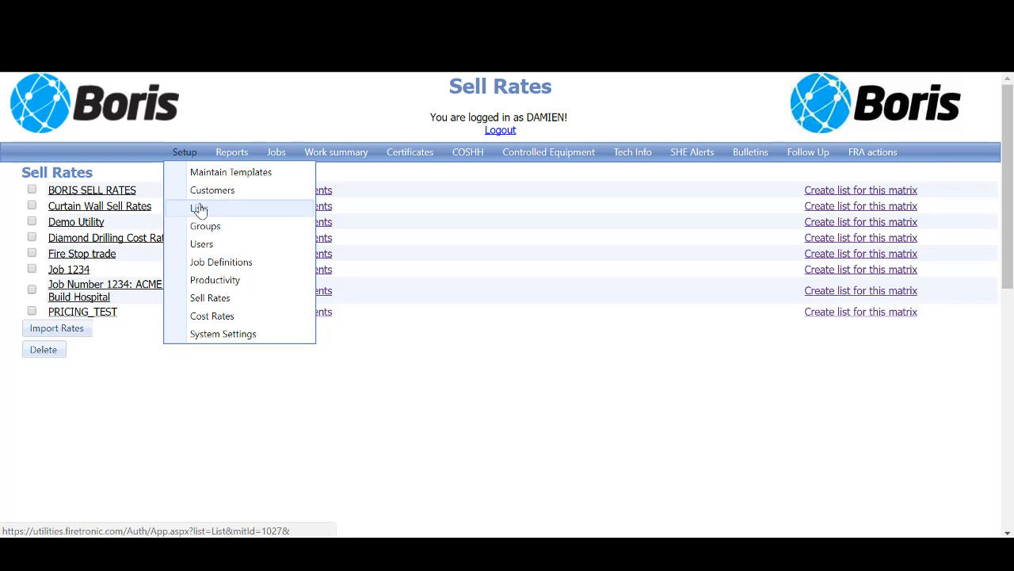
left_click(212, 317)
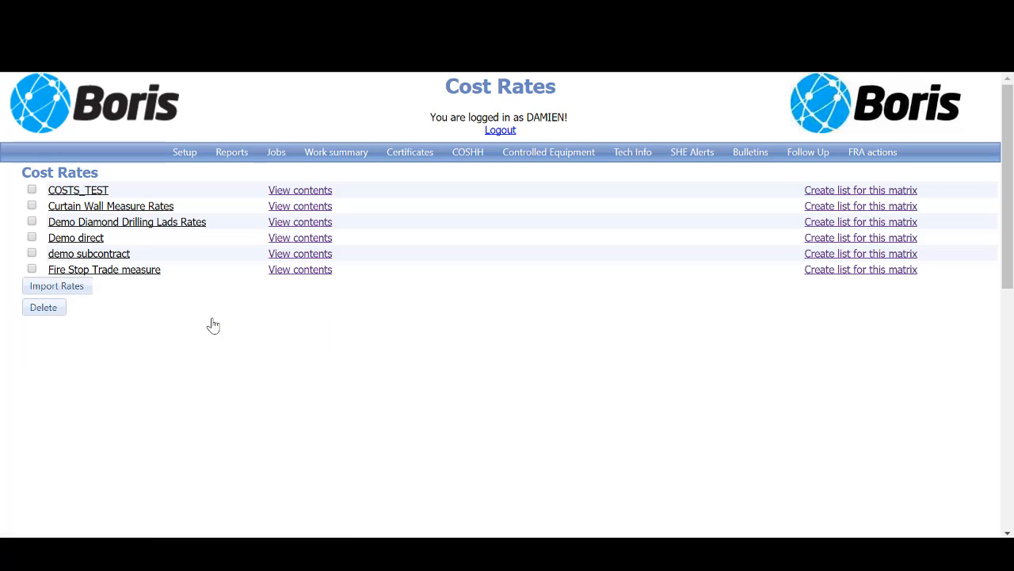
left_click(79, 290)
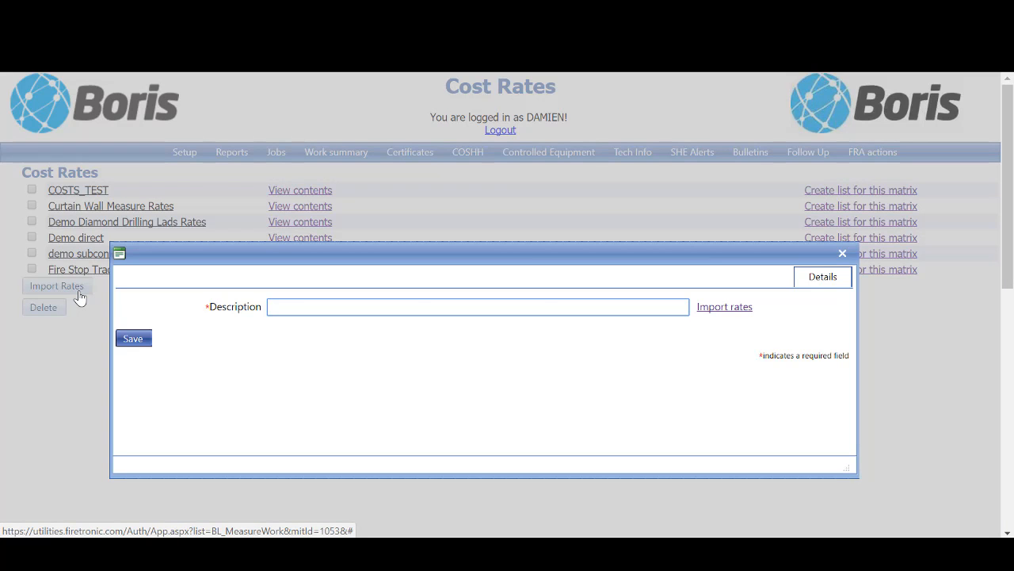
type("Job Number 1234: ACME Construction, New Build Hospital")
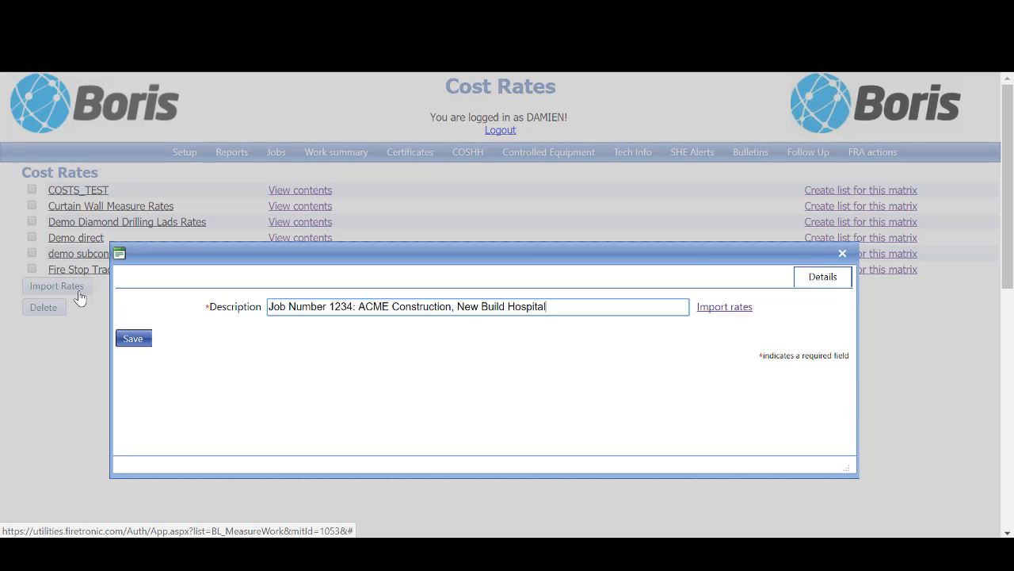
Step: Upload the TRAINING - Labour MATRIX file to the cost rates import and save it
left_click(726, 310)
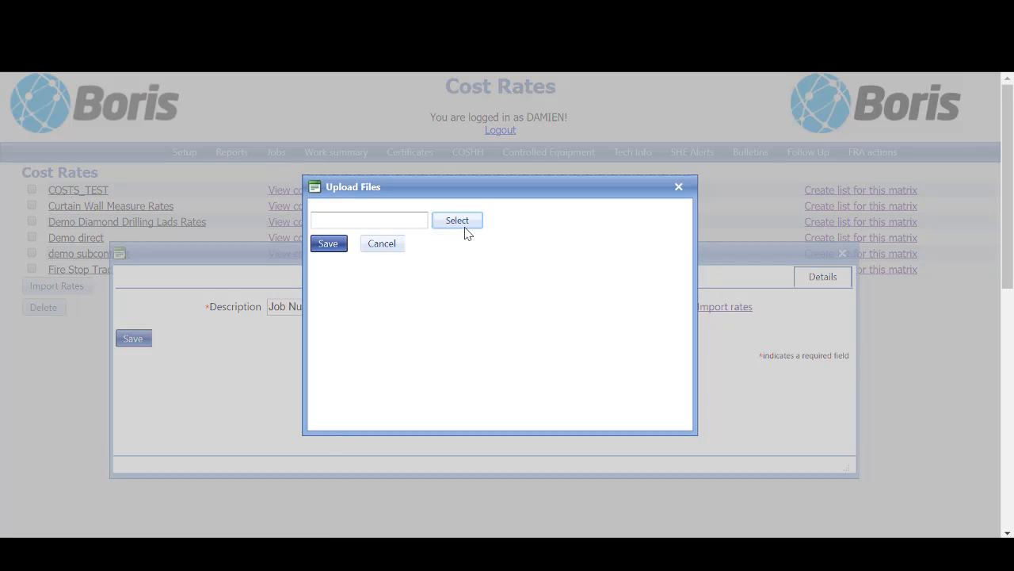
left_click(466, 230)
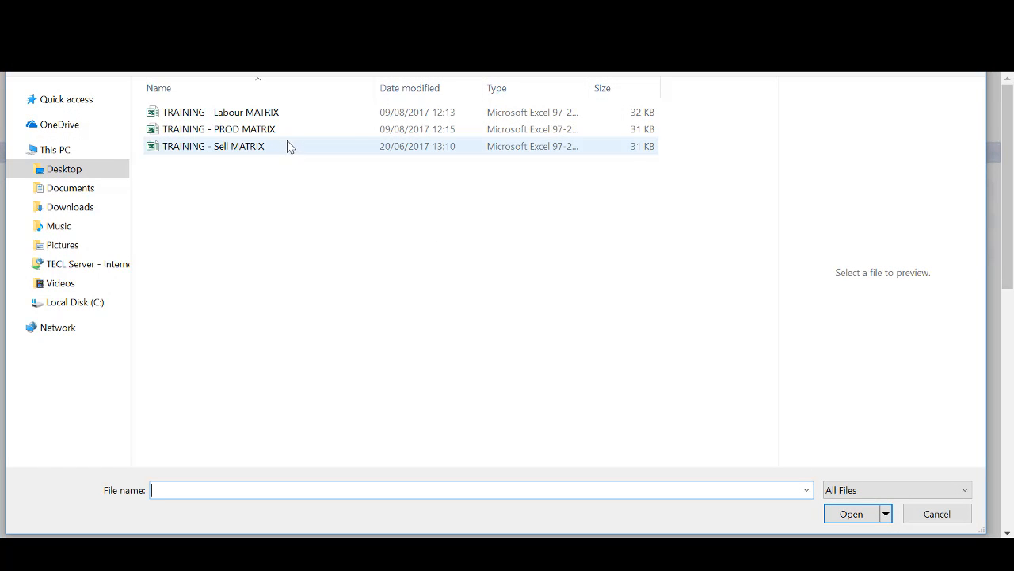
double_click(271, 112)
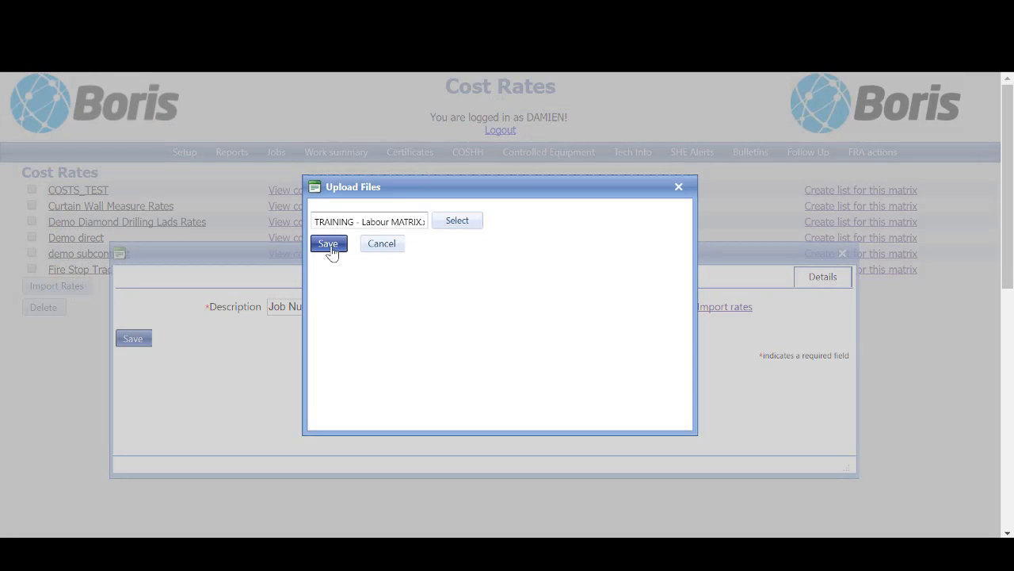
left_click(330, 246)
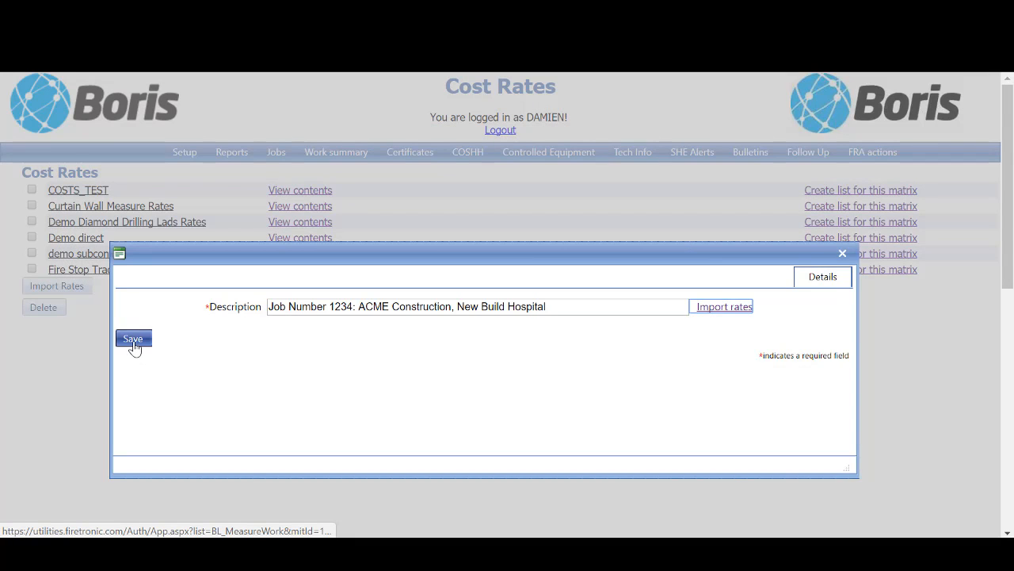
left_click(134, 343)
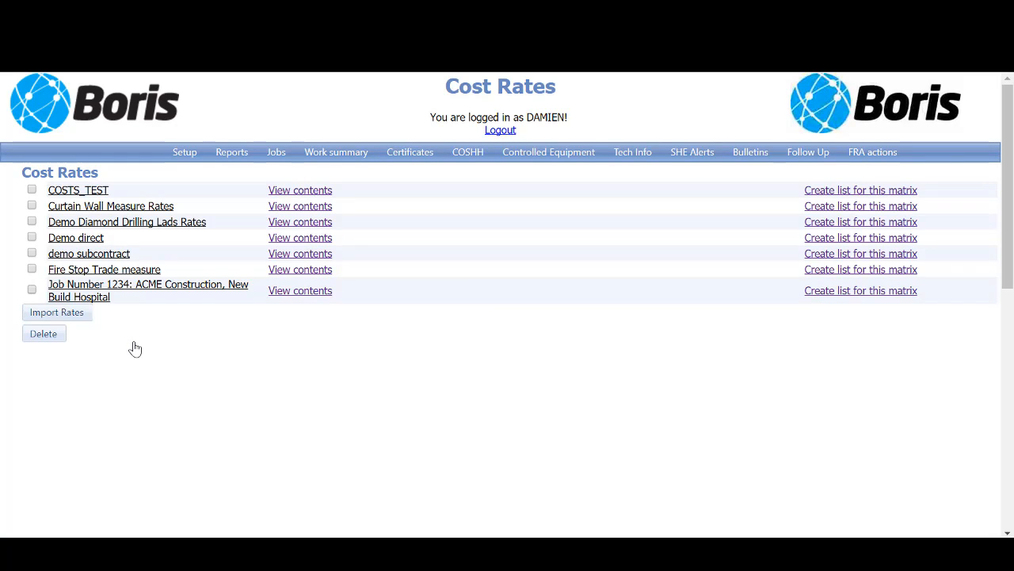
Step: Switch to File Explorer, view the CTM-XX-99-59-1007_Iss3A01 drawing PDF in the job's Drawings folder, and close it
key("alt+Tab")
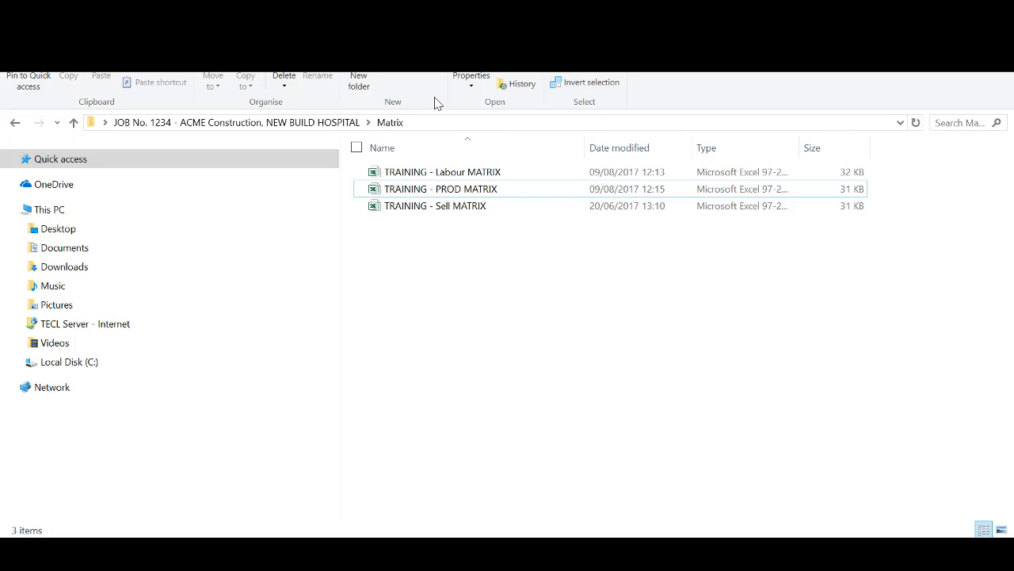
left_click(328, 122)
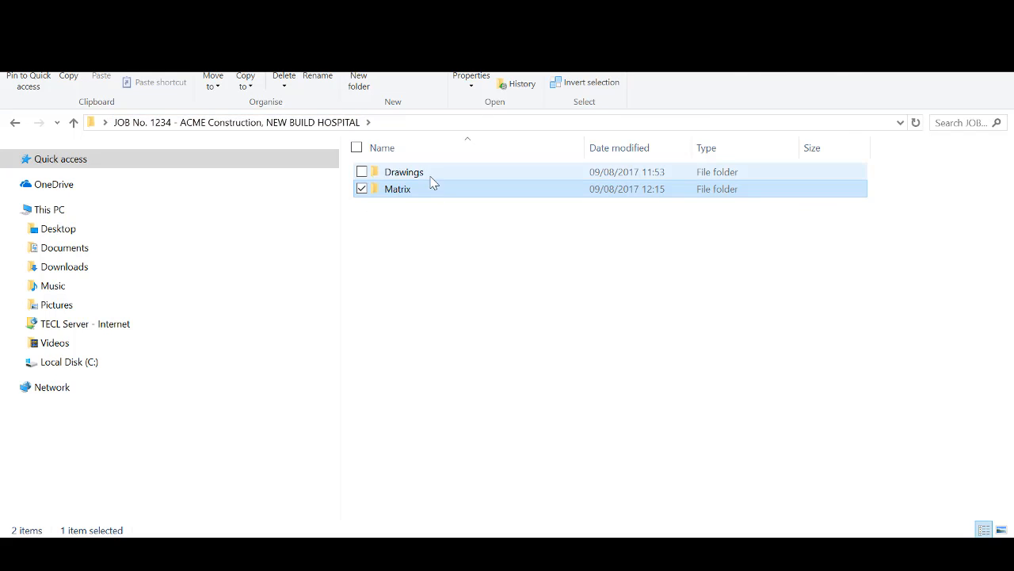
double_click(431, 178)
left_click(431, 177)
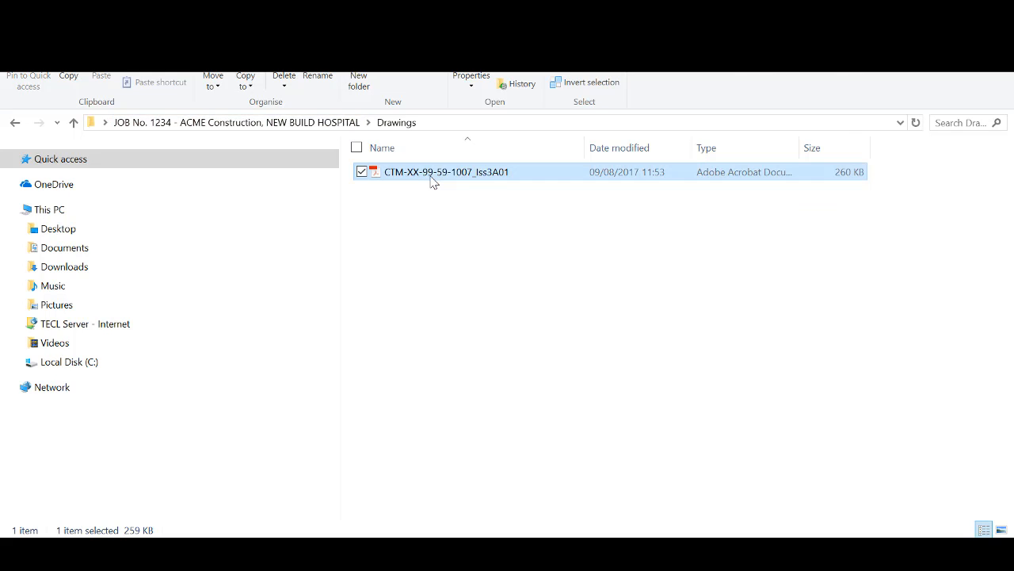
double_click(432, 181)
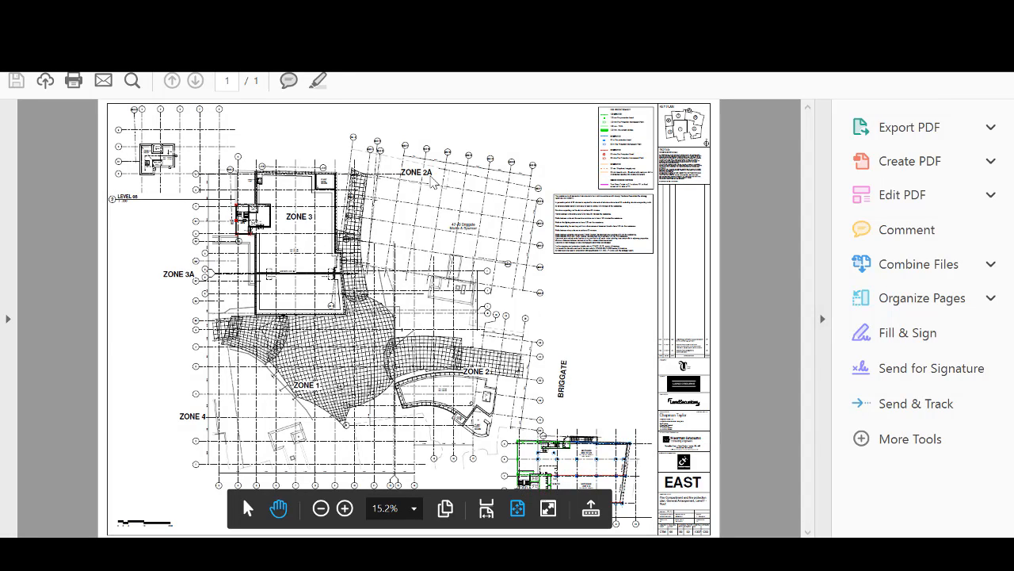
left_click_drag(593, 72, 510, 142)
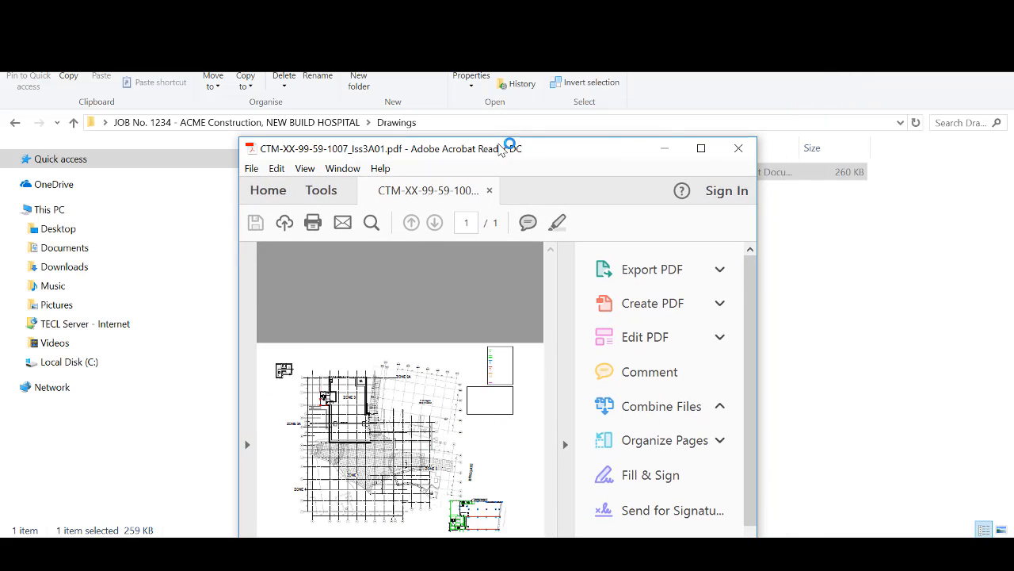
left_click(739, 150)
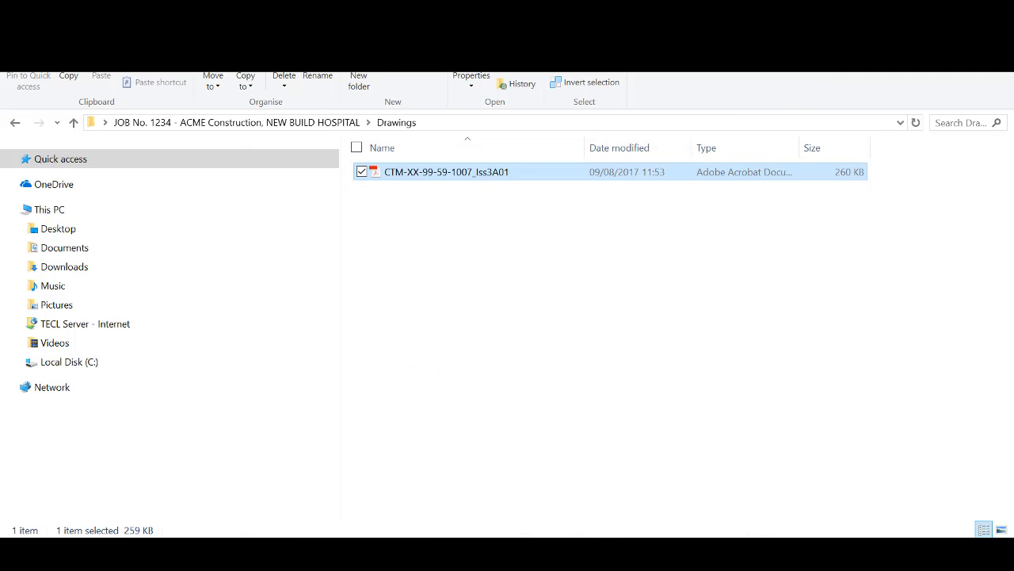
Step: Switch to Chrome and open the docupub.com document converter in a new page
mouse_move(648, 552)
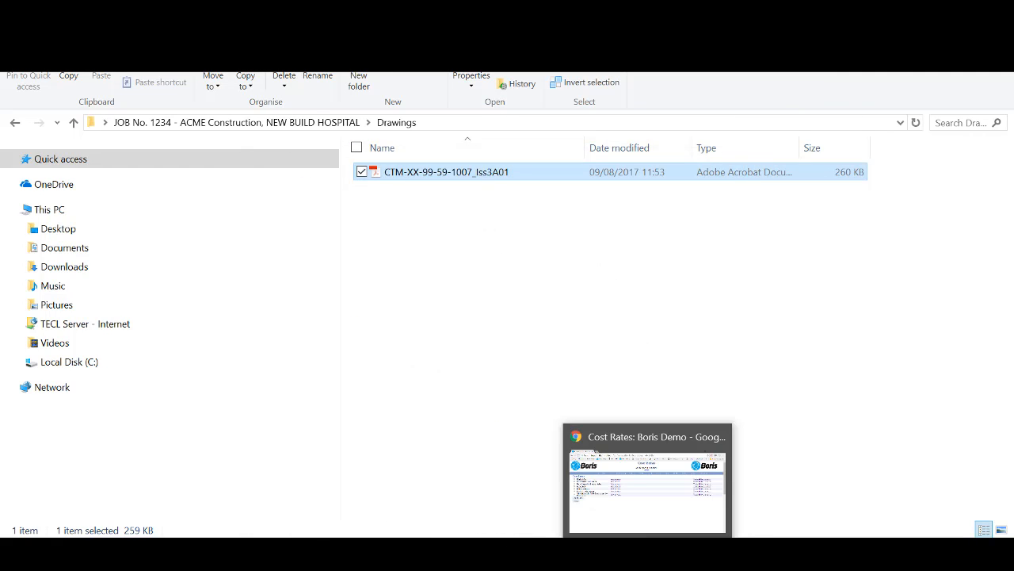
left_click(622, 440)
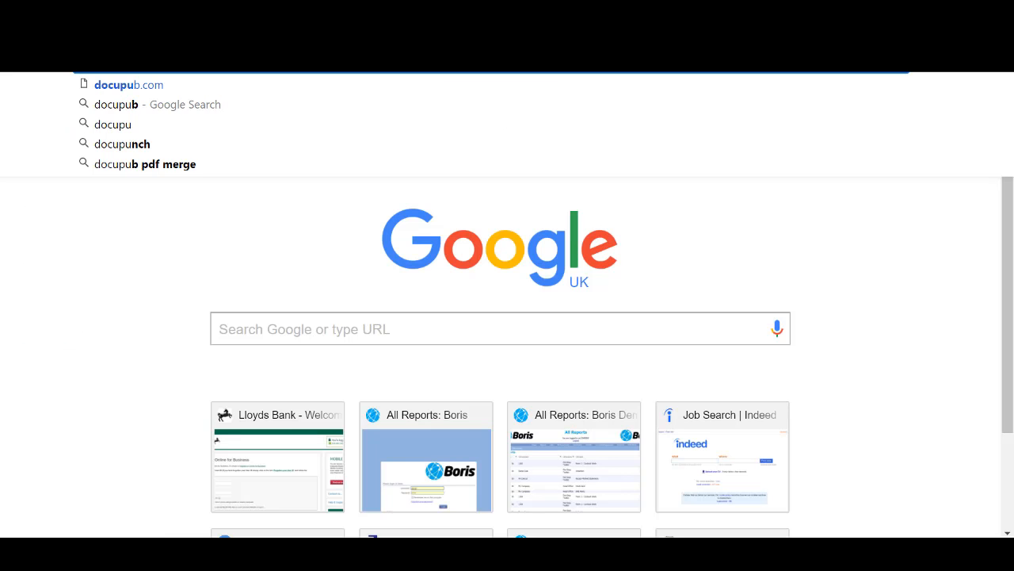
type("b")
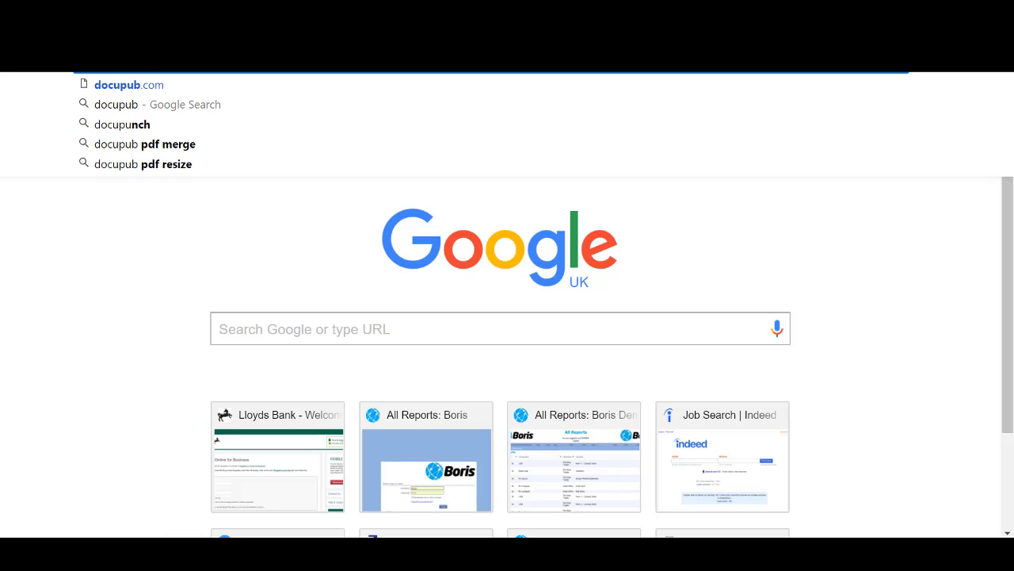
key("Return")
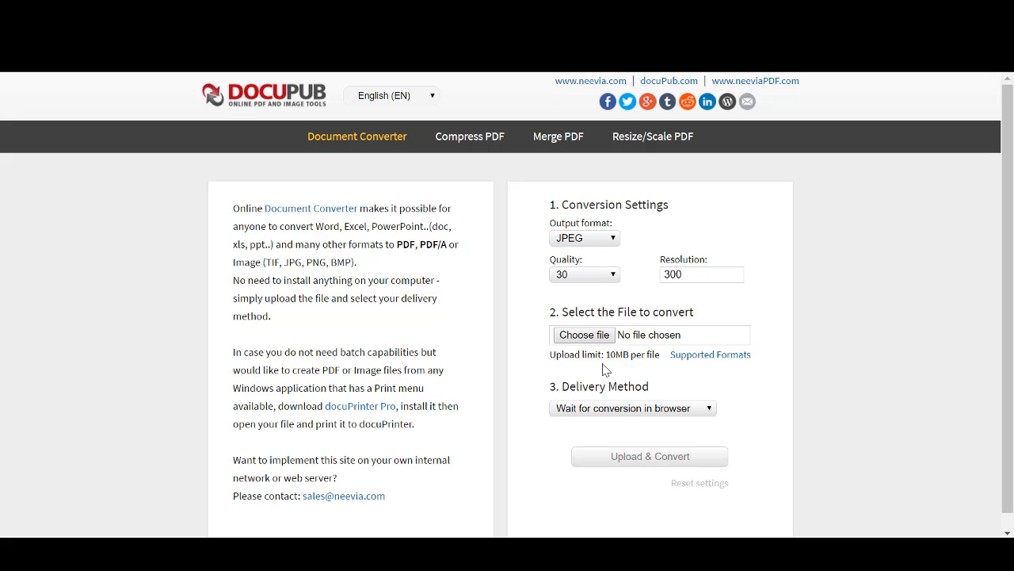
Step: Upload the CTM-XX-99-59-1007_Iss3A01 PDF from the job's Drawings folder and convert it to JPEG
left_click(600, 343)
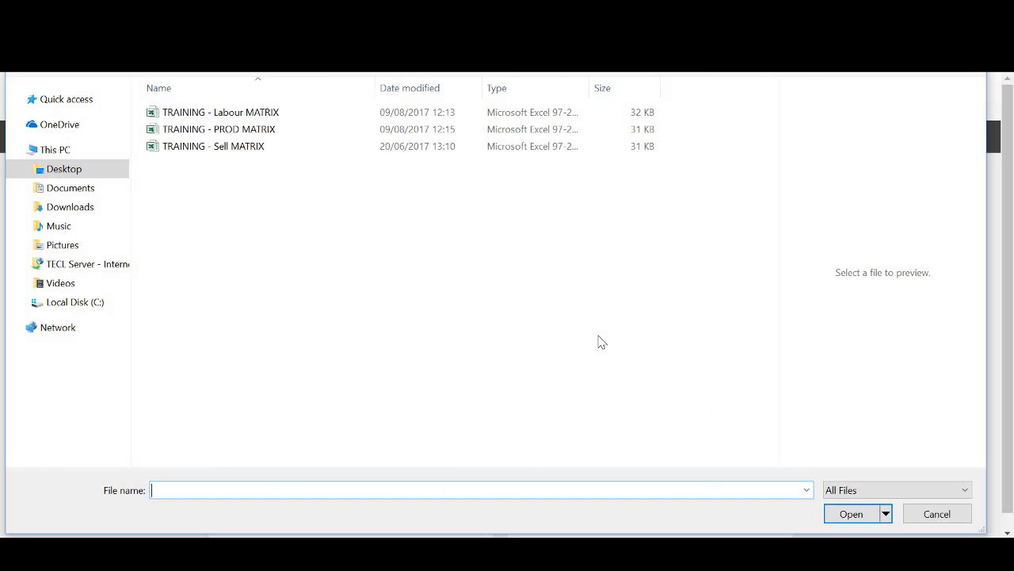
key("alt+Up")
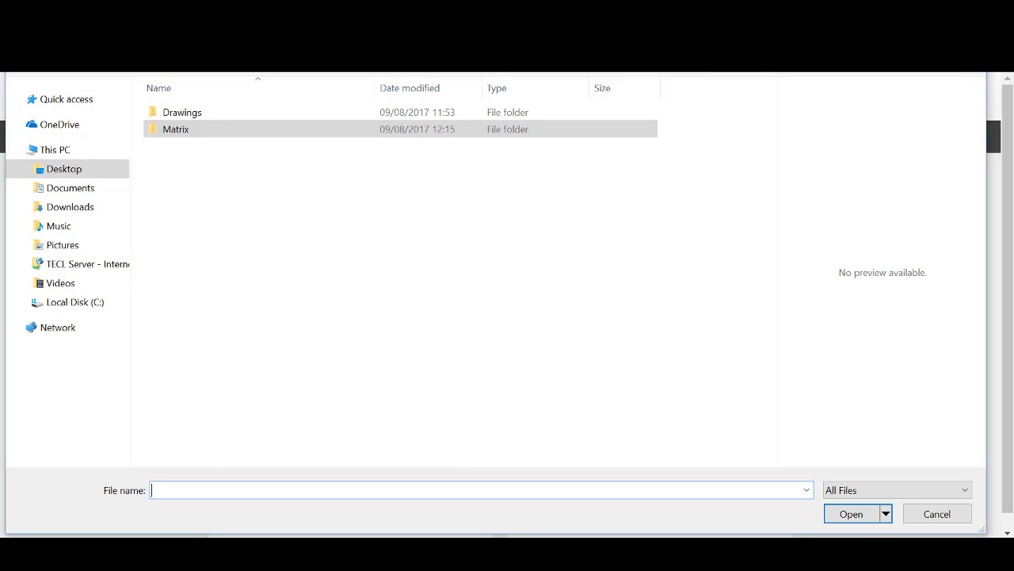
double_click(217, 119)
left_click(219, 121)
double_click(218, 121)
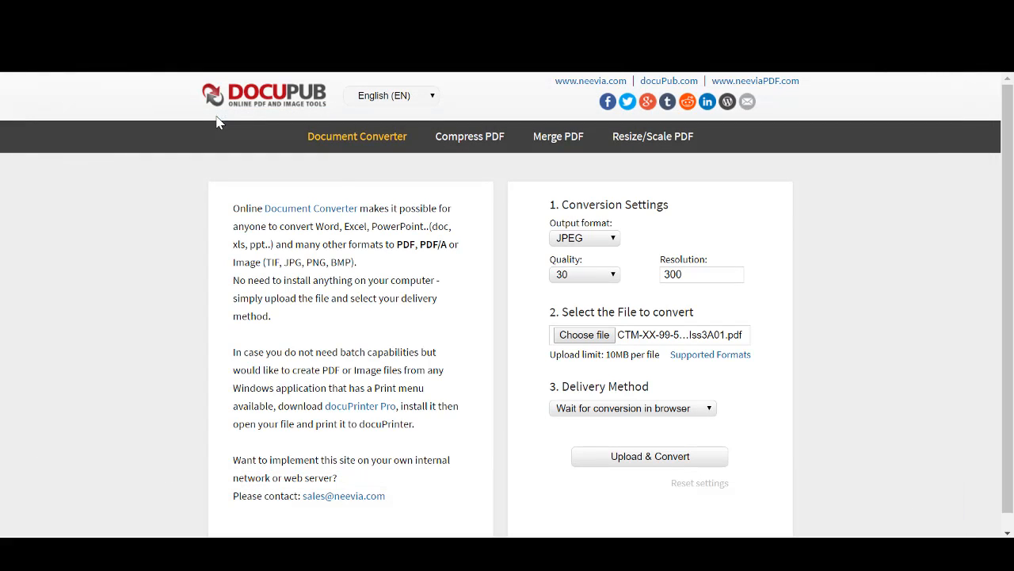
left_click(657, 460)
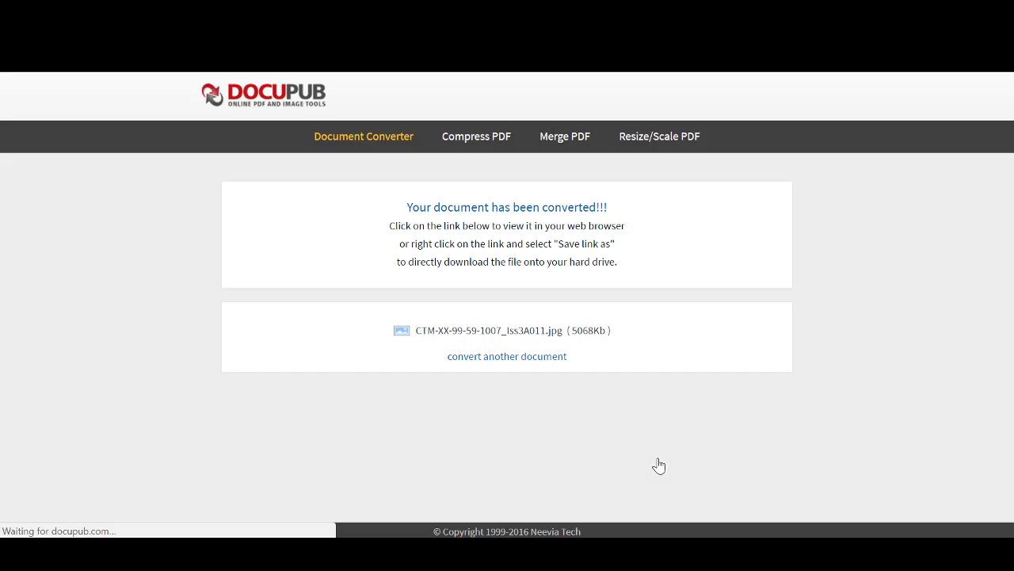
Step: Open the converted drawing image and save it as CTM-XX-99-59-1007_Iss3A011 in the ACME Construction job's Drawings folder
left_click(493, 331)
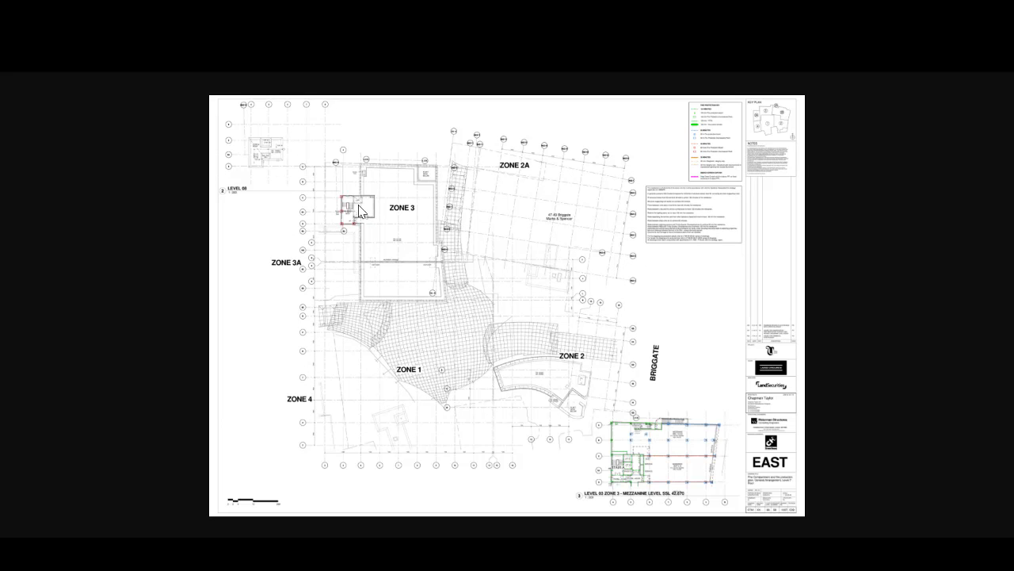
right_click(430, 152)
left_click(526, 190)
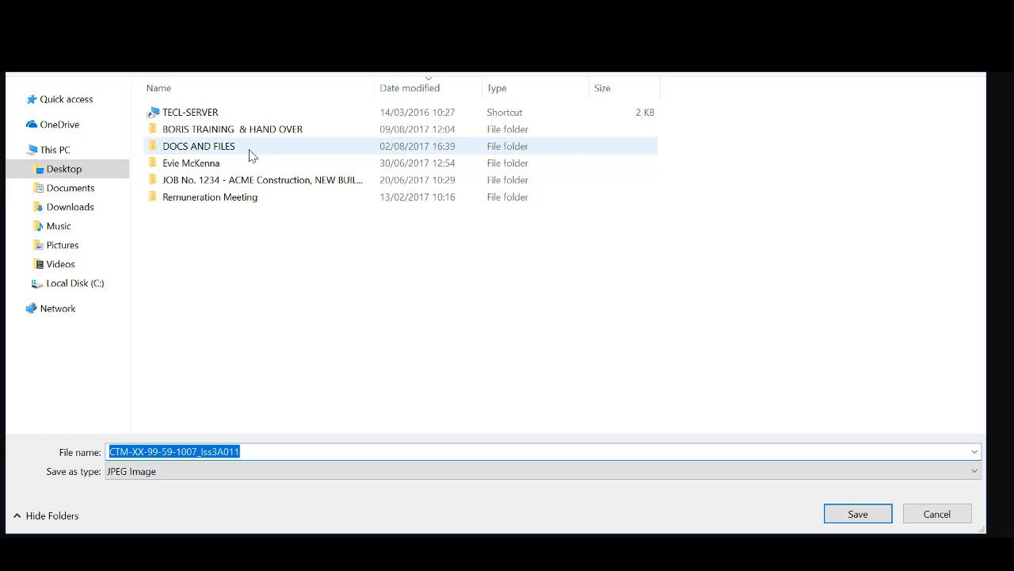
double_click(220, 180)
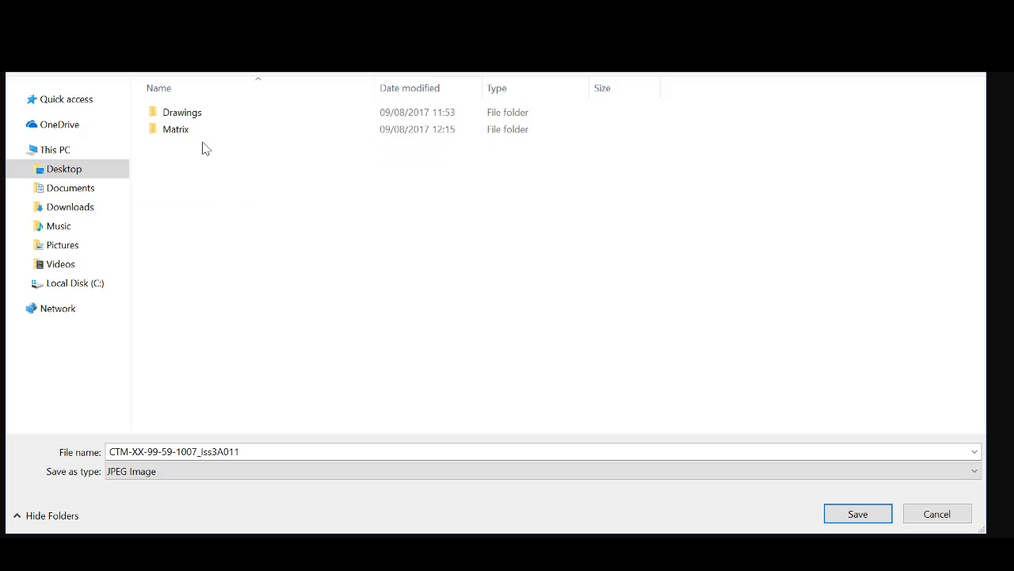
double_click(197, 116)
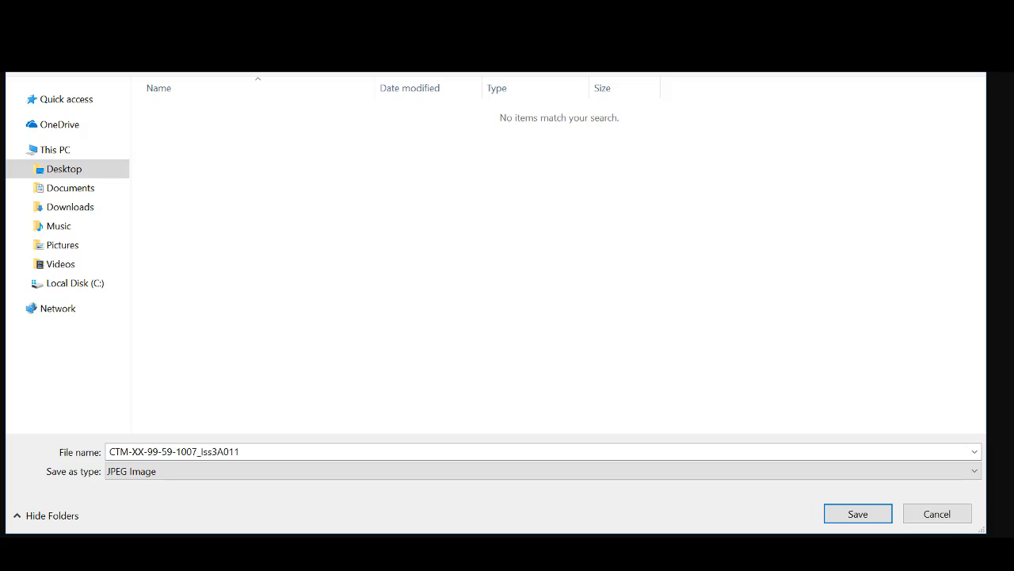
left_click(872, 515)
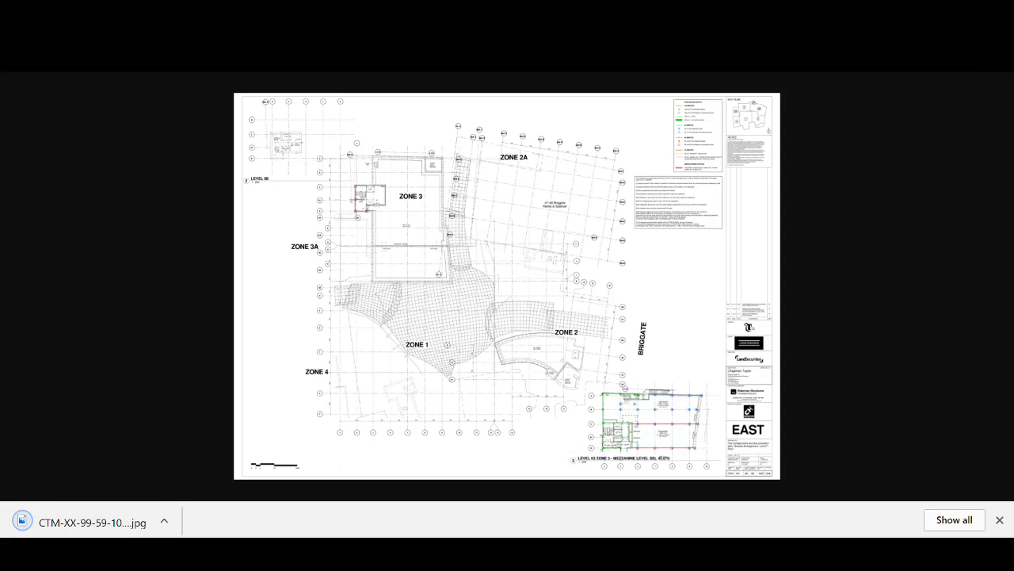
Step: Switch to the Boris page and start a new list described as "DRAWINGS - Job Number 1234: ACME Construction, New Build Hospital"
key("ctrl+Tab")
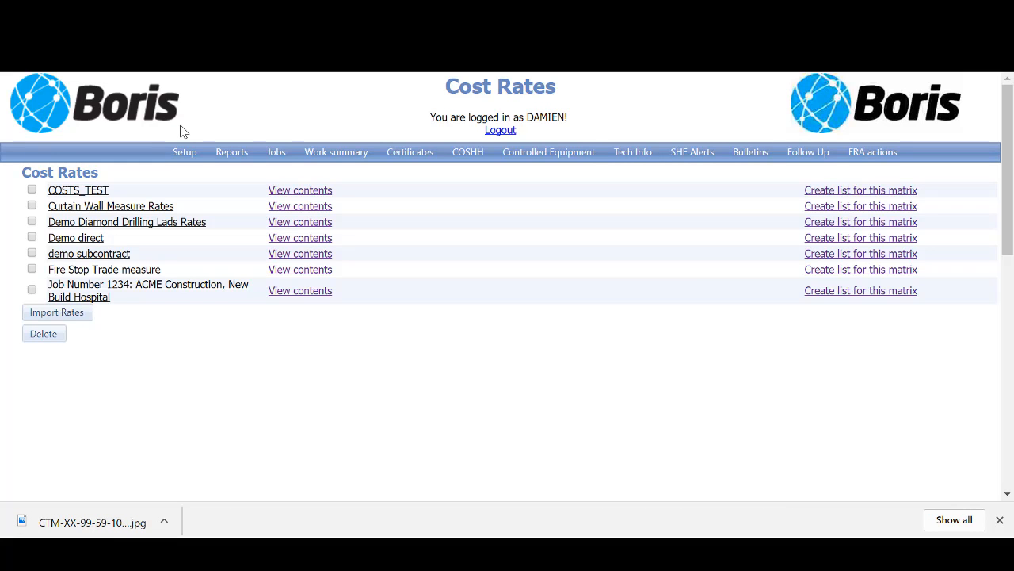
mouse_move(185, 152)
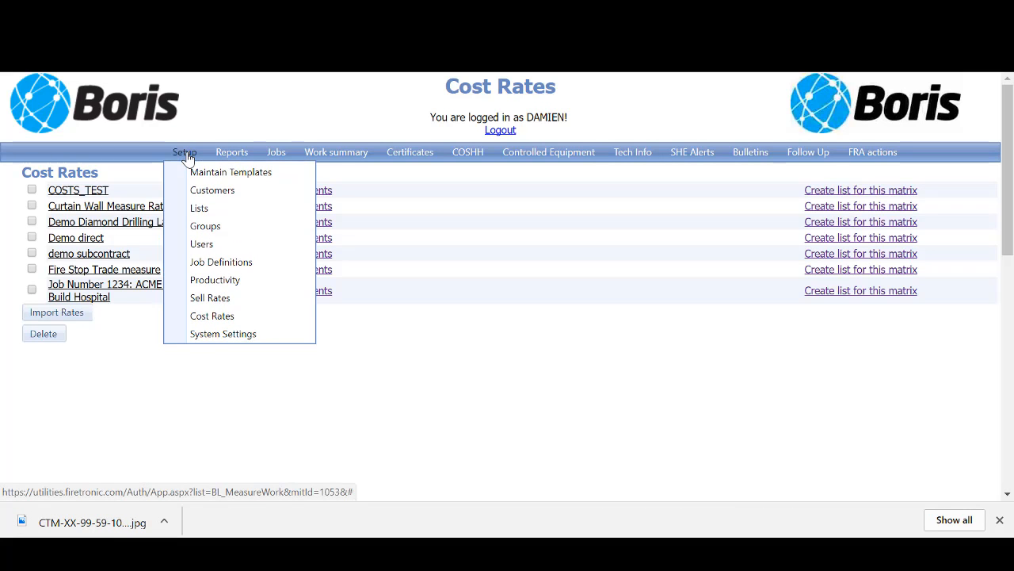
left_click(199, 210)
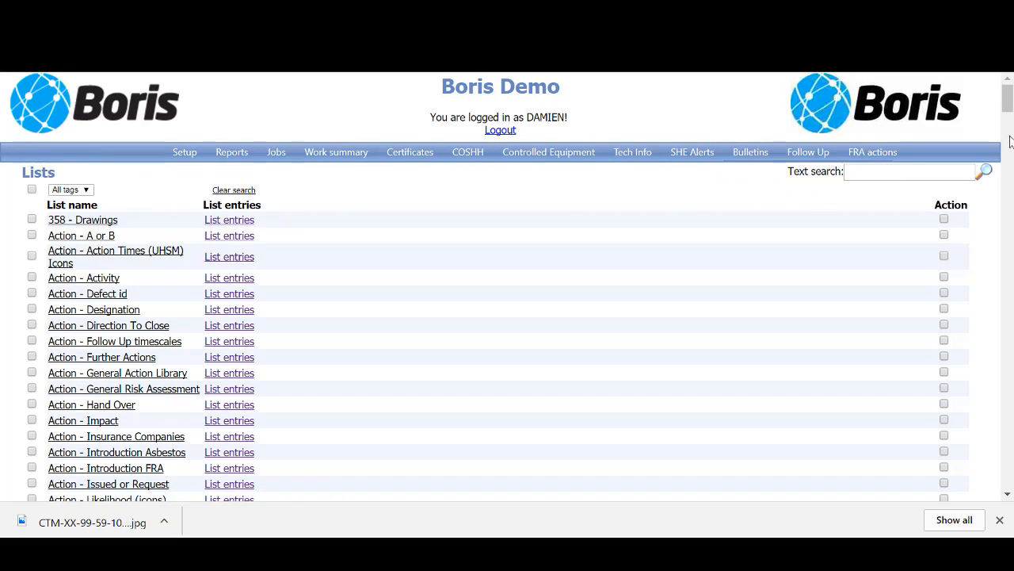
left_click_drag(1007, 99, 1009, 476)
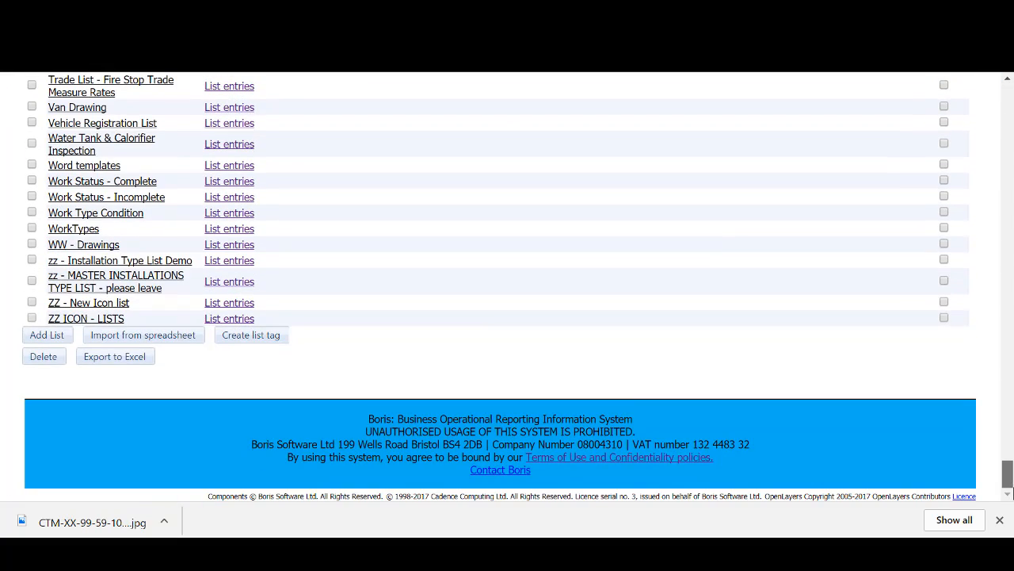
left_click(54, 335)
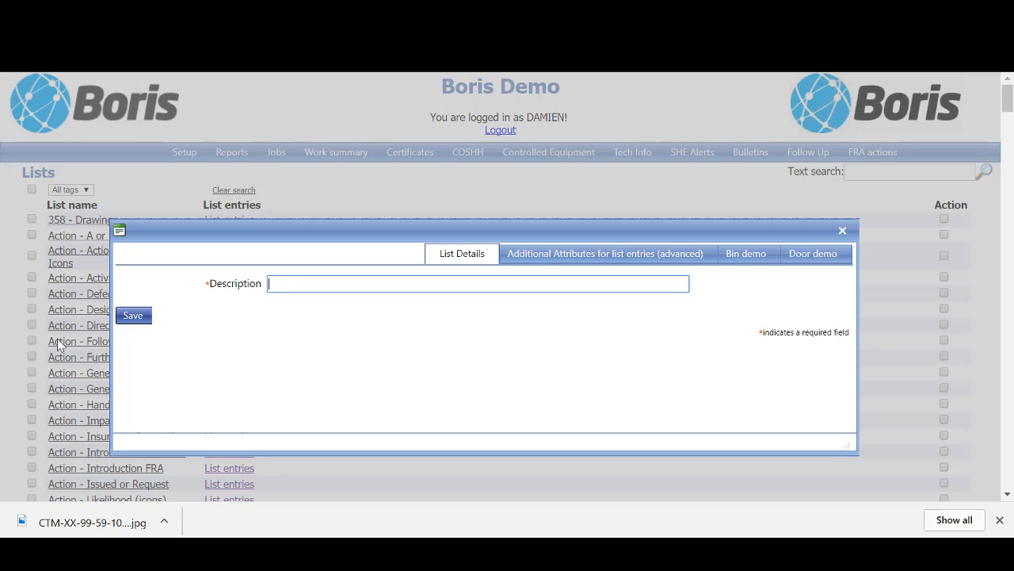
type("Job Number 1234: ACME Construction, New Build Hospital")
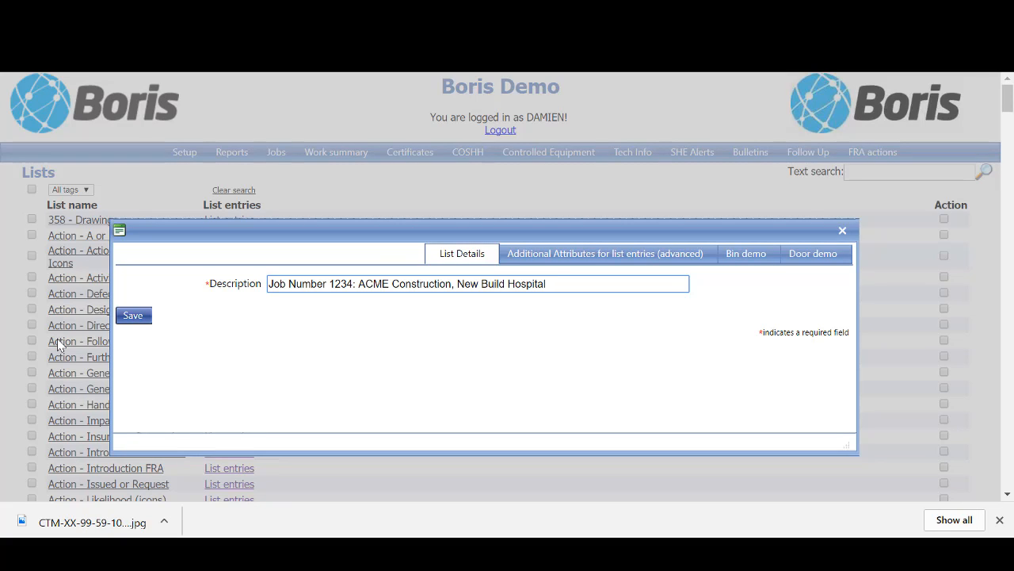
left_click(270, 283)
type("DRA")
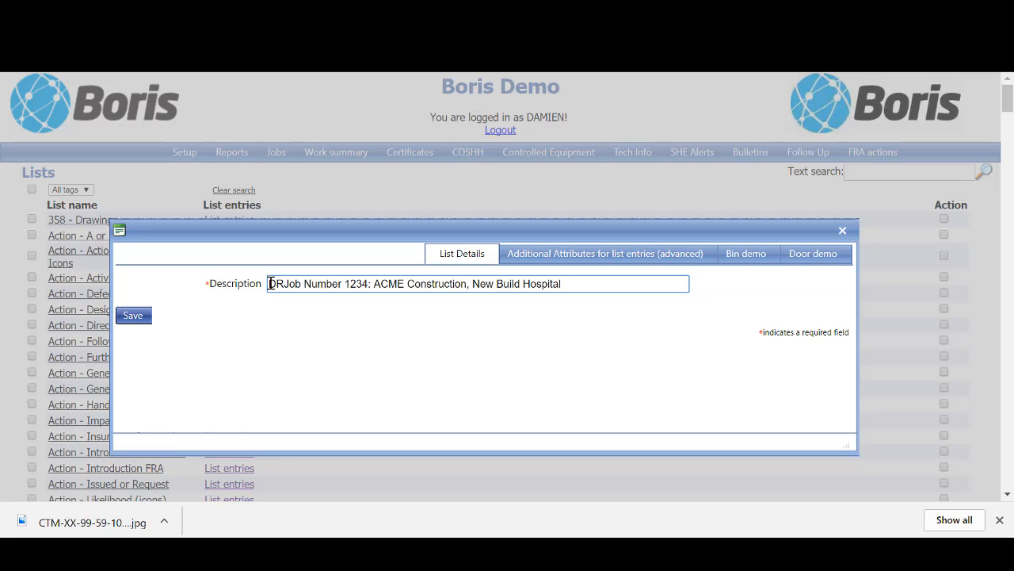
type("WING ")
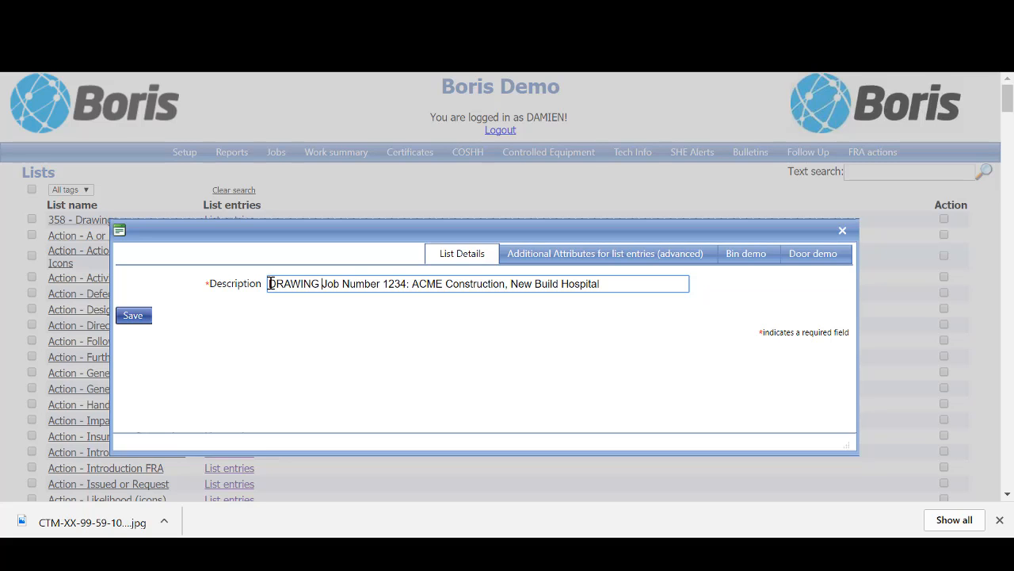
type("- ")
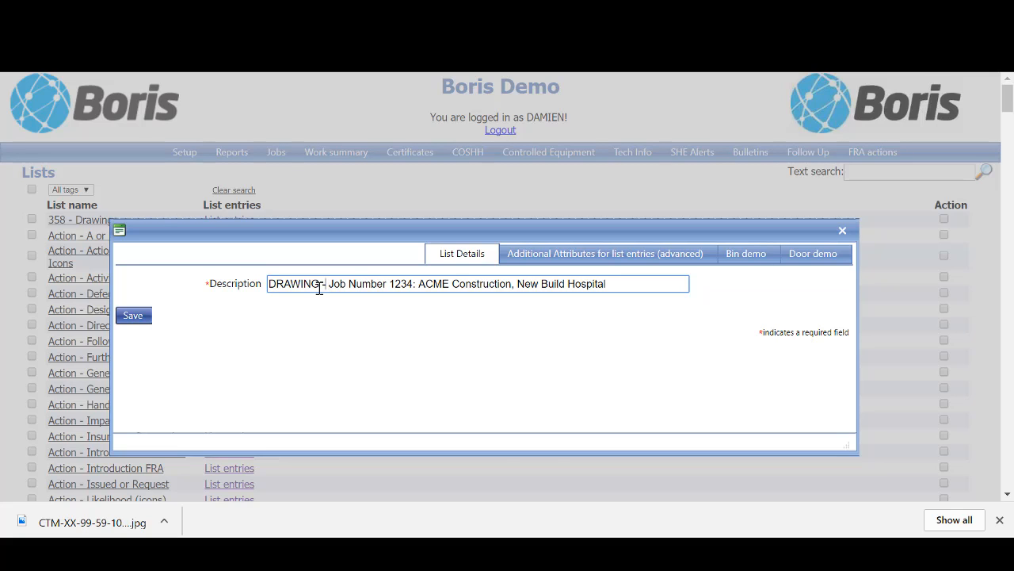
type("S")
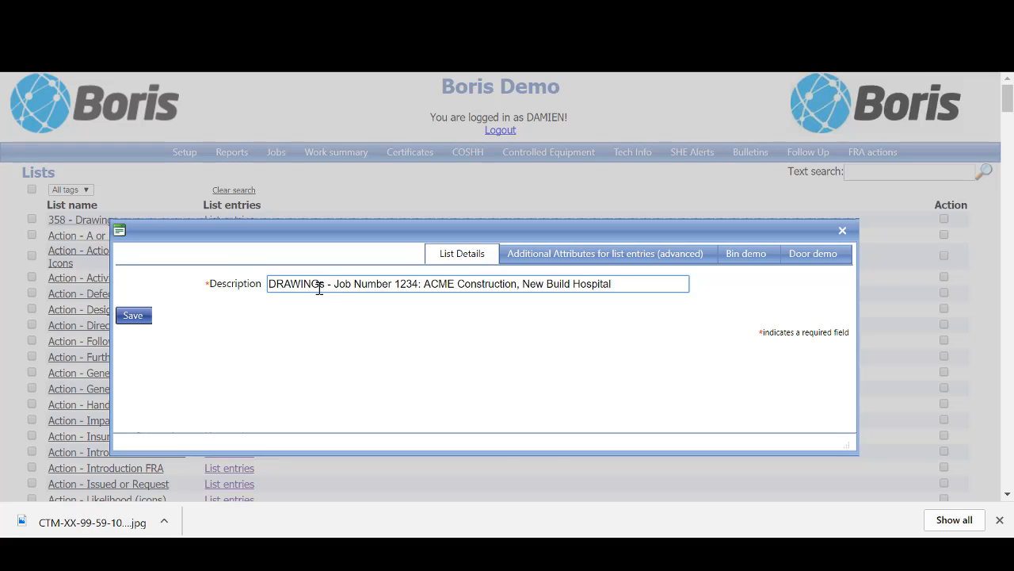
key("BackSpace")
type("S")
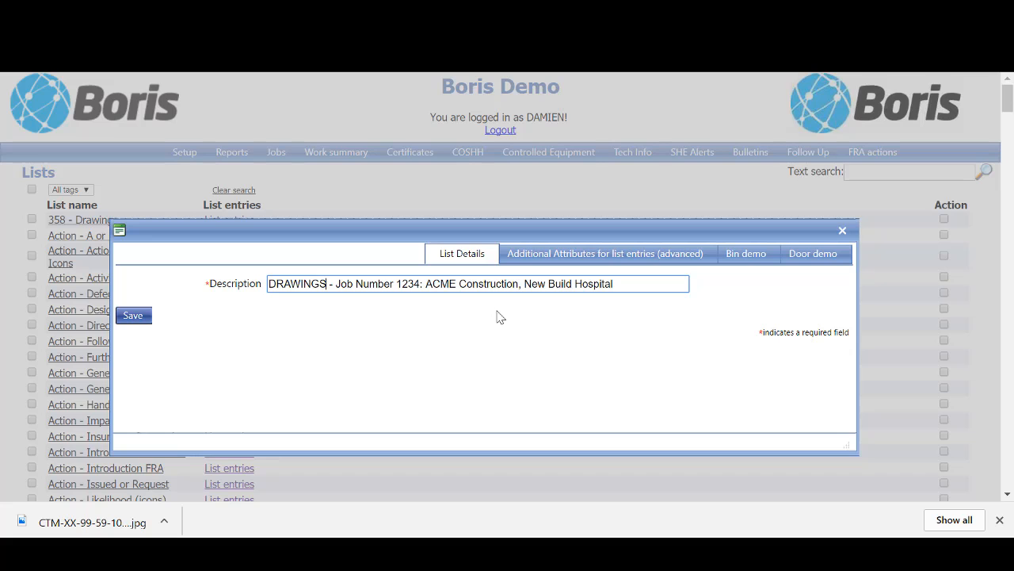
Step: Enable the Associated image or document attribute for the new drawings list's entries and save the list
left_click(558, 257)
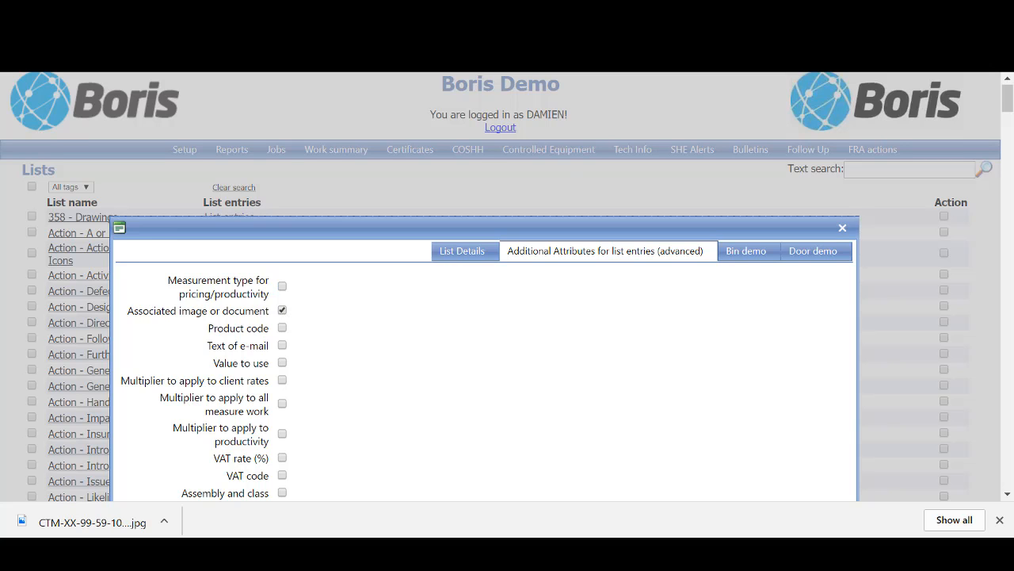
left_click_drag(1005, 111, 1009, 162)
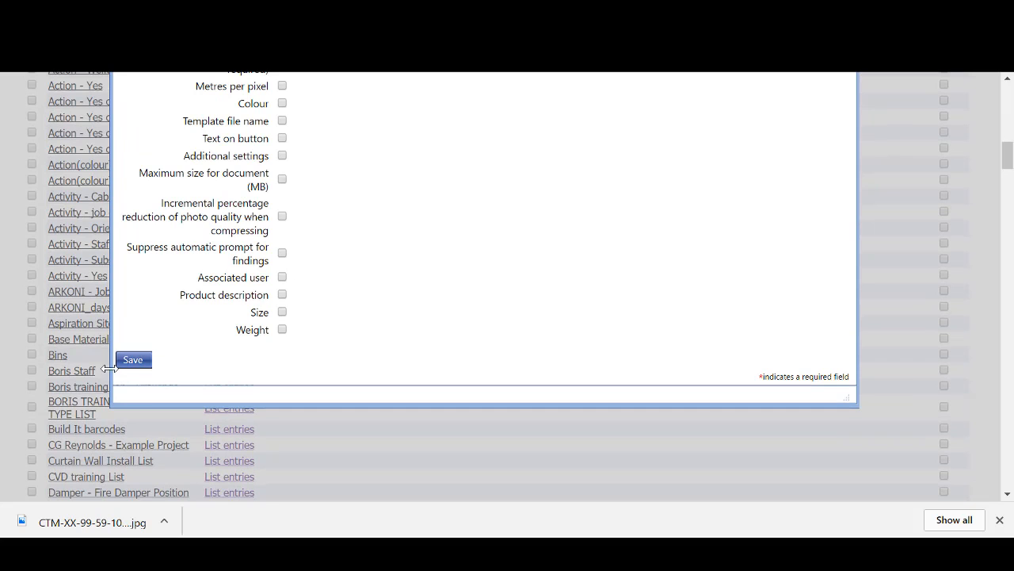
left_click(141, 365)
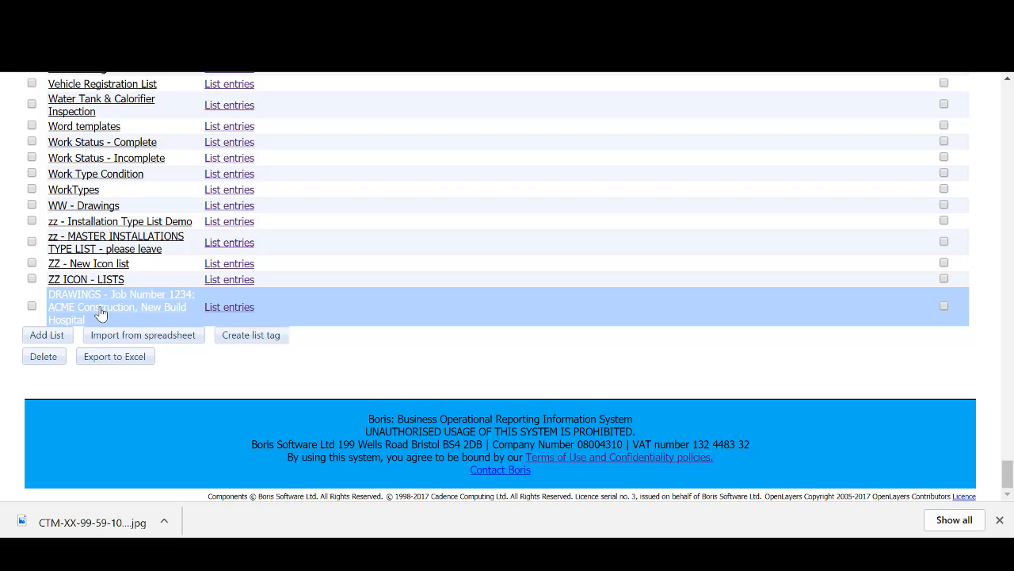
Step: Open the entries of the new ACME Construction drawings list and add an item with the text "Ground Floor"
left_click(229, 307)
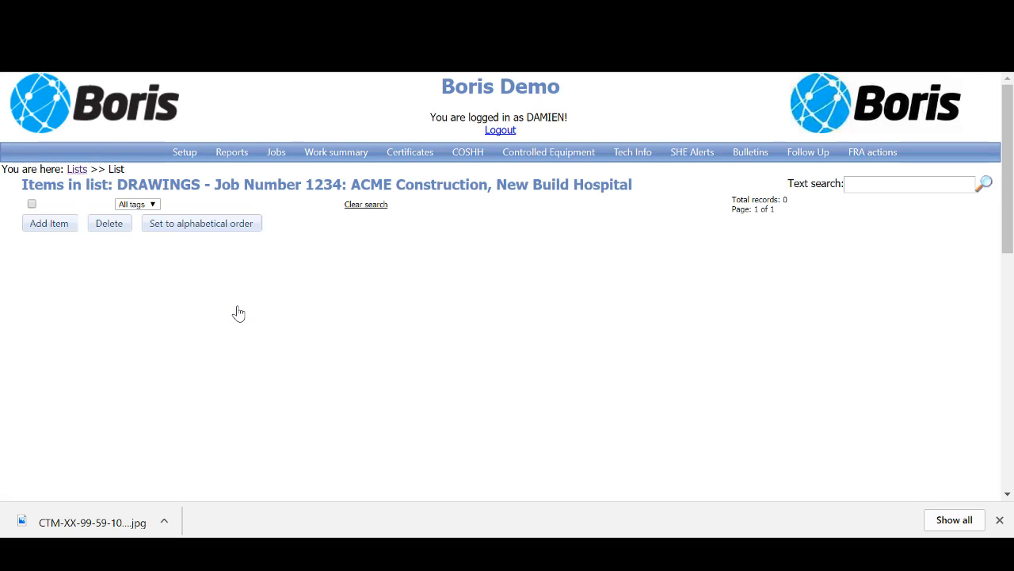
left_click(59, 228)
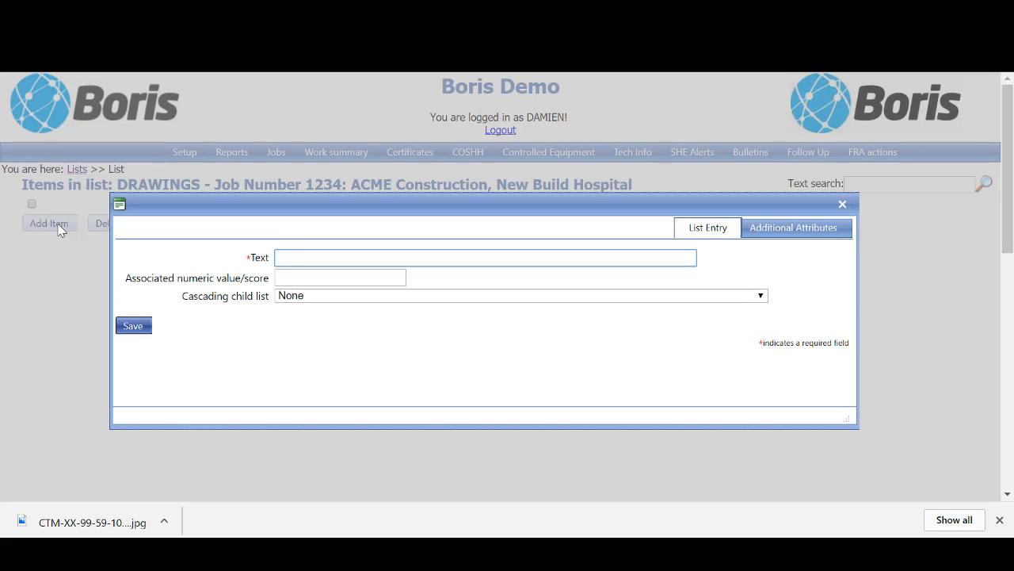
type("Ground Floor")
Step: Attach CTM-XX-99-59-1007_Iss3A011.jpg as the Ground Floor item's associated image and save the item
left_click(761, 234)
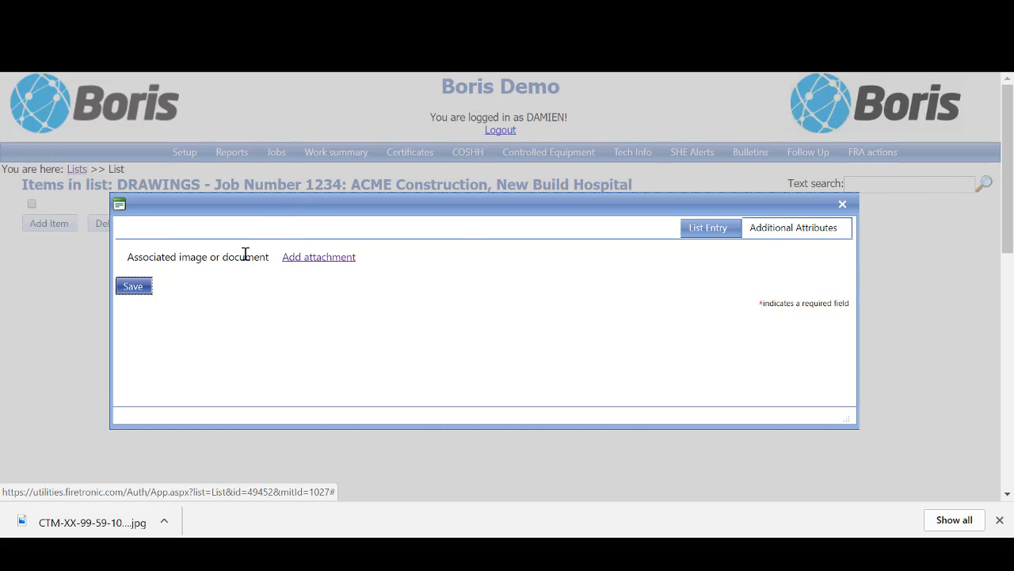
left_click(317, 257)
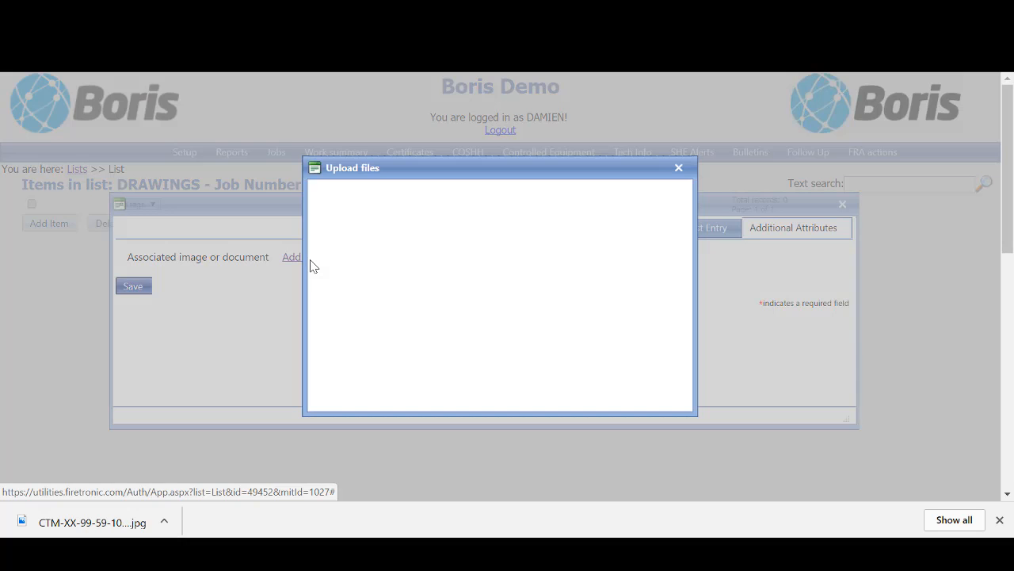
left_click(465, 203)
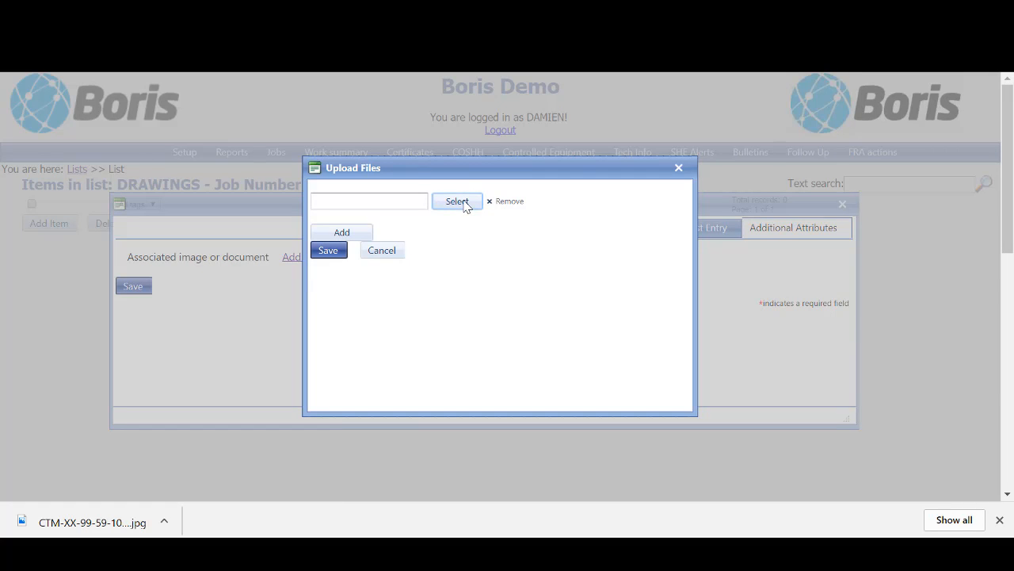
double_click(279, 143)
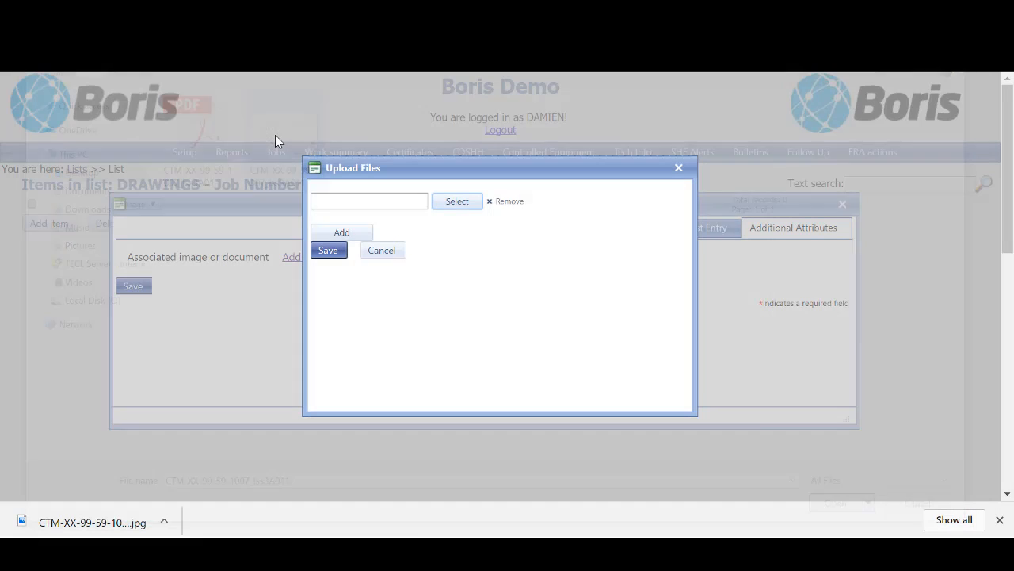
left_click(328, 251)
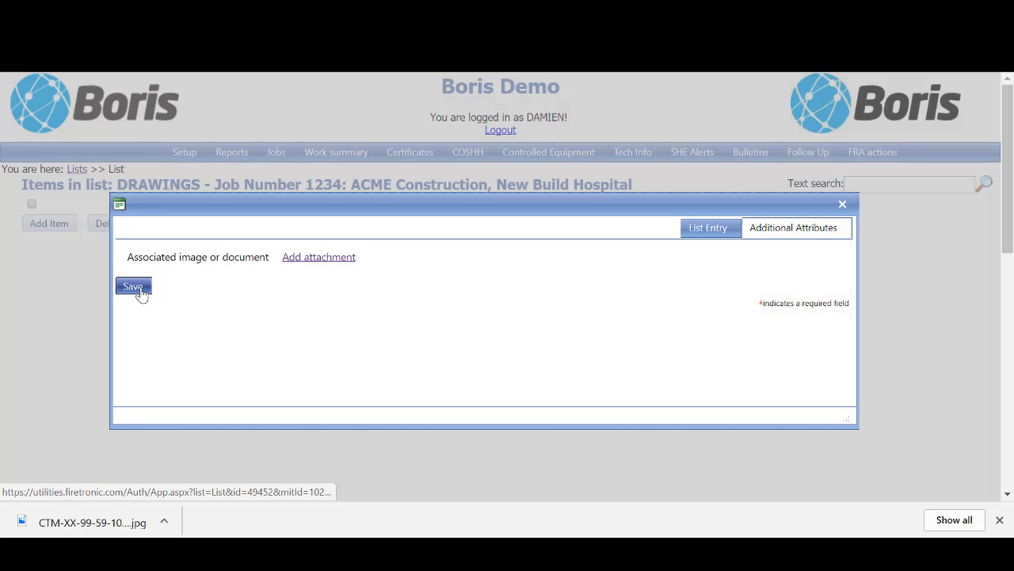
left_click(135, 287)
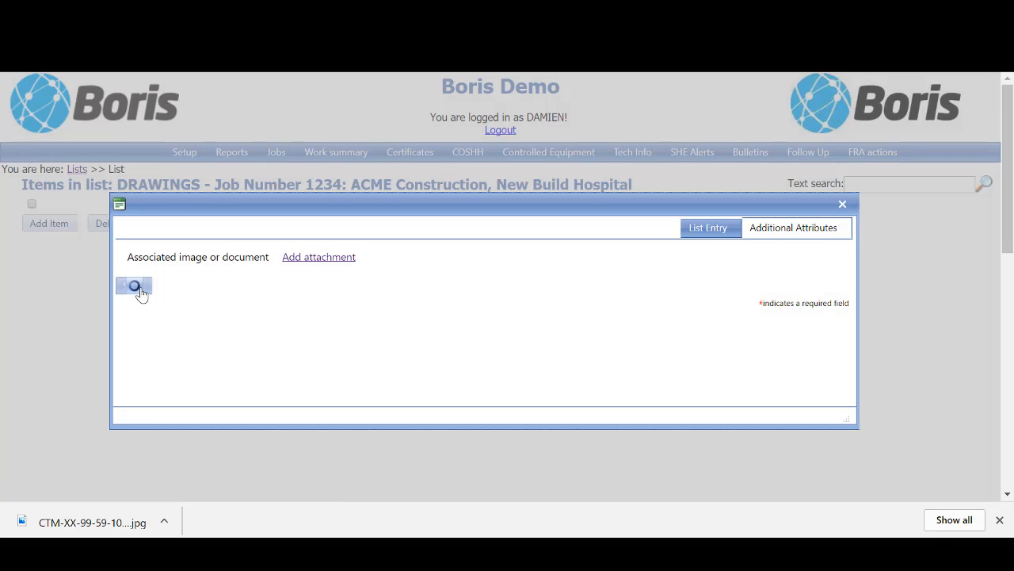
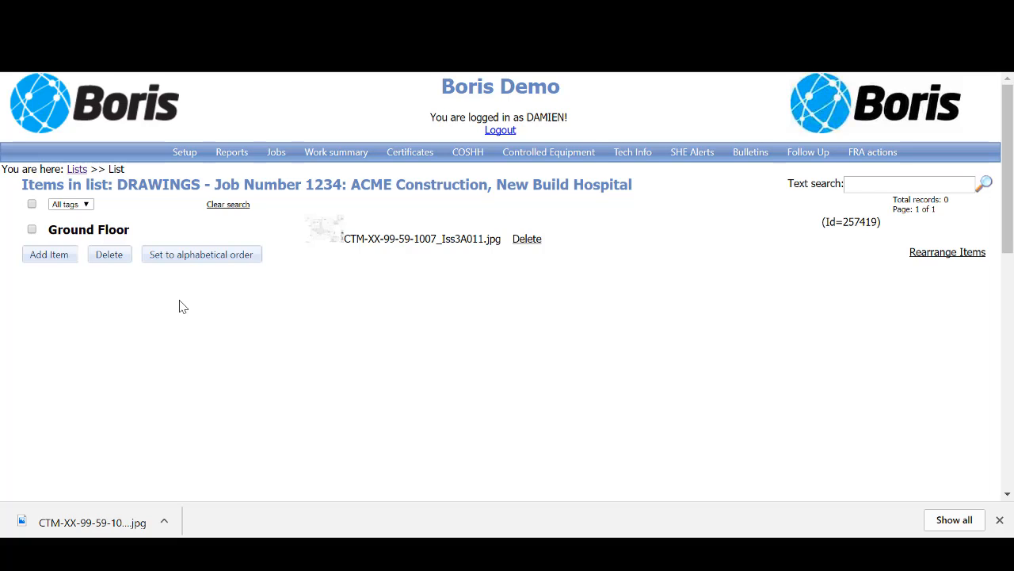
Step: Start a new customer record in the full customer list and name it "ACME Construction Limited"
mouse_move(184, 155)
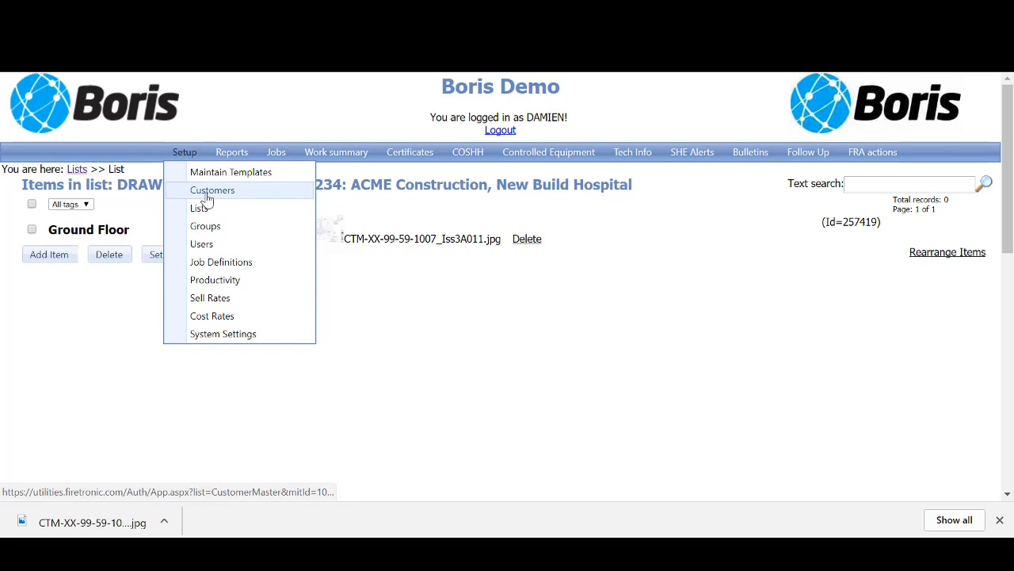
left_click(207, 197)
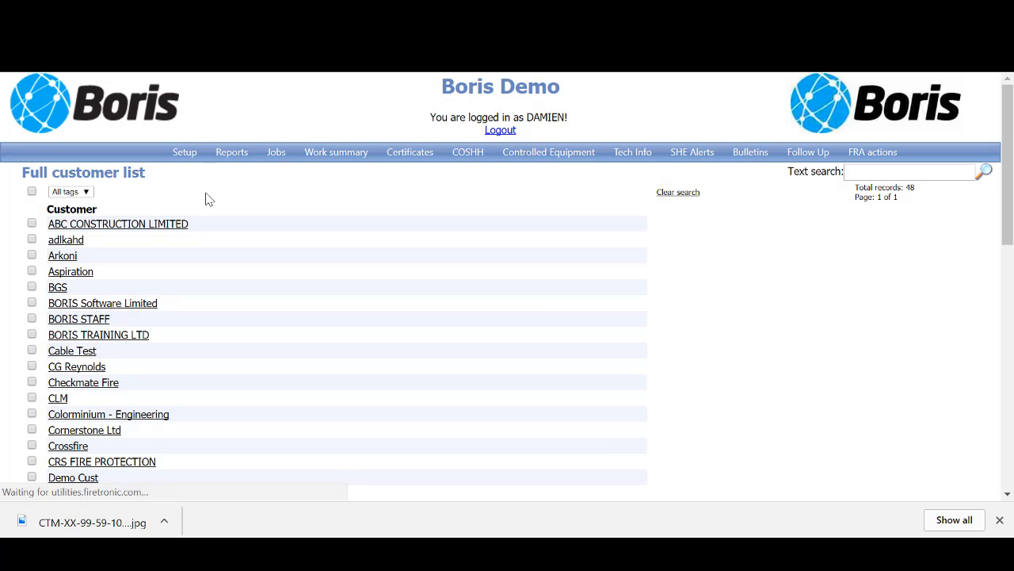
scroll(206, 198, "down", 10)
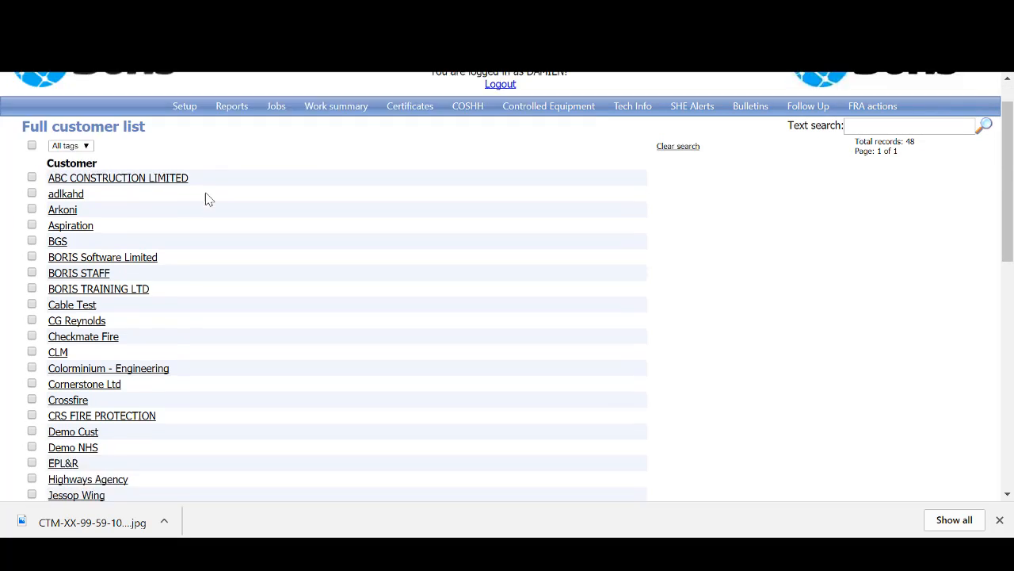
left_click(64, 338)
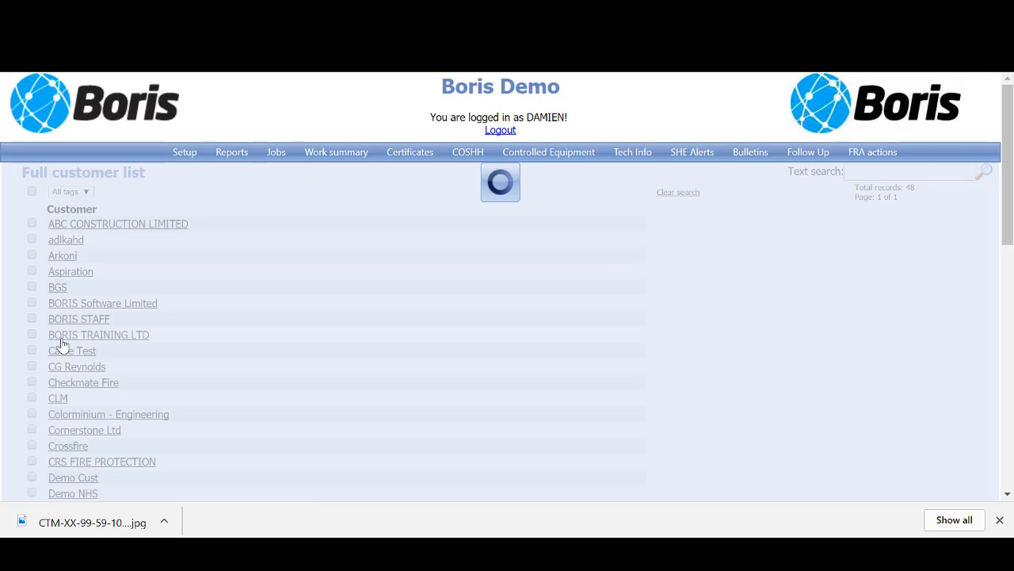
type("Job Number 1234: ACME Construction, New Build Hospital")
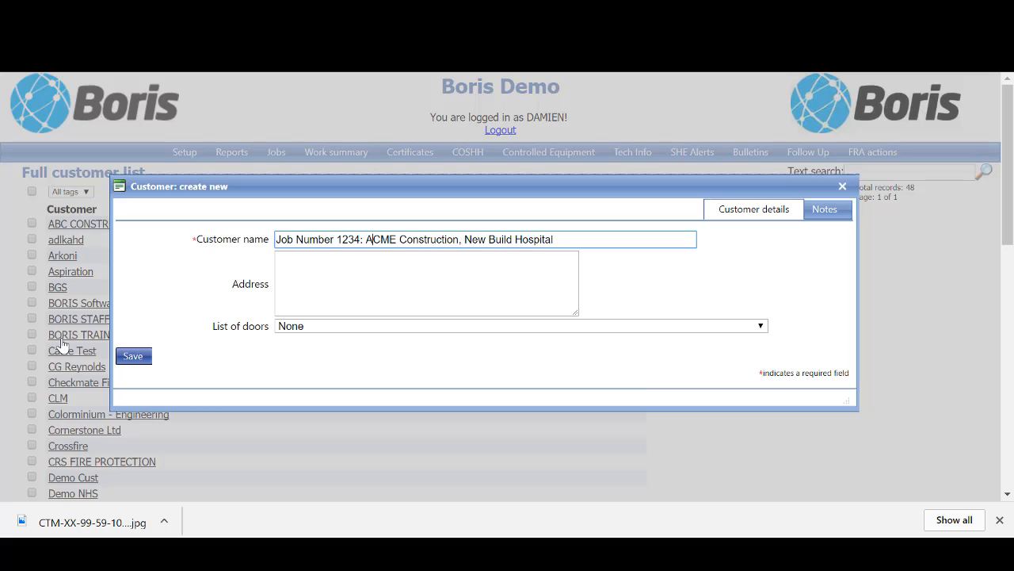
key("ctrl+shift+Left")
key("ctrl+shift+Left")
key("ctrl+shift+Left")
key("BackSpace")
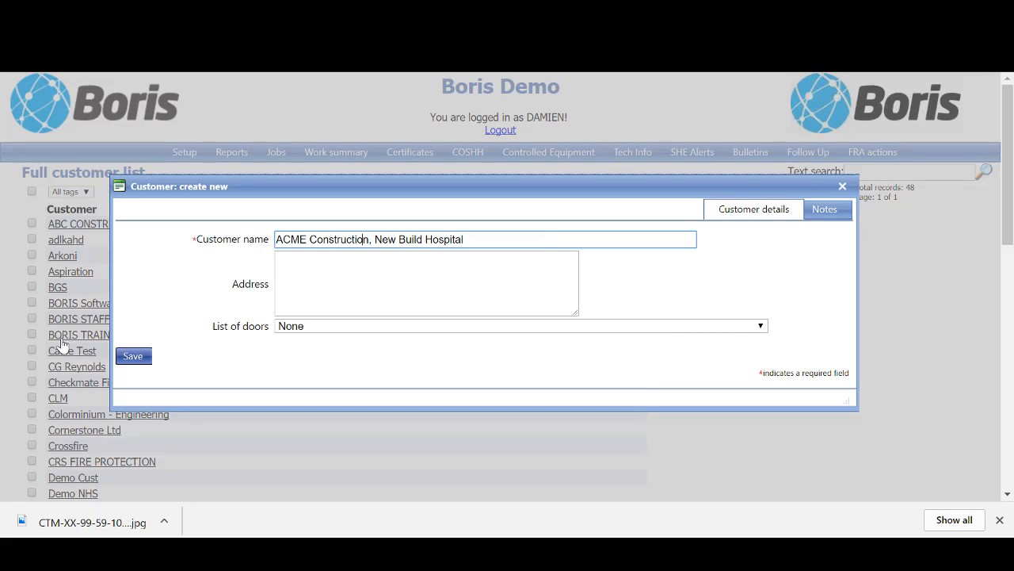
key("ctrl+shift+Right")
key("ctrl+shift+Right")
key("ctrl+shift+Right")
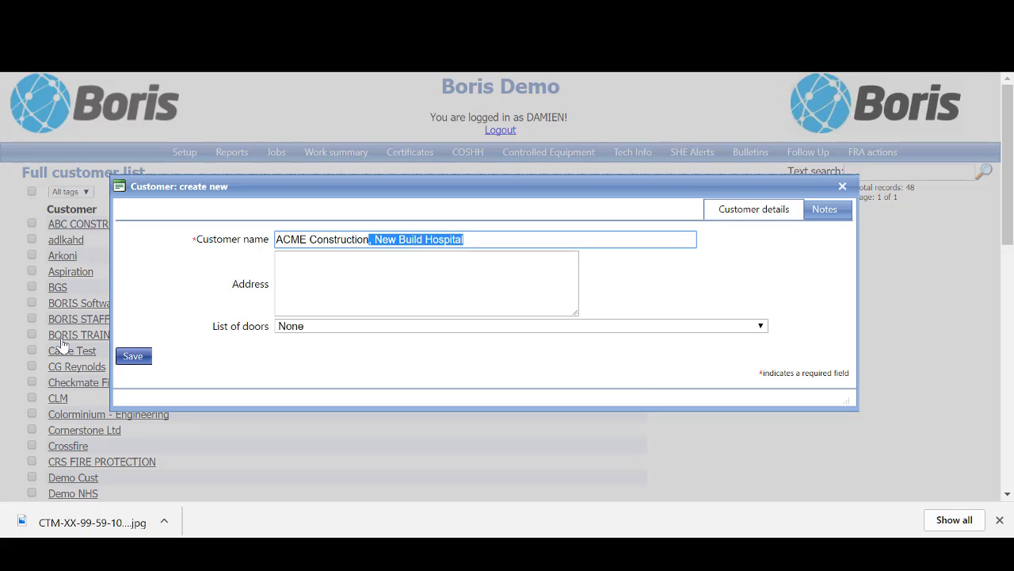
key("BackSpace")
type("Limi")
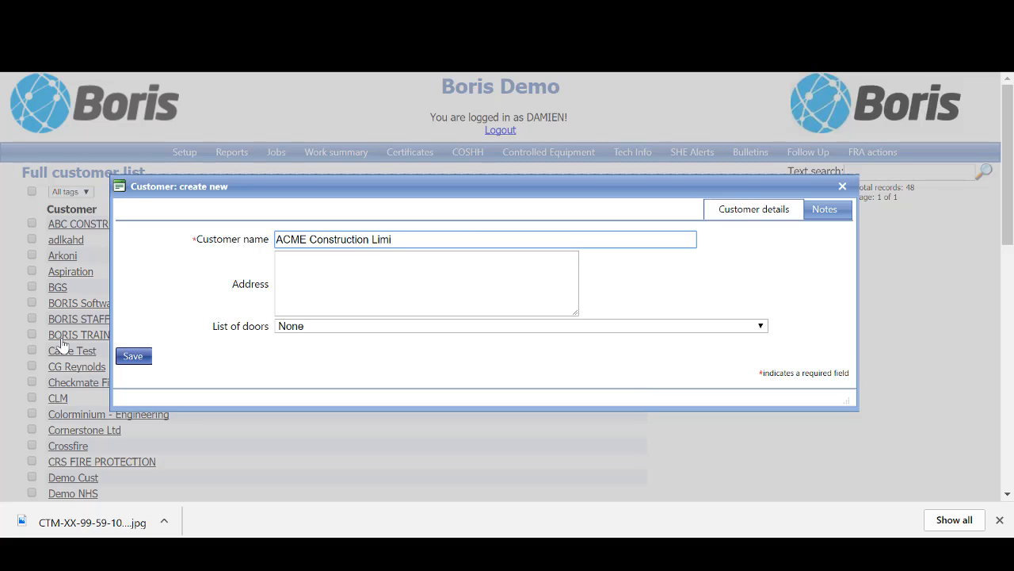
type("ted")
Step: Fill in the new customer's postal address, save the record and open the customer's details
key("Tab")
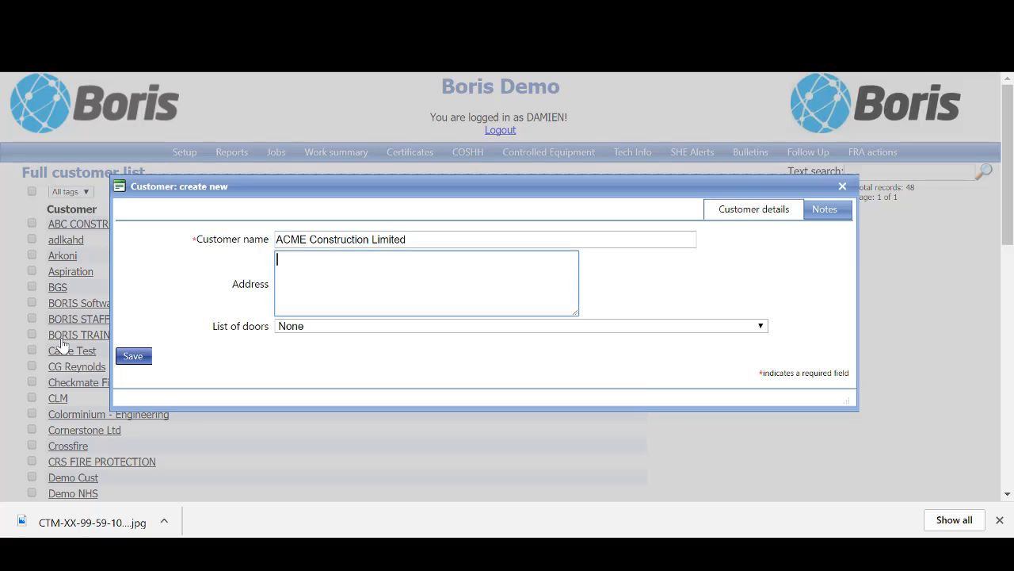
type("Smith Street ")
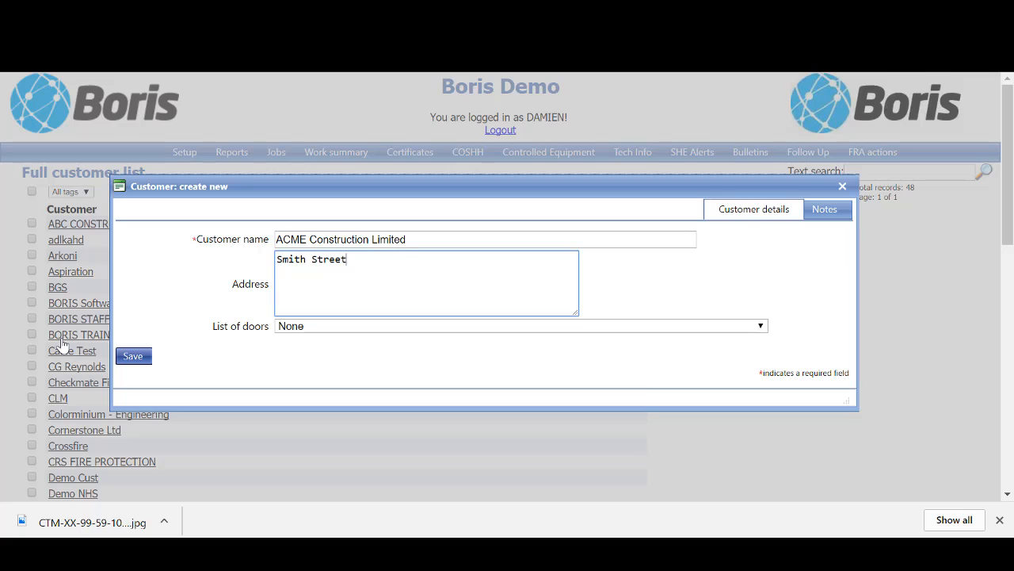
type("Leeds")
key("Return")
type("LS1 1AA")
left_click(133, 358)
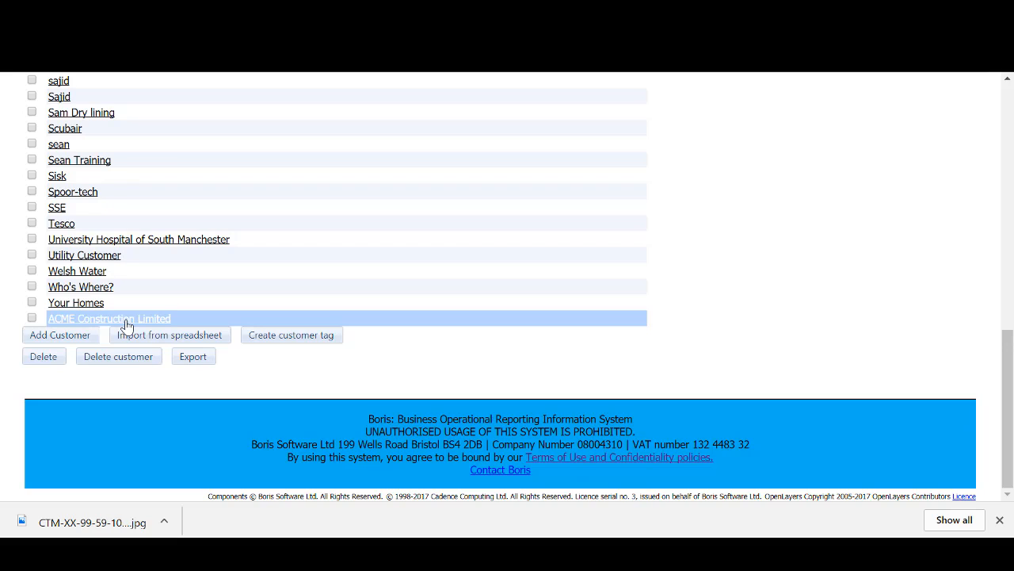
left_click(127, 325)
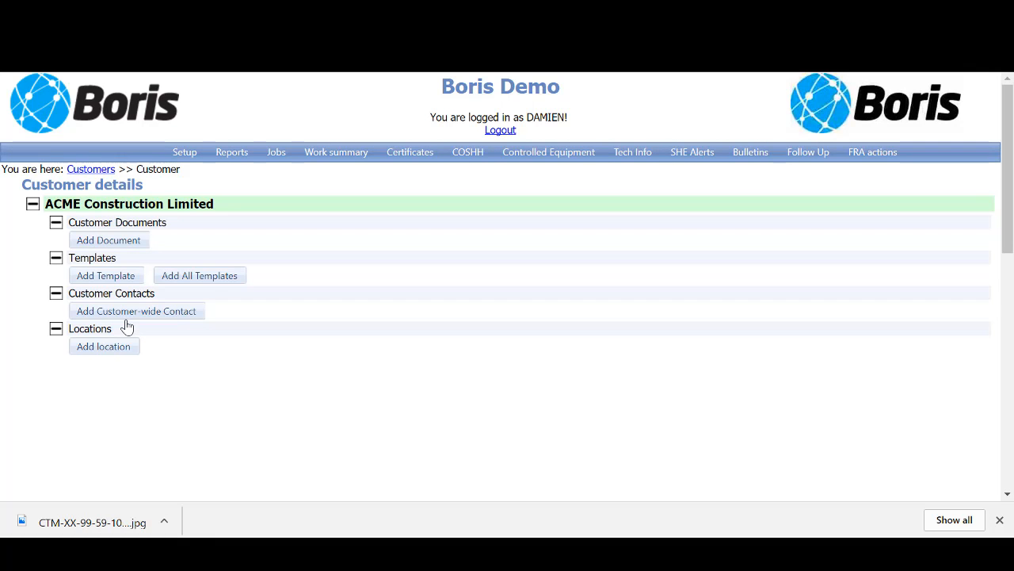
Step: Add all templates to the ACME Construction Limited customer and collapse the Templates section
left_click(198, 275)
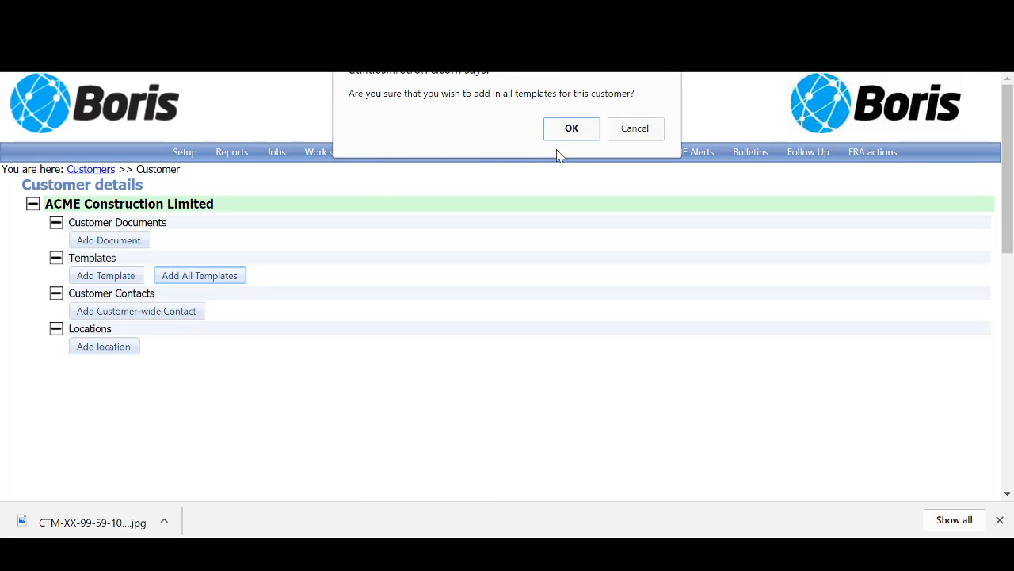
left_click(572, 128)
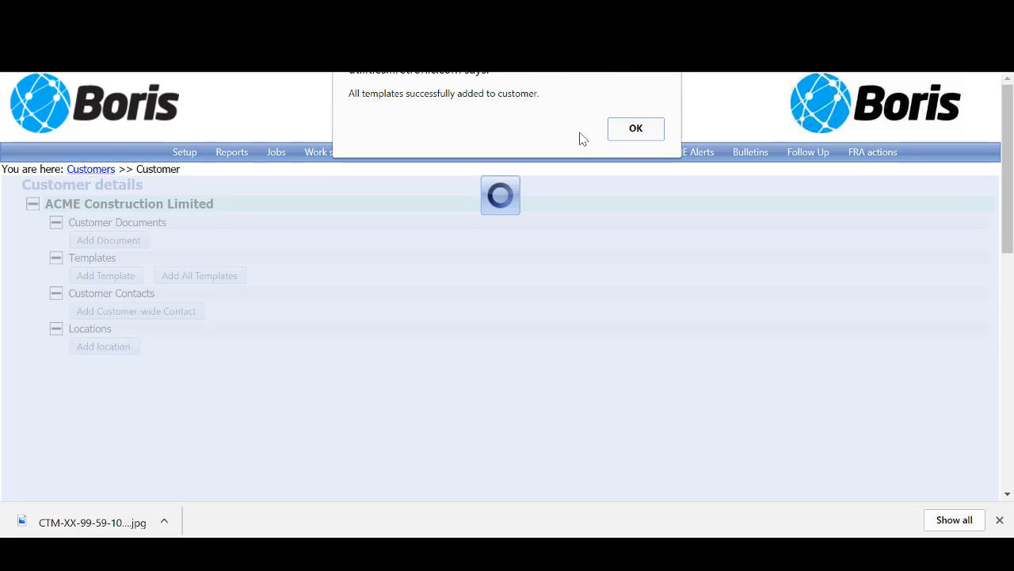
left_click(643, 133)
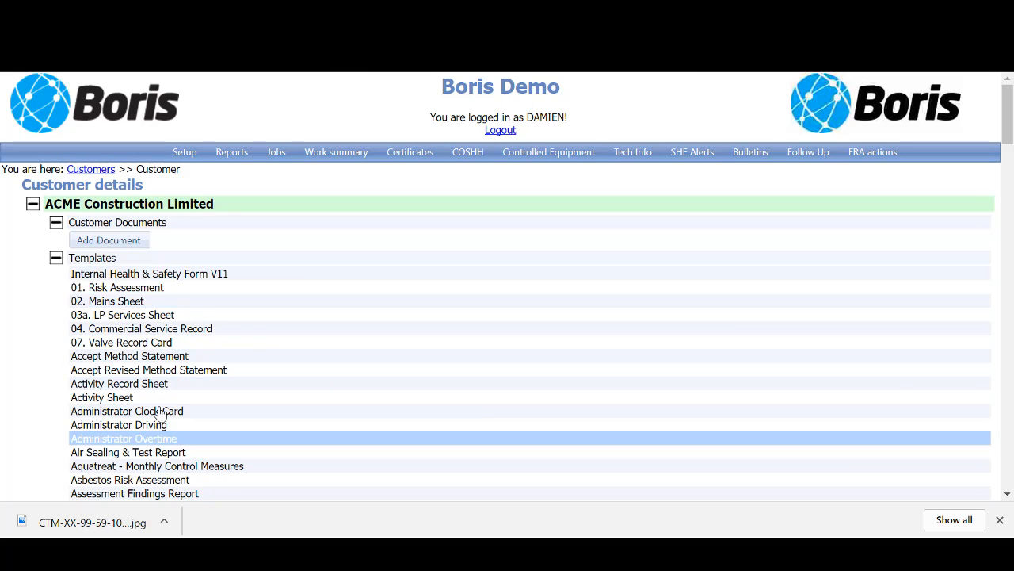
left_click(55, 258)
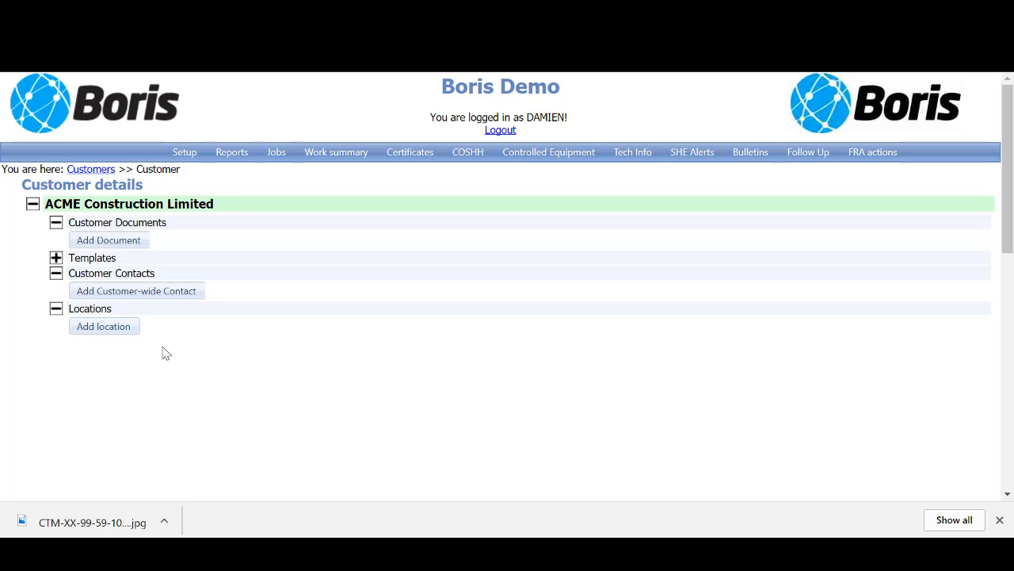
Step: Start a new location for the customer and name it "Job Number 1234: ACME Construction, New Build Hospital"
left_click(104, 326)
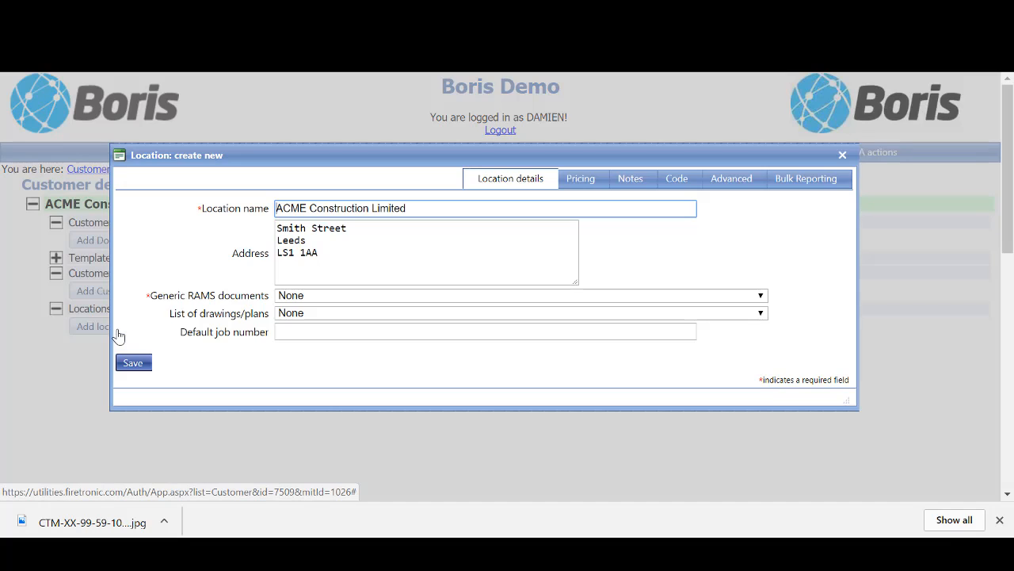
triple_click(450, 212)
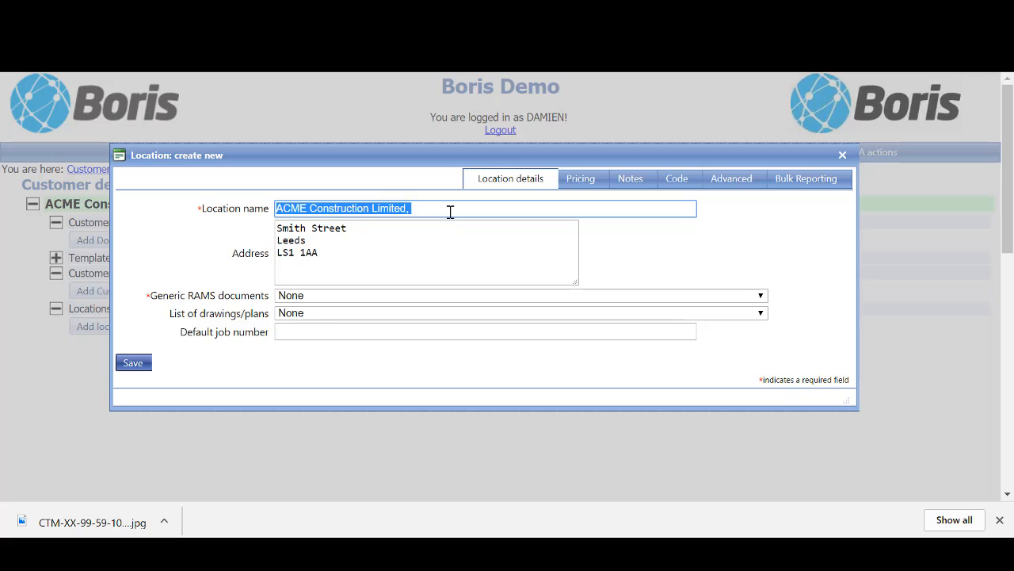
type("Job Number 1234: ACME Construction, New Build Hospital")
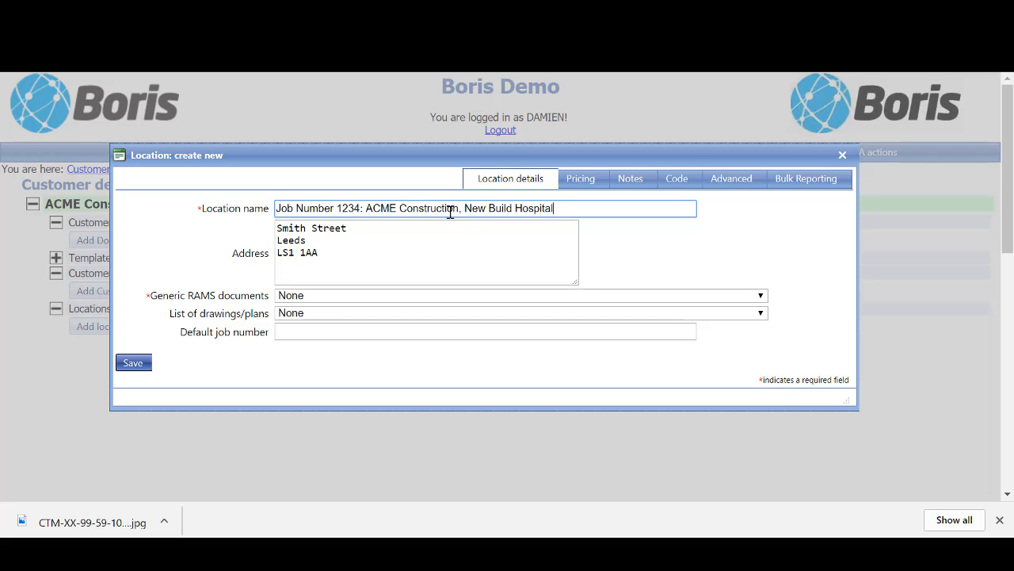
Step: Change the street and postcode in the new location's address to those of the job site
left_click(359, 232)
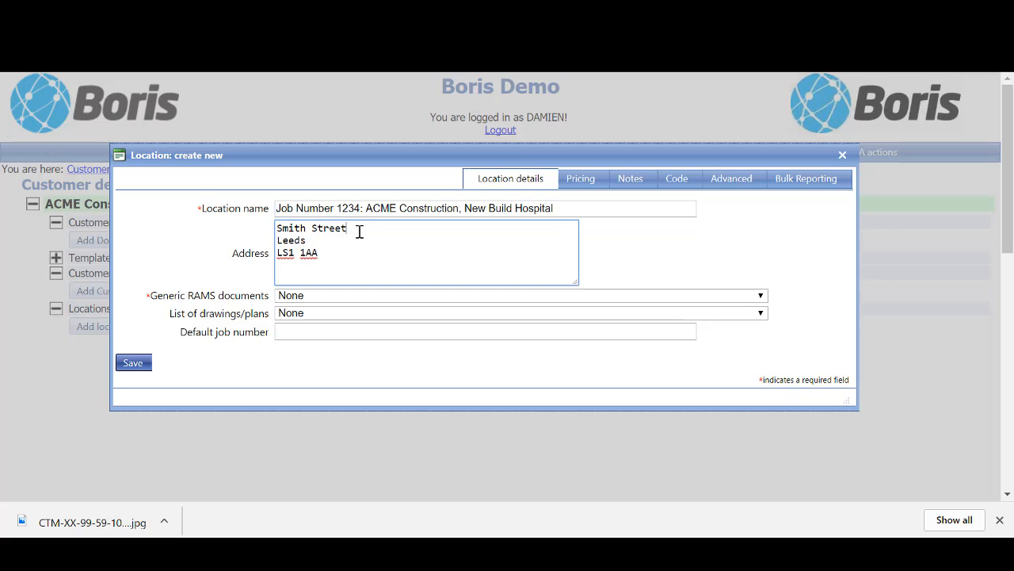
left_click_drag(359, 231, 273, 237)
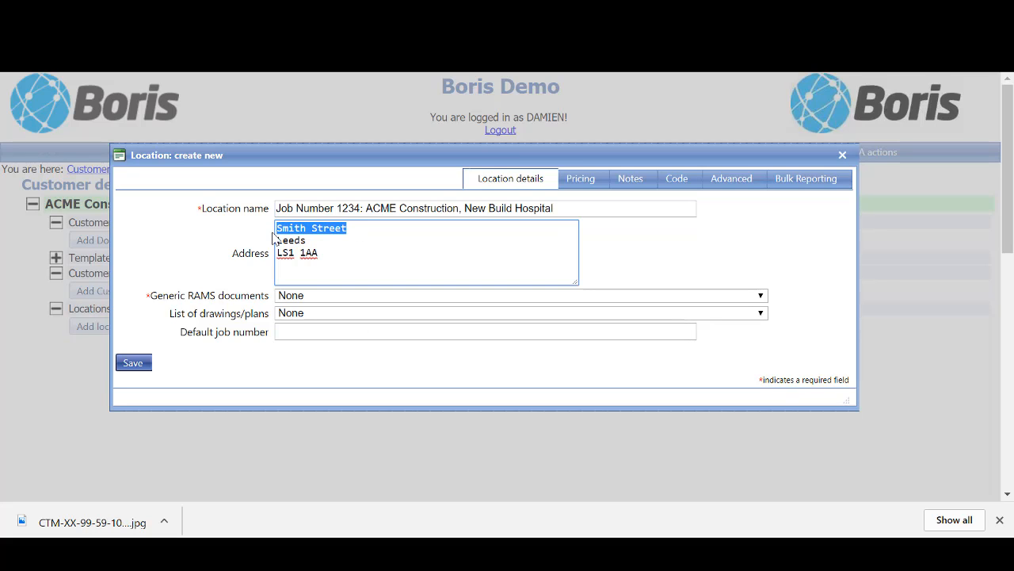
type("Ella")
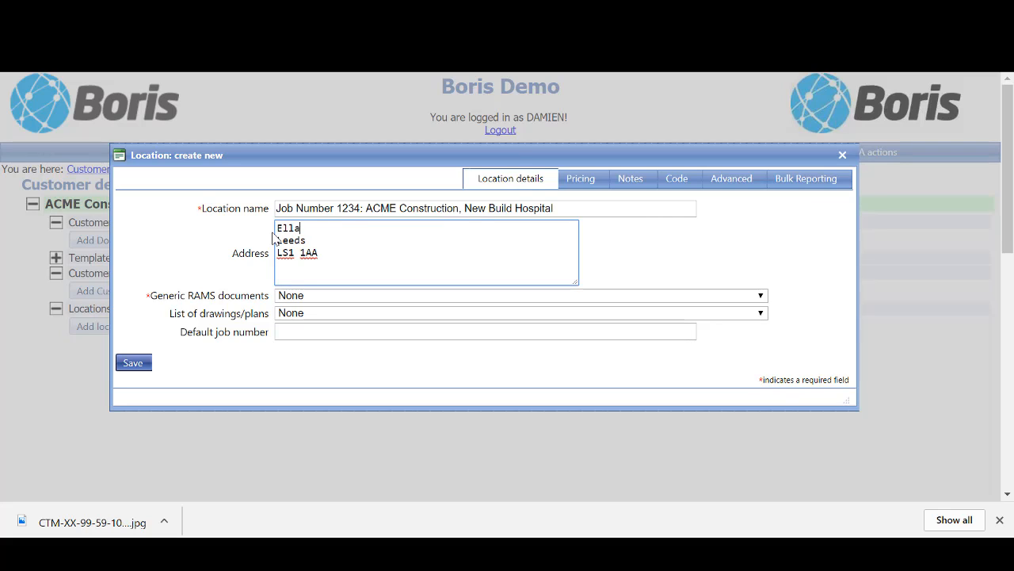
type("nd Road Leeds LS1")
type("0")
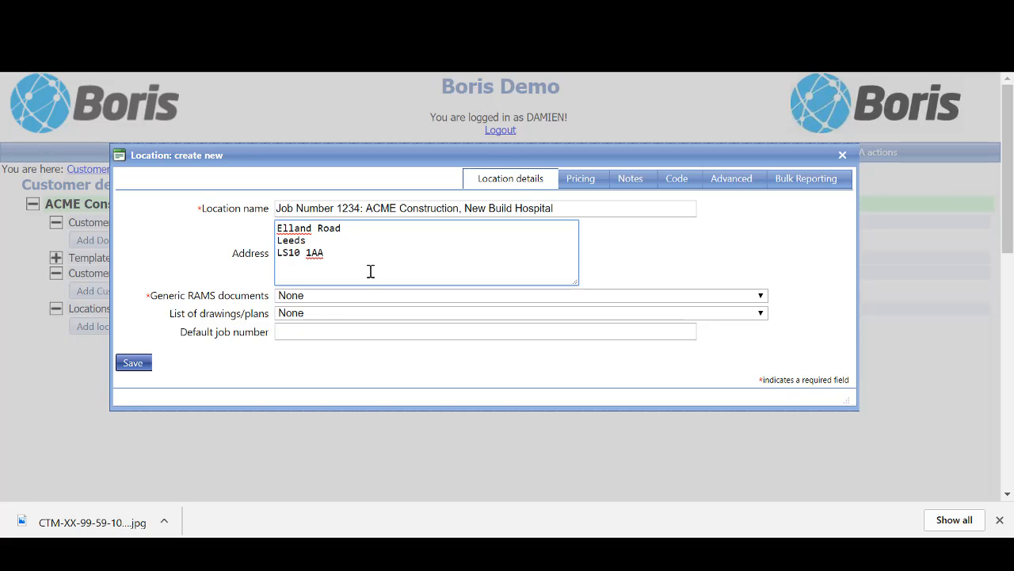
Step: Set the location's list of drawings/plans to "DRAWINGS - Job Number 1234: ACME Construction, New Build Hospital"
left_click(314, 315)
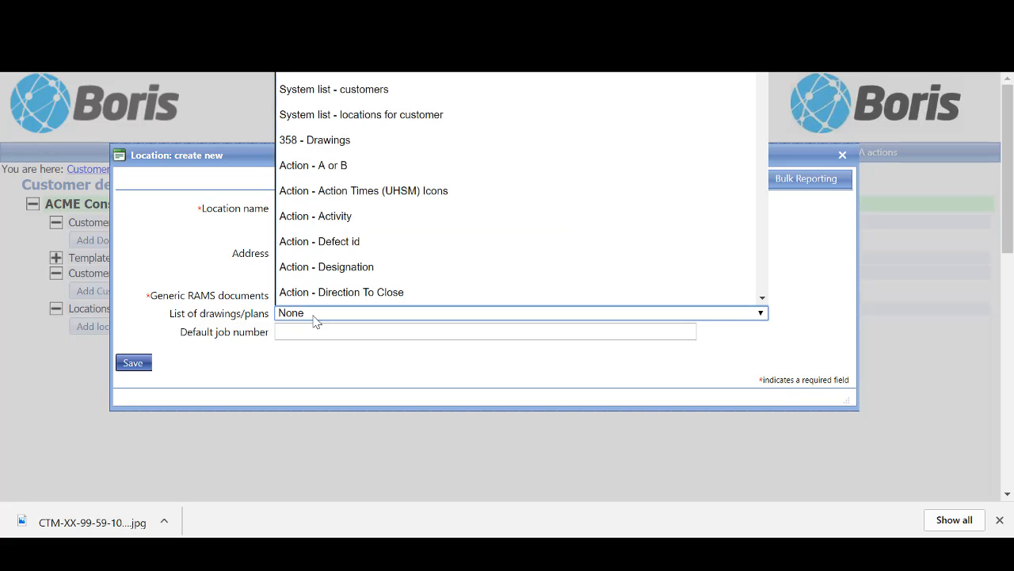
type("draw 1111")
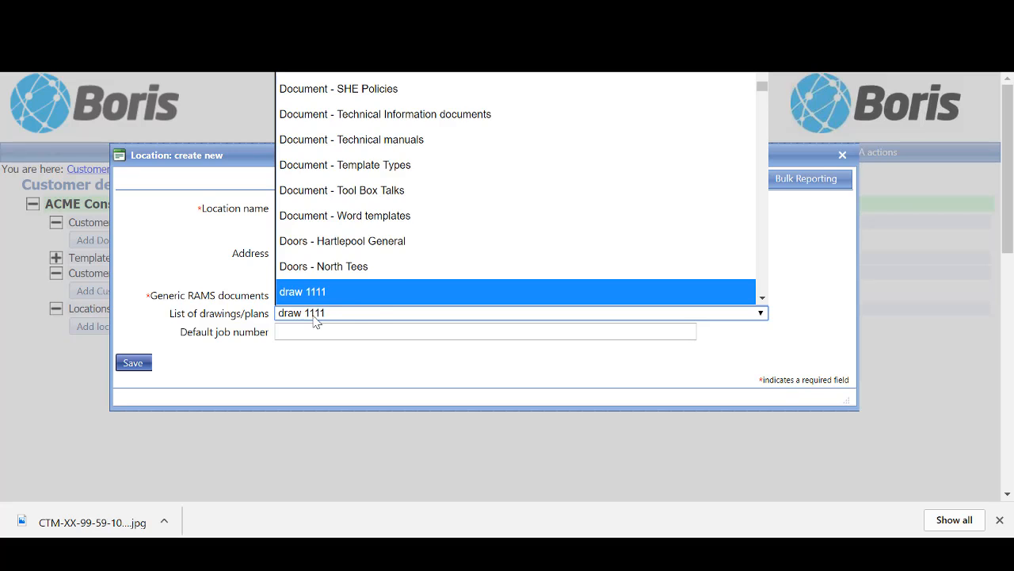
key("Down")
key("Down")
key("Down")
key("Down")
key("Down")
key("Down")
key("Down")
key("Down")
key("Down")
key("Down")
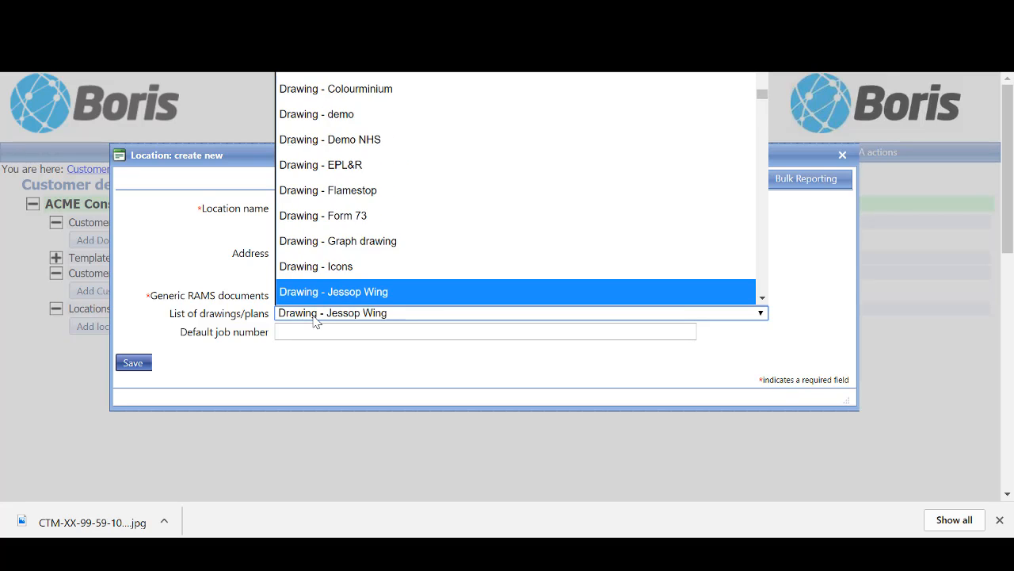
key("Down")
key("Down")
key("Down")
key("Up")
key("Up")
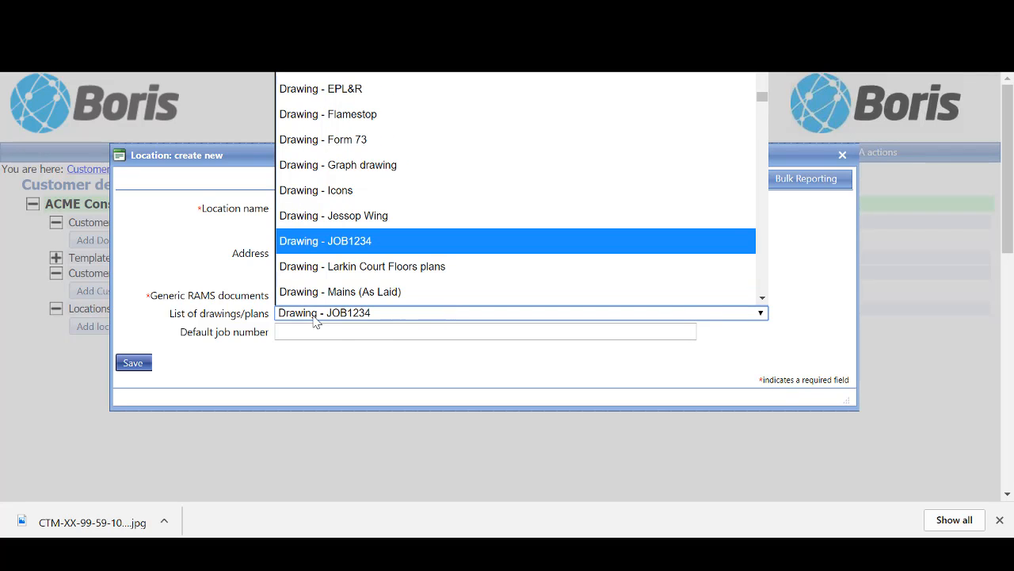
key("Down")
key("Down")
key("Down")
key("Down")
key("Down")
key("Down")
key("Down")
key("Down")
key("Down")
key("Down")
key("Down")
key("Down")
key("Down")
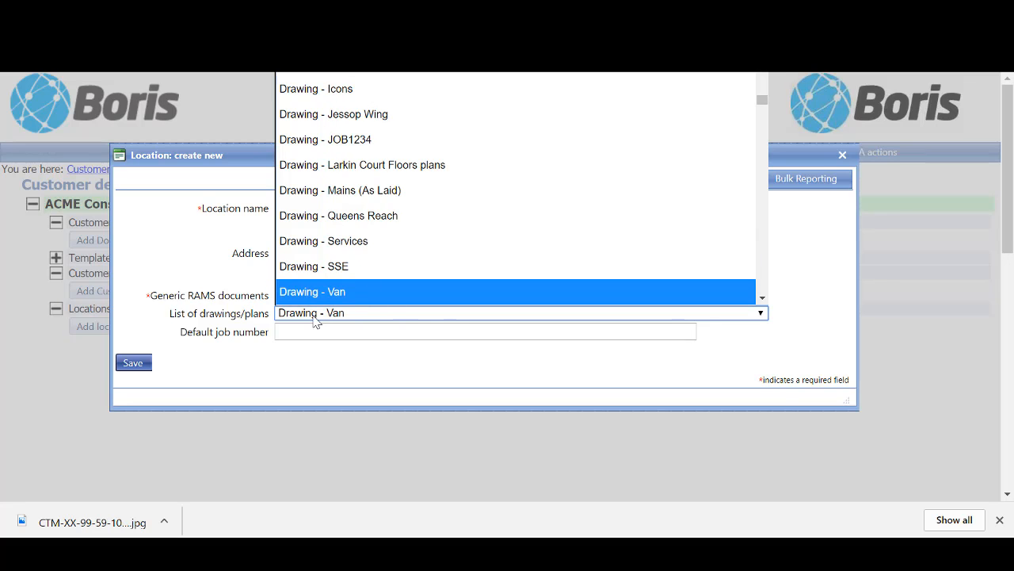
key("Down")
key("Down")
key("Down")
key("Down")
key("Down")
key("Down")
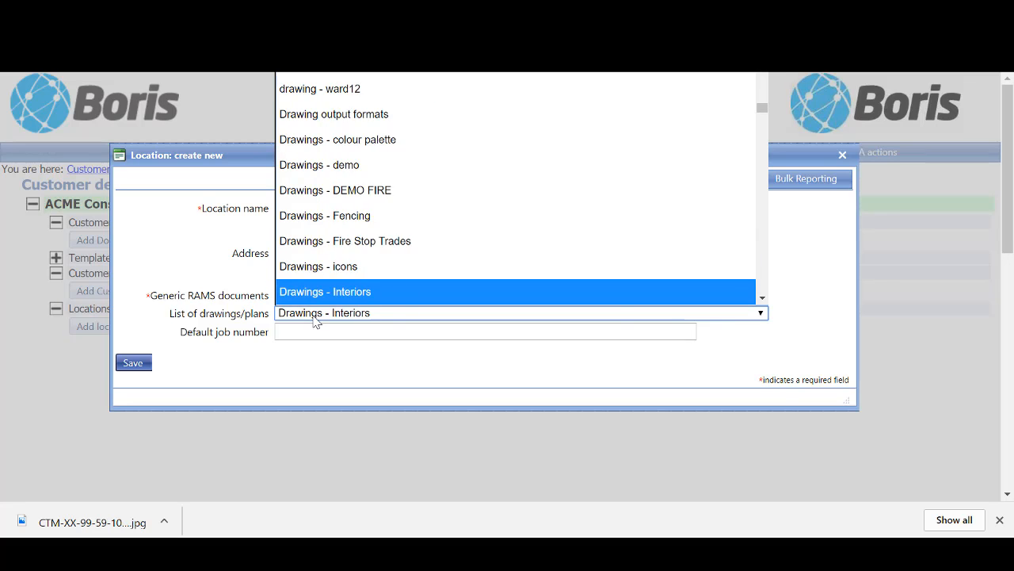
key("Up")
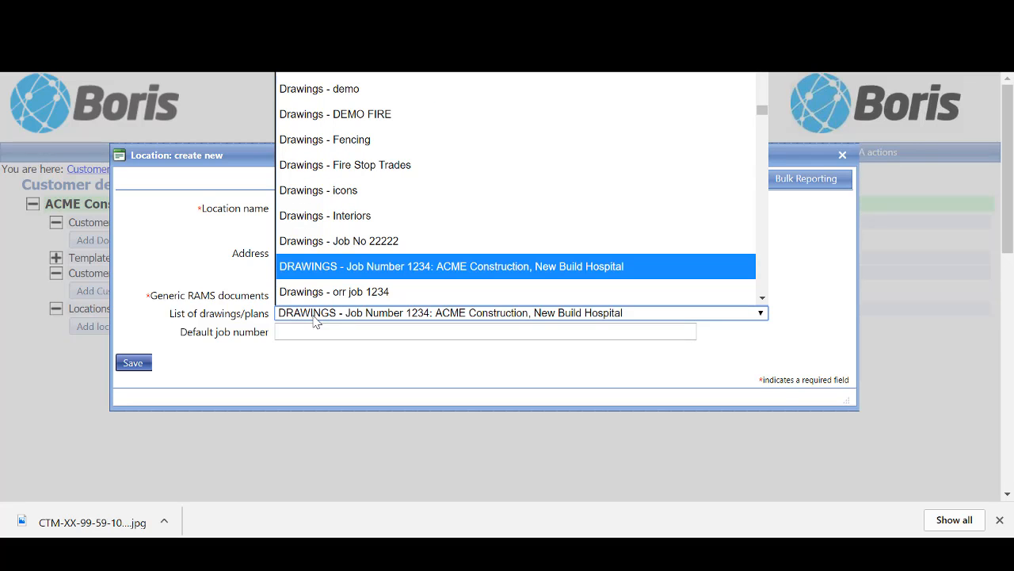
left_click(491, 268)
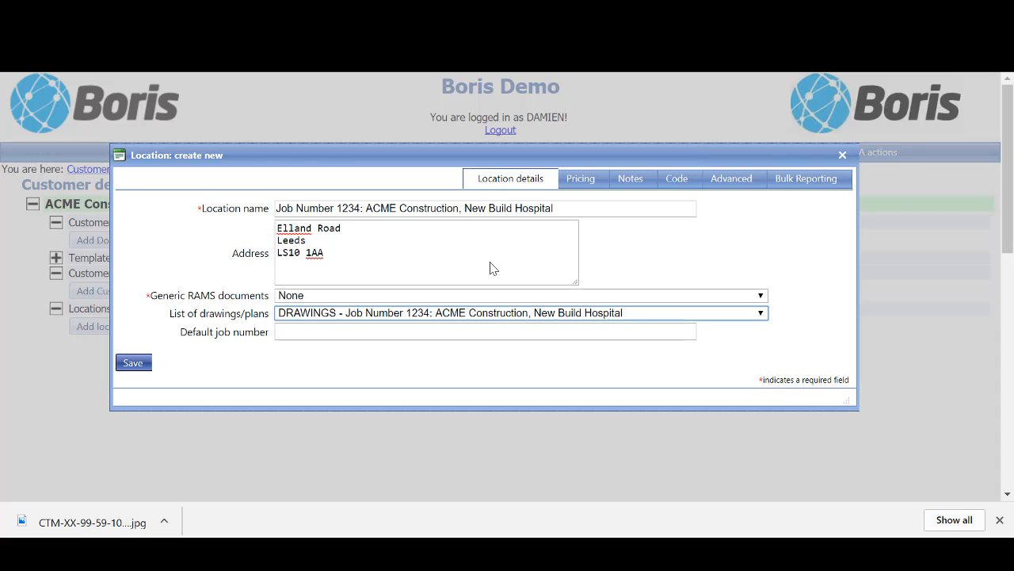
Step: Set the location's default job number to 1234 and its generic RAMS documents to "Action - General Risk Assessment"
left_click(373, 331)
type("1234")
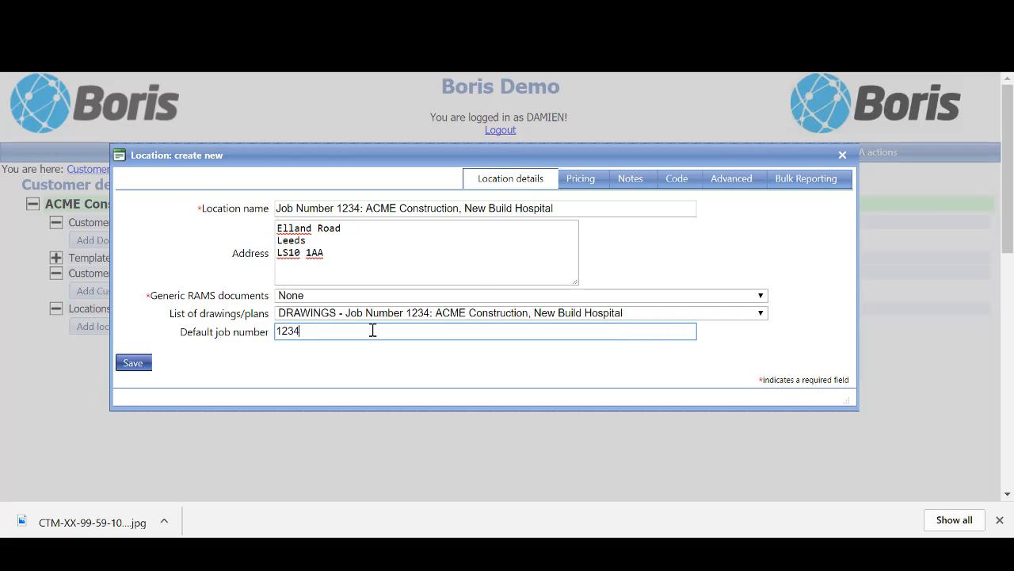
left_click(346, 295)
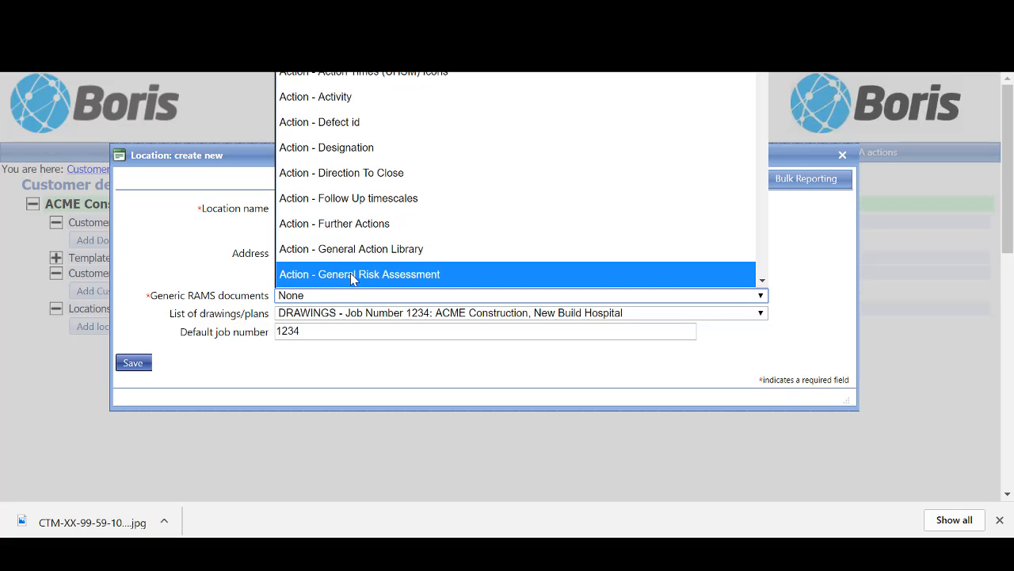
left_click(353, 274)
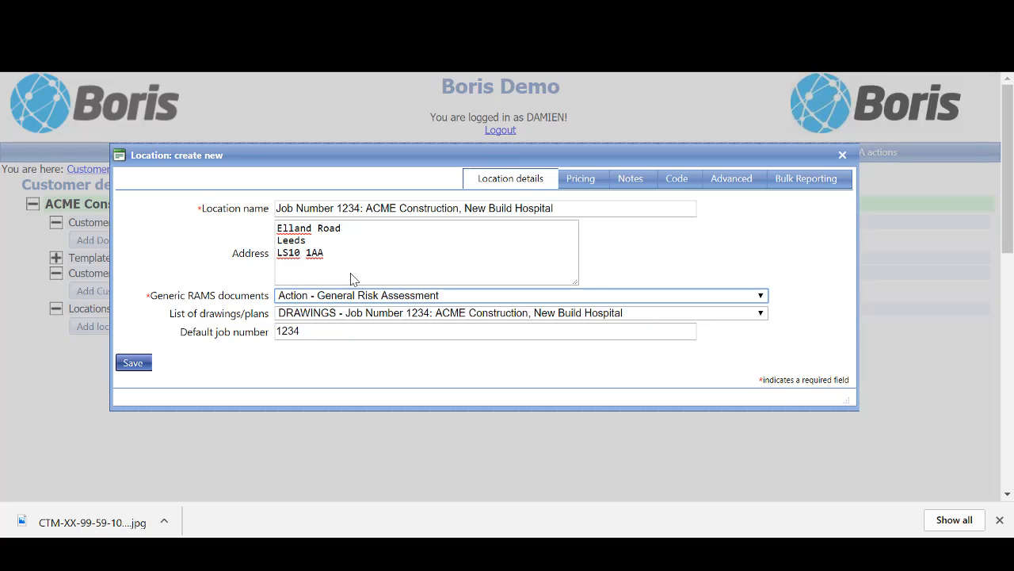
Step: In the location's pricing settings, choose "Job Number 1234: ACME Construction, New Build Hospital" as the productivity rates
left_click(585, 184)
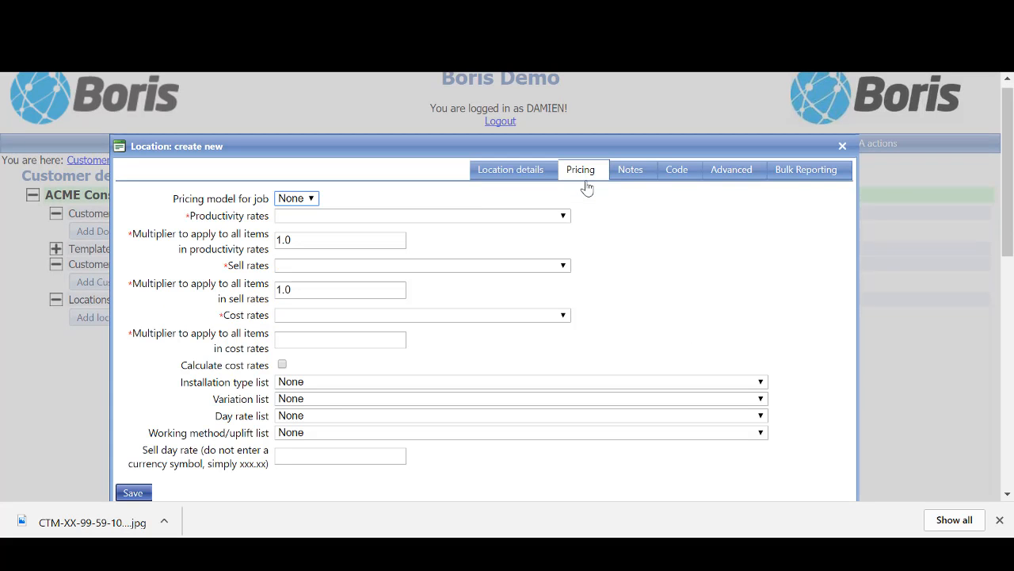
left_click(330, 220)
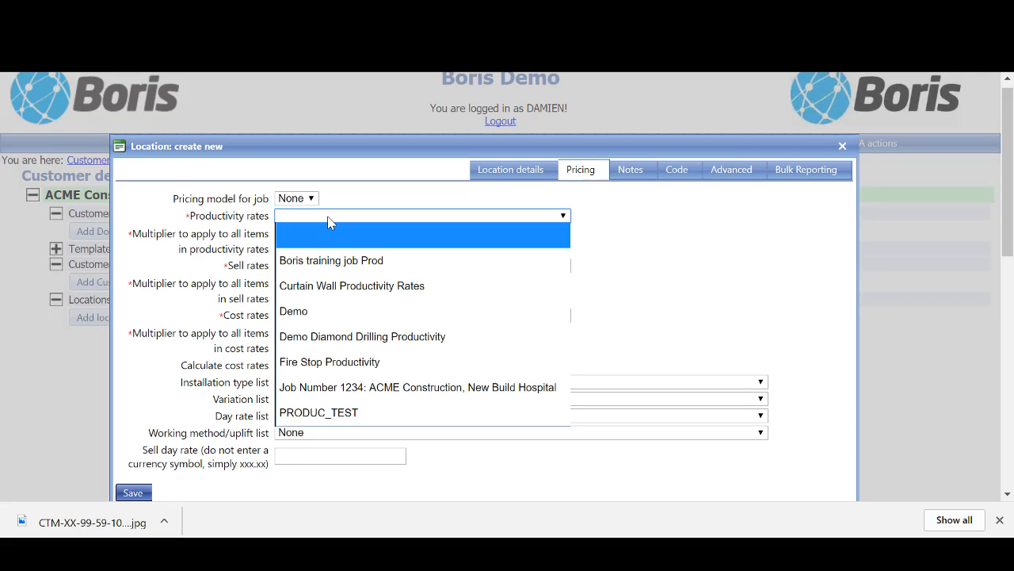
left_click(386, 390)
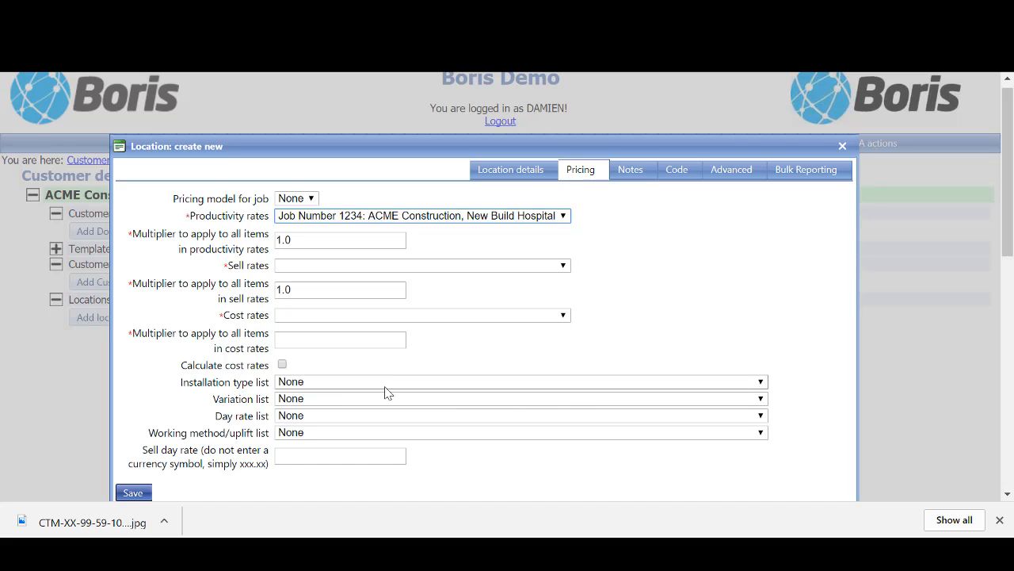
Step: Try a multiplier of 1.5 for the productivity rates and restore it to 1.0
left_click(313, 241)
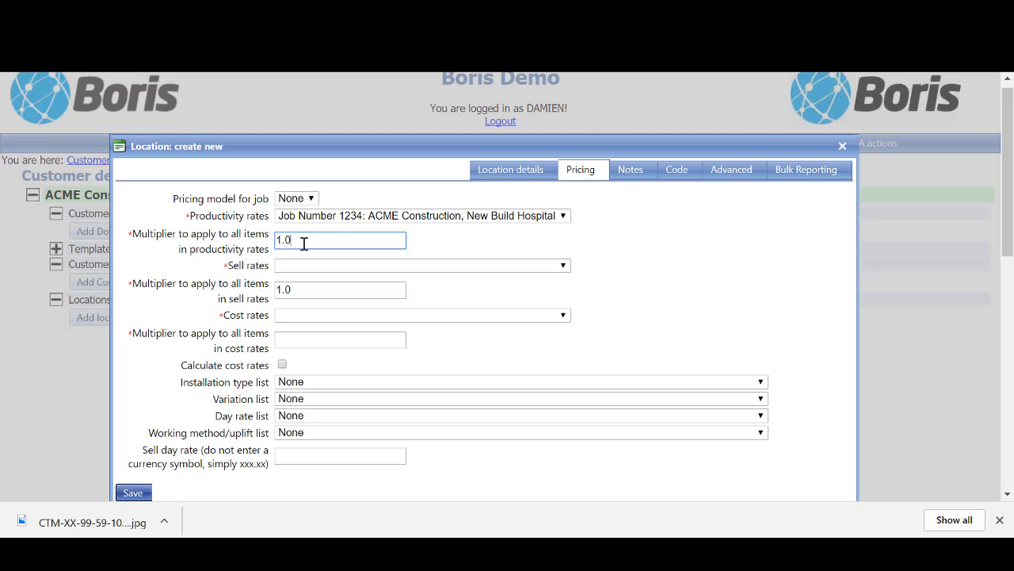
key("BackSpace")
type("5")
key("BackSpace")
type("0")
Step: Choose "Job Number 1234: ACME Construction, New Build Hospital" as the location's sell rates
left_click(303, 268)
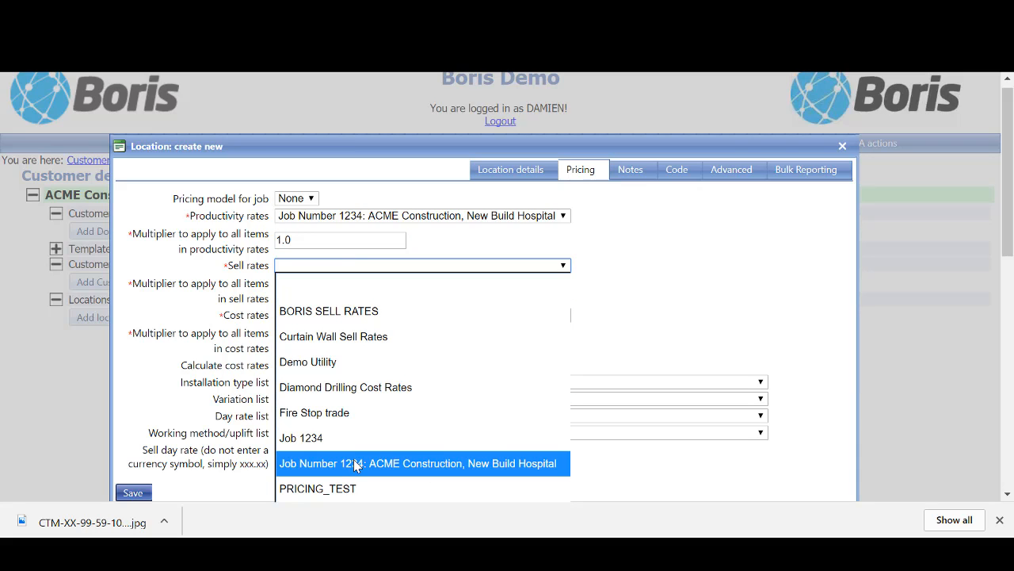
left_click(450, 464)
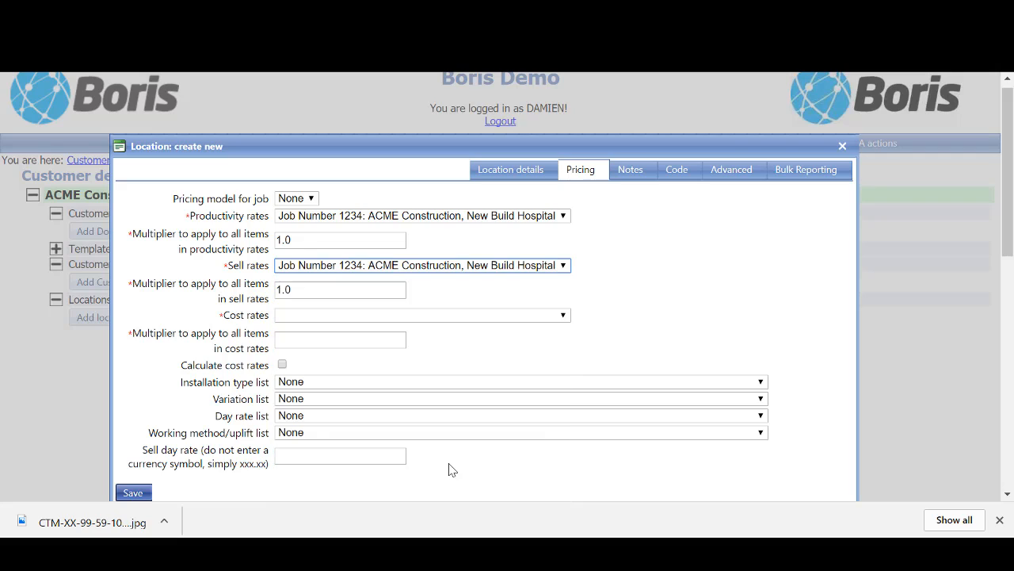
Step: Try a multiplier of 1.2 for the sell rates and restore it to 1.0
left_click(322, 293)
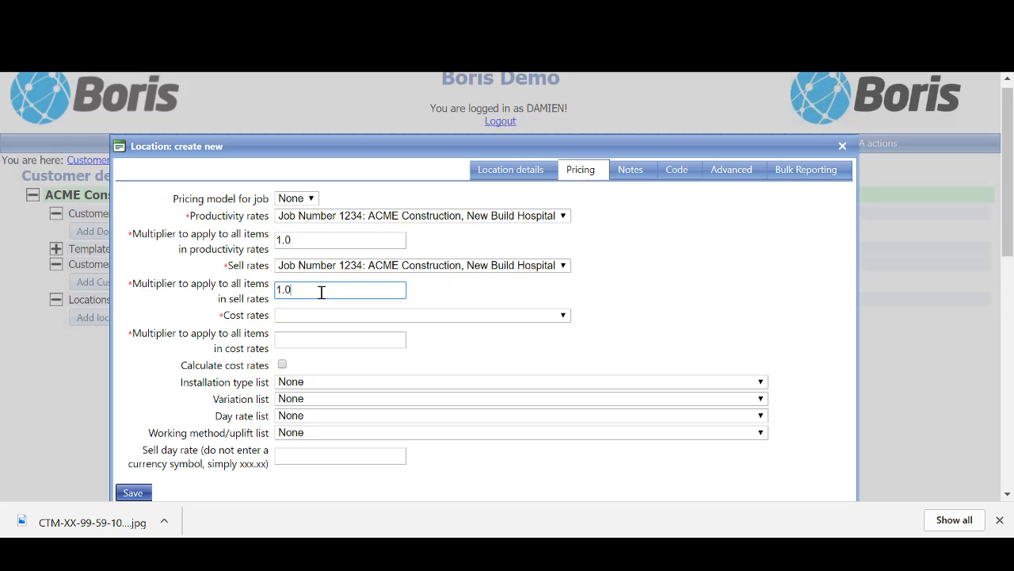
key("BackSpace")
type("2")
key("BackSpace")
type("0")
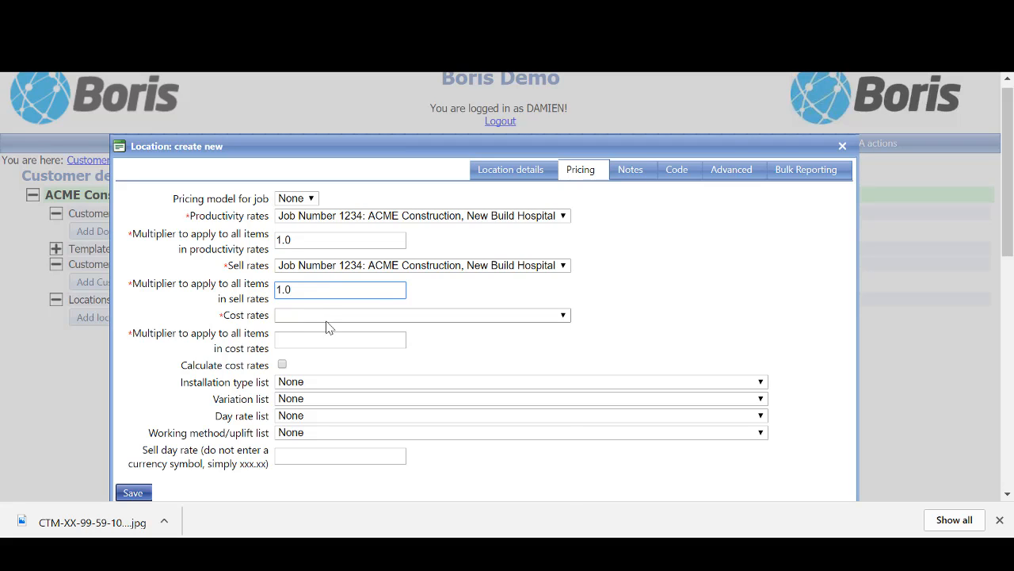
Step: Set the cost rates to "Job Number 1234: ACME Construction, New Build Hospital" with multiplier 1.0 and enable cost rate calculation
left_click(326, 315)
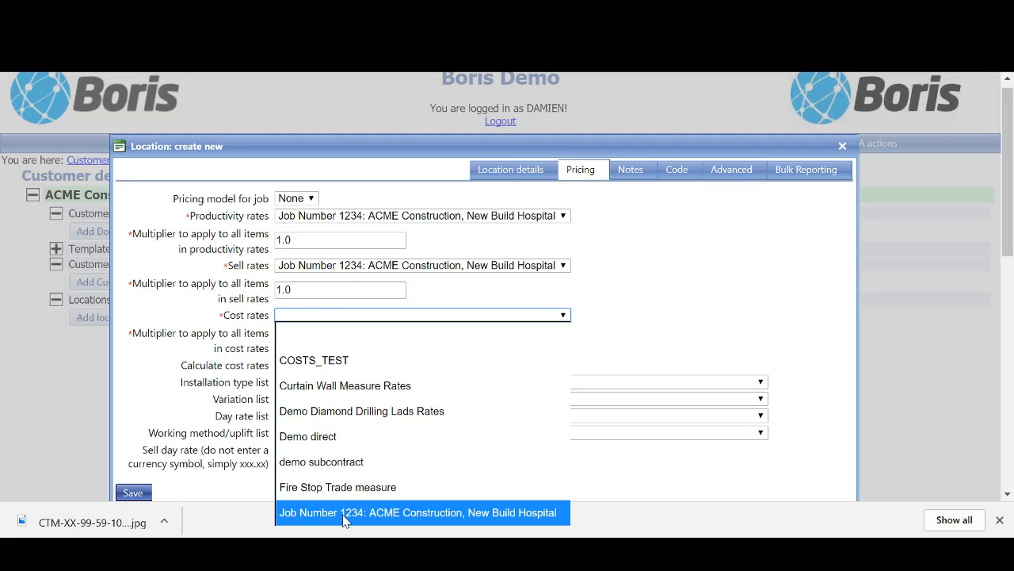
left_click(345, 515)
left_click(363, 339)
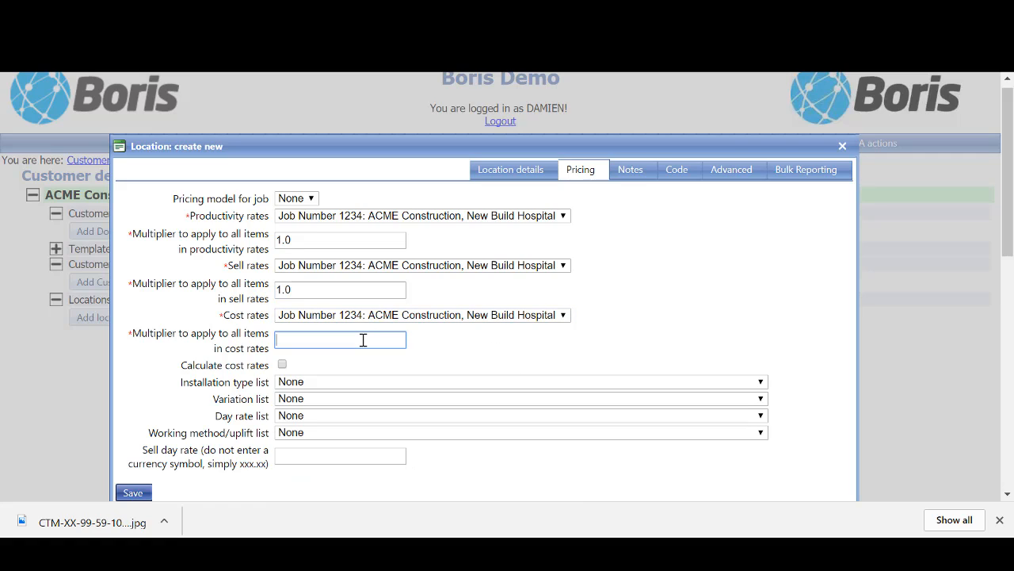
type("1.0")
left_click(283, 366)
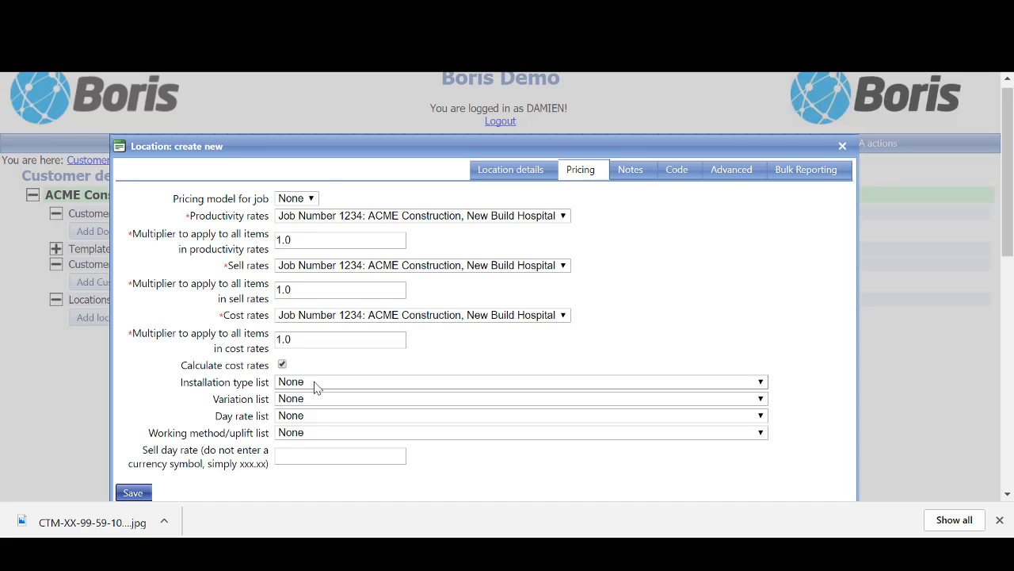
Step: Set the location's installation type list to "Job Number 1234: ACME Construction, New Build Hospital"
left_click(316, 383)
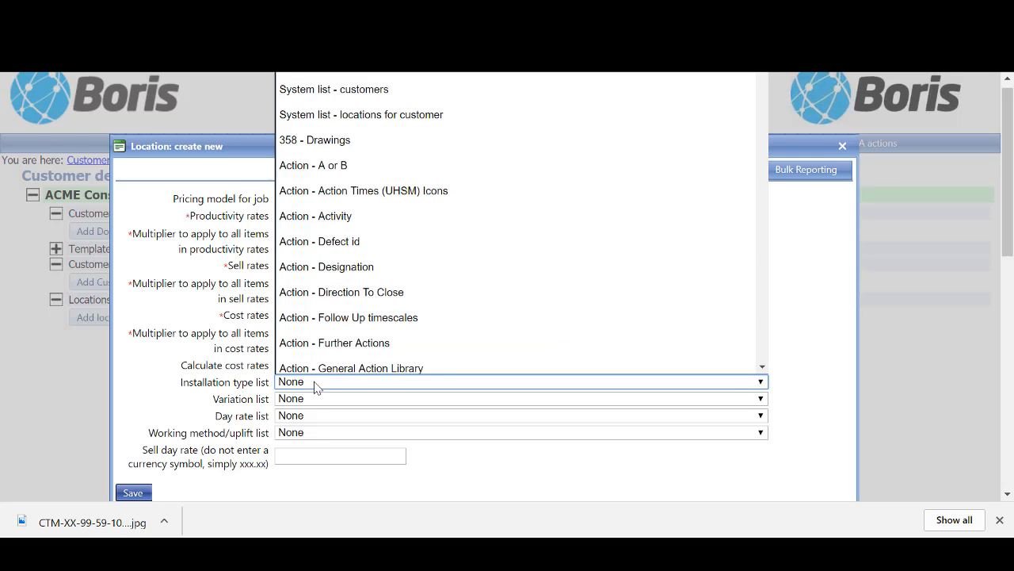
key("j")
key("Down")
key("Down")
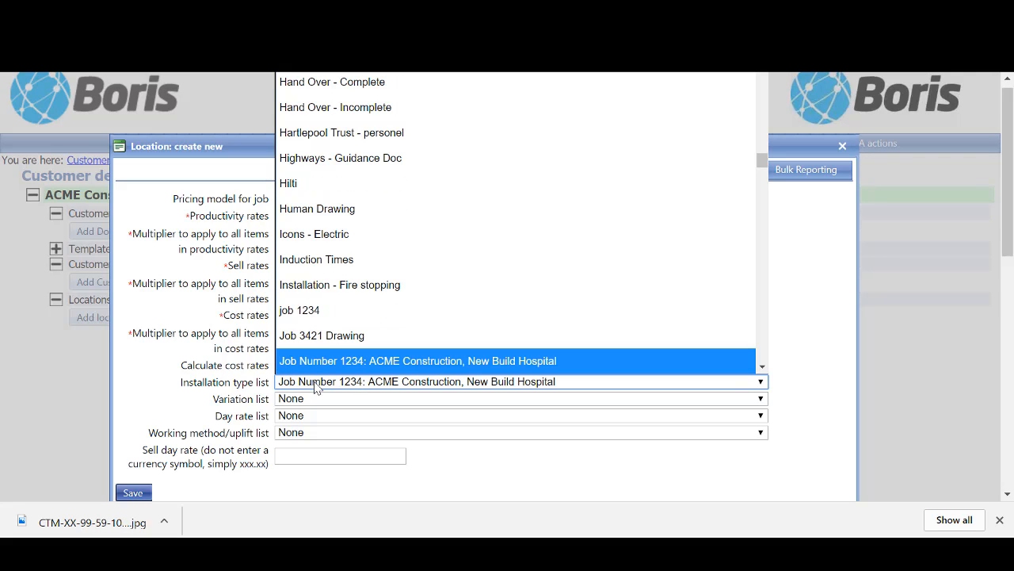
left_click(408, 362)
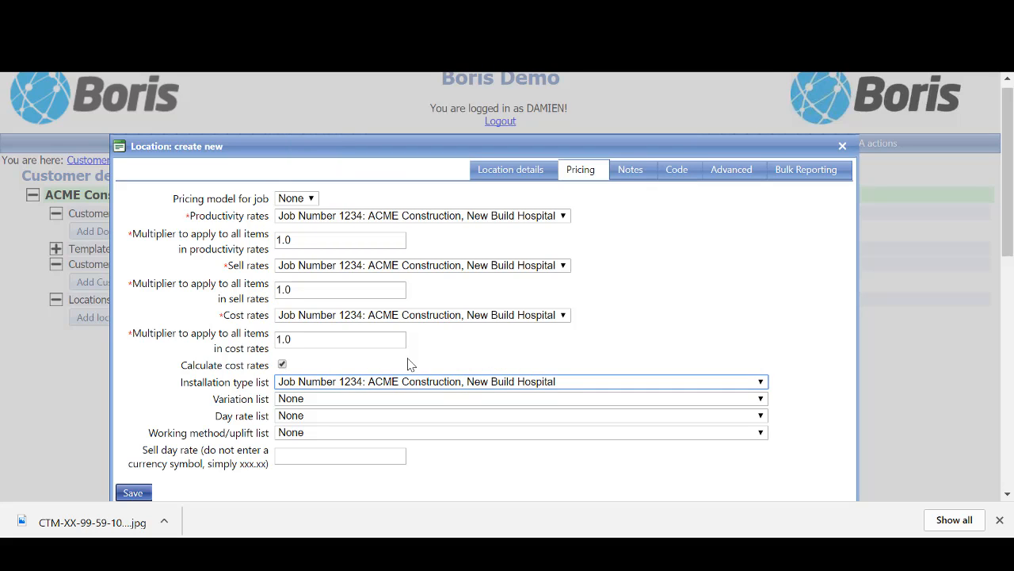
Step: Set the sell day rate to 375.00 and save the new location
left_click(326, 457)
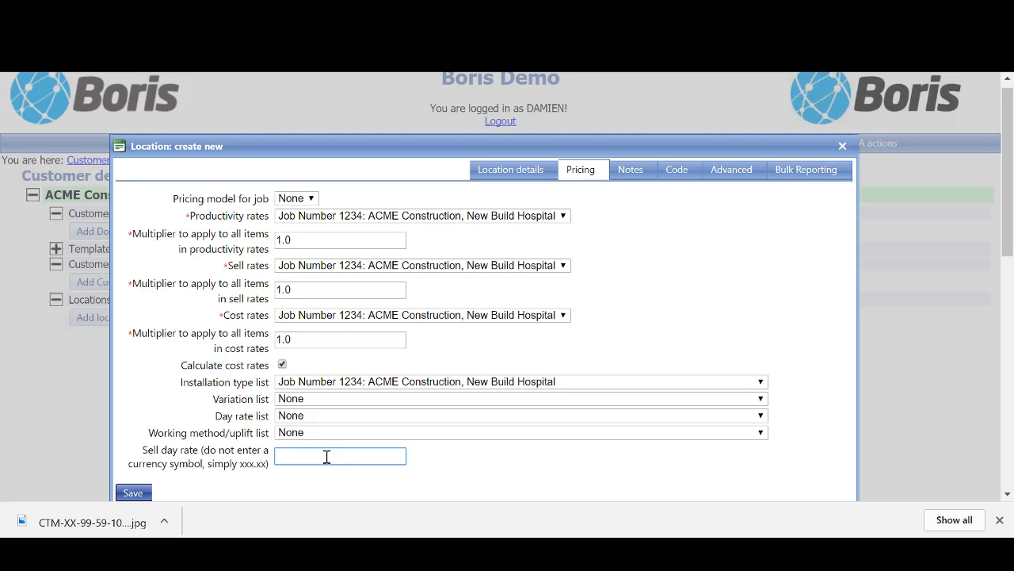
type("375.00")
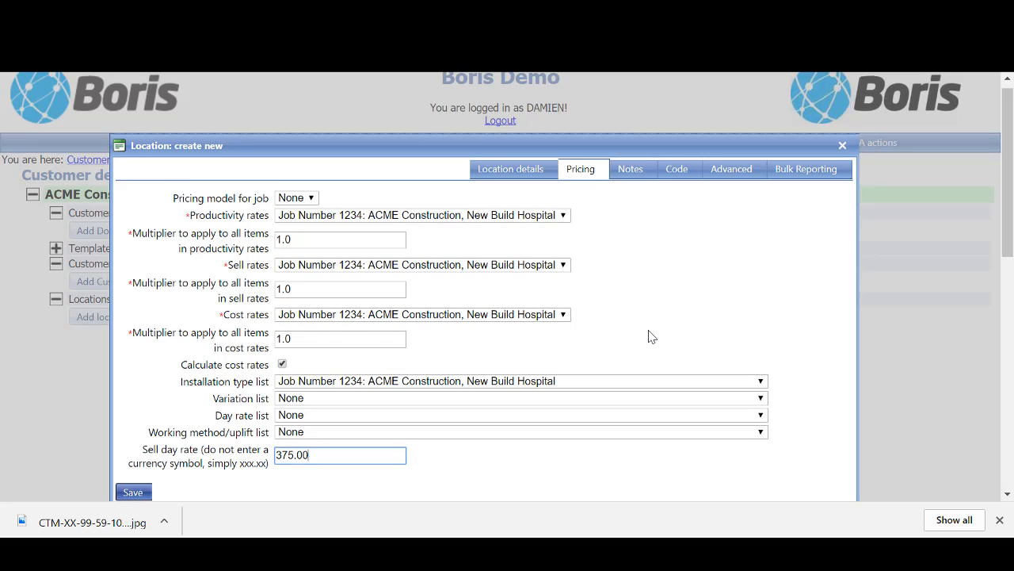
scroll(649, 336, "down", 1)
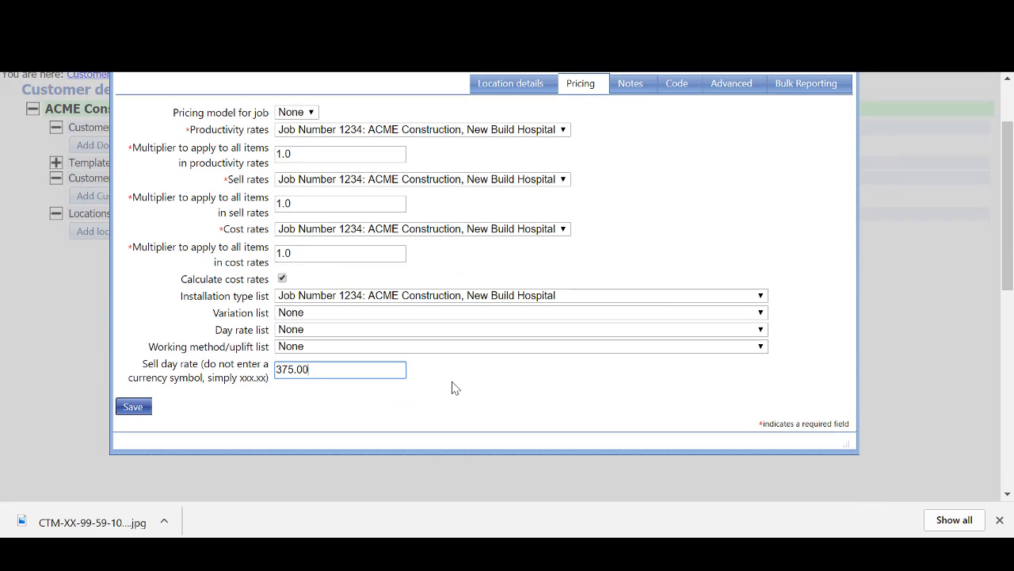
left_click(130, 407)
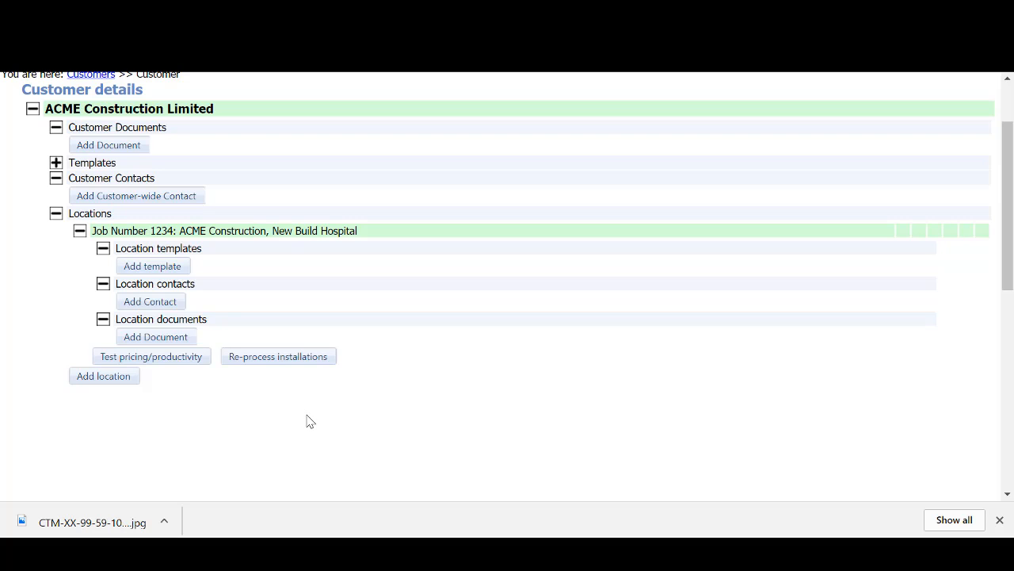
Step: Attach the PDF drawing CTM-XX-99-59-1007_Iss3A01 to the New Build Hospital location's documents and collapse the customer's template list
left_click(169, 340)
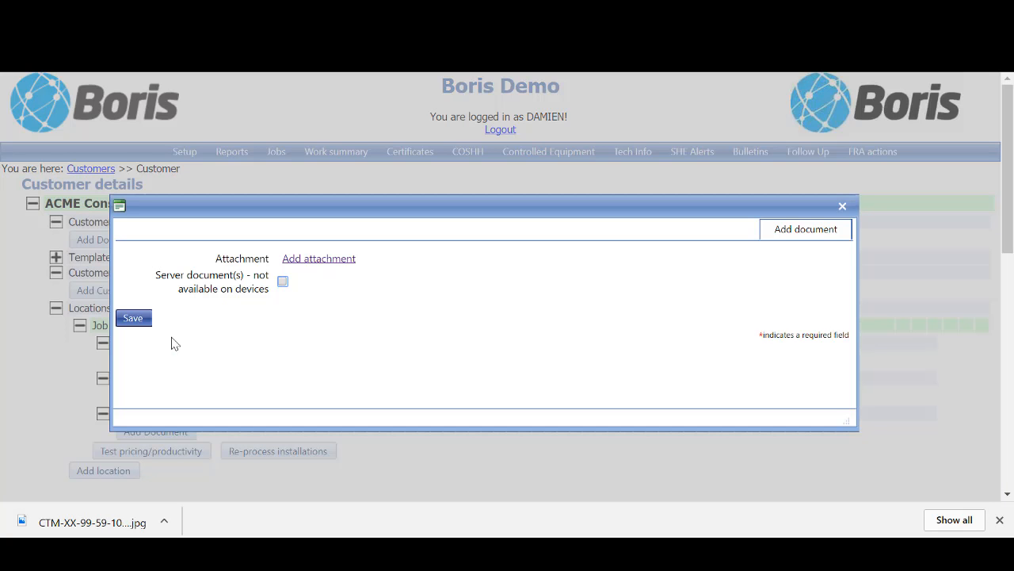
left_click(327, 261)
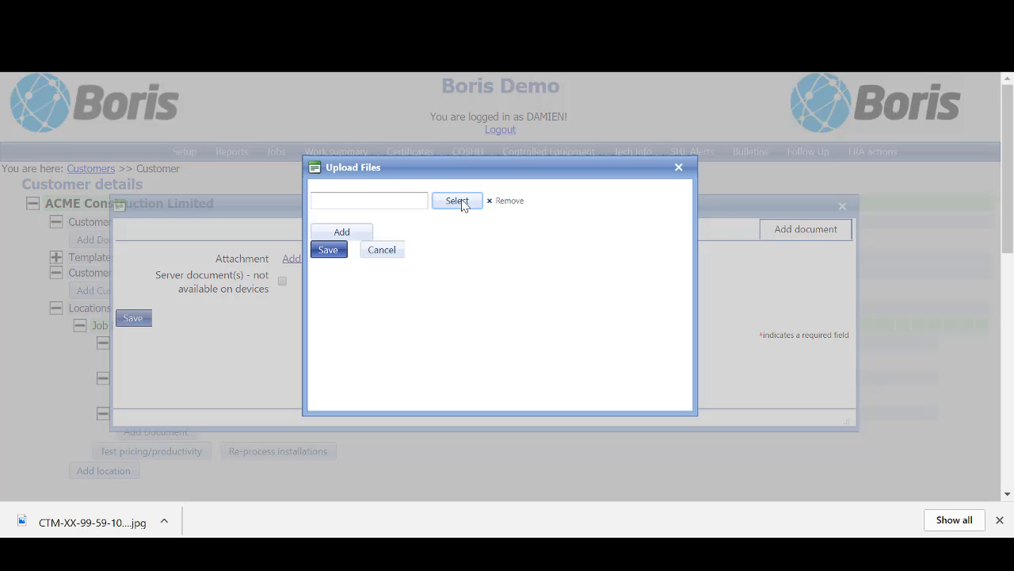
left_click(472, 202)
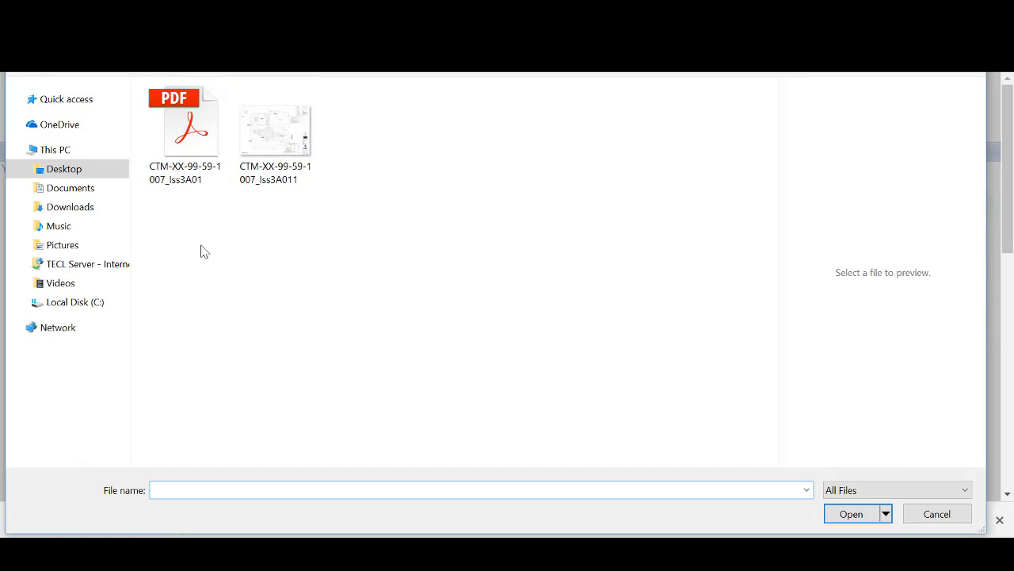
double_click(205, 124)
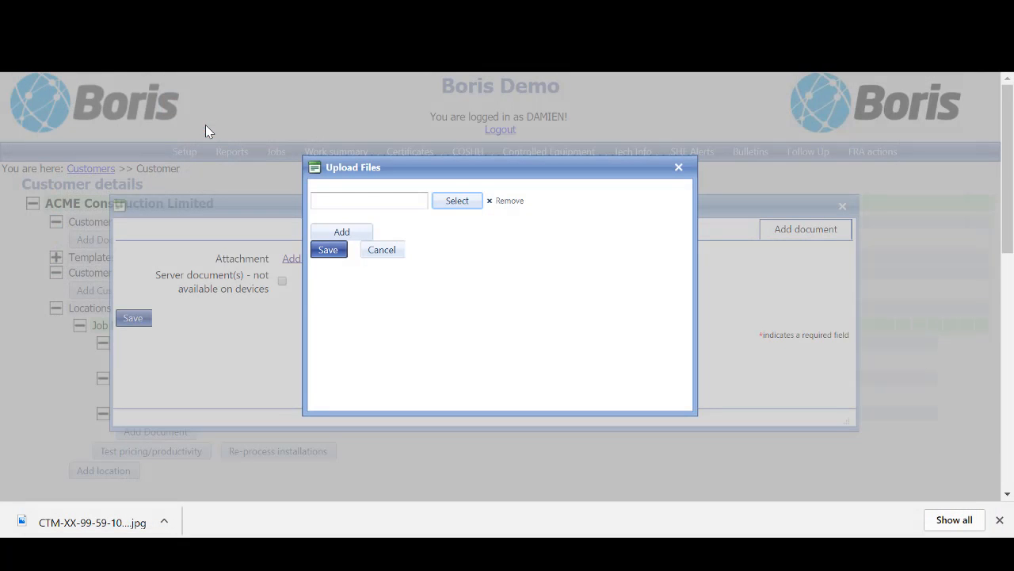
left_click(331, 253)
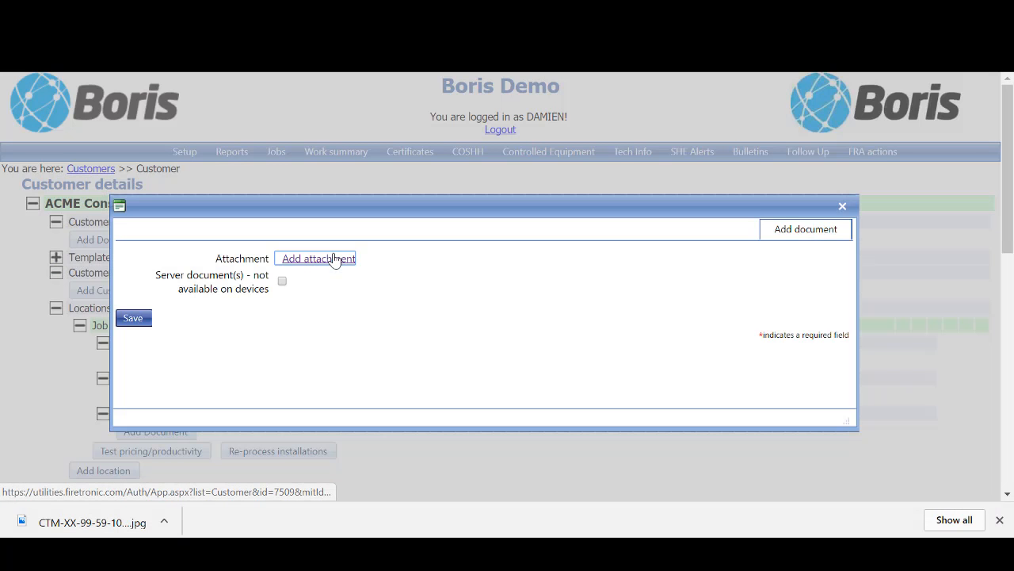
left_click(136, 322)
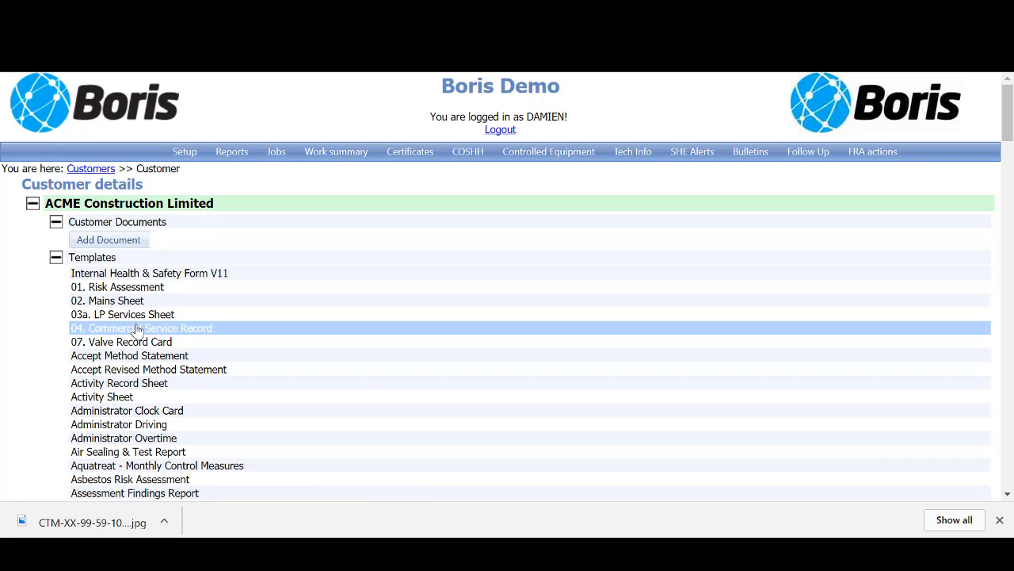
left_click(56, 259)
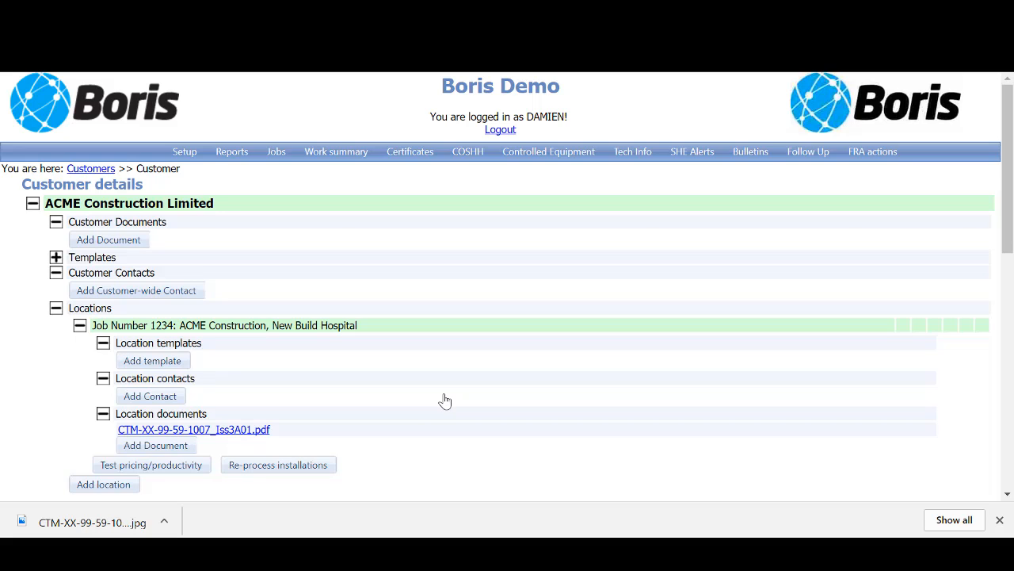
Step: Open the job planner and start a new job for the last listed operative on Wed 09-Aug
mouse_move(281, 157)
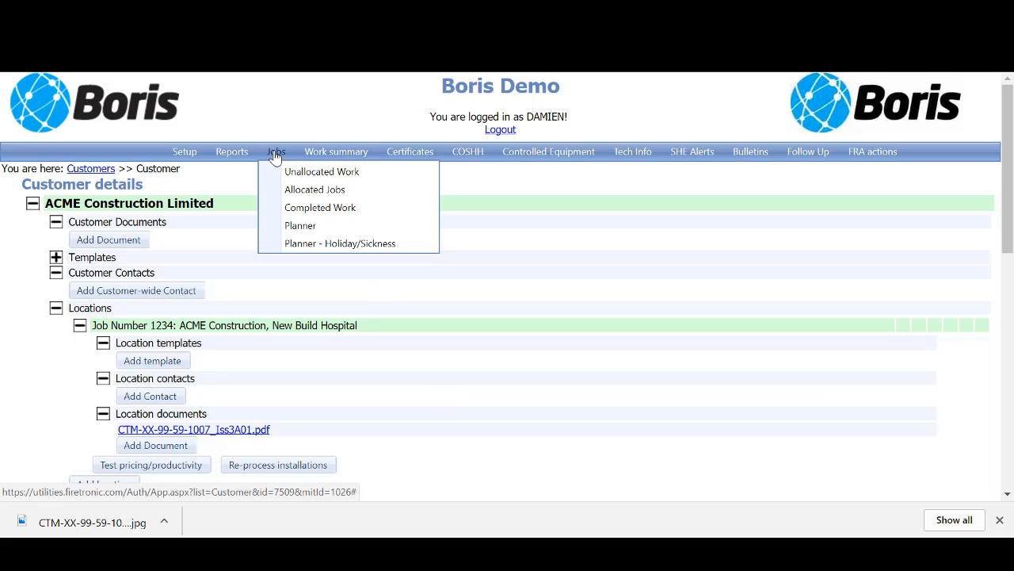
left_click(305, 231)
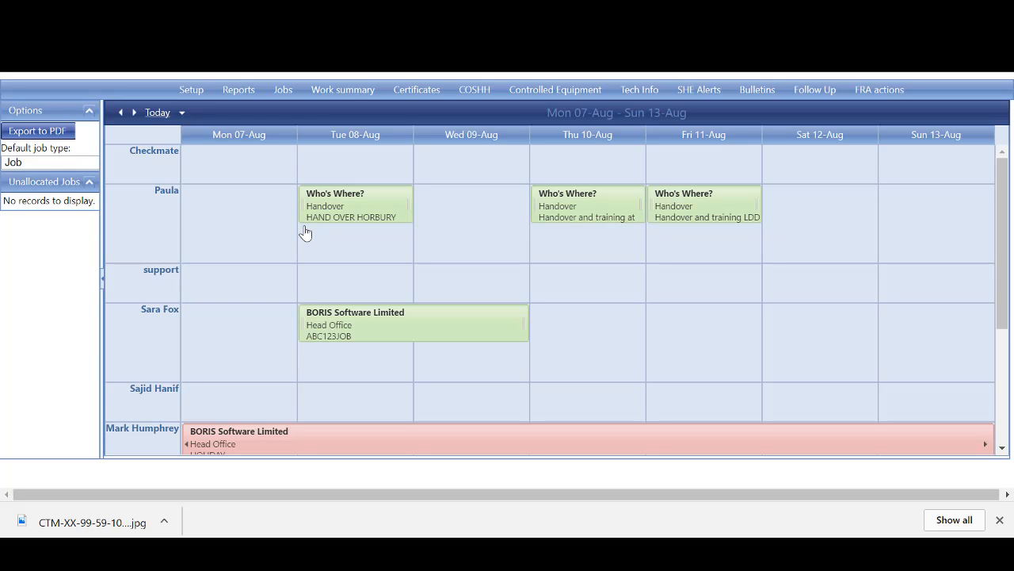
scroll(305, 232, "down", 5)
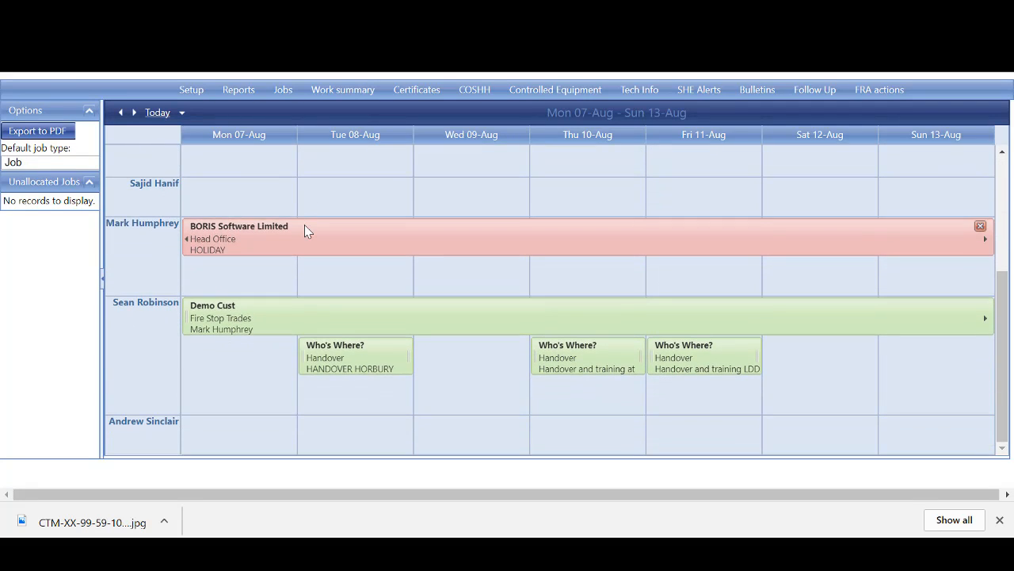
scroll(306, 228, "up", 5)
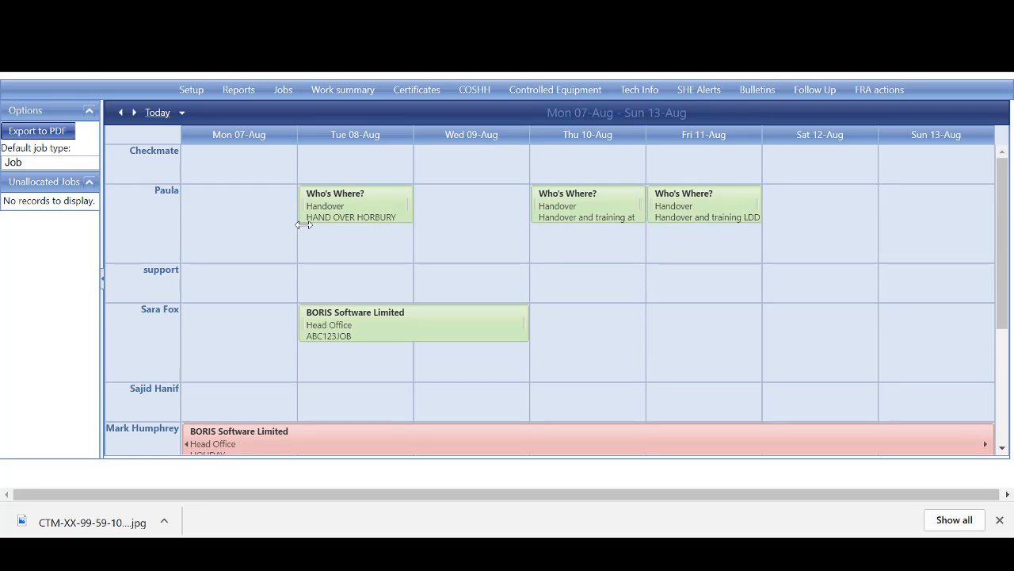
scroll(305, 226, "down", 5)
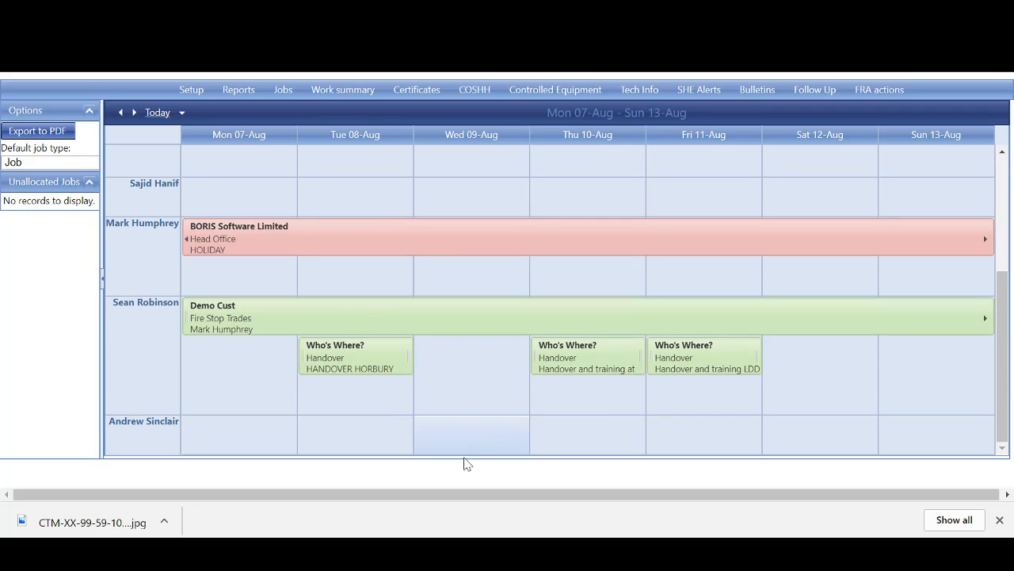
double_click(473, 436)
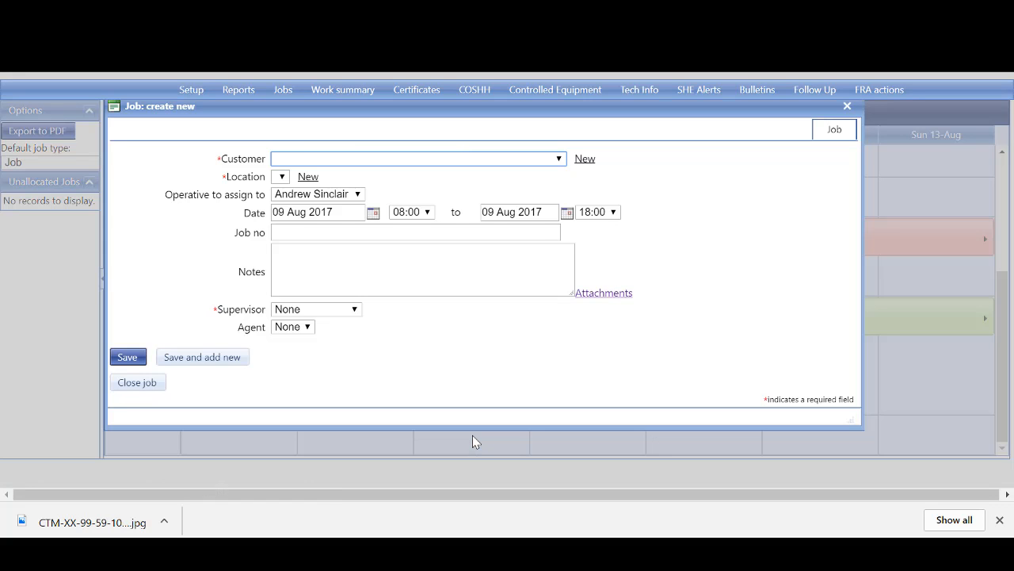
Step: Assign the job to ACME Construction Limited at its New Build Hospital location and set the end date to 11 Aug 2017
left_click(558, 159)
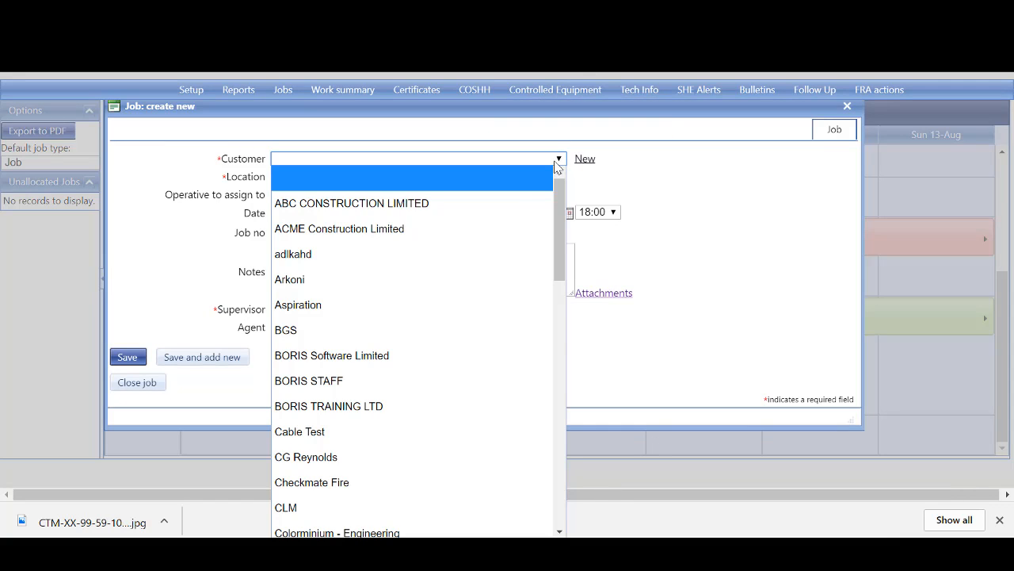
left_click(502, 230)
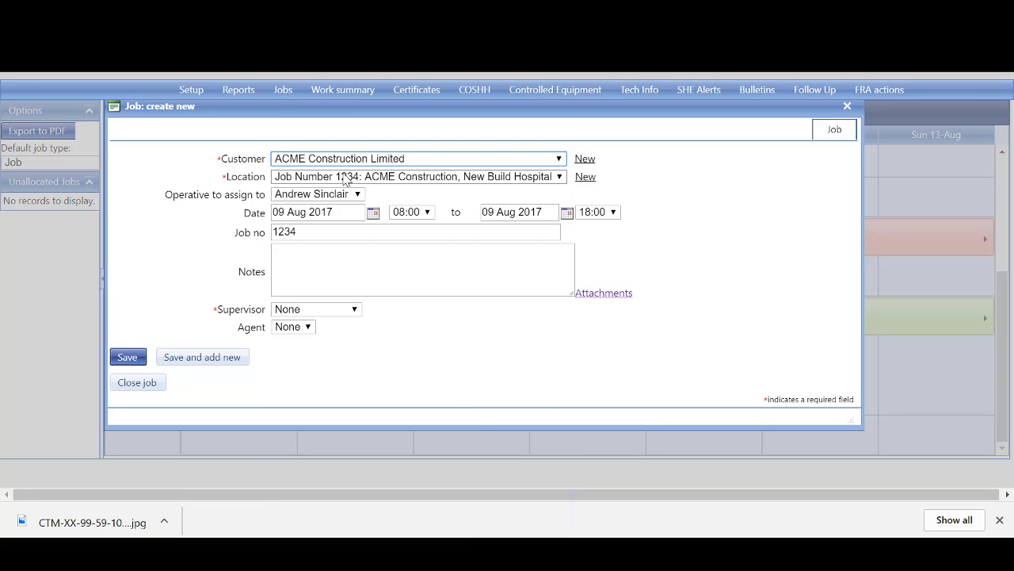
left_click(359, 178)
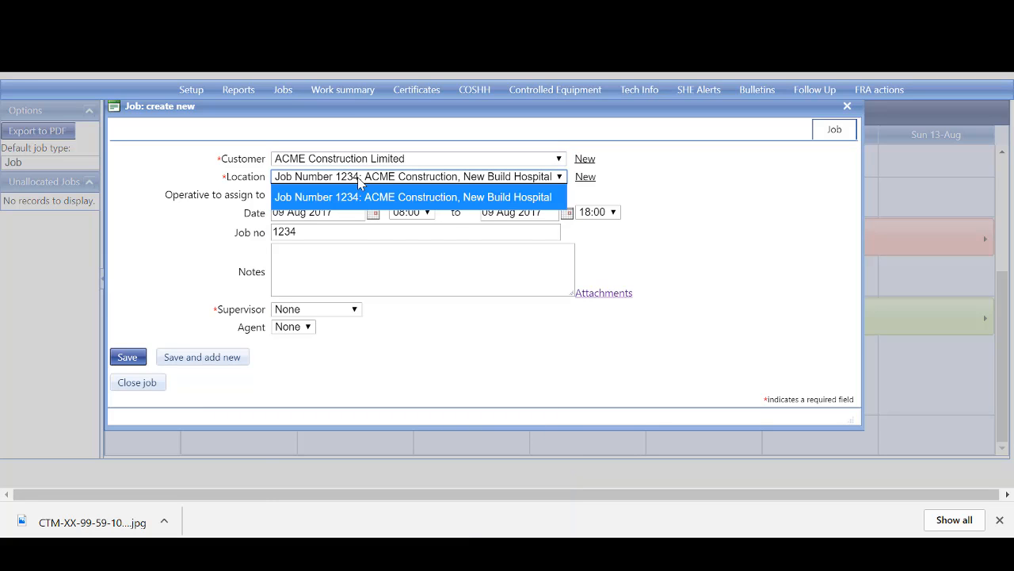
left_click(357, 177)
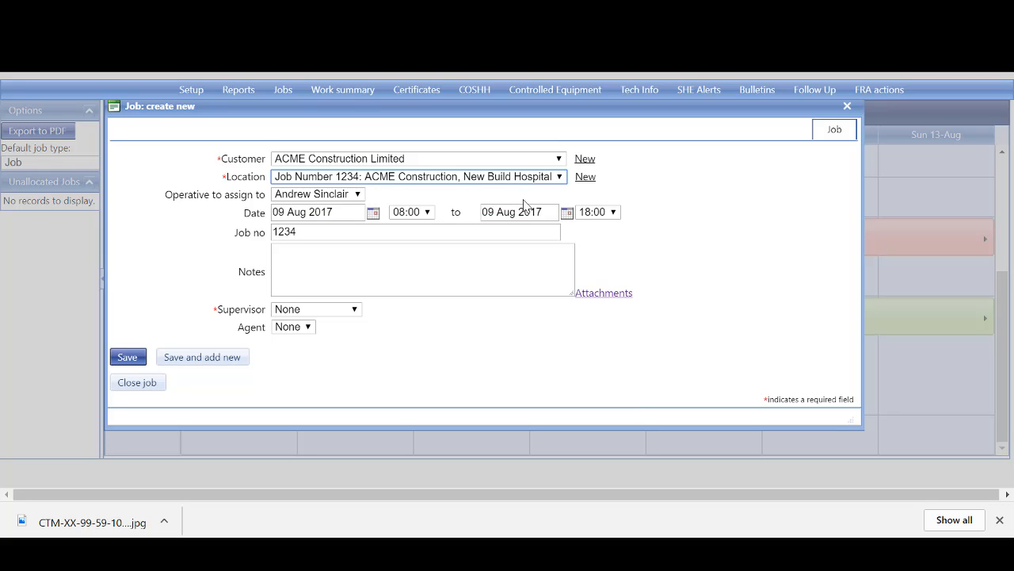
left_click(571, 215)
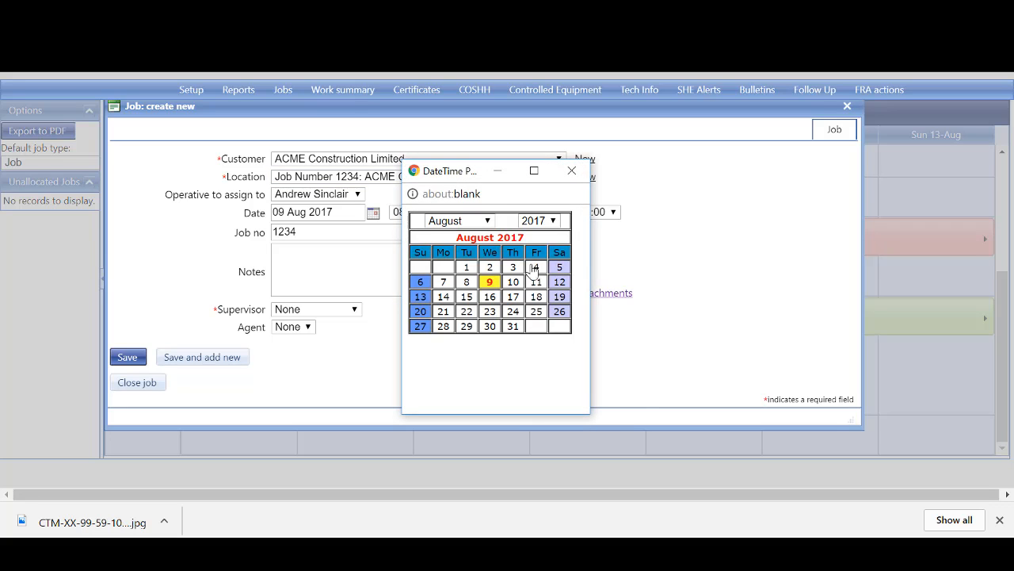
left_click(537, 284)
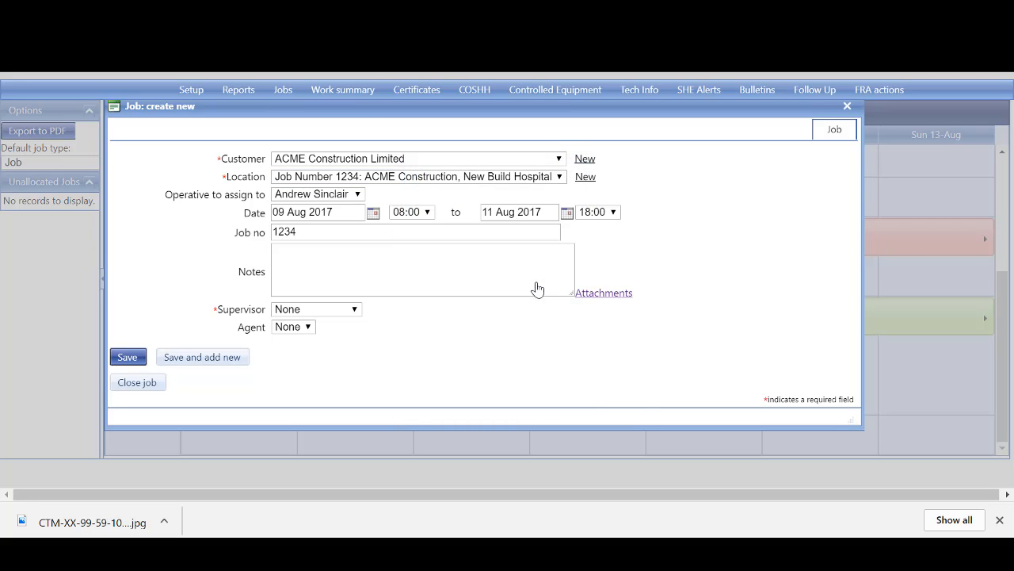
Step: Write a job note greeting the operative and asking them to call to the office to collect 10 x batts and 2 x boxes of mastic, ending "enjoy!!"
left_click(452, 257)
type("Hi ")
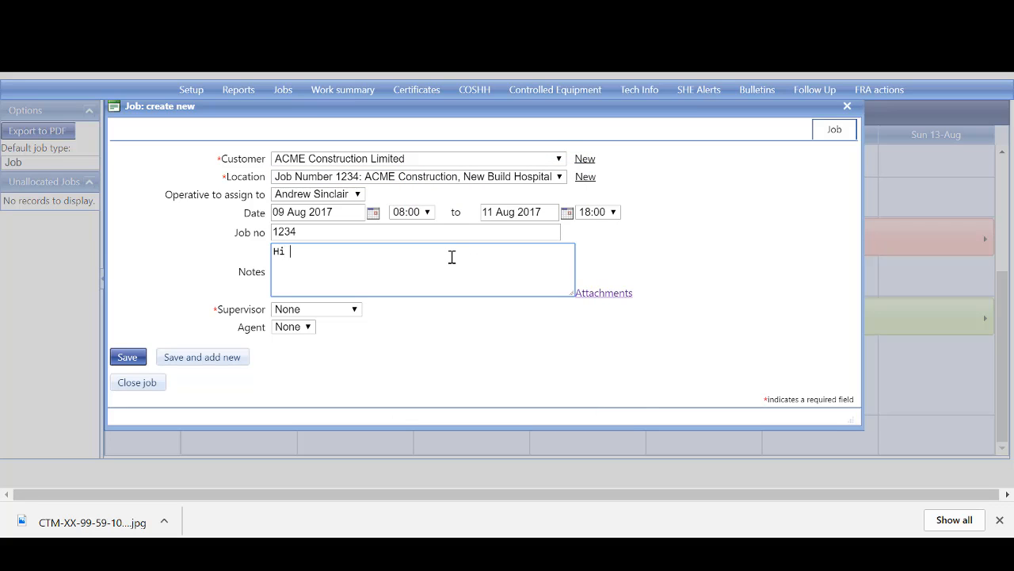
type("Andrew ")
type("please call to the office to collect ")
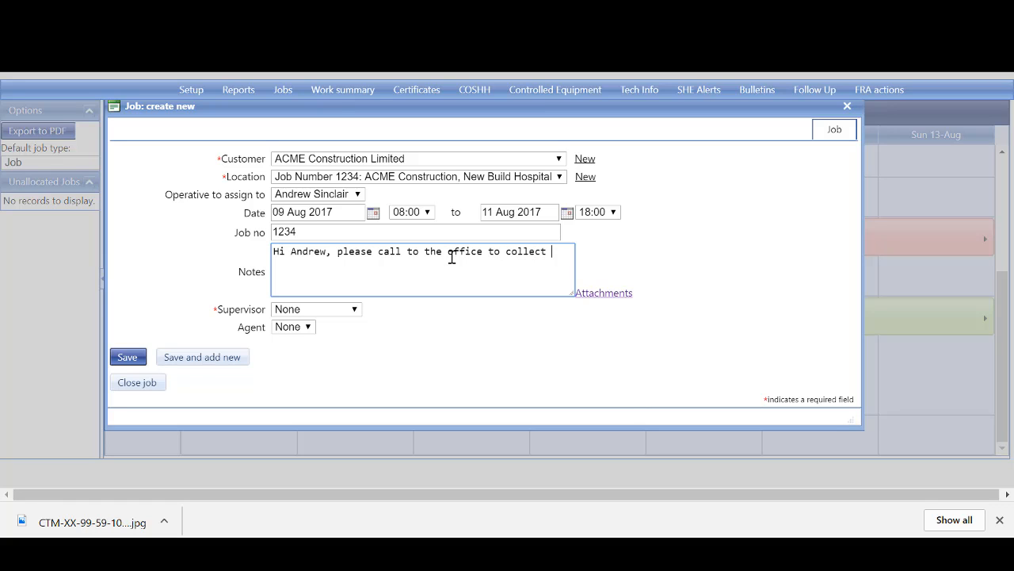
type("10 c")
type(" batts and 2 x")
type(" bo")
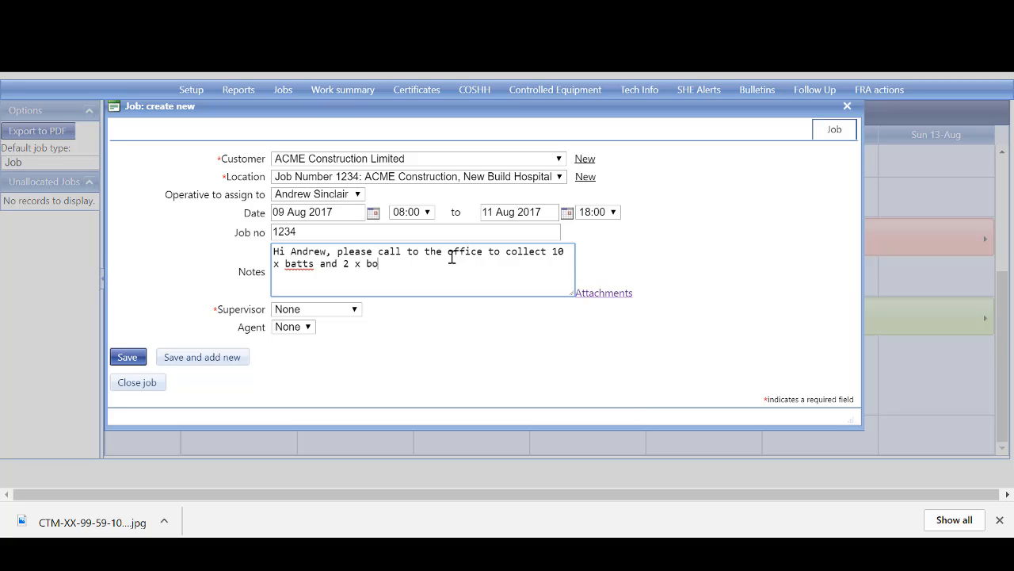
key("BackSpace")
type("xes of mastic.")
key("Return")
key("Return")
type("enjoy")
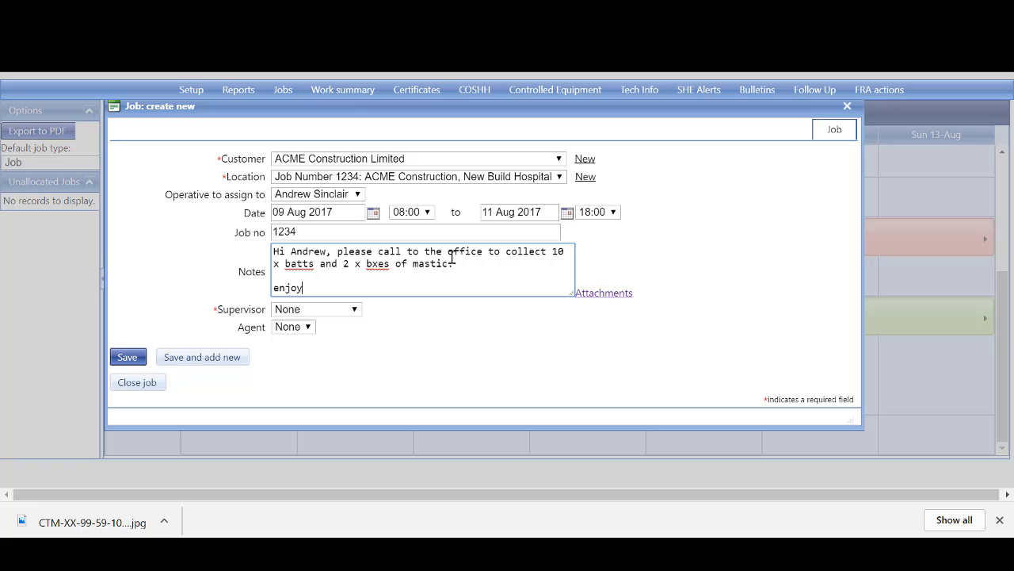
type("!!")
left_click(371, 264)
type("o")
Step: Choose the first listed person as the job's supervisor and save the job to the planner
left_click(130, 363)
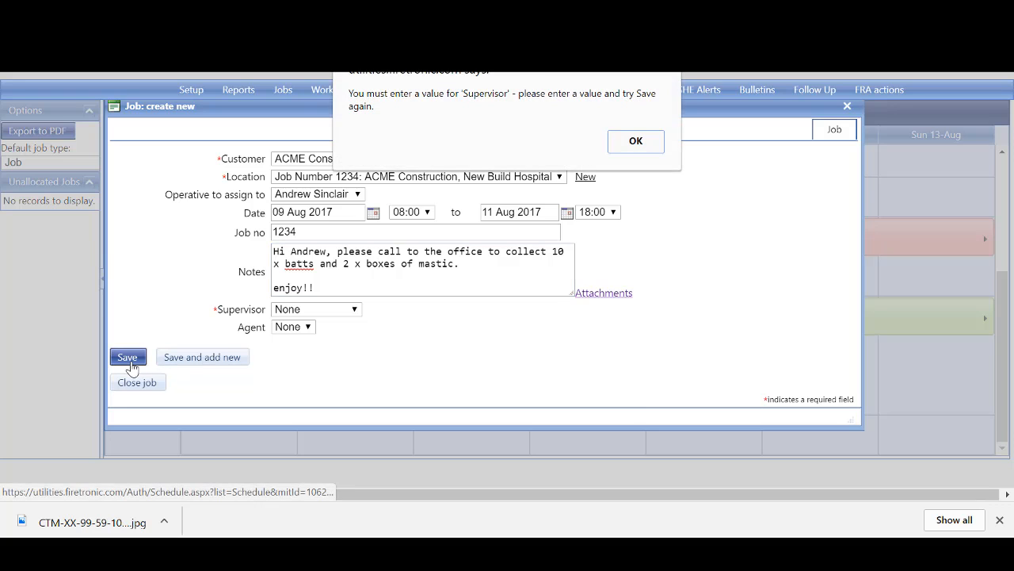
left_click(635, 141)
left_click(354, 310)
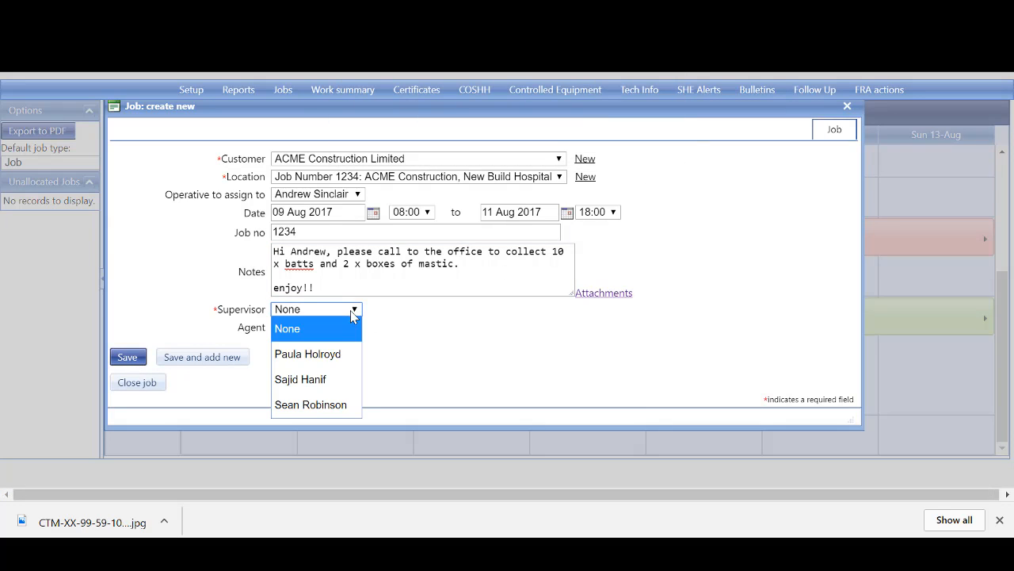
left_click(334, 355)
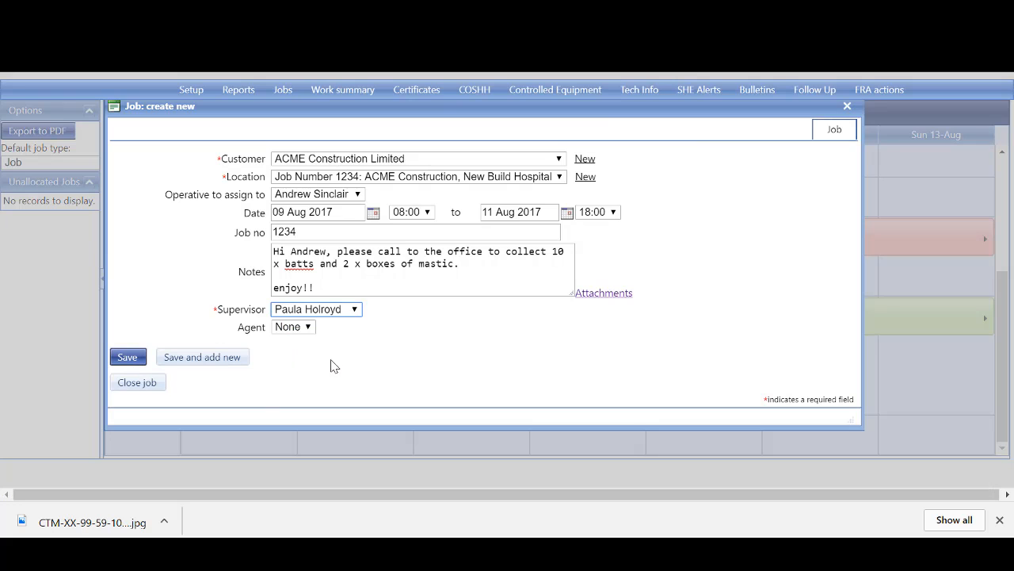
left_click(128, 359)
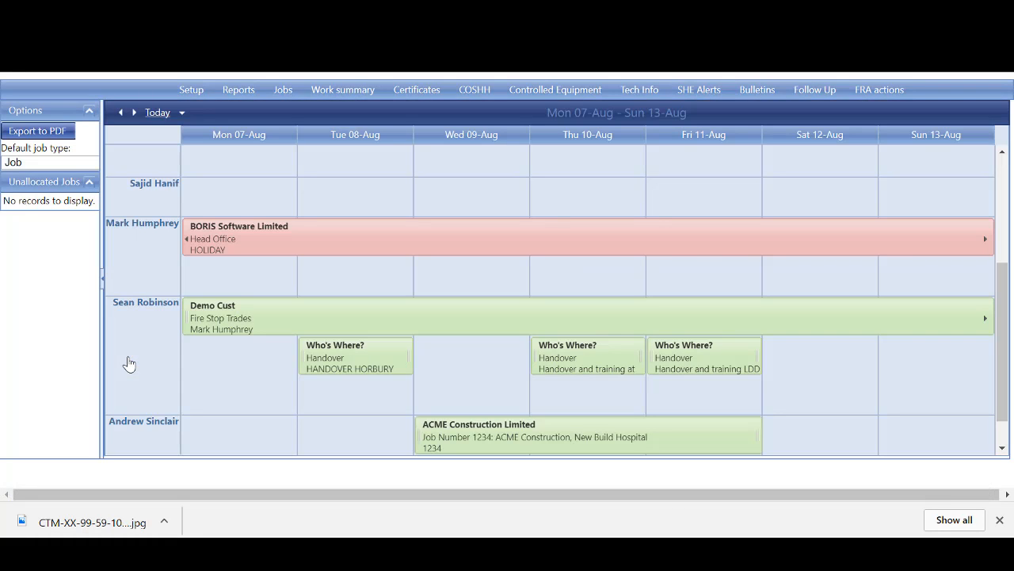
mouse_move(494, 437)
right_click(772, 553)
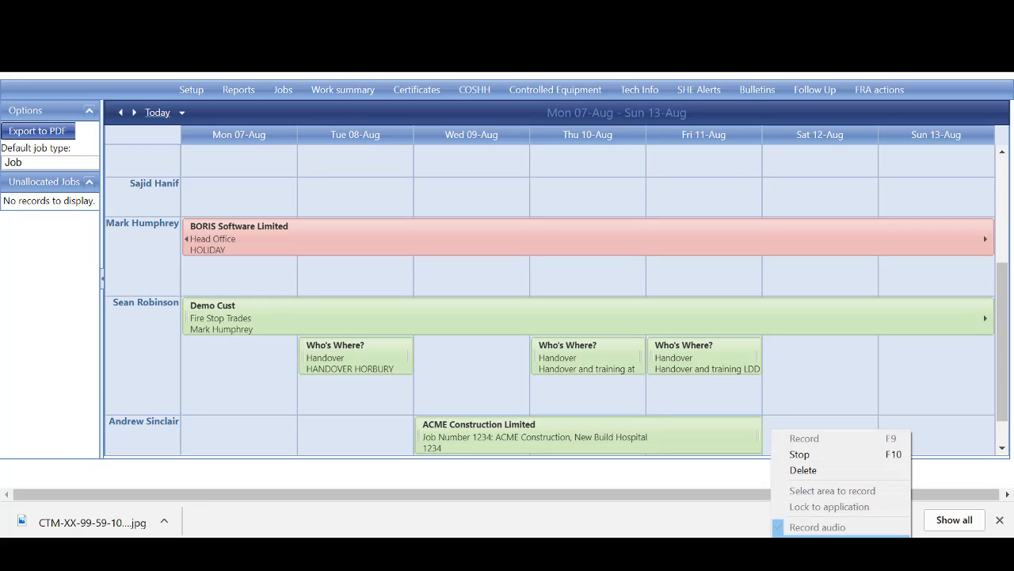
left_click(799, 455)
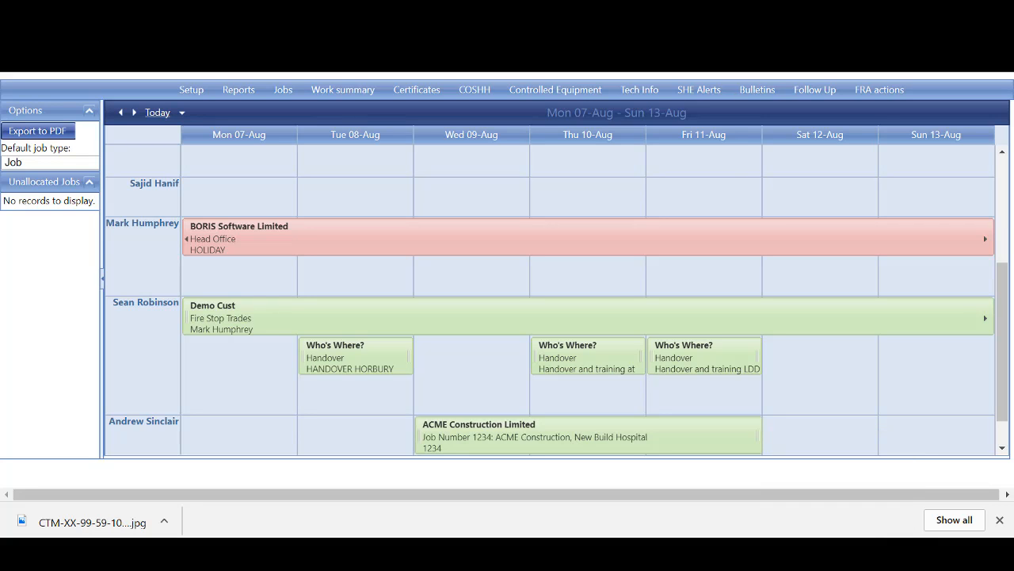
left_click_drag(808, 553, 916, 480)
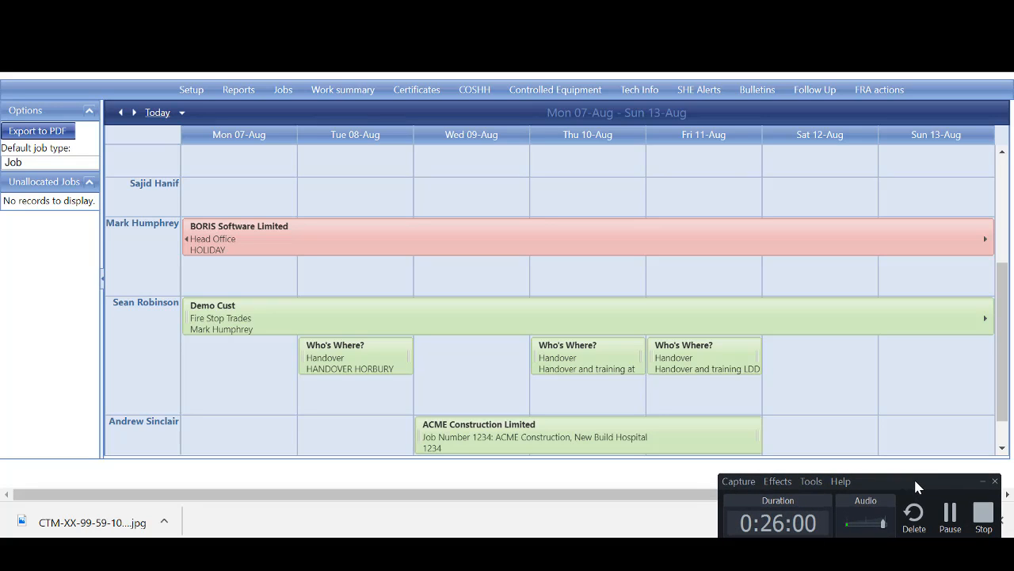